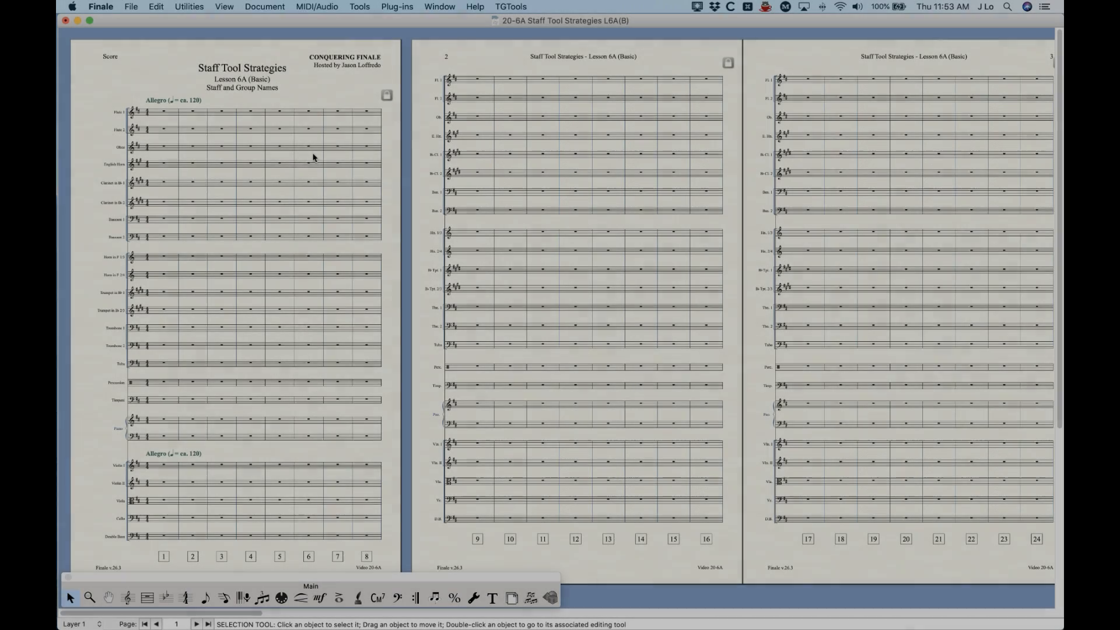
# Step: Open the ScoreManager instrument list and display the staff settings of the first flute
pyautogui.press('super+equal')
pyautogui.press('super+equal')
pyautogui.press('super+equal')
pyautogui.press('super+equal')
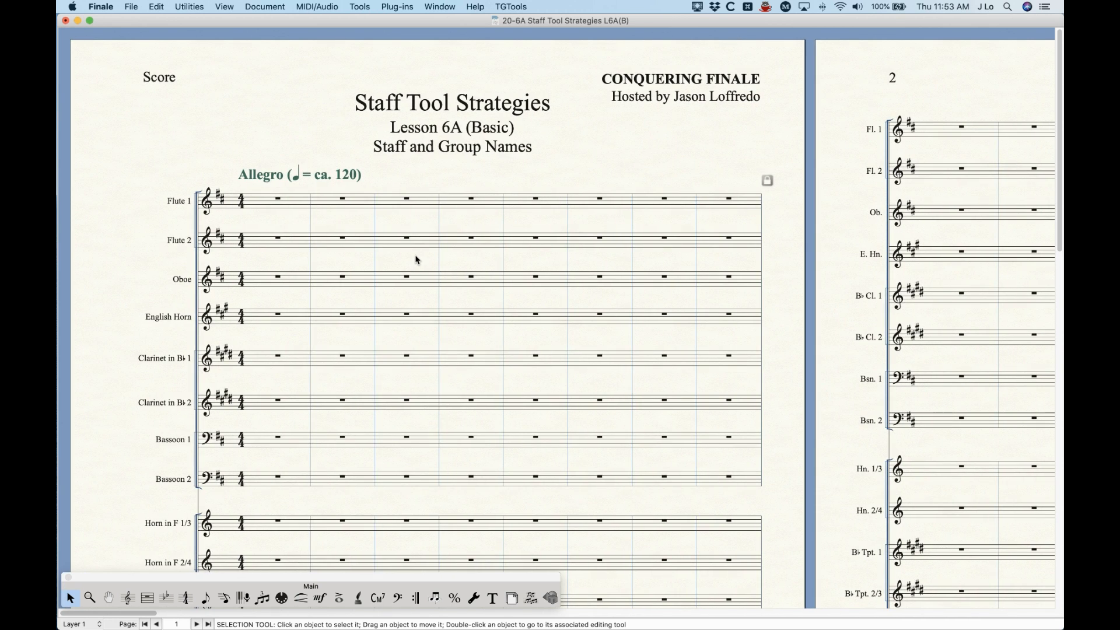
pyautogui.press('super+k')
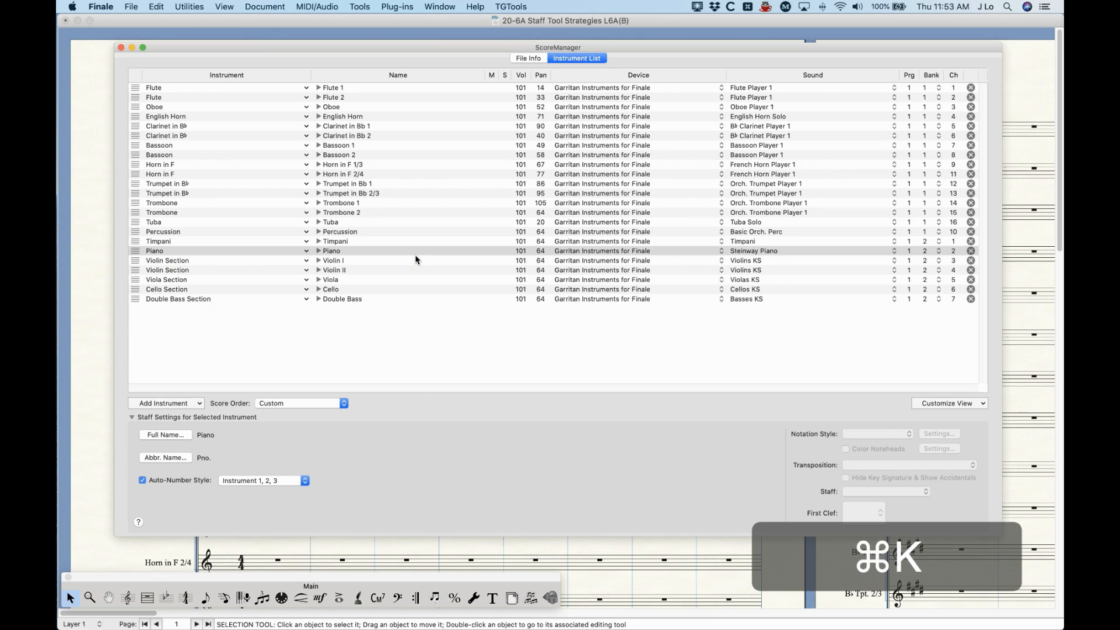
pyautogui.moveTo(467, 49); pyautogui.dragTo(446, 56)
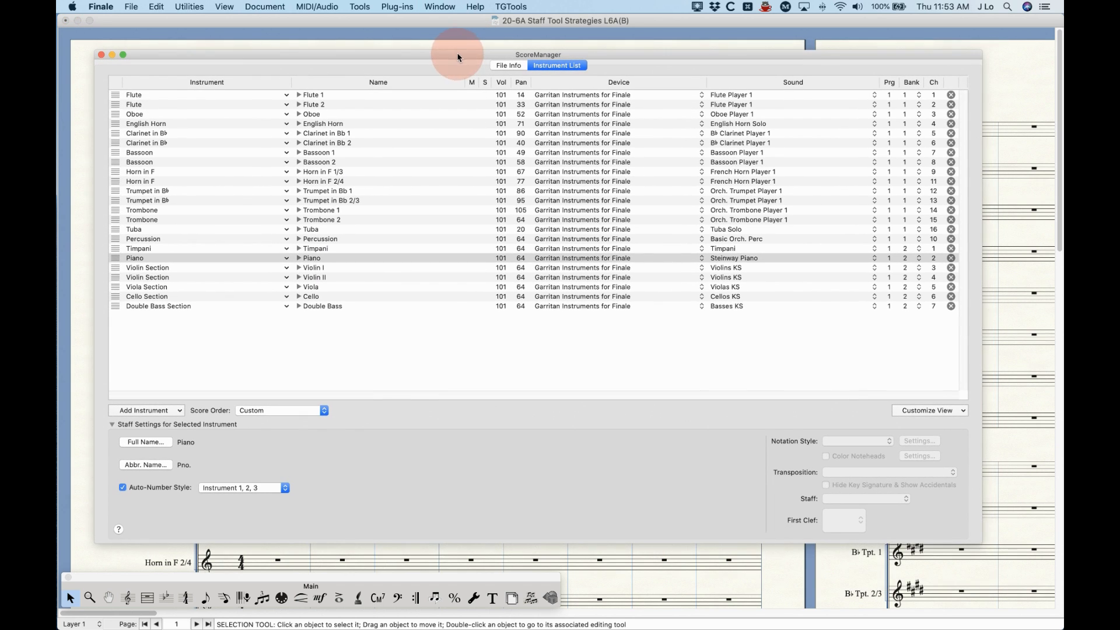
pyautogui.click(112, 97)
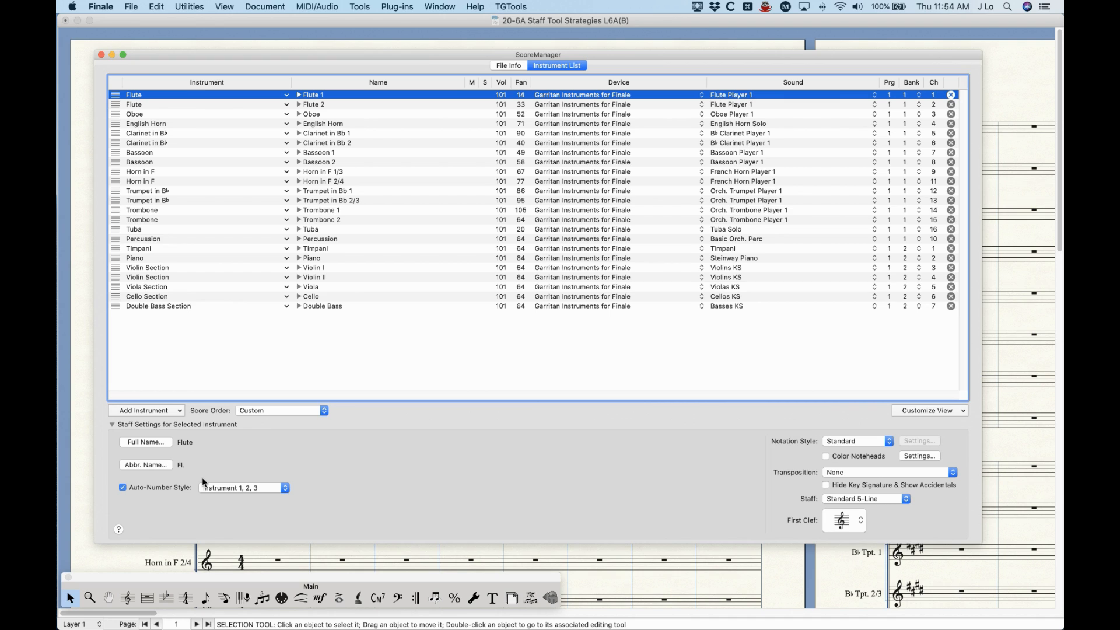
# Step: Change the English Horn's full staff name to Cor Anglais
pyautogui.click(116, 125)
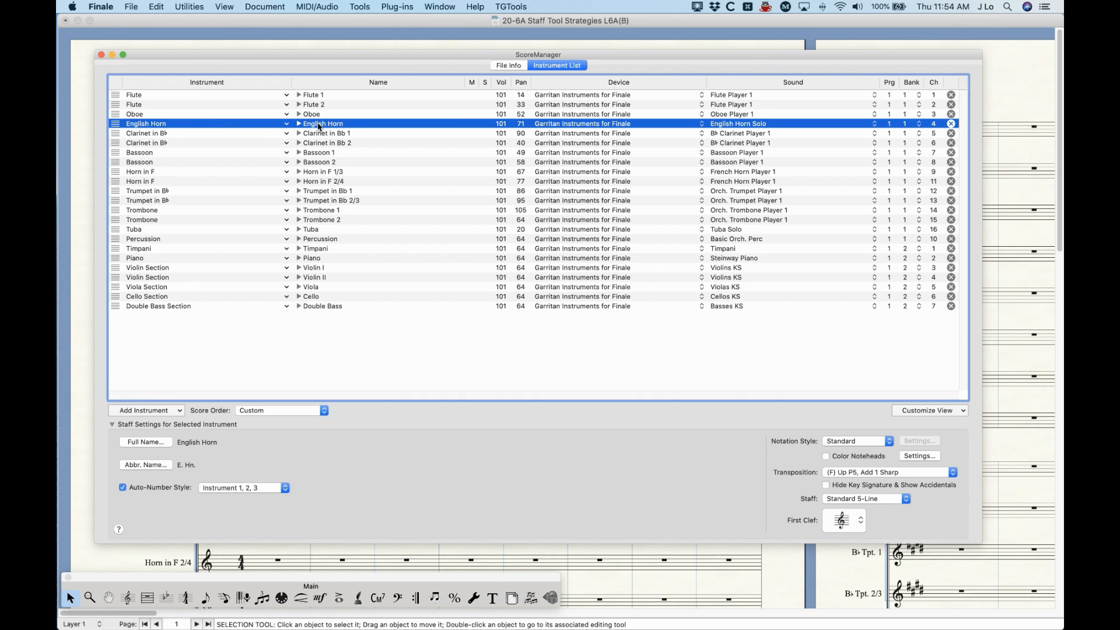
pyautogui.click(140, 444)
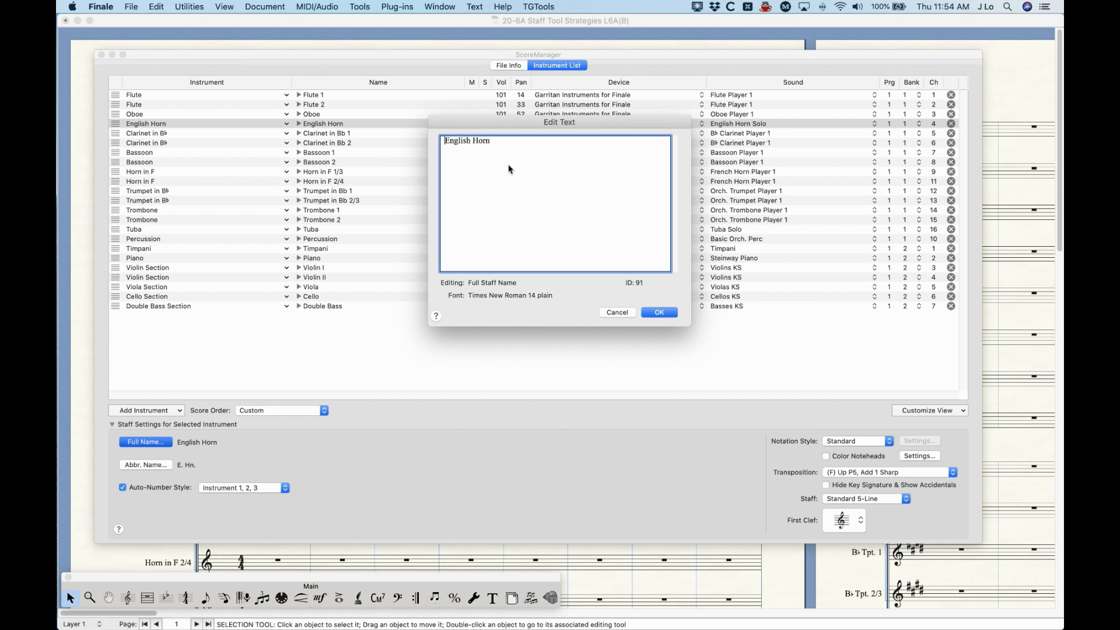
pyautogui.click(510, 153)
pyautogui.moveTo(544, 124); pyautogui.dragTo(531, 126)
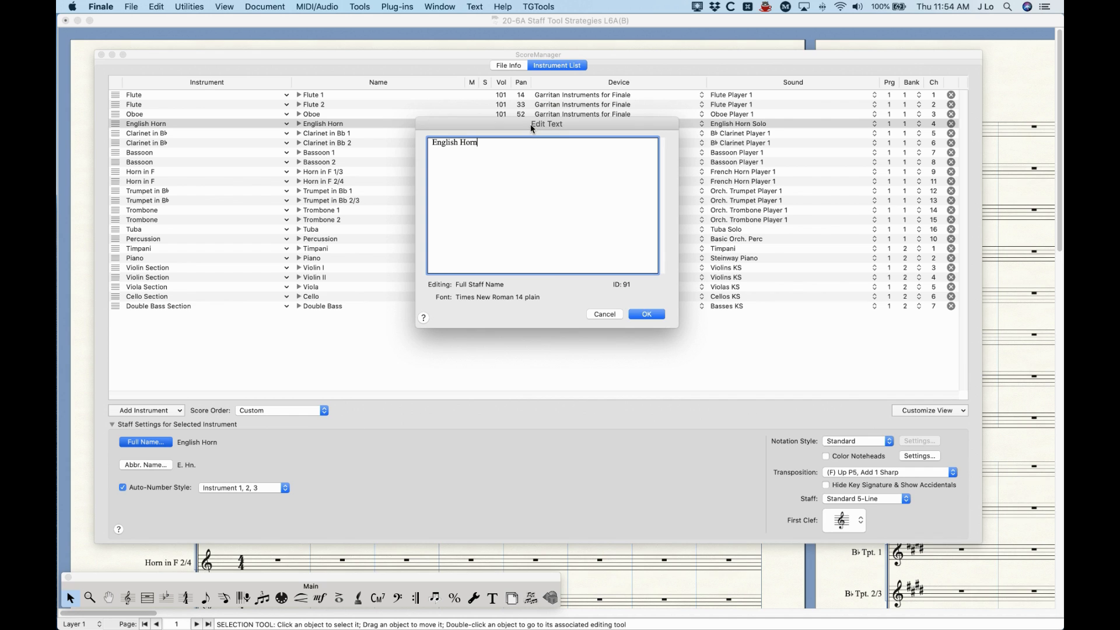
pyautogui.click(476, 5)
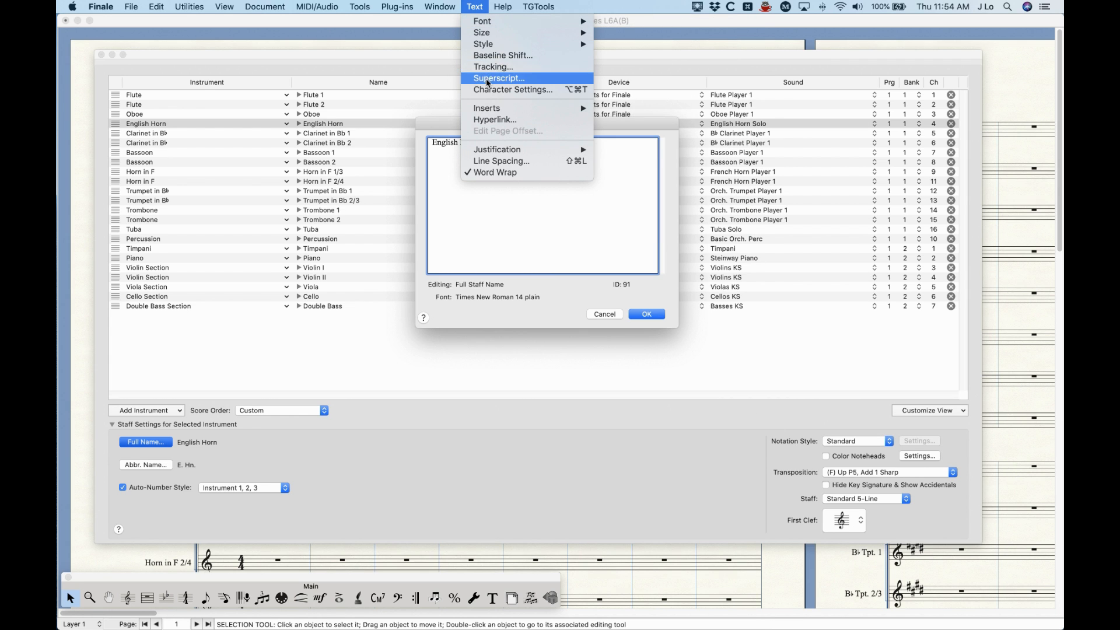
pyautogui.click(502, 220)
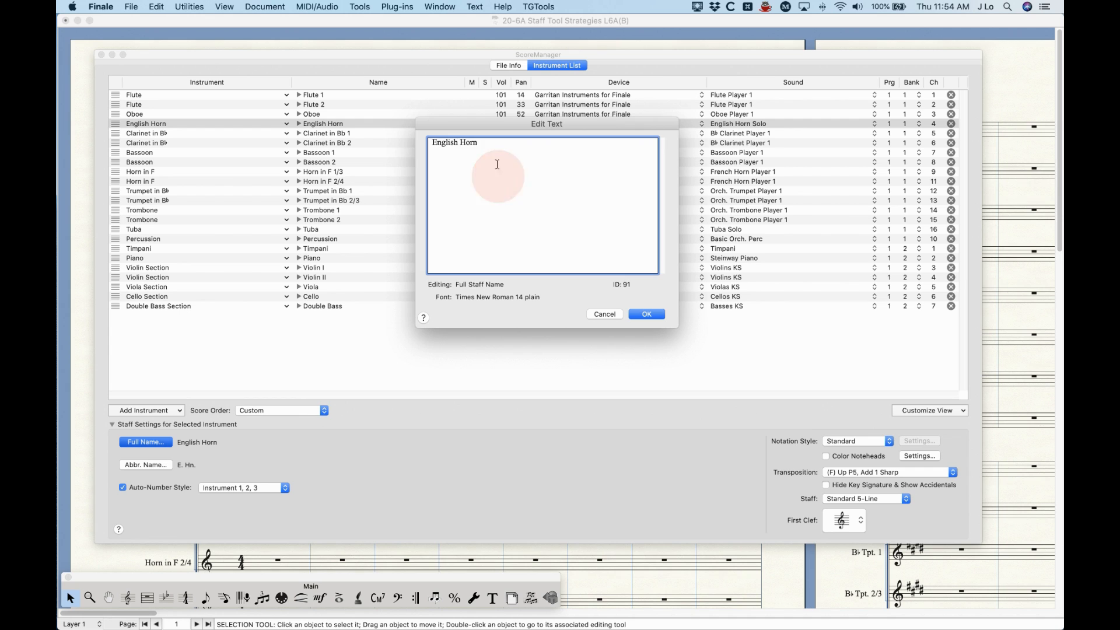
pyautogui.moveTo(492, 142); pyautogui.dragTo(430, 153)
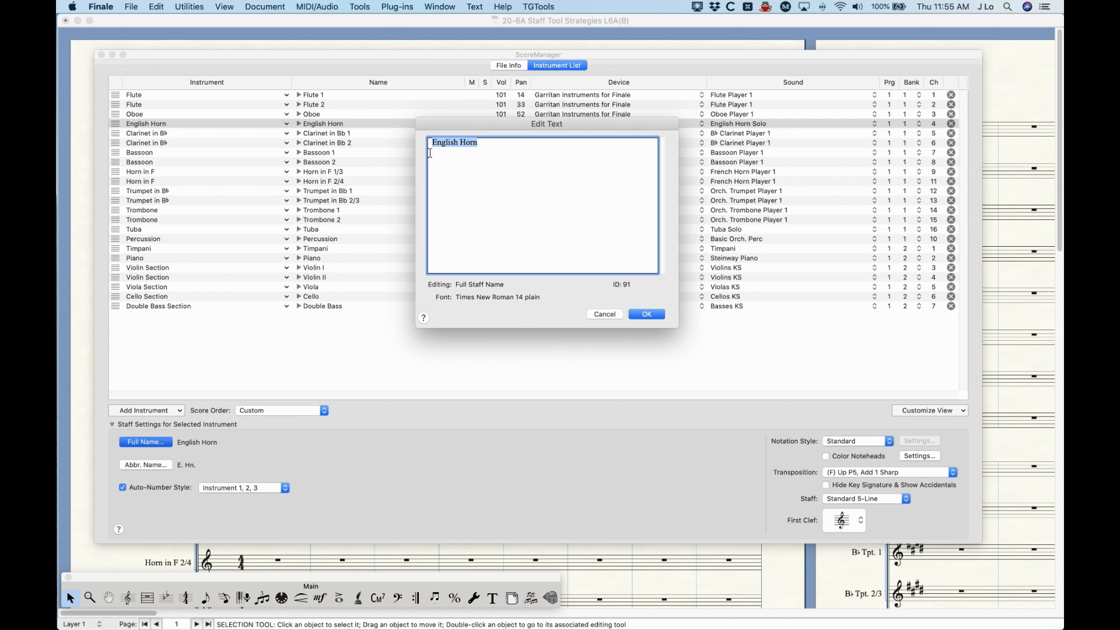
pyautogui.write('Cor ')
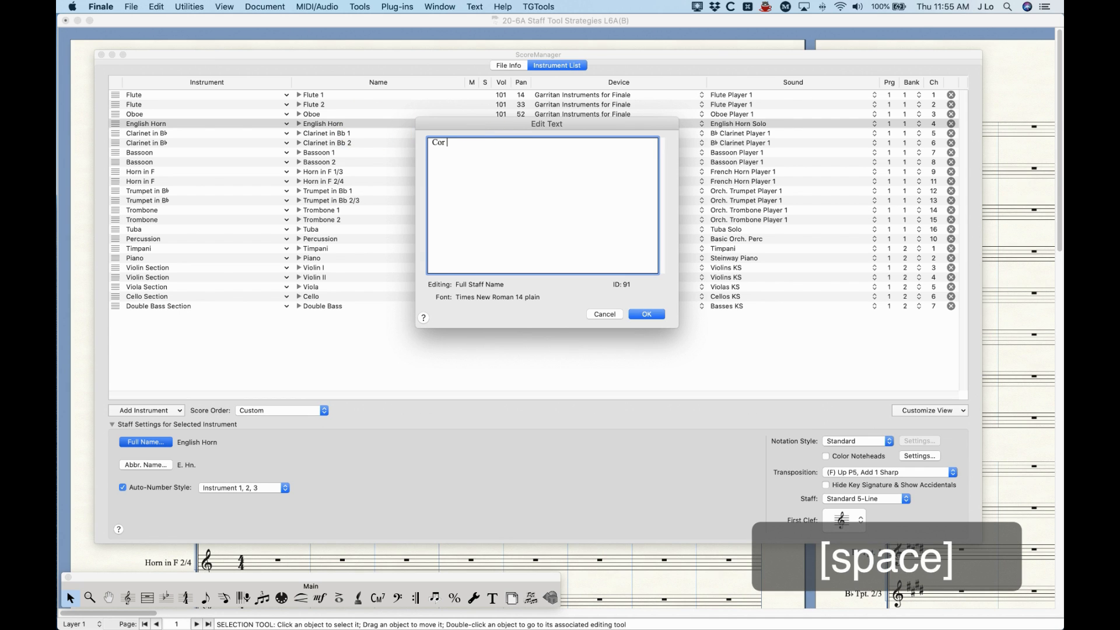
pyautogui.write('Anga')
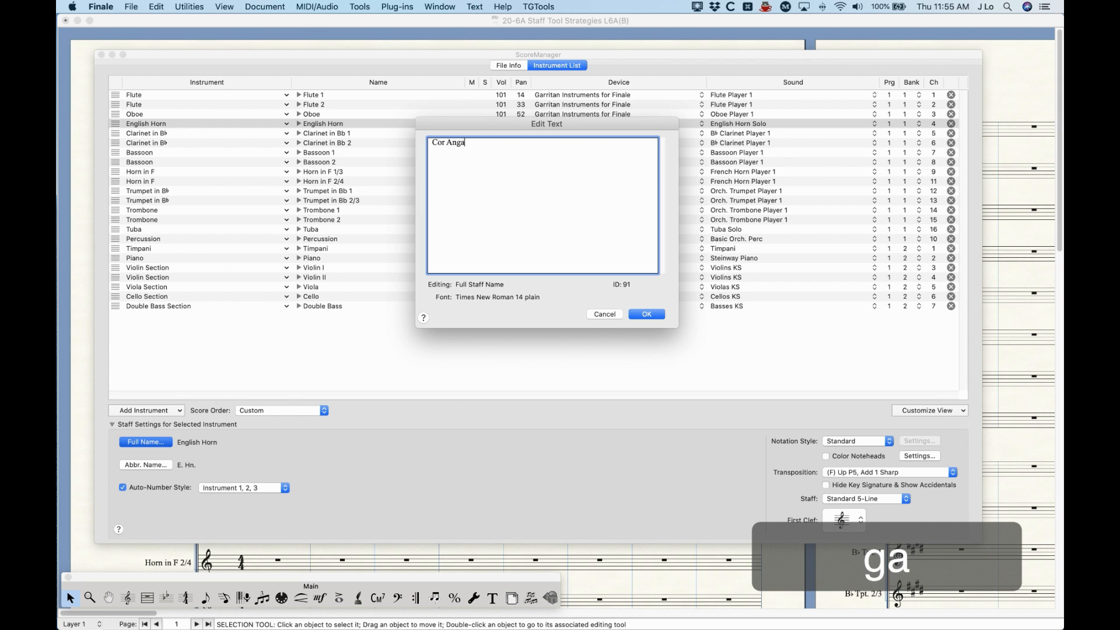
pyautogui.press('BackSpace')
pyautogui.write('lais')
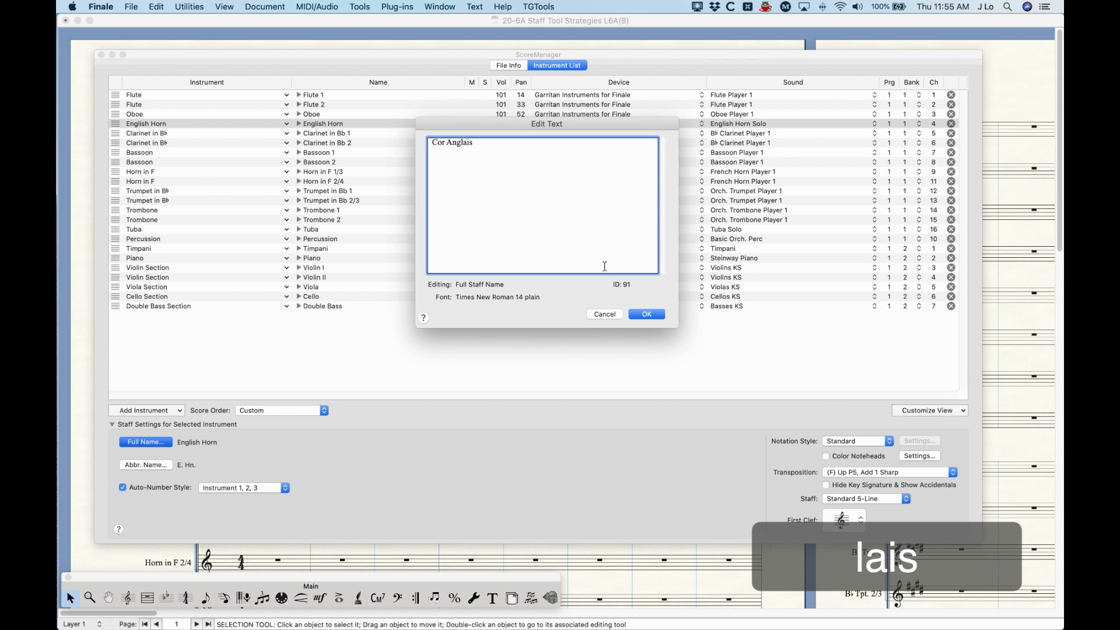
pyautogui.click(646, 314)
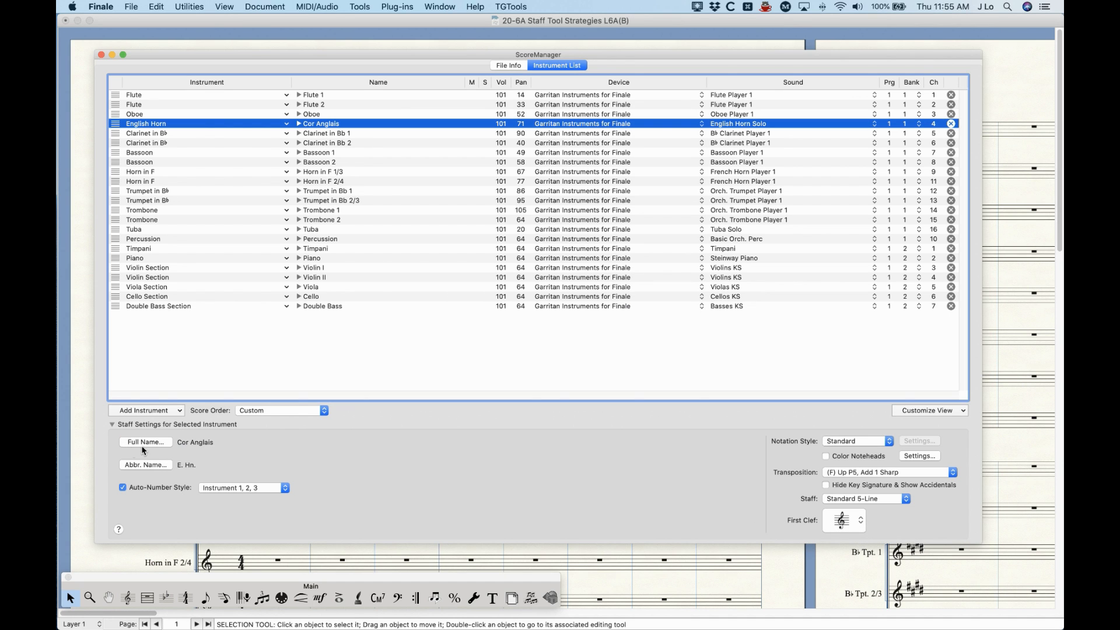
# Step: Set the abbreviated staff name of the Cor Anglais to C. A
pyautogui.click(146, 465)
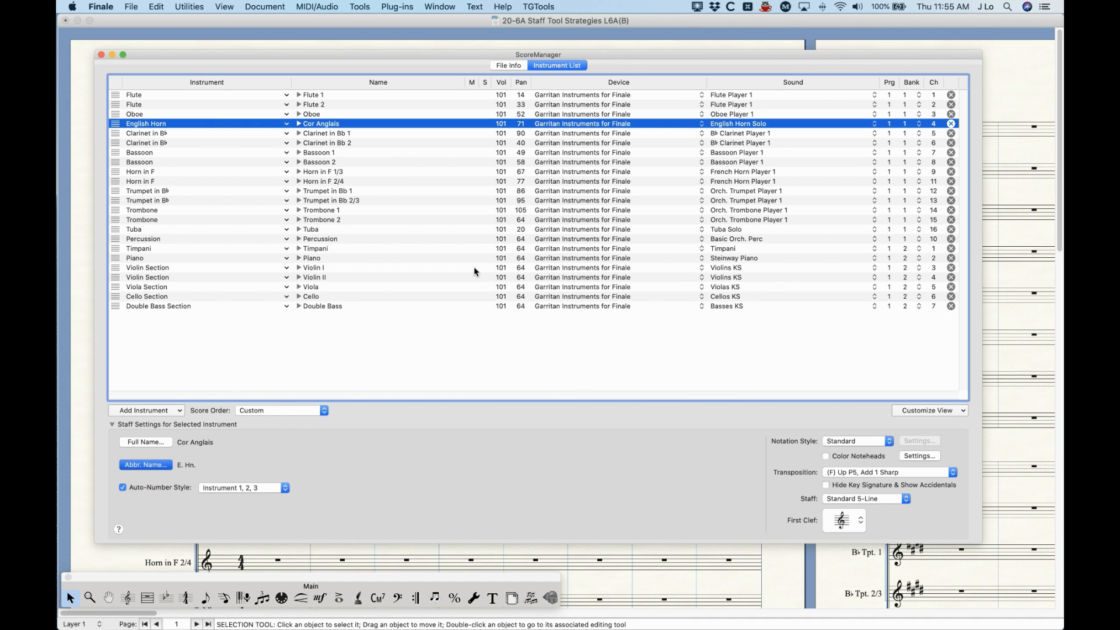
pyautogui.moveTo(497, 150); pyautogui.dragTo(329, 134)
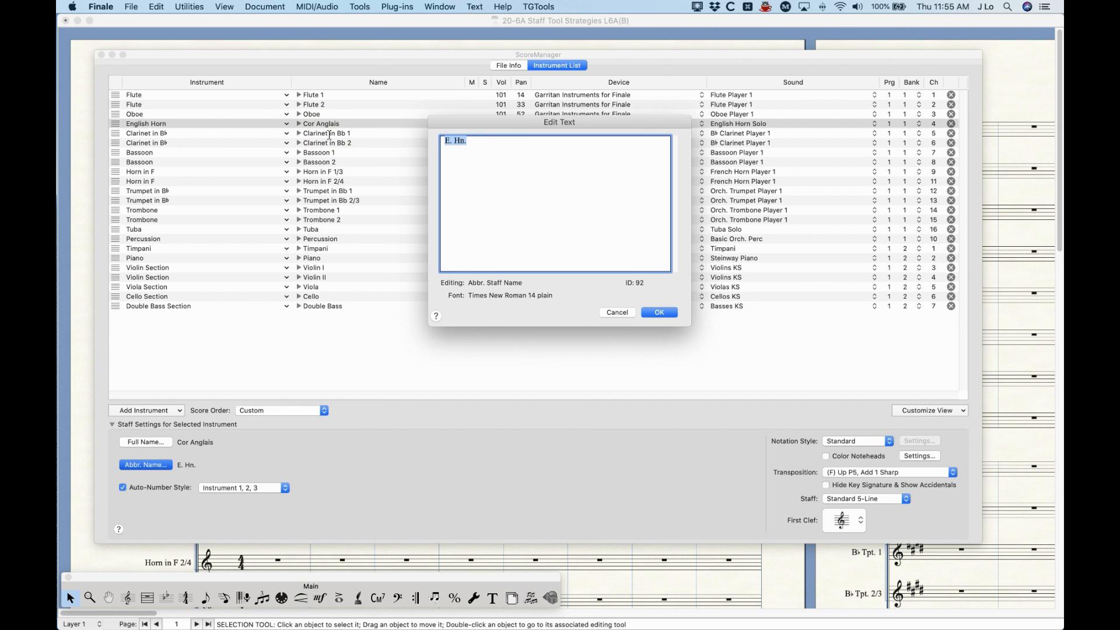
pyautogui.write('C. A.')
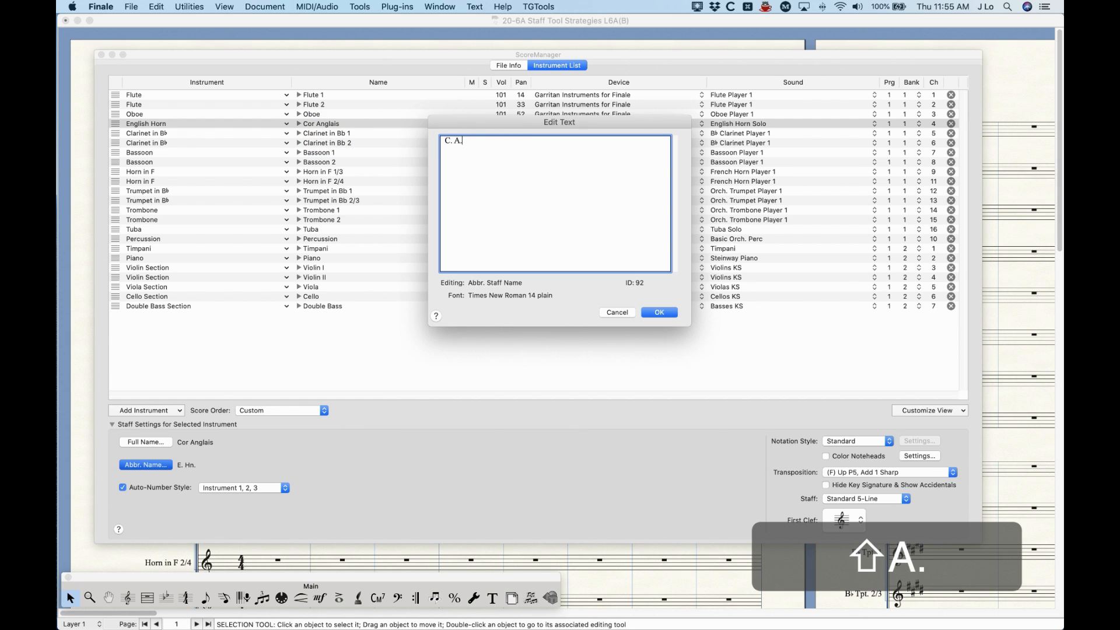
pyautogui.click(660, 310)
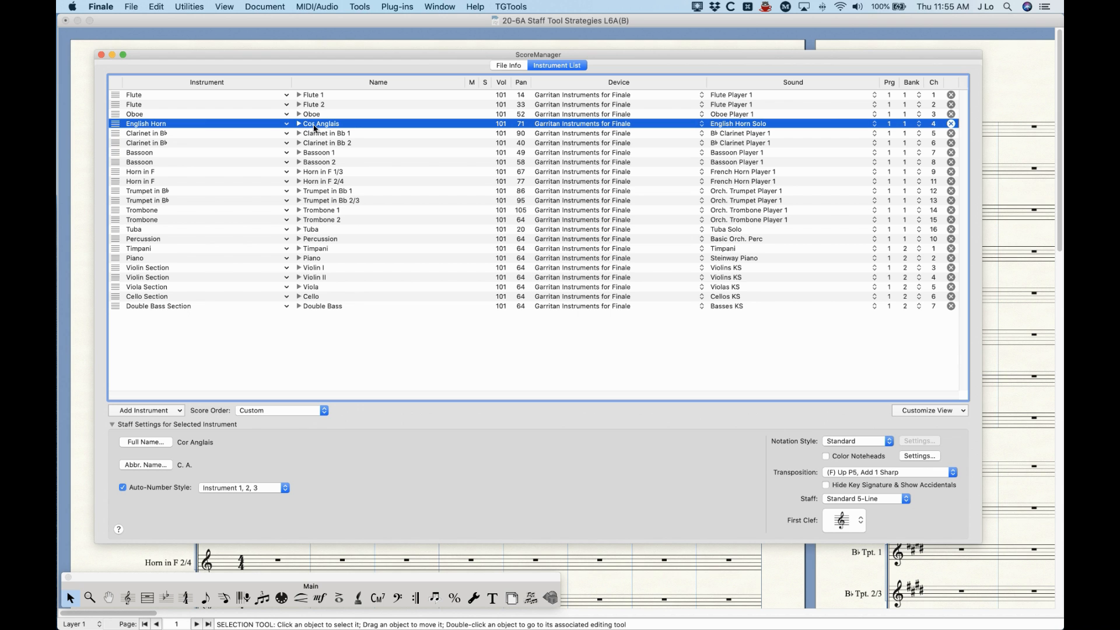
# Step: Close the ScoreManager and check the Cor Anglais full and abbreviated names on the first two score pages
pyautogui.click(101, 54)
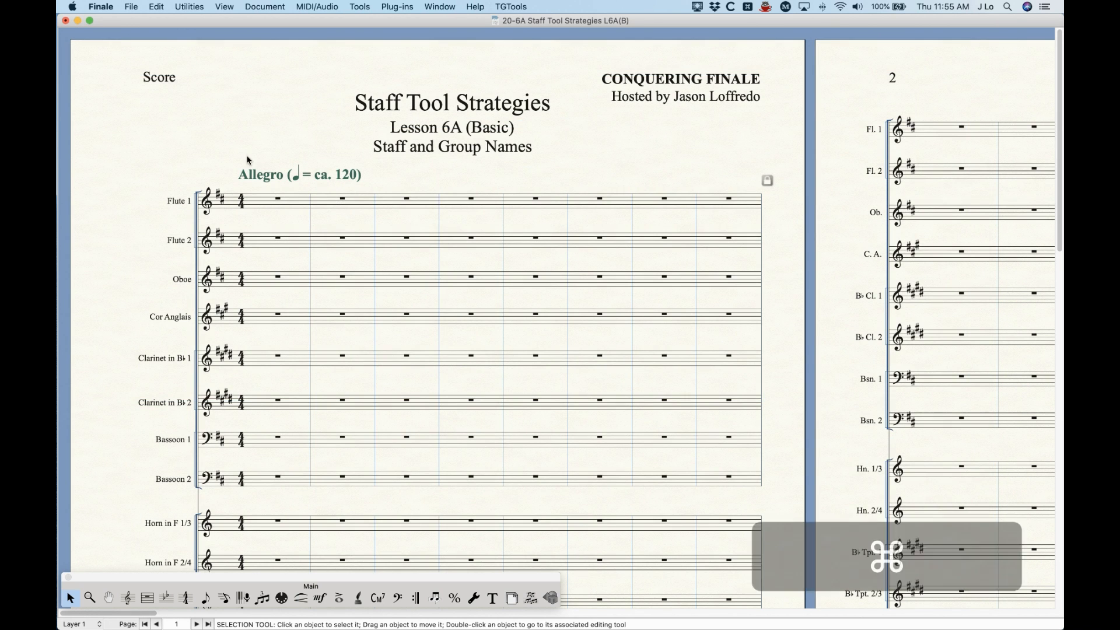
pyautogui.press('super+equal')
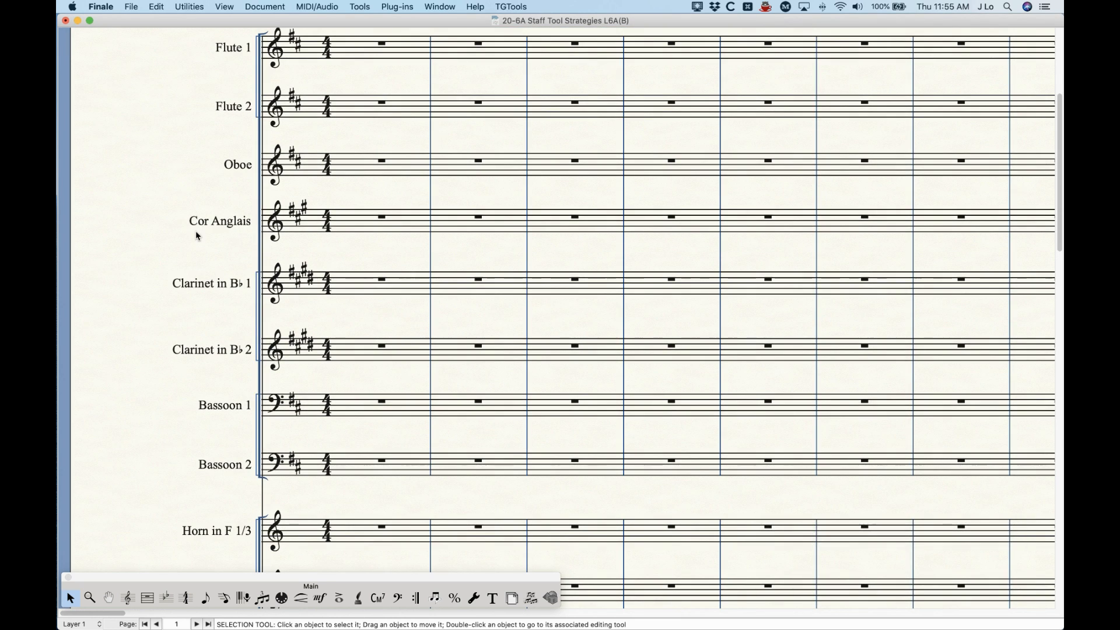
pyautogui.scroll(3, 196, 235)
pyautogui.hscroll(10, 196, 235)
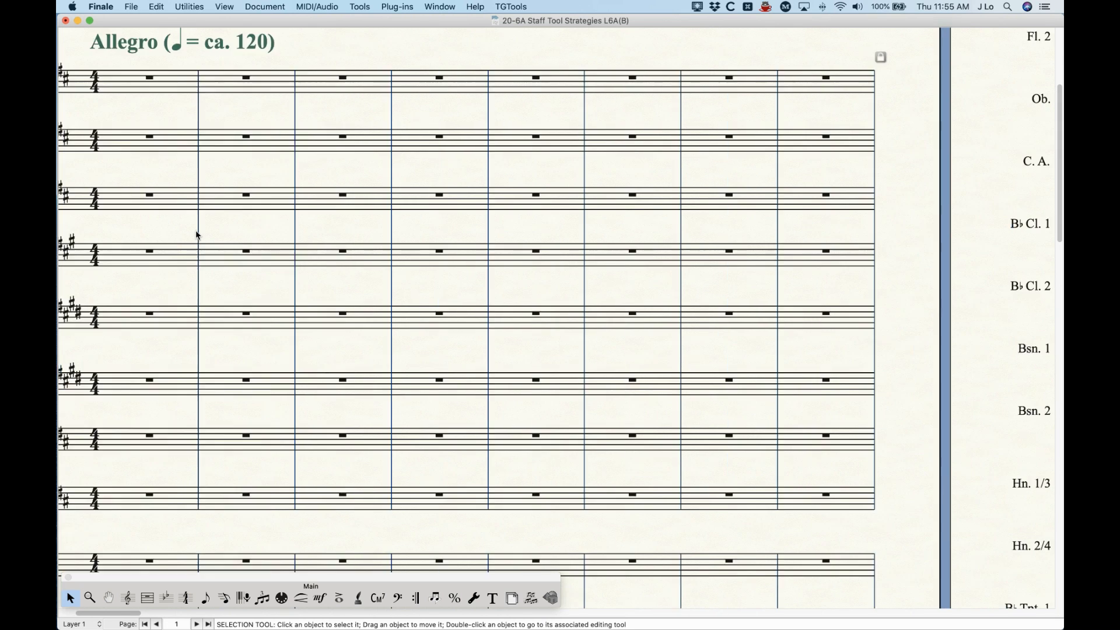
pyautogui.scroll(3, 736, 296)
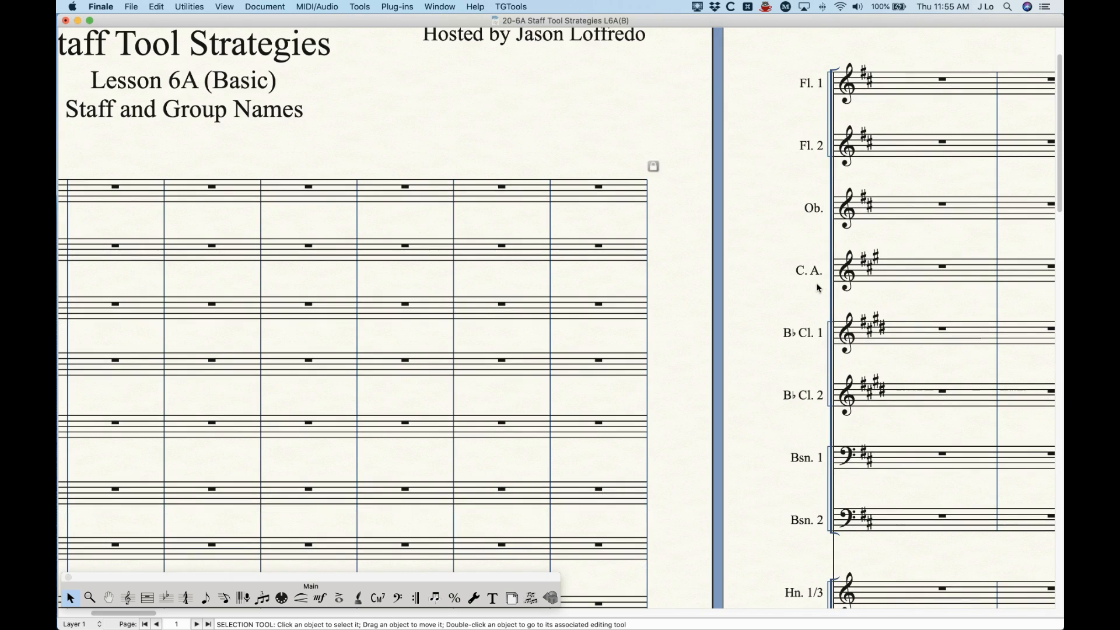
pyautogui.hscroll(-10, 814, 289)
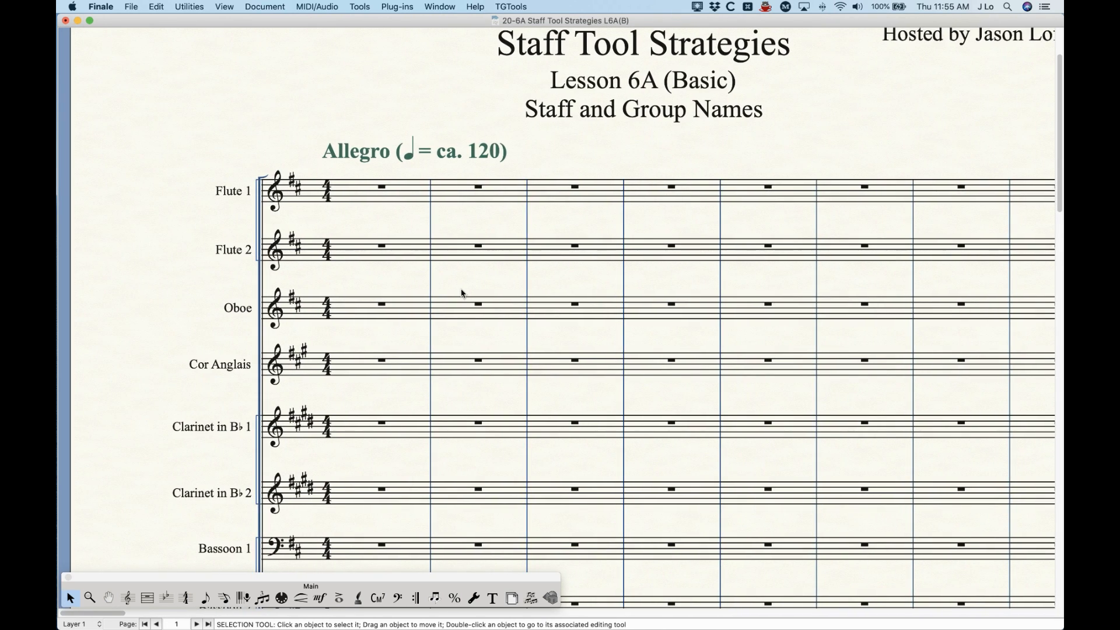
# Step: Reopen the ScoreManager, try Flutey as the first flute's full staff name and change it back to Flute
pyautogui.press('super+k')
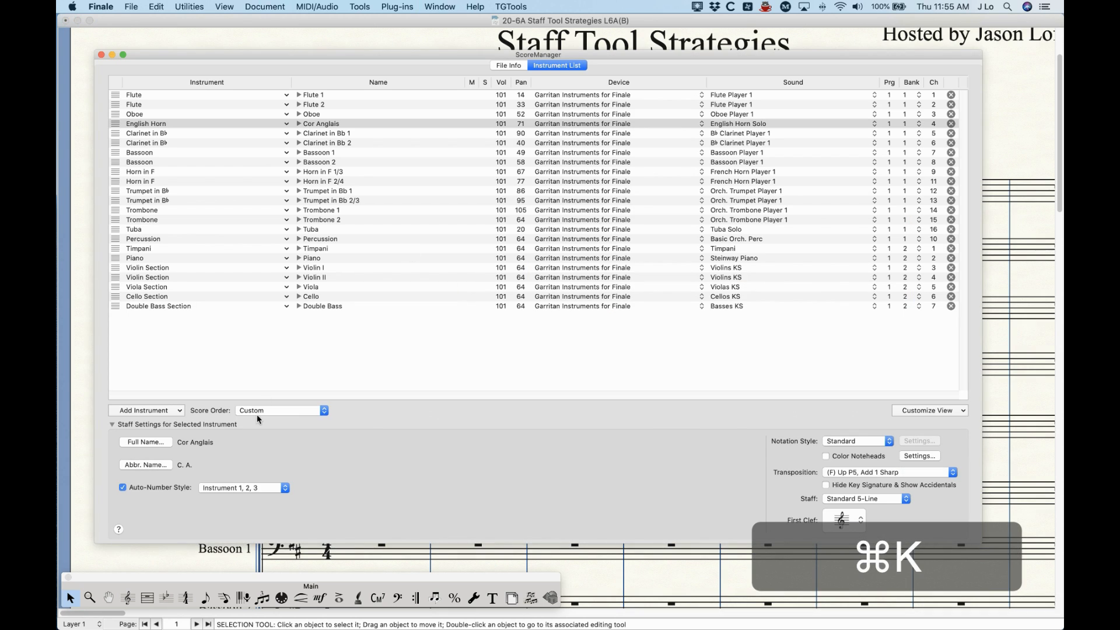
pyautogui.click(115, 96)
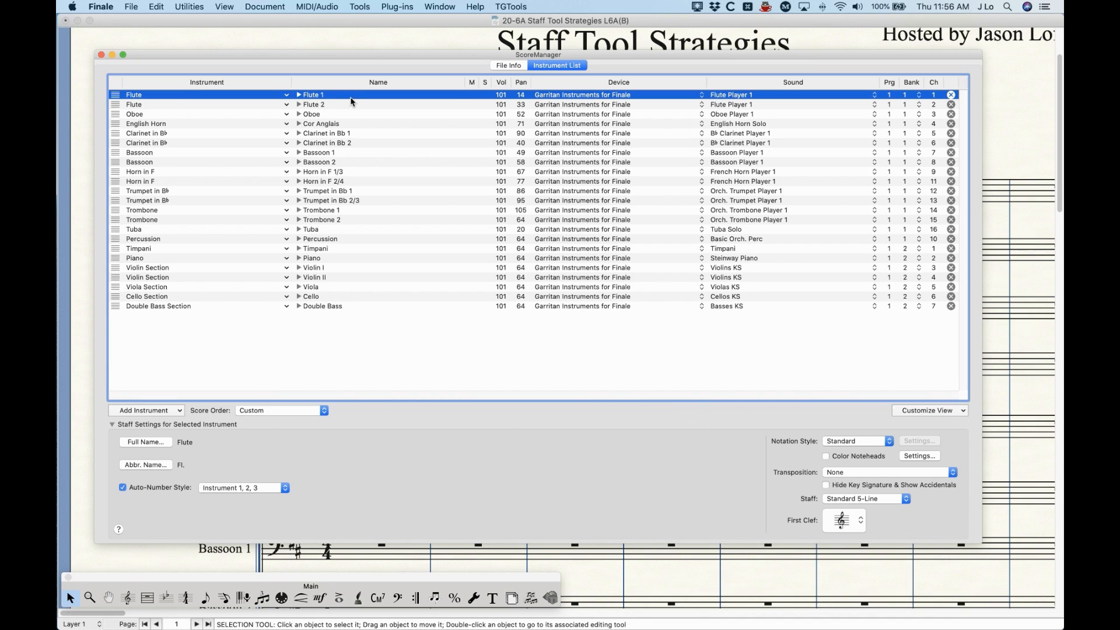
pyautogui.click(146, 442)
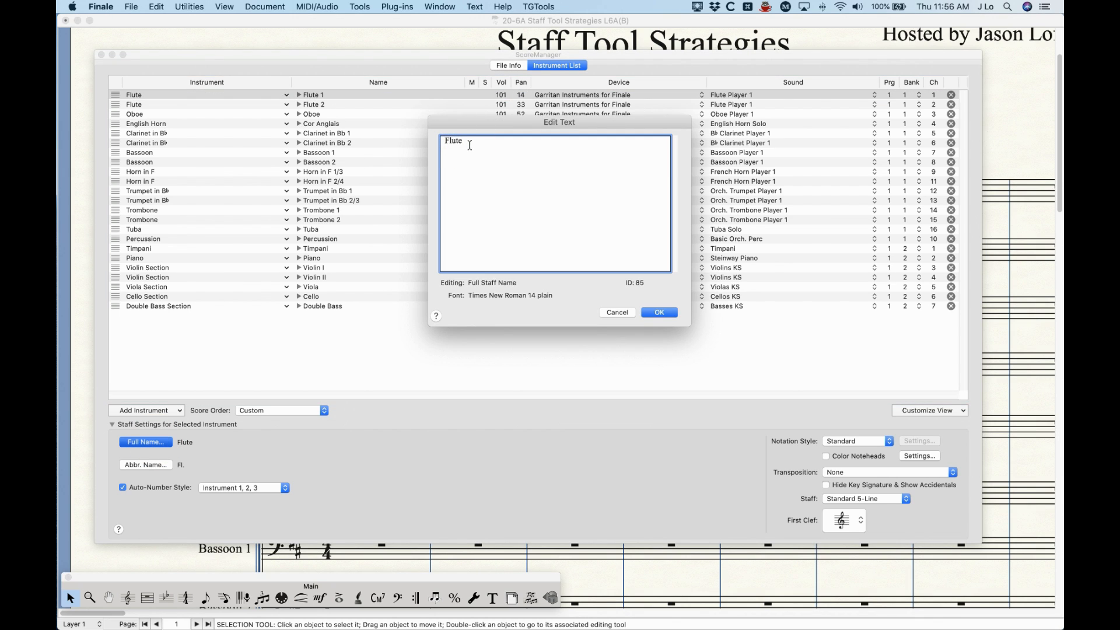
pyautogui.write('y')
pyautogui.click(663, 312)
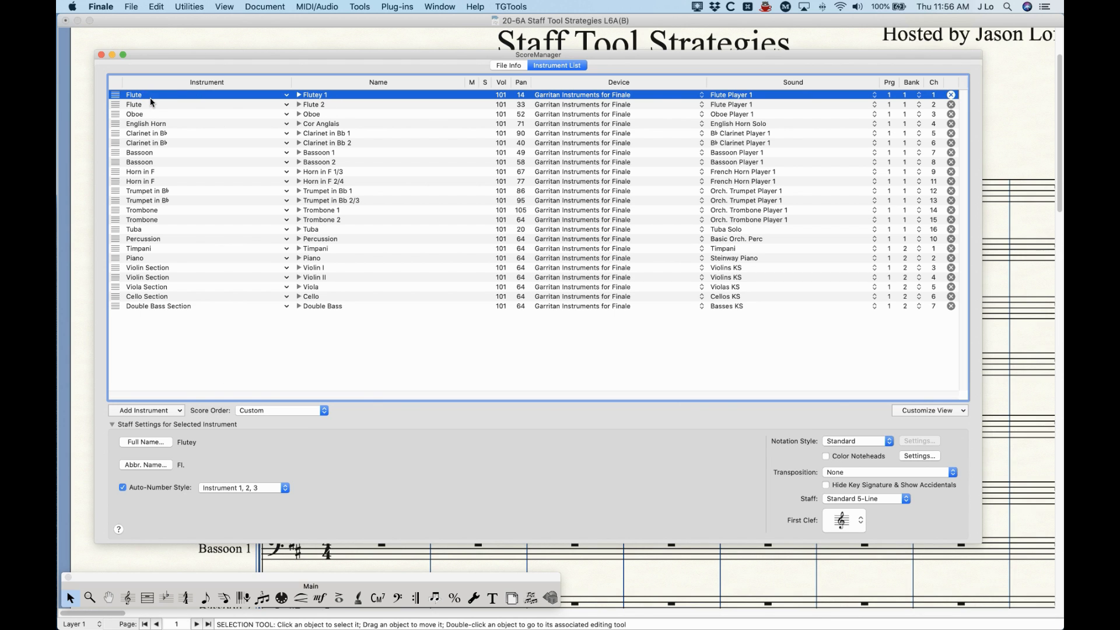
pyautogui.click(163, 445)
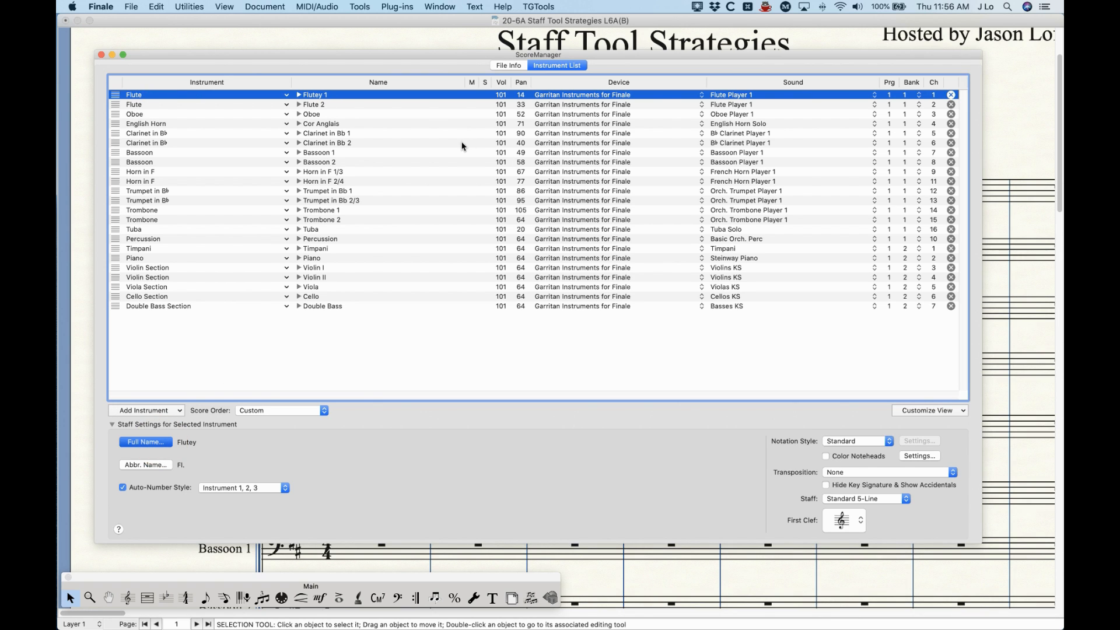
pyautogui.click(659, 312)
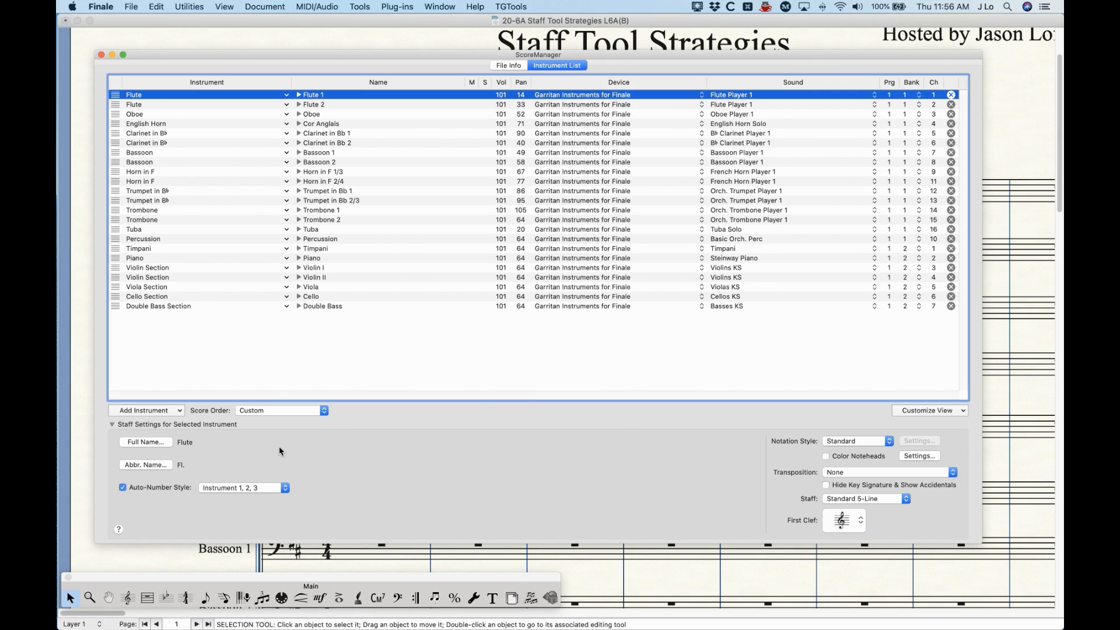
# Step: Review the available auto-number styles for the first flute without changing the setting
pyautogui.click(255, 490)
pyautogui.click(309, 451)
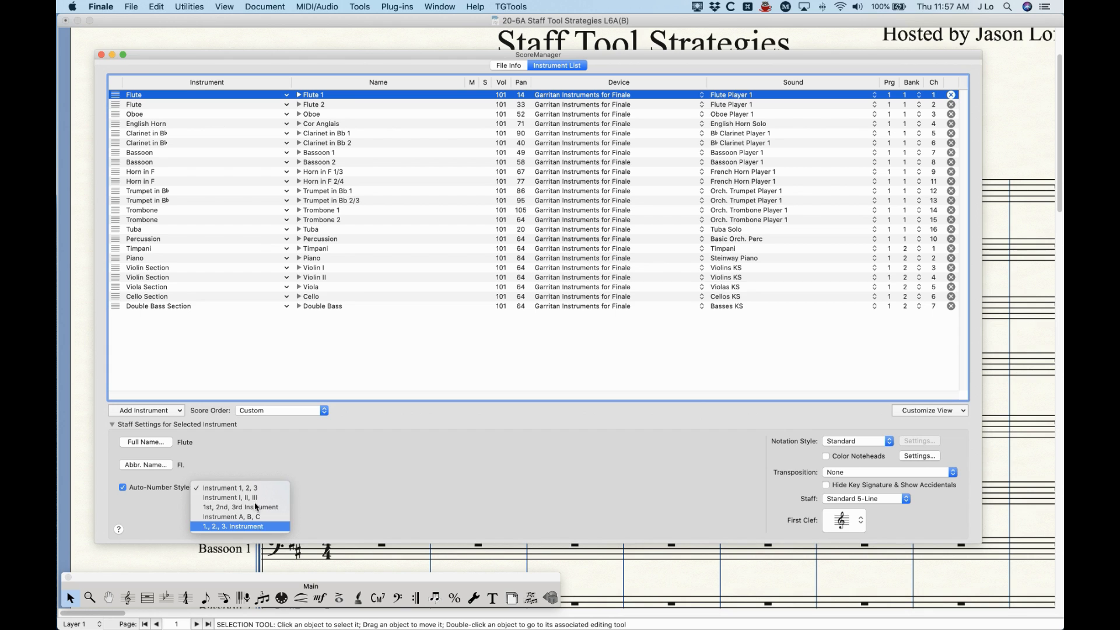
pyautogui.click(265, 488)
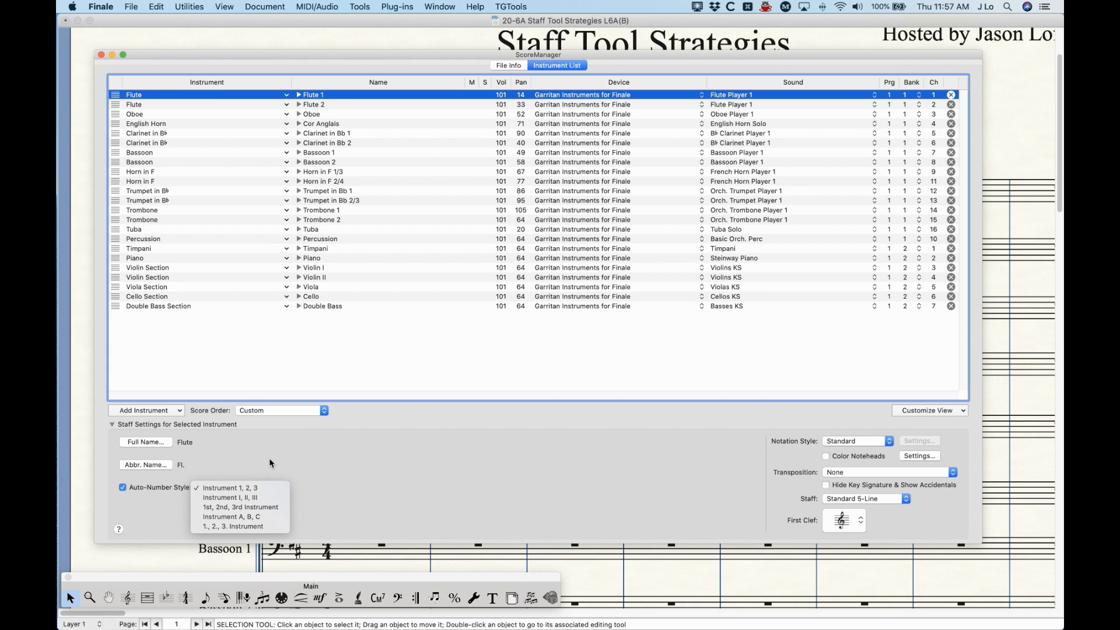
# Step: Set the auto-number style of the first violin section to Instrument 1, 2, 3
pyautogui.click(122, 268)
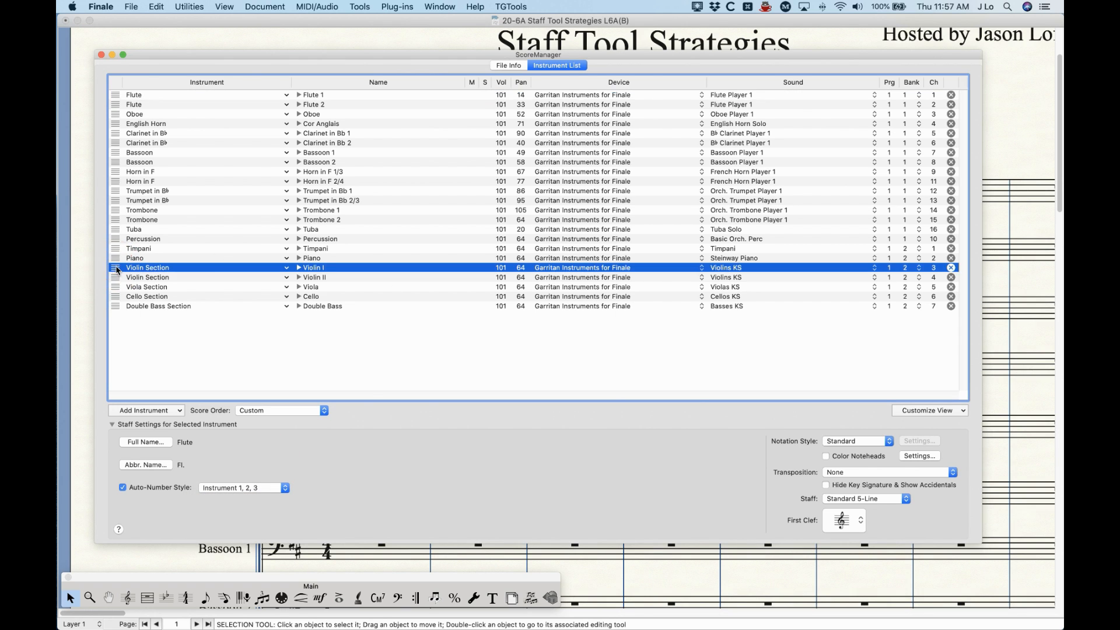
pyautogui.click(253, 490)
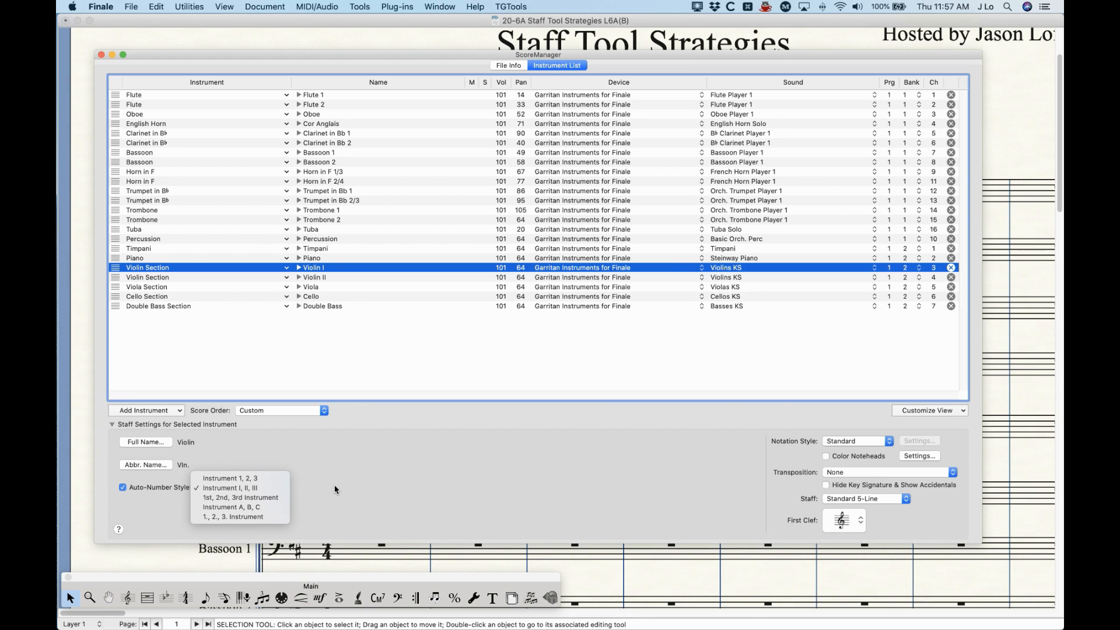
pyautogui.click(246, 479)
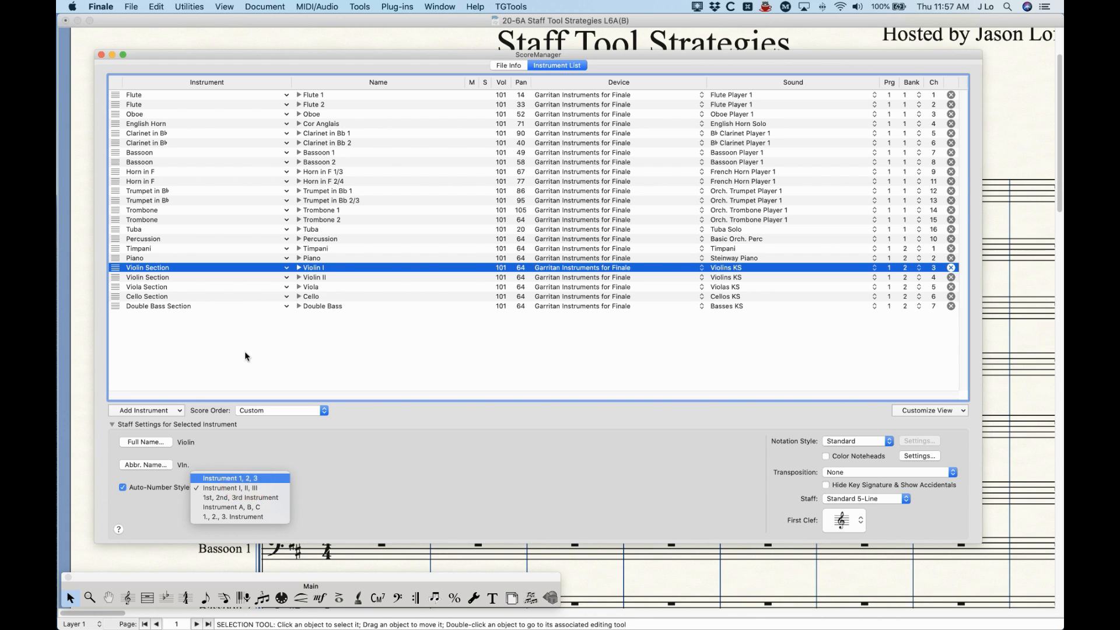
# Step: Try the Instrument 1, 2, 3 auto-number style on the second violin section and restore Instrument I, II, III
pyautogui.click(113, 279)
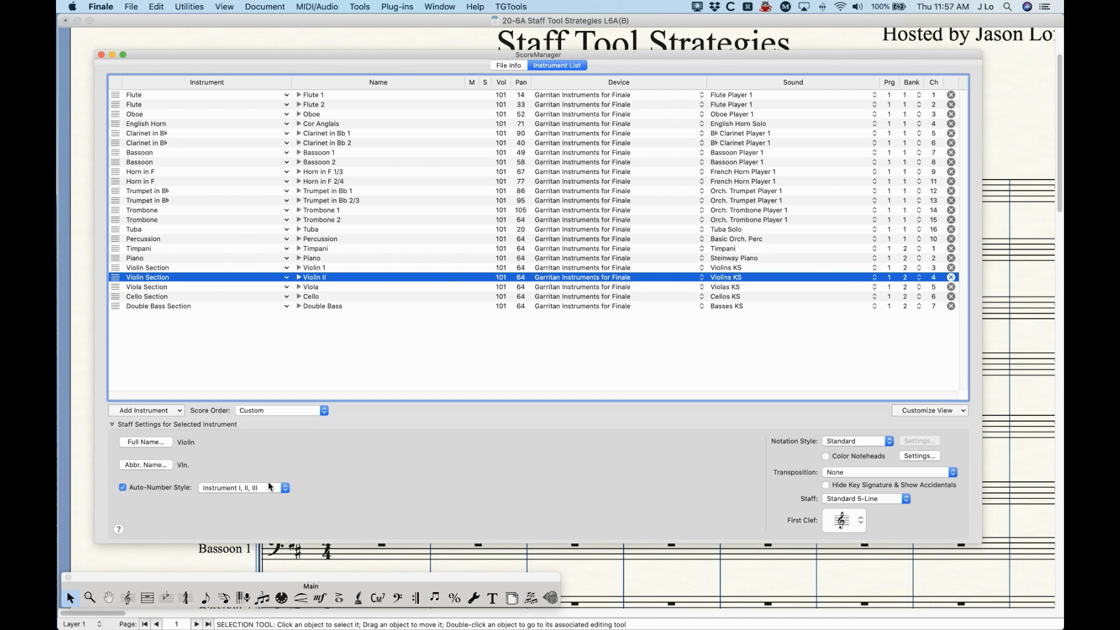
pyautogui.click(260, 488)
pyautogui.click(251, 479)
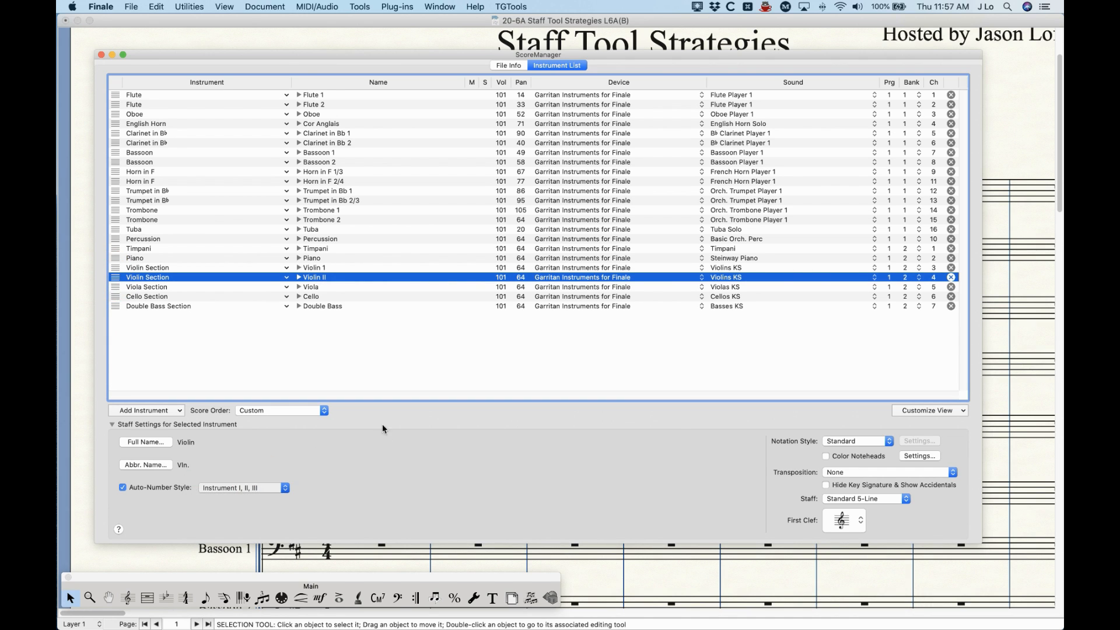
pyautogui.click(274, 487)
pyautogui.click(270, 499)
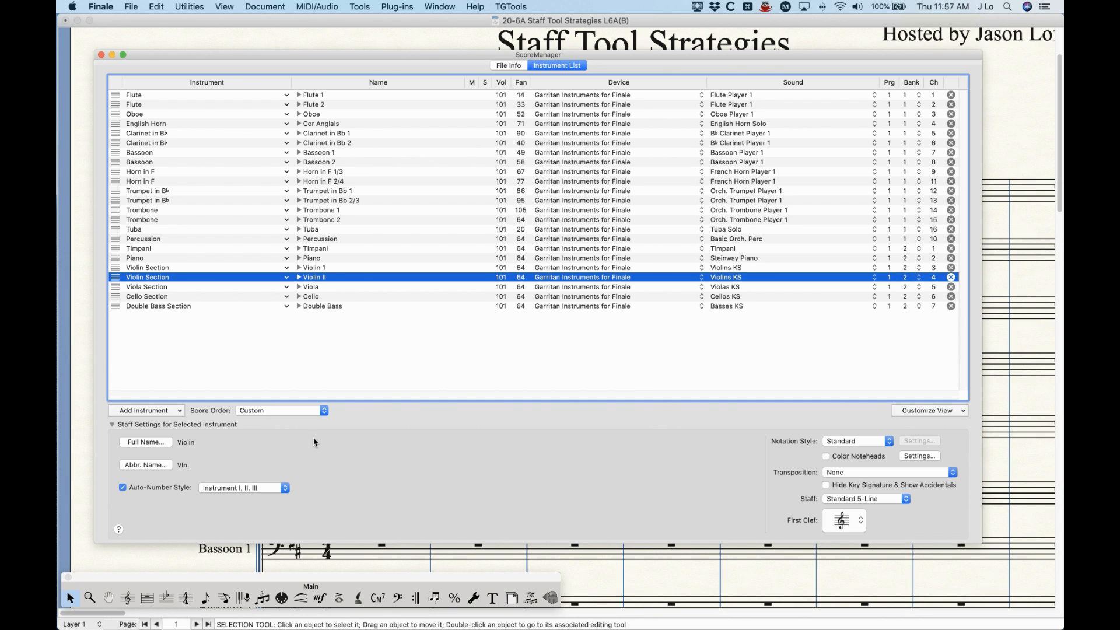
# Step: Set the auto-number style of the first violin section back to Instrument I, II, III
pyautogui.click(124, 268)
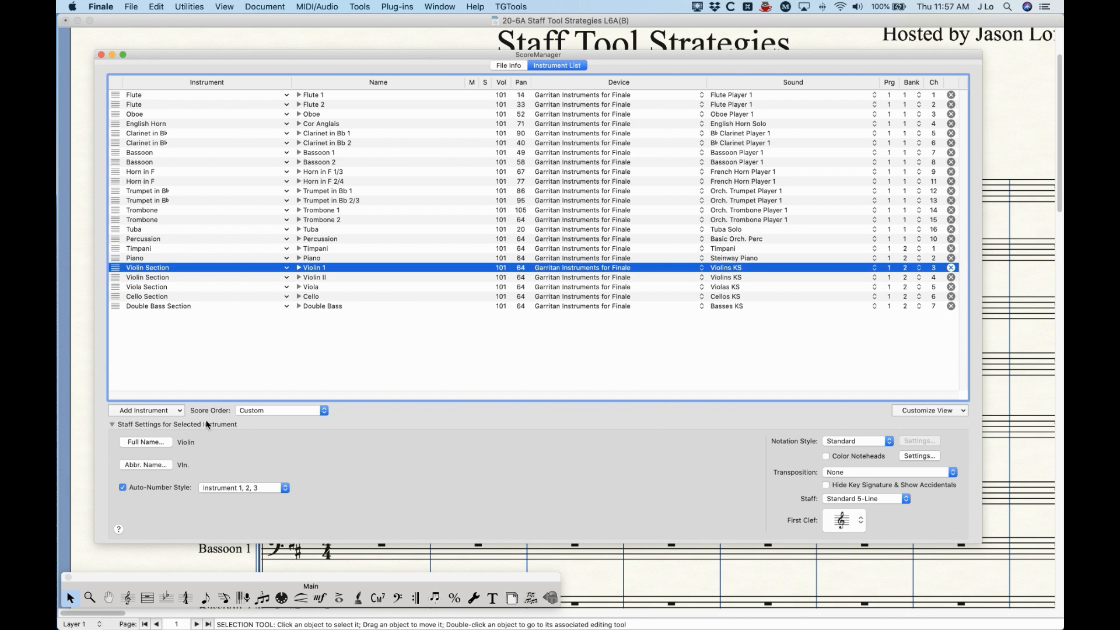
pyautogui.click(264, 490)
pyautogui.click(339, 421)
# Step: Change the first violin section's instrument to the solo strings Violin and change it back to Violin Section
pyautogui.click(170, 269)
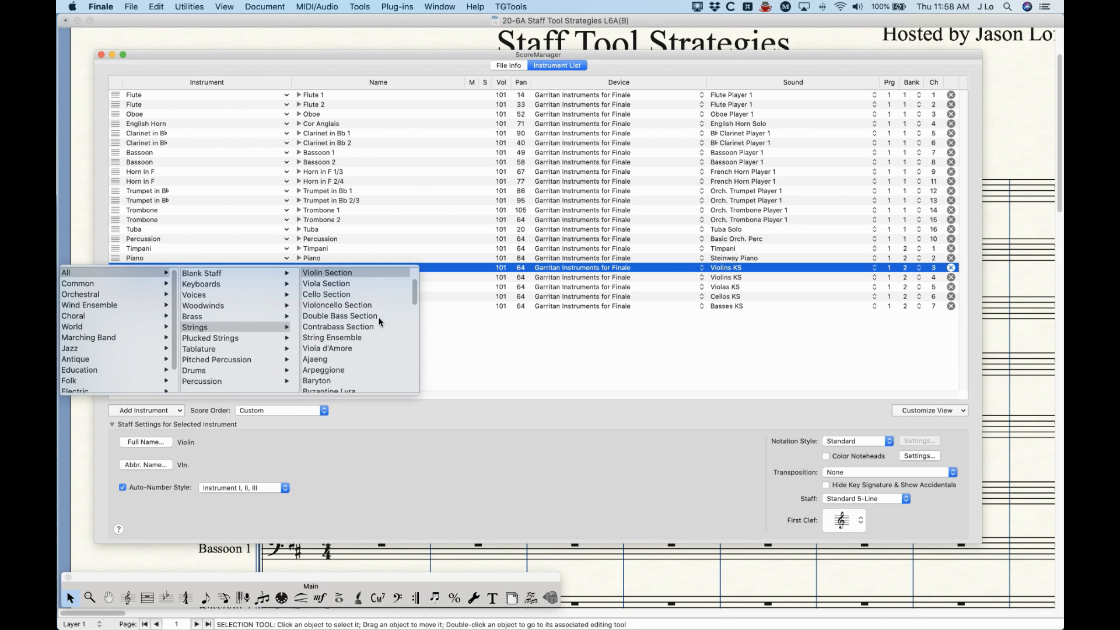
pyautogui.scroll(2, 364, 321)
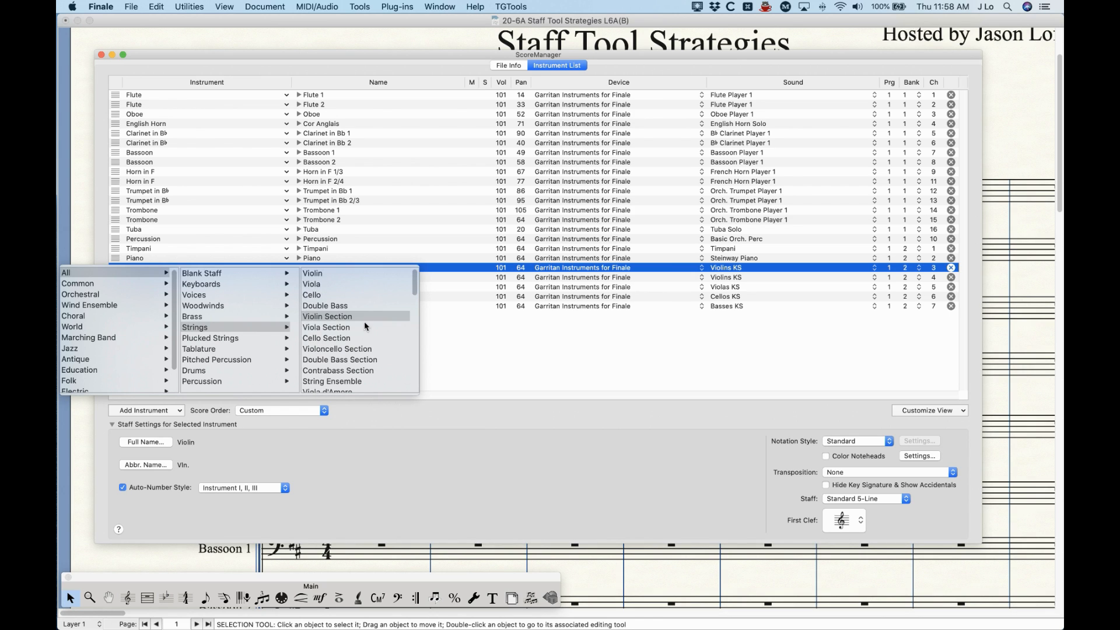
pyautogui.click(321, 273)
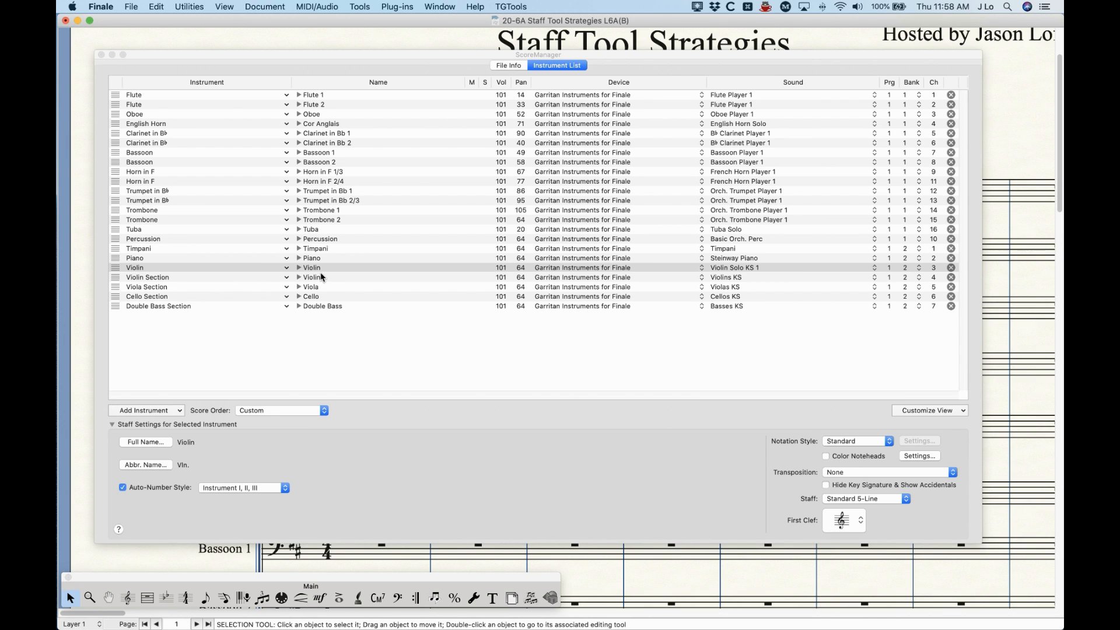
pyautogui.click(134, 267)
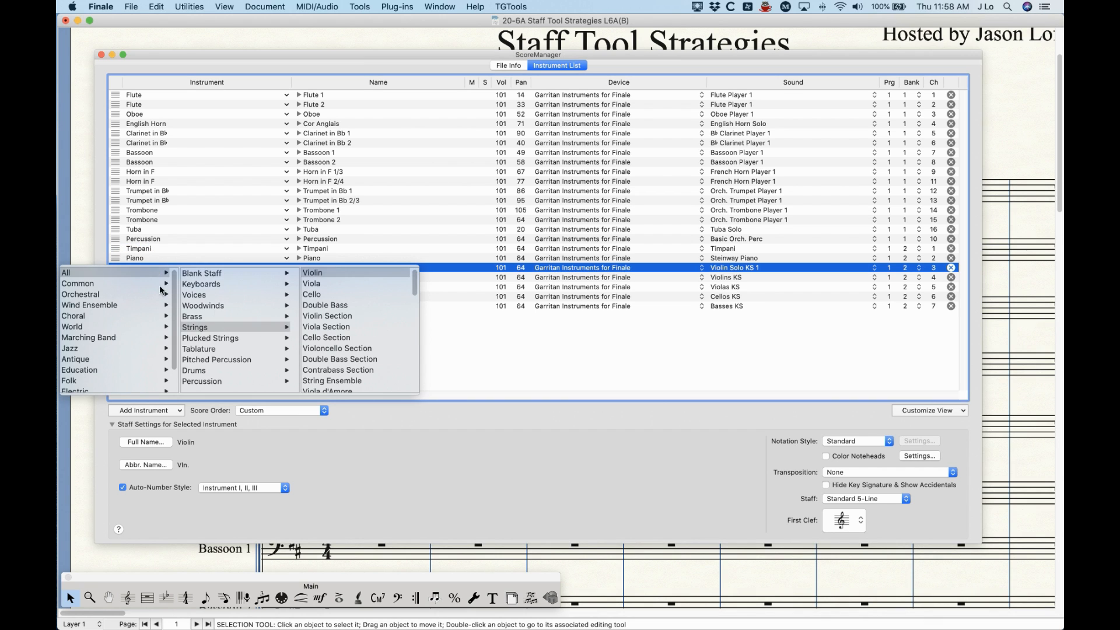
pyautogui.click(335, 316)
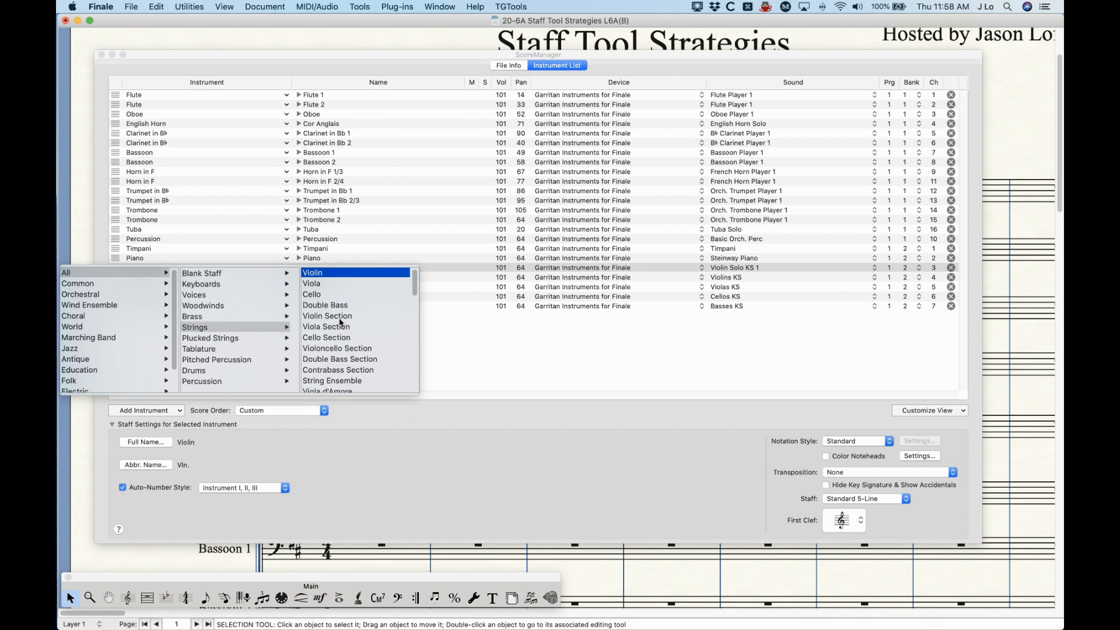
pyautogui.click(338, 318)
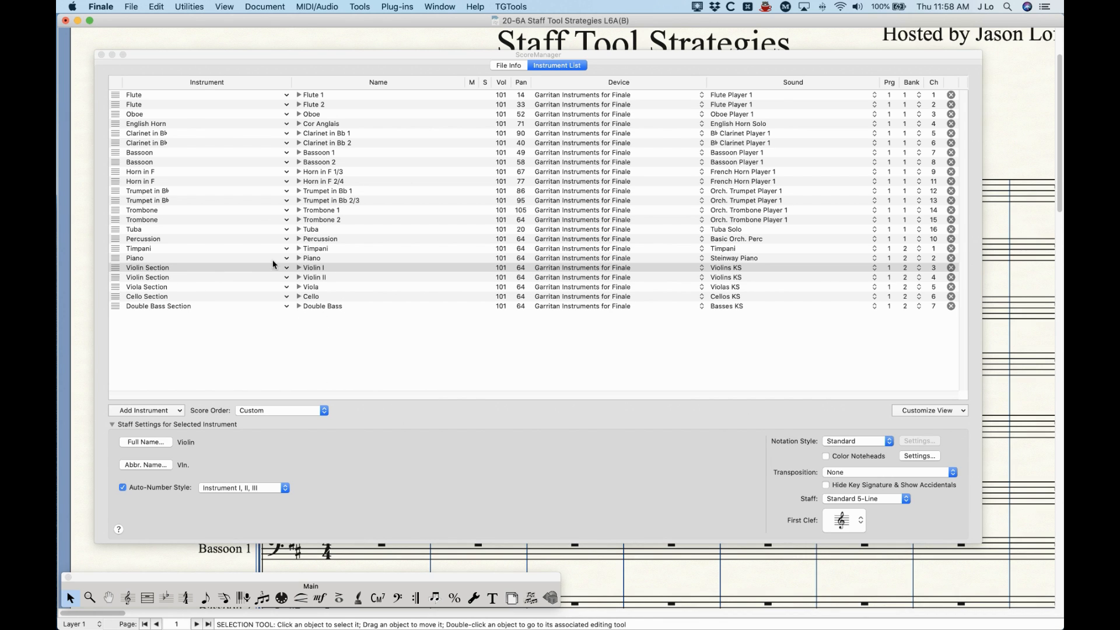
# Step: Compare the staff names and auto-number settings of the first violin section, the first flute and both Horn in F staves
pyautogui.click(116, 270)
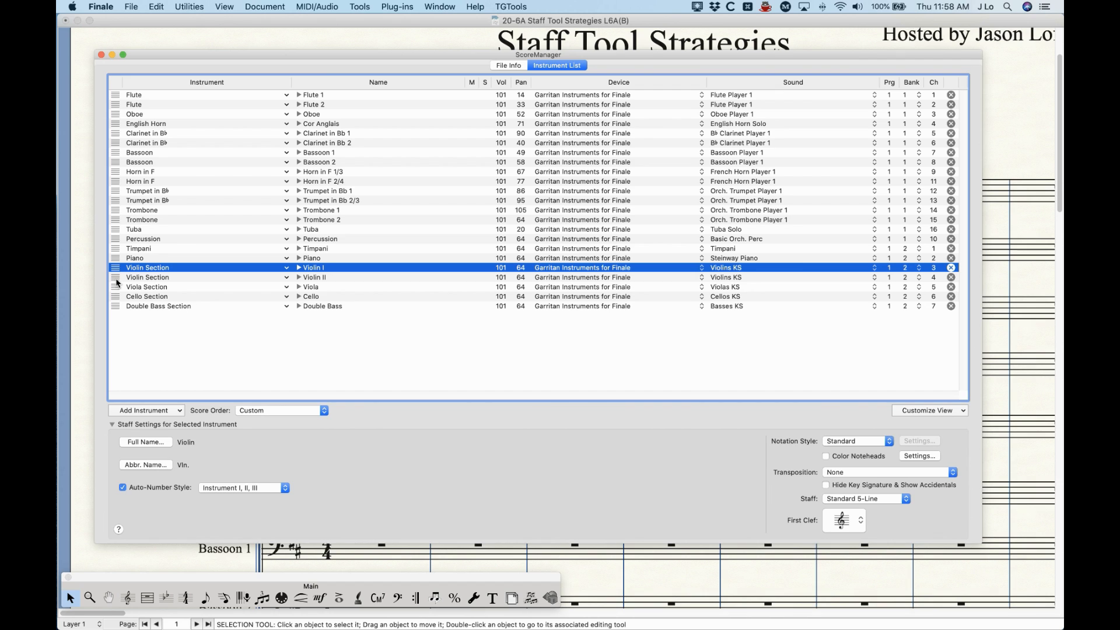
pyautogui.click(116, 98)
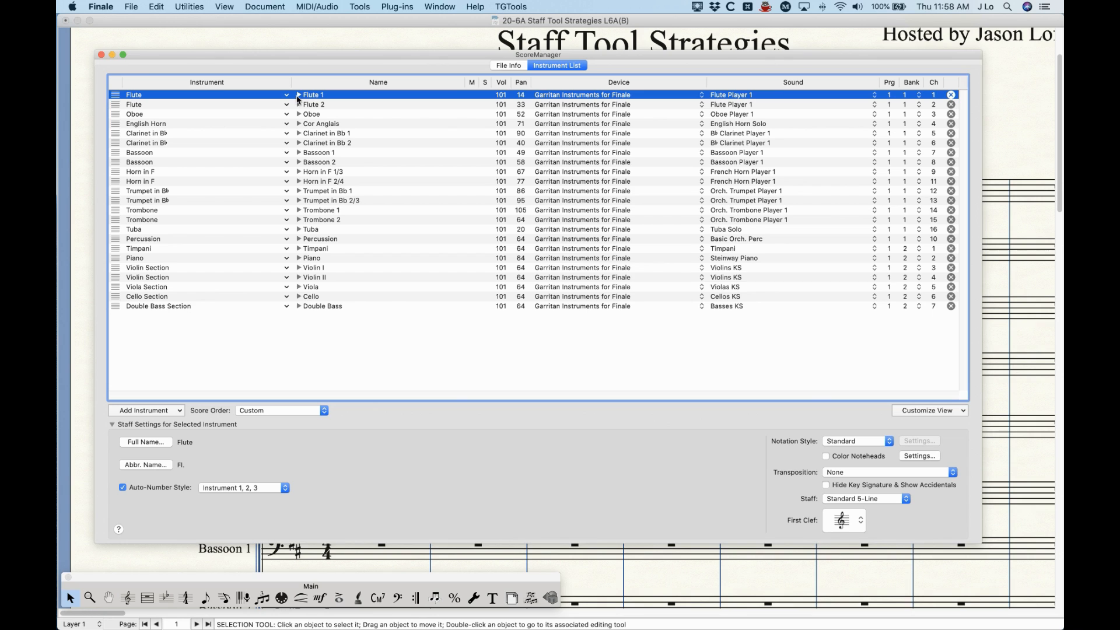
pyautogui.click(114, 173)
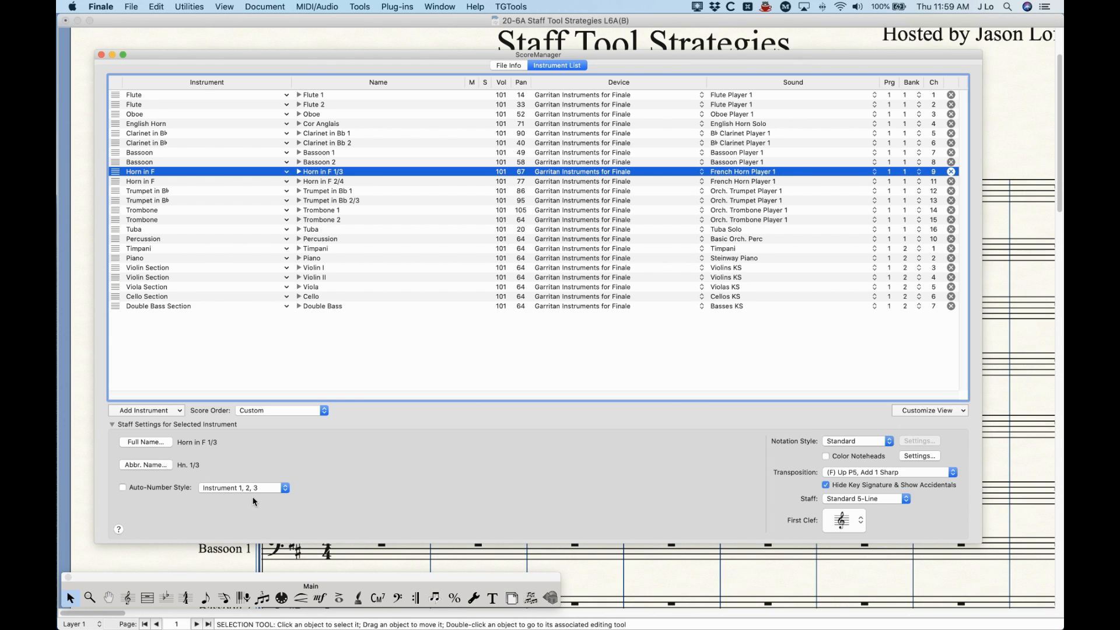
pyautogui.click(114, 182)
# Step: Try auto-numbering on both Horn in F staves, 1/3 and 2/4, and turn it off again for each
pyautogui.click(114, 172)
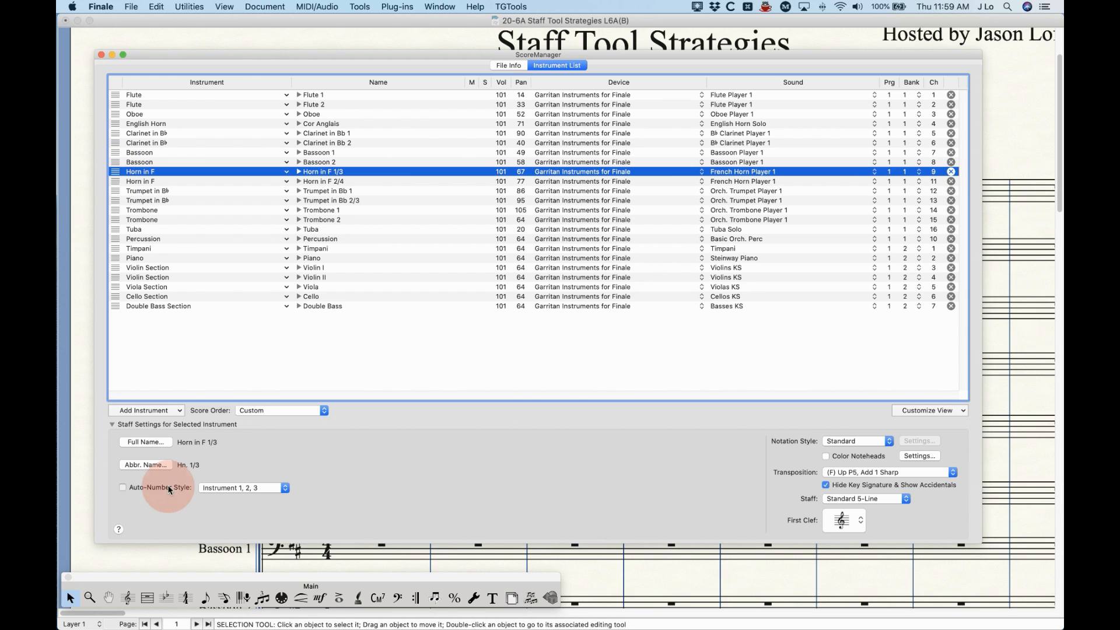
pyautogui.click(116, 183)
pyautogui.click(122, 487)
pyautogui.click(114, 172)
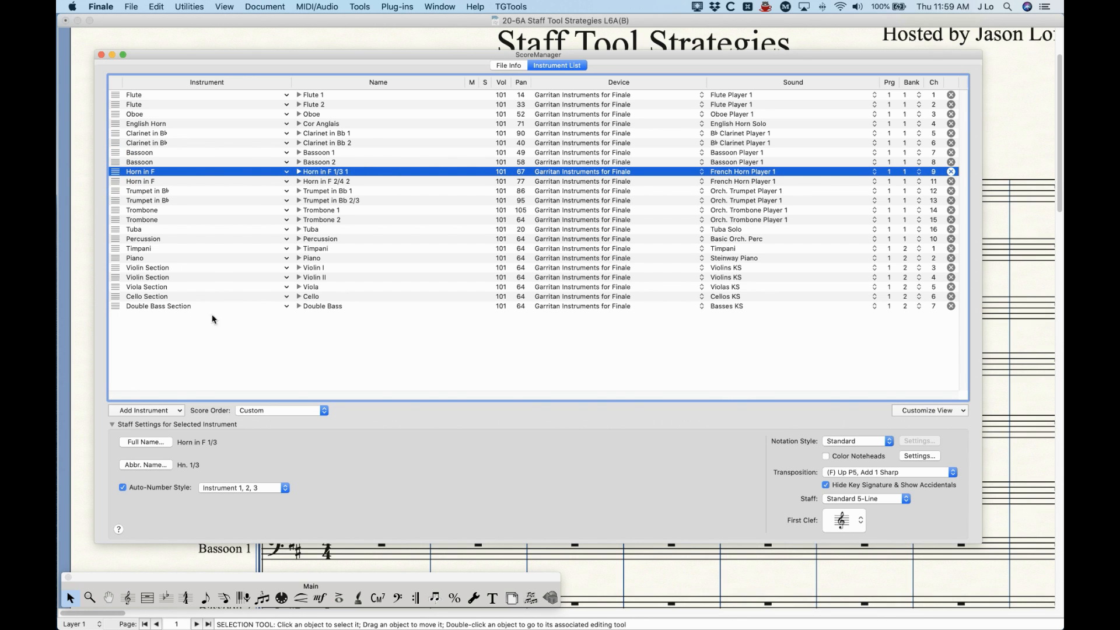
pyautogui.click(160, 486)
pyautogui.click(119, 181)
pyautogui.click(170, 489)
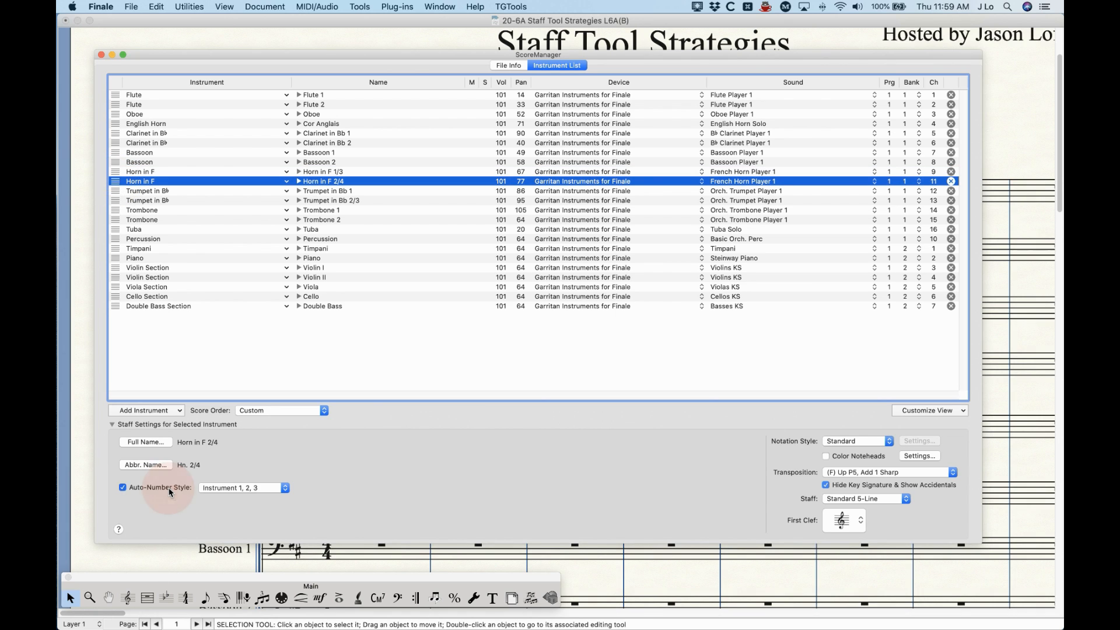
# Step: Inspect the full staff name text of Horn in F 1/3 and compare the name settings of Horn in F 2/4 and the first flute
pyautogui.click(117, 173)
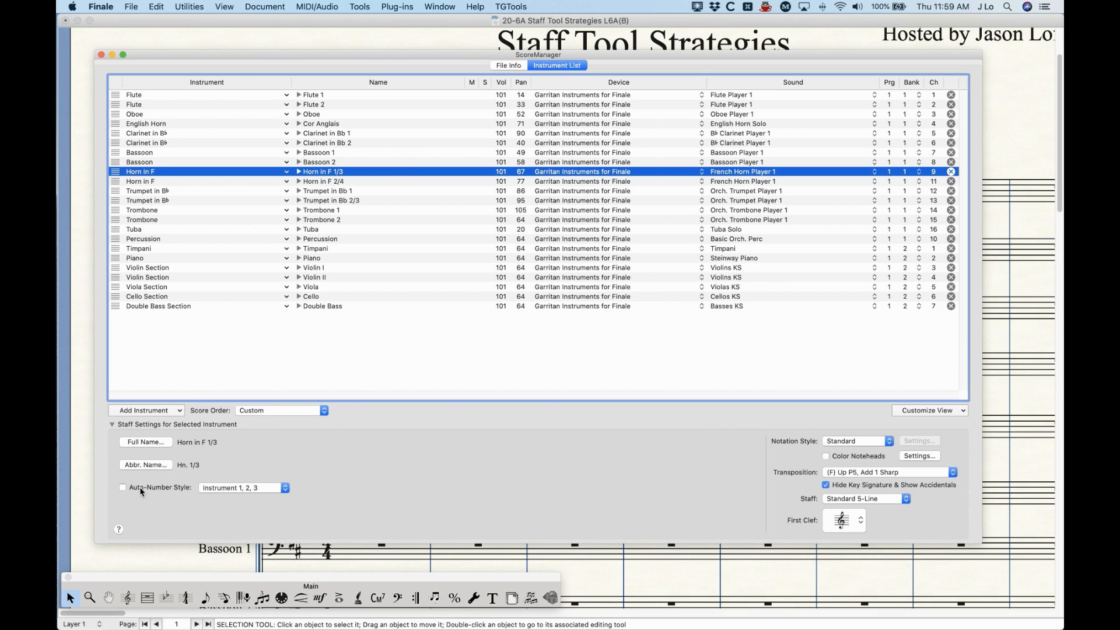
pyautogui.click(146, 441)
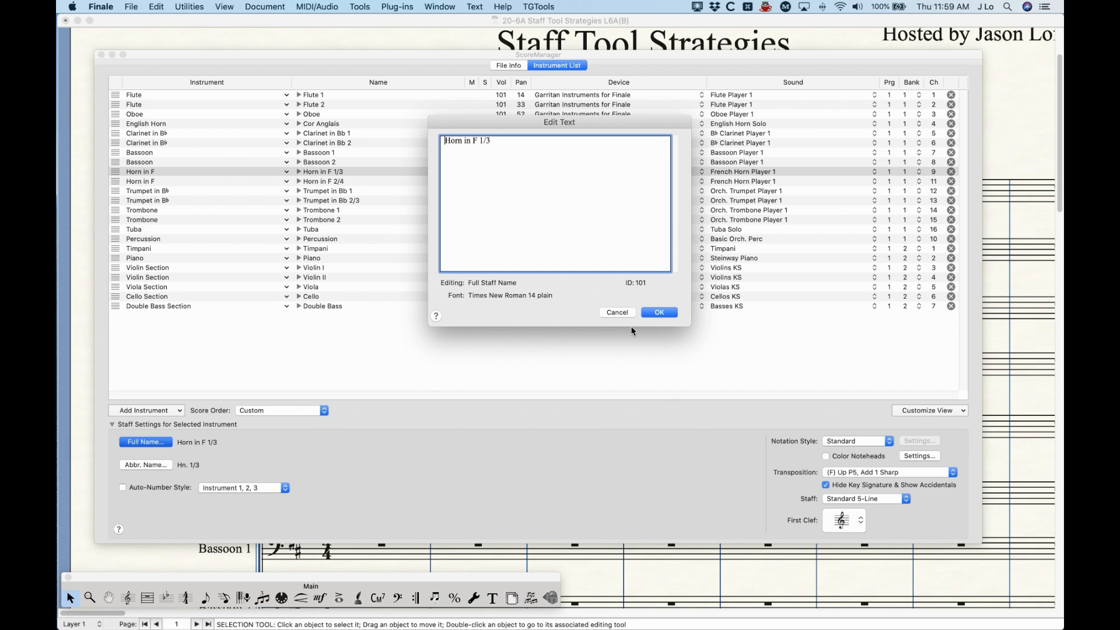
pyautogui.click(622, 312)
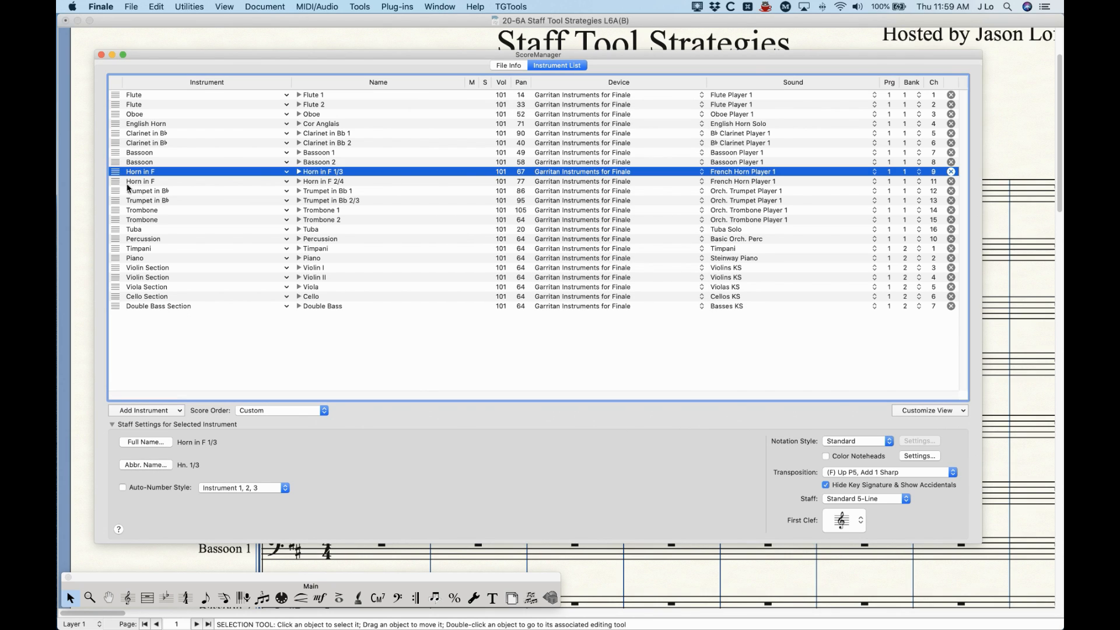
pyautogui.click(120, 182)
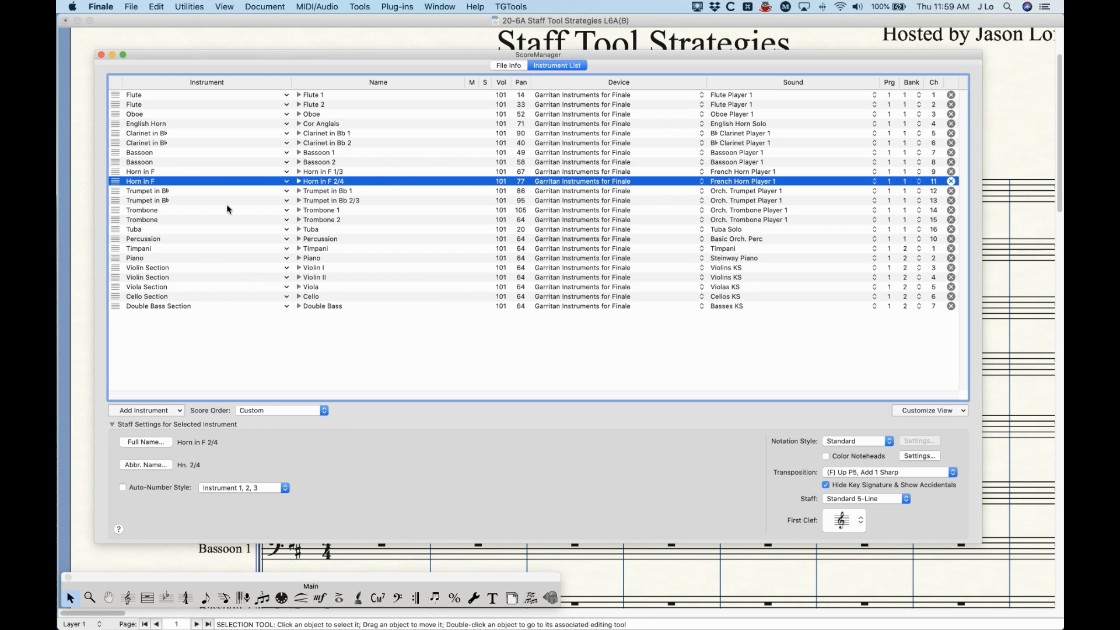
pyautogui.click(118, 173)
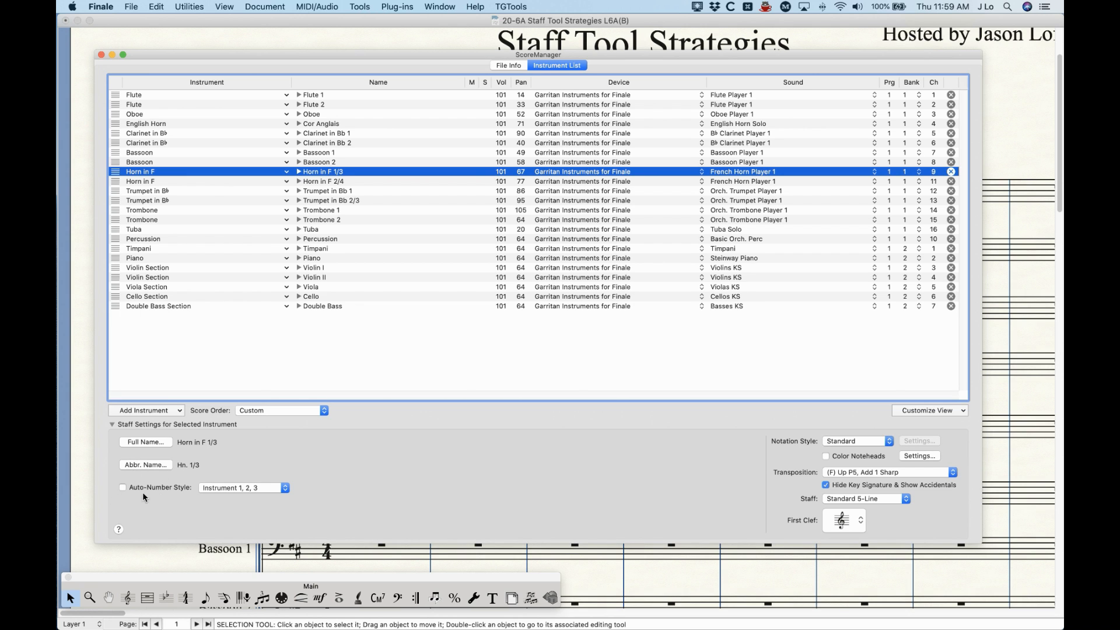
pyautogui.click(117, 96)
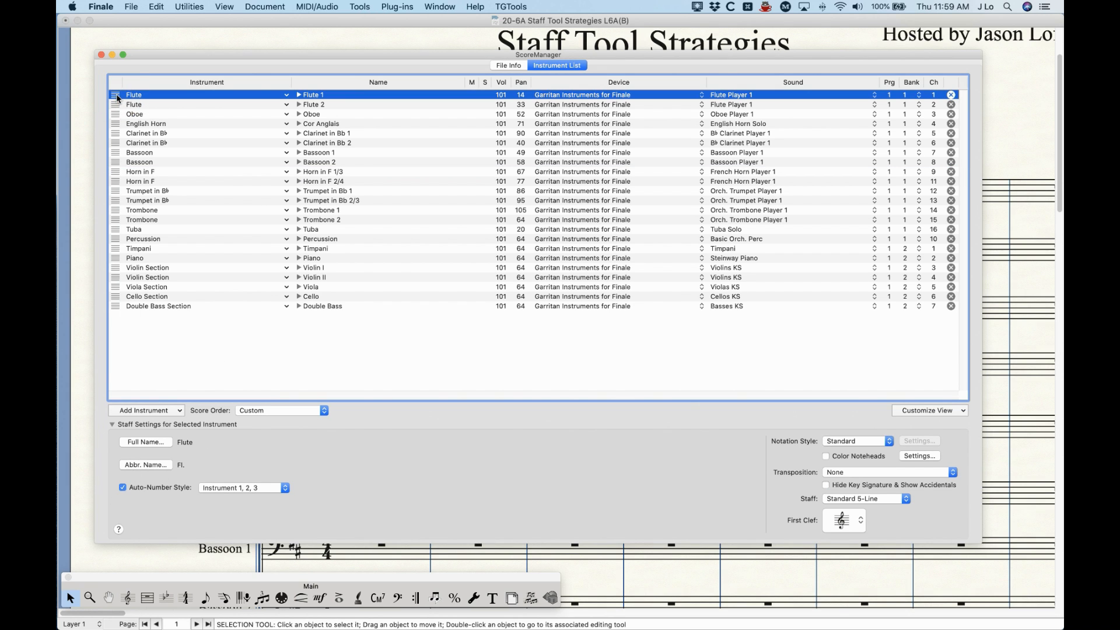
# Step: Close the ScoreManager and check the staff names down the first score page from the flutes to the strings
pyautogui.click(102, 55)
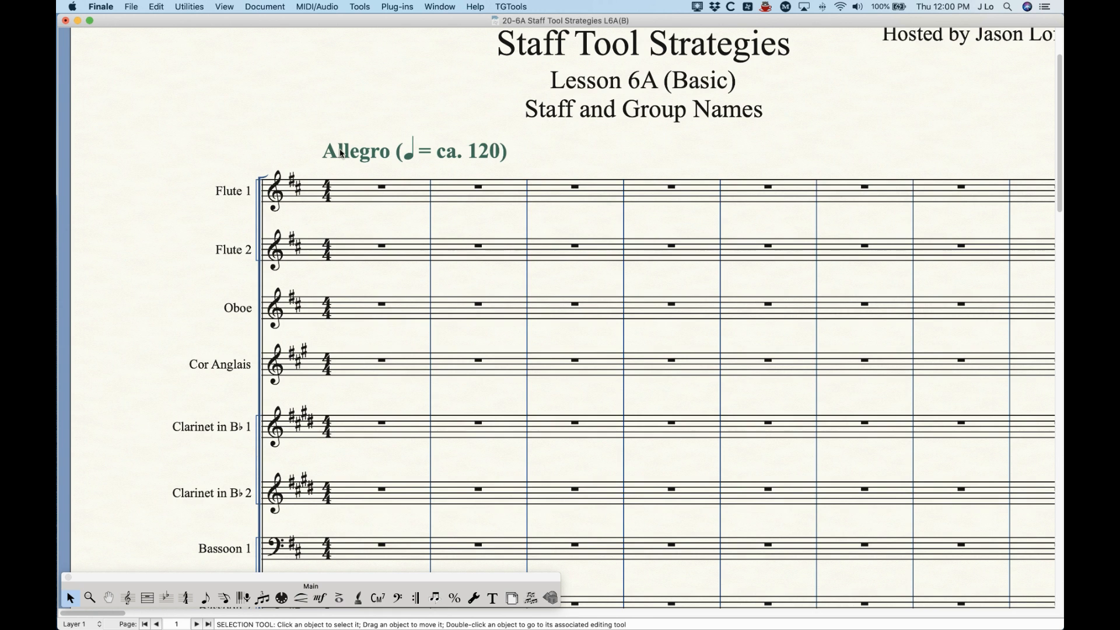
pyautogui.scroll(-3, 297, 392)
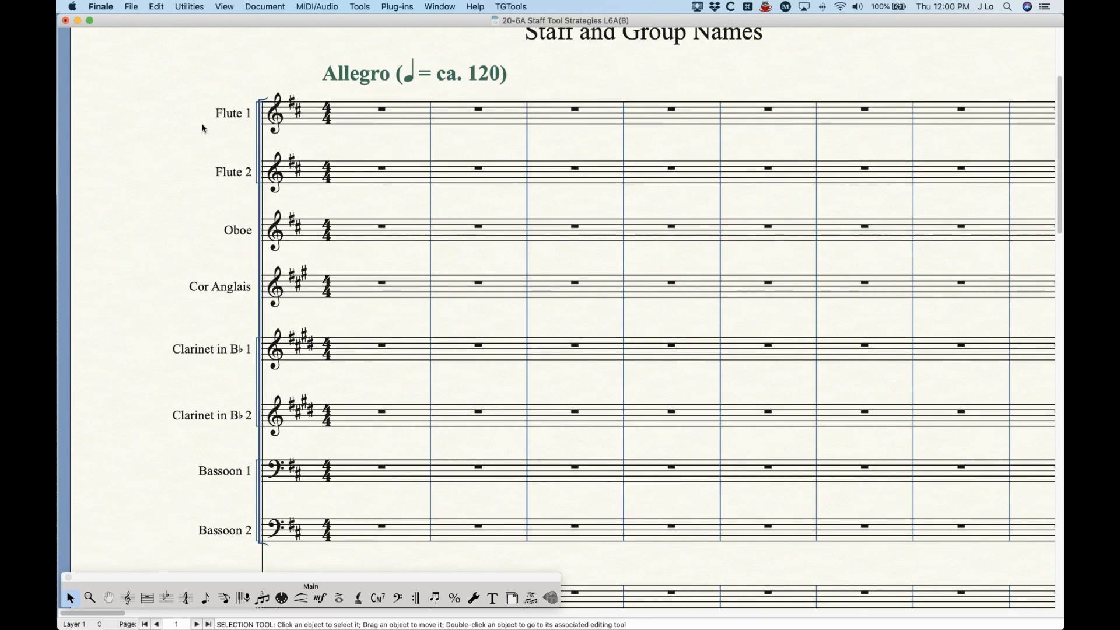
pyautogui.scroll(-20, 226, 198)
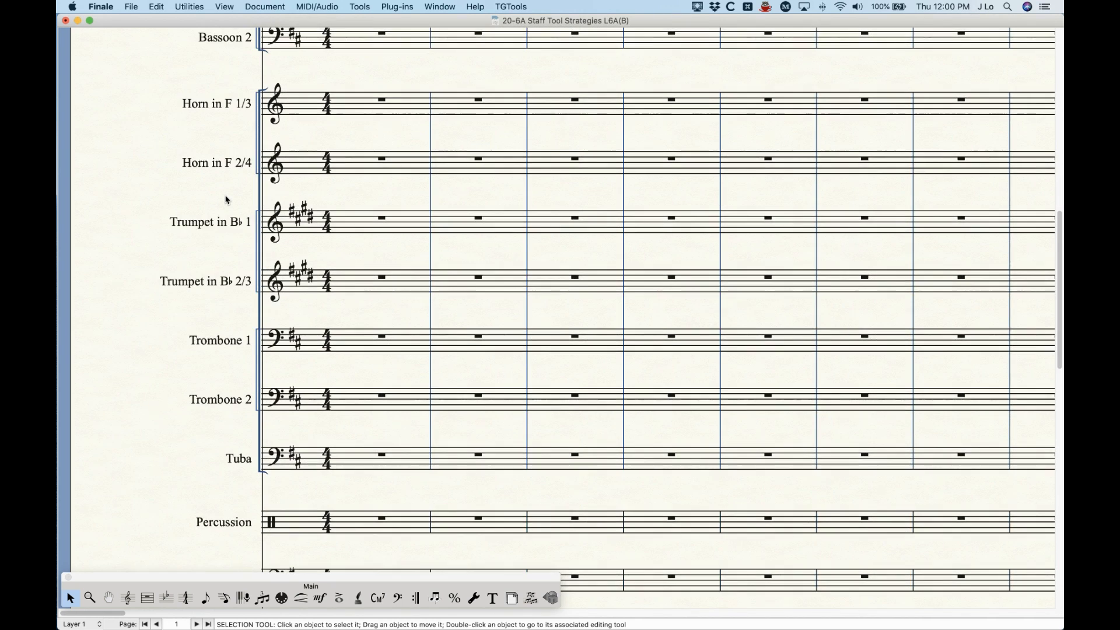
pyautogui.scroll(-1, 224, 197)
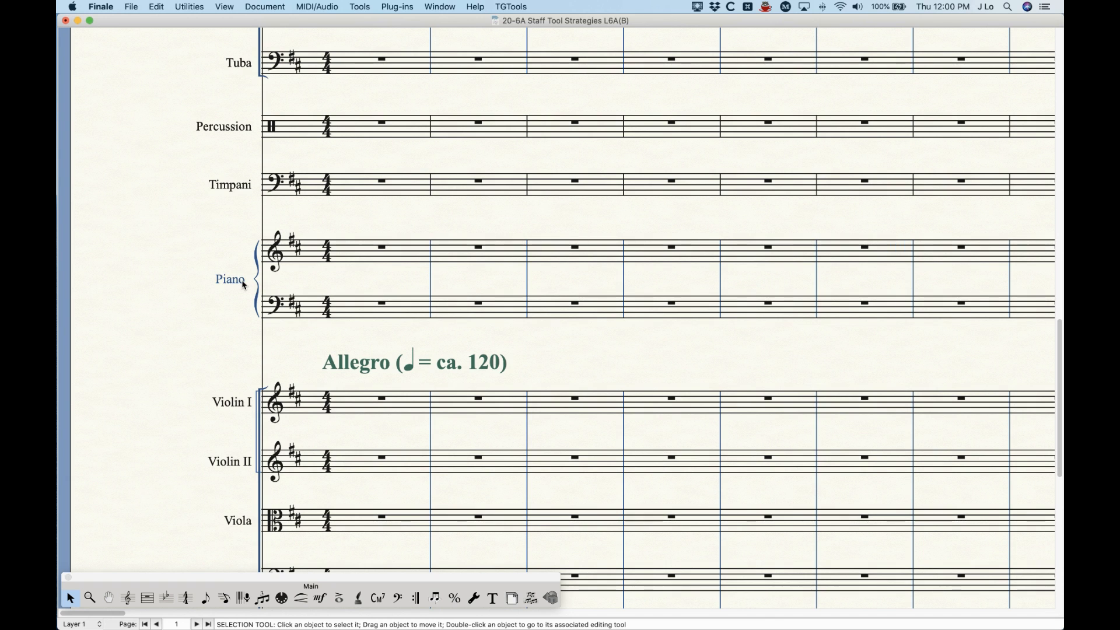
# Step: Reopen the ScoreManager, review the Piano's name settings and return to the score
pyautogui.press('super+k')
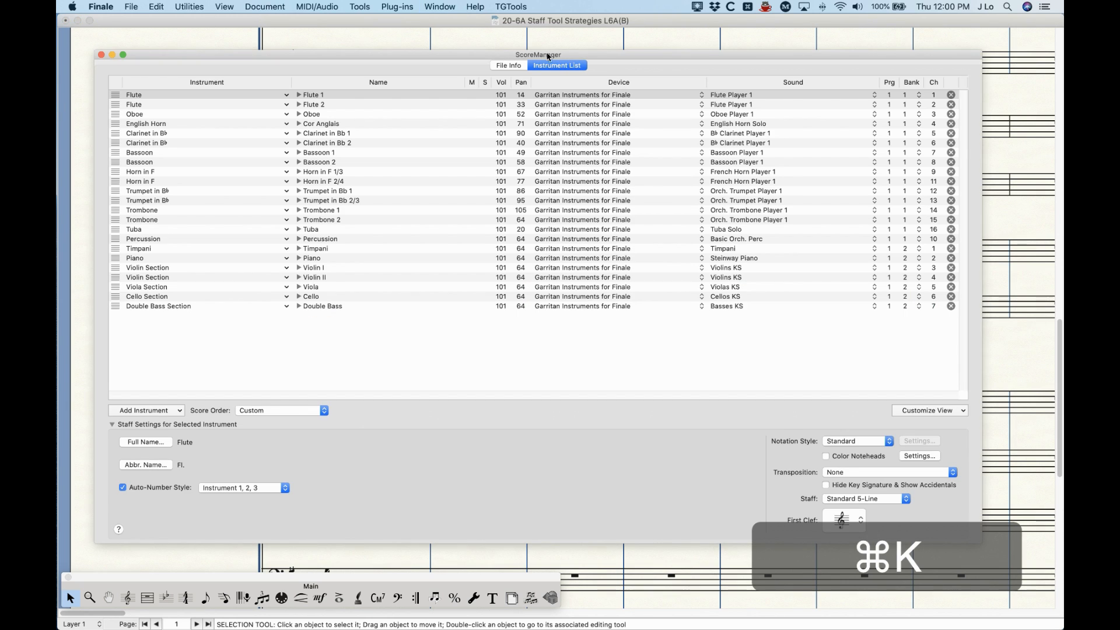
pyautogui.click(134, 260)
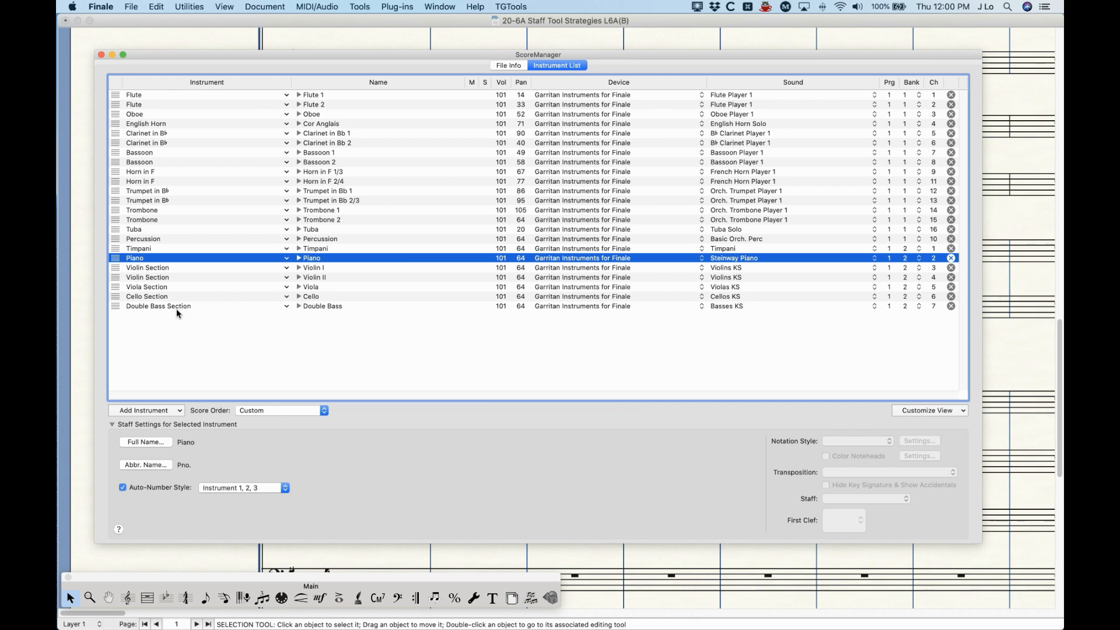
pyautogui.click(100, 54)
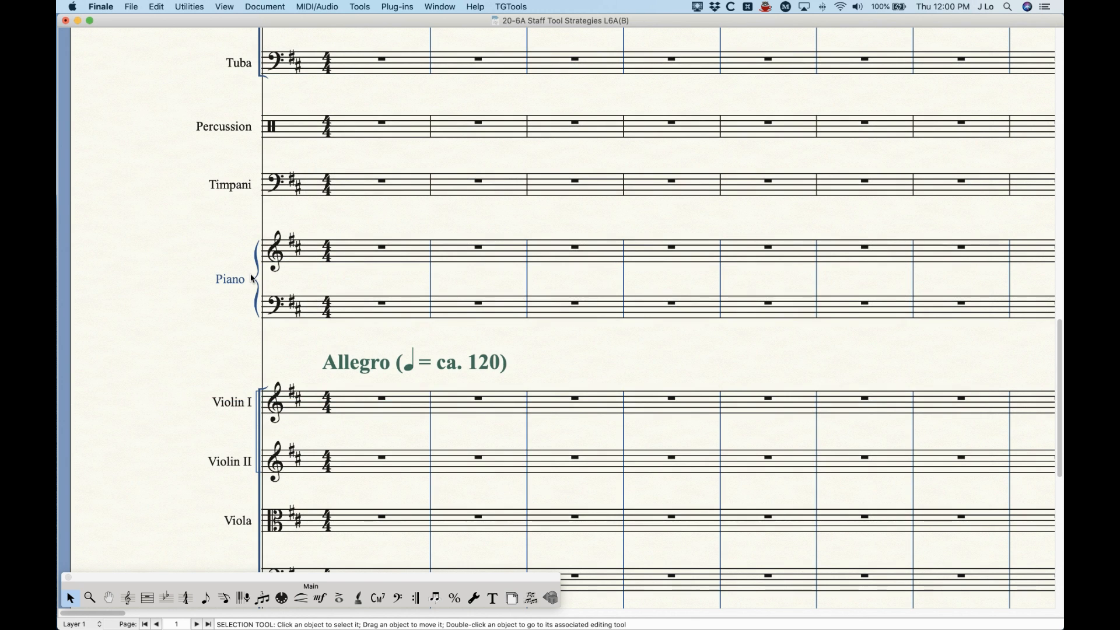
# Step: Reopen the ScoreManager and change the first flute's full staff name to Flutey
pyautogui.scroll(15, 254, 359)
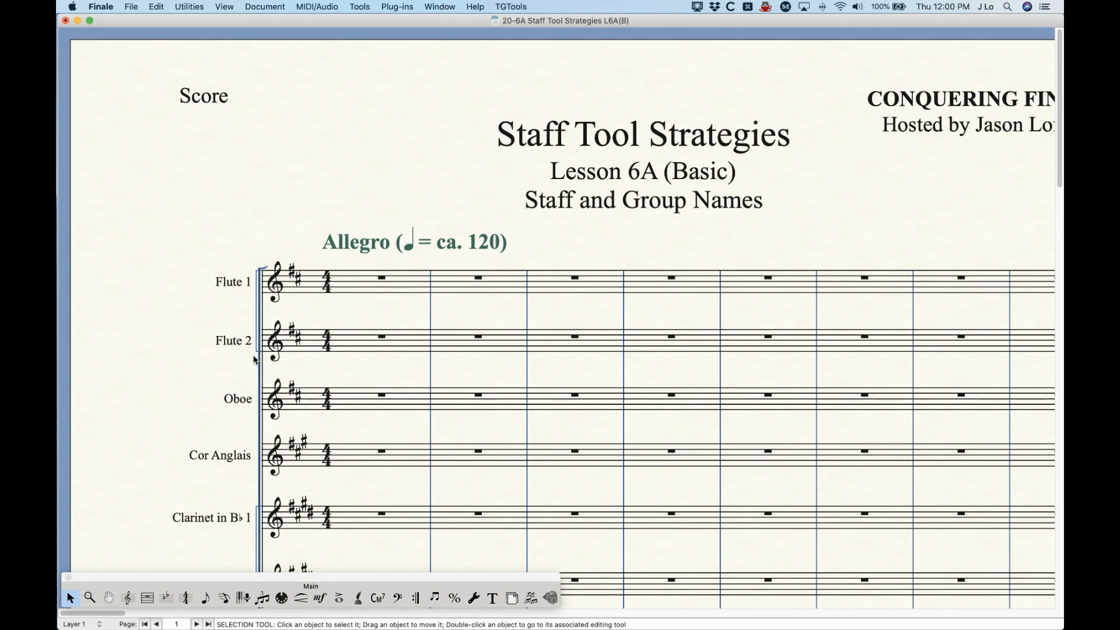
pyautogui.press('super+k')
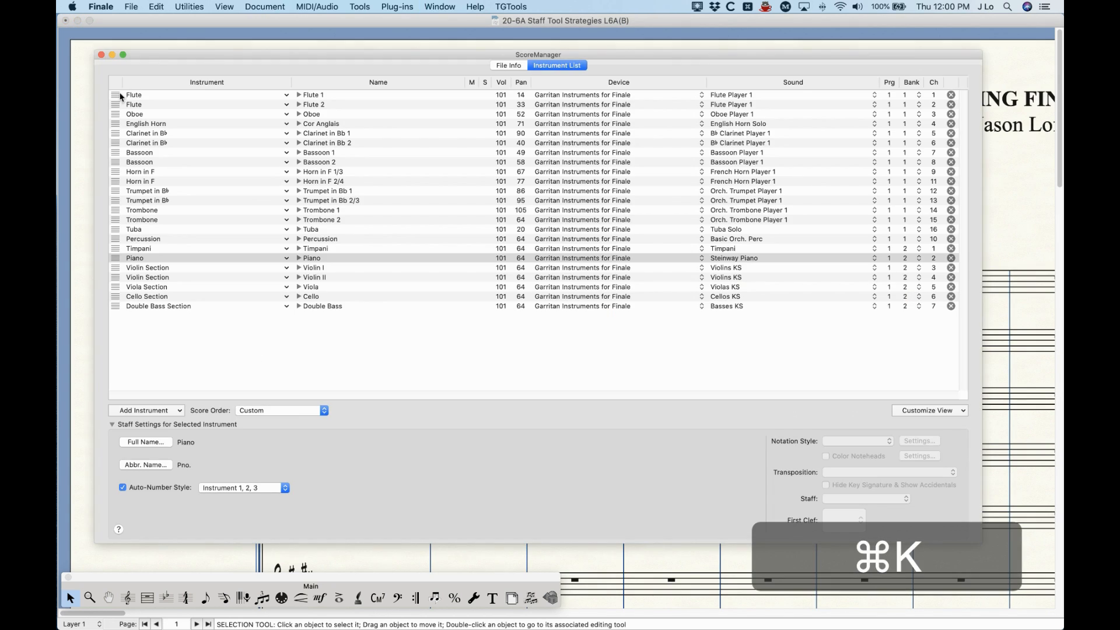
pyautogui.click(120, 97)
pyautogui.click(146, 442)
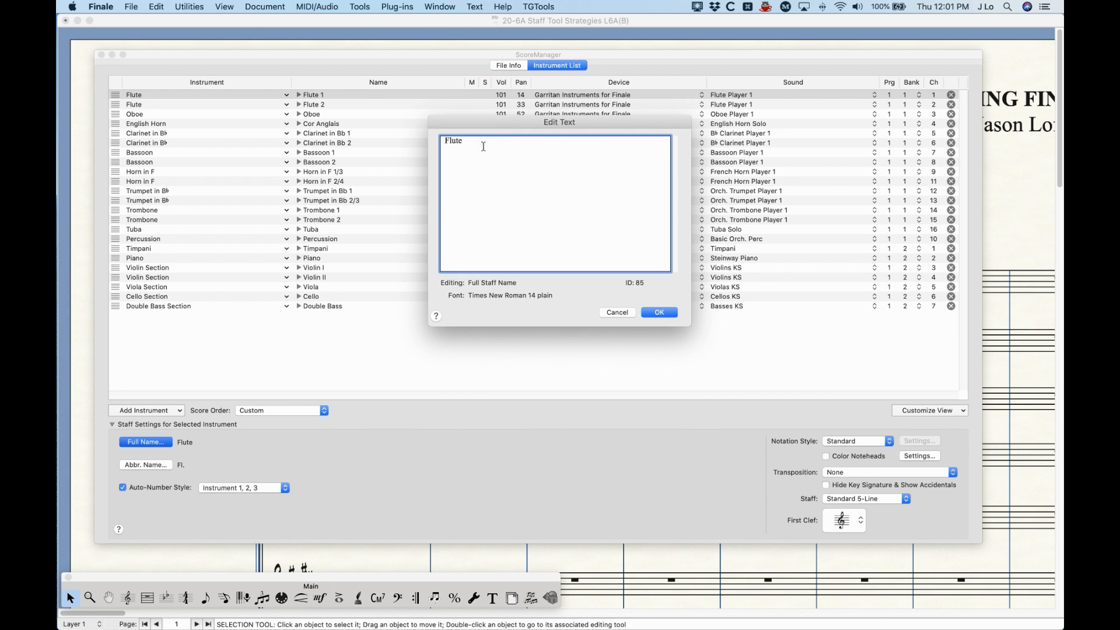
pyautogui.write('y')
pyautogui.click(666, 311)
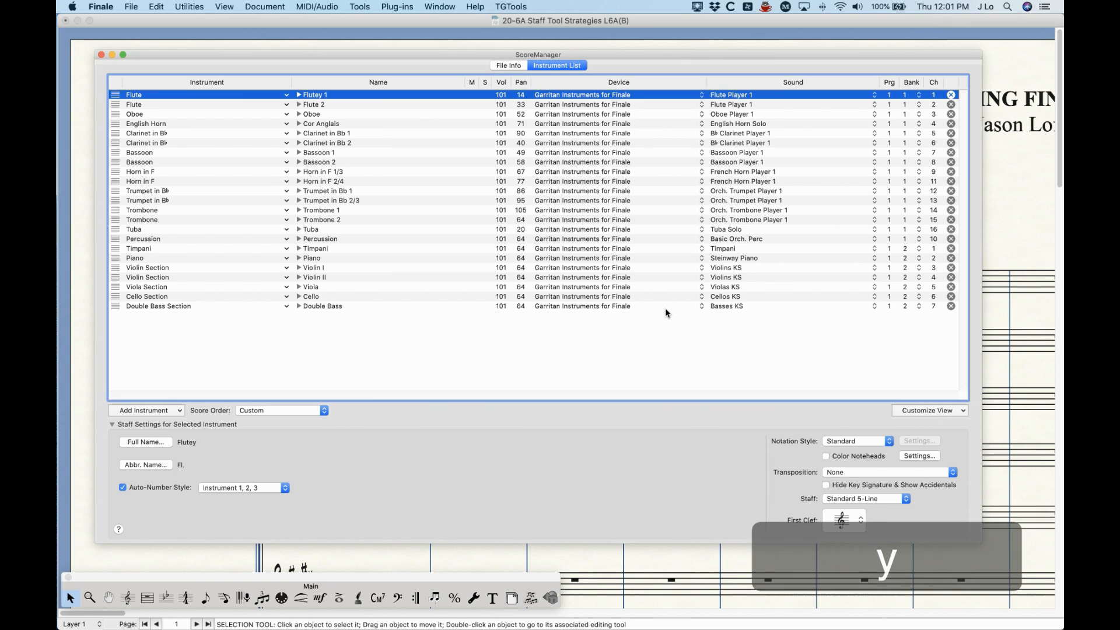
# Step: Close the ScoreManager and check the first flute's name in the list of editable parts
pyautogui.click(101, 55)
pyautogui.click(265, 6)
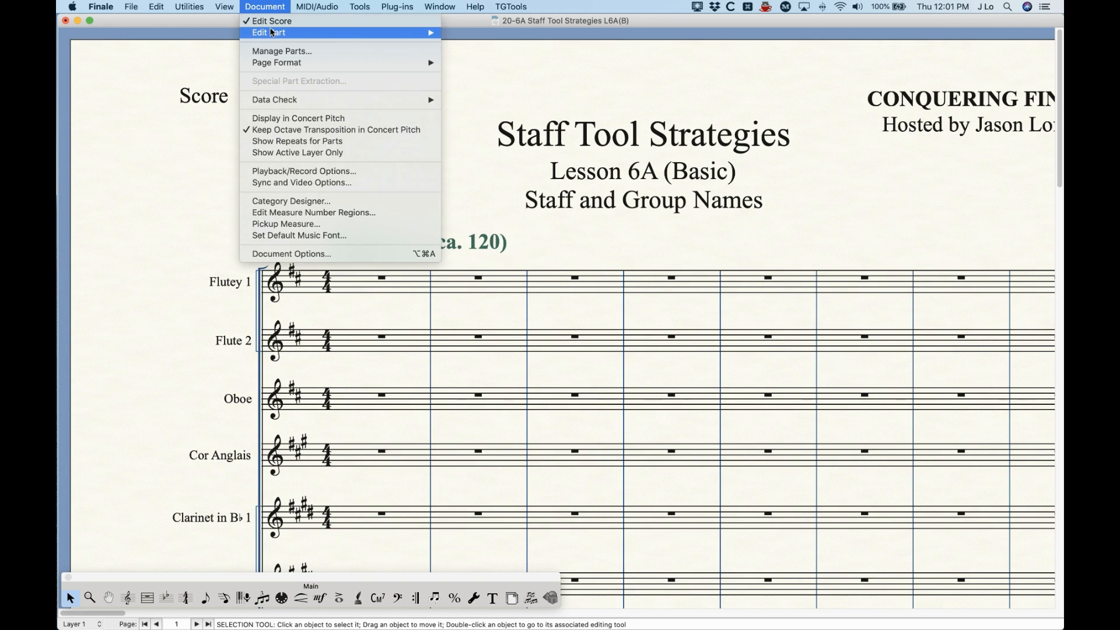
pyautogui.moveTo(271, 32)
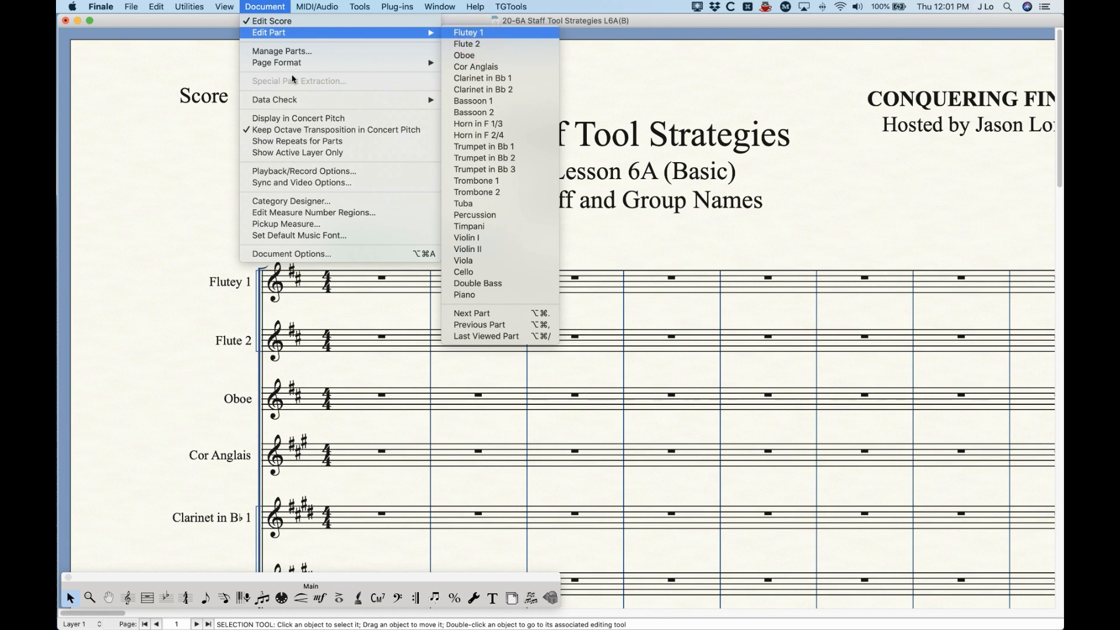
# Step: Open the Flutey 1 part to check the name on its first page, and return to the full score
pyautogui.click(475, 33)
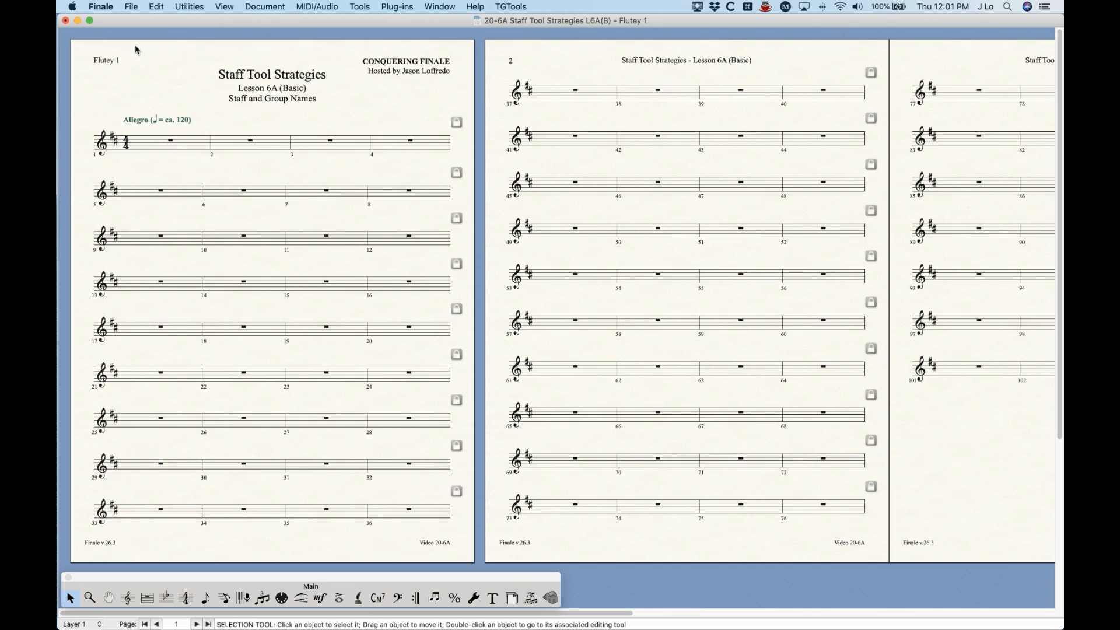
pyautogui.click(265, 7)
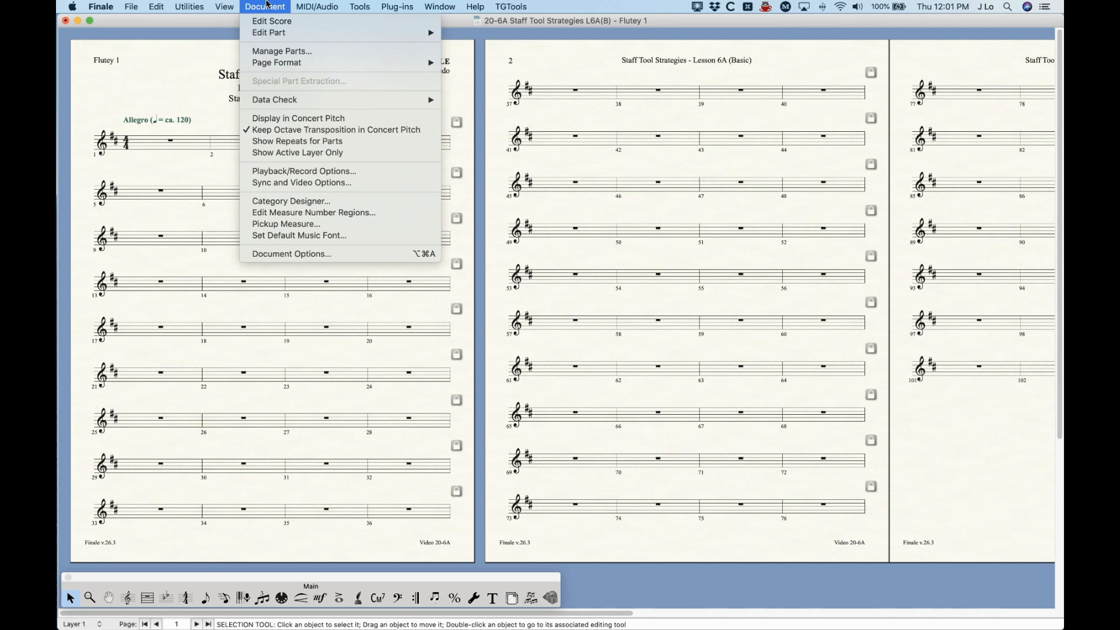
pyautogui.click(275, 23)
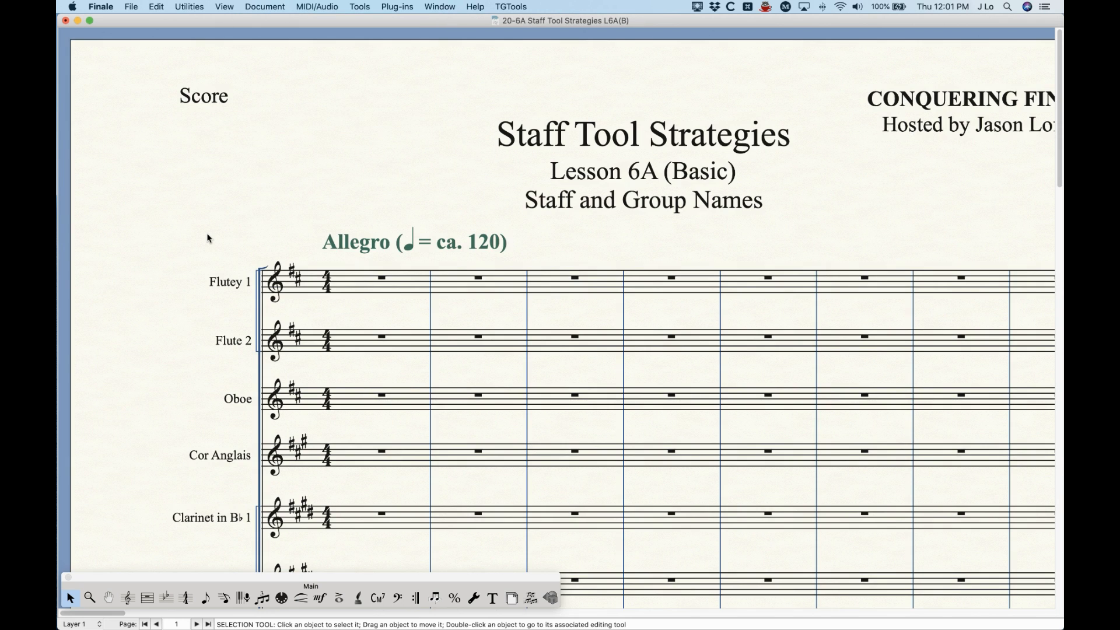
# Step: Change the Piano's full group name to Pianoforte in the ScoreManager and close it
pyautogui.press('super+k')
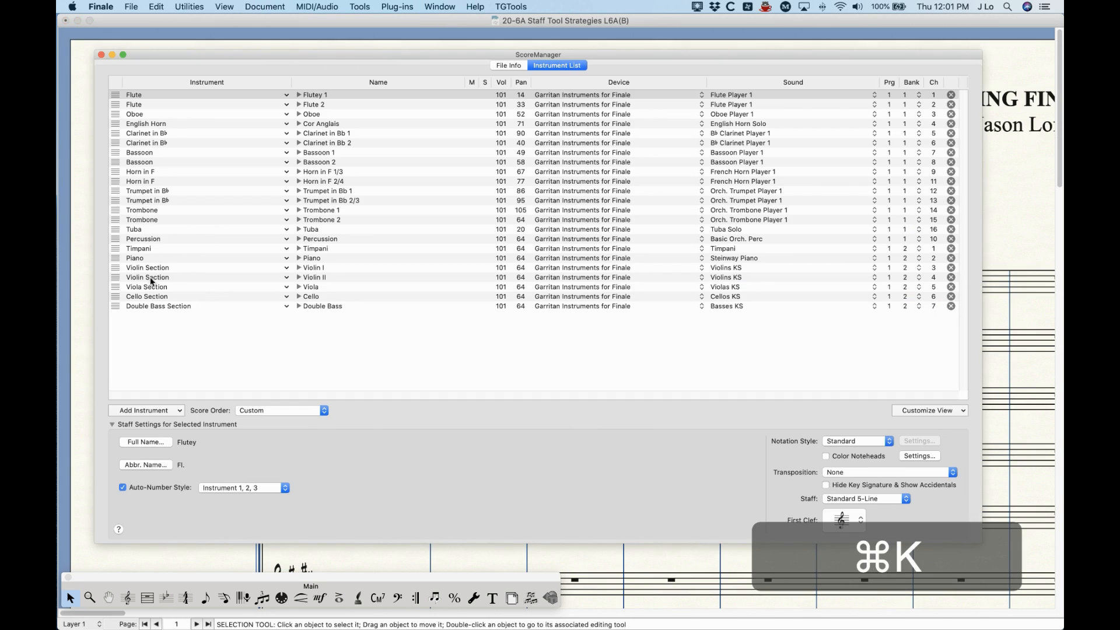
pyautogui.click(117, 258)
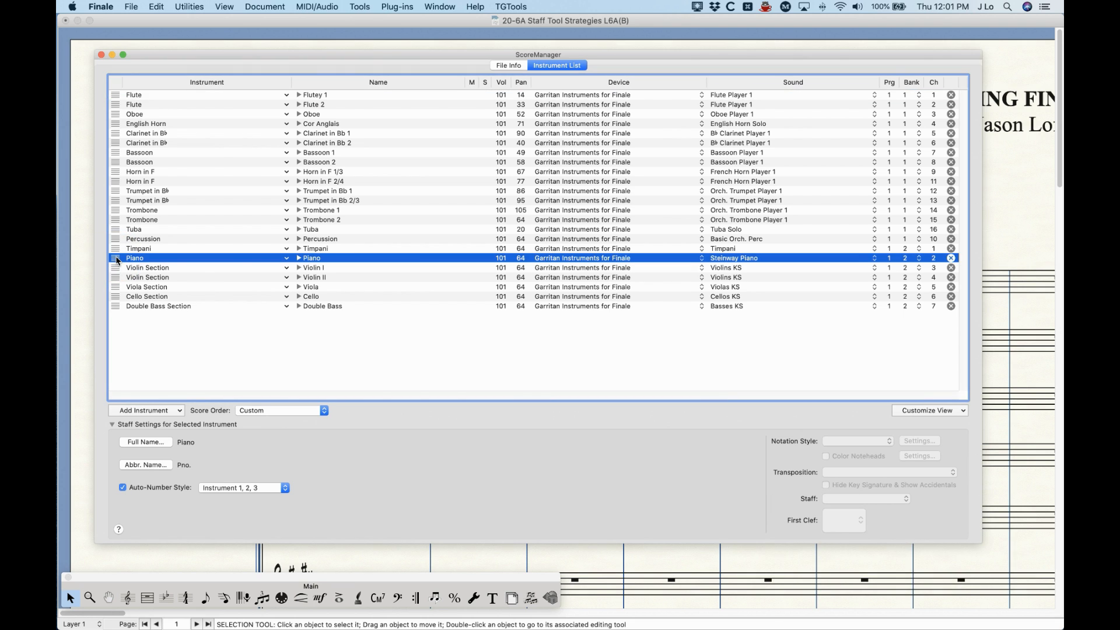
pyautogui.click(155, 446)
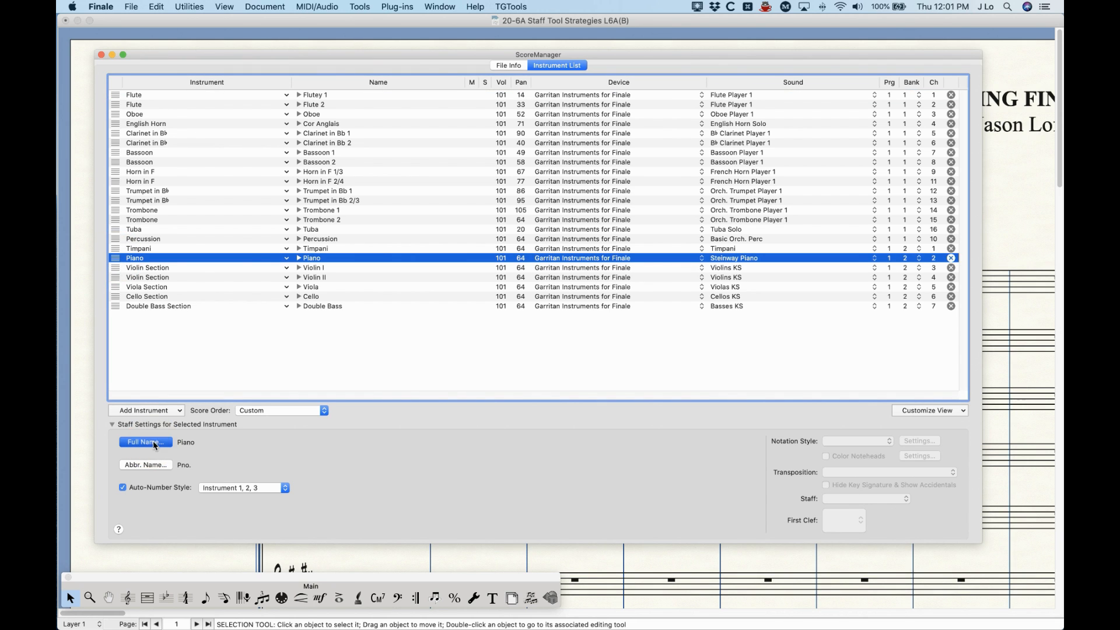
pyautogui.click(472, 148)
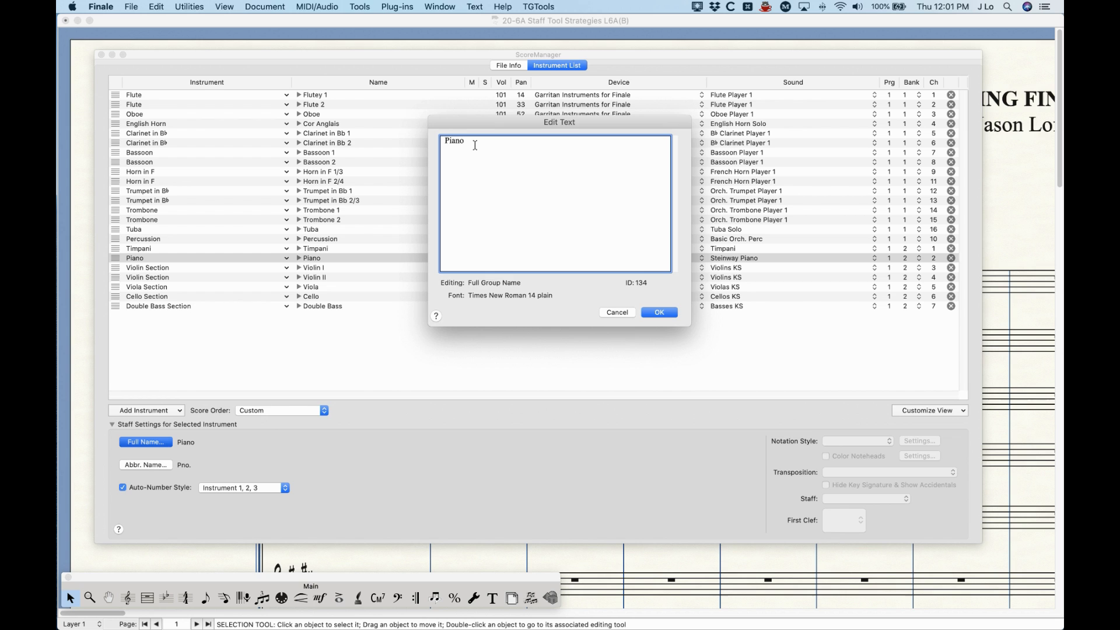
pyautogui.write('forte')
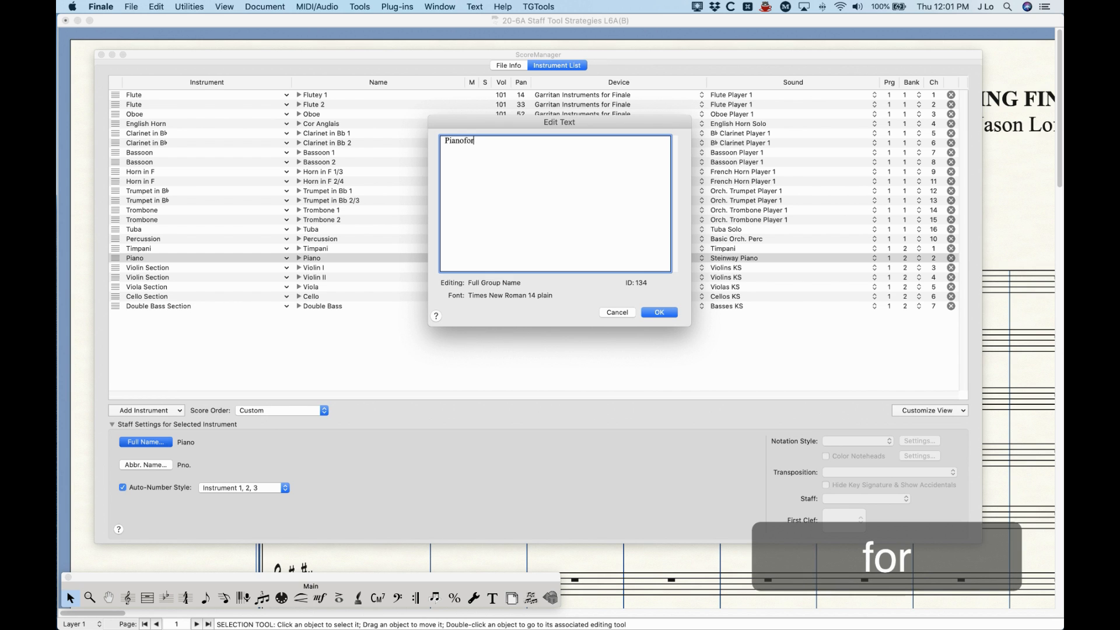
pyautogui.click(660, 312)
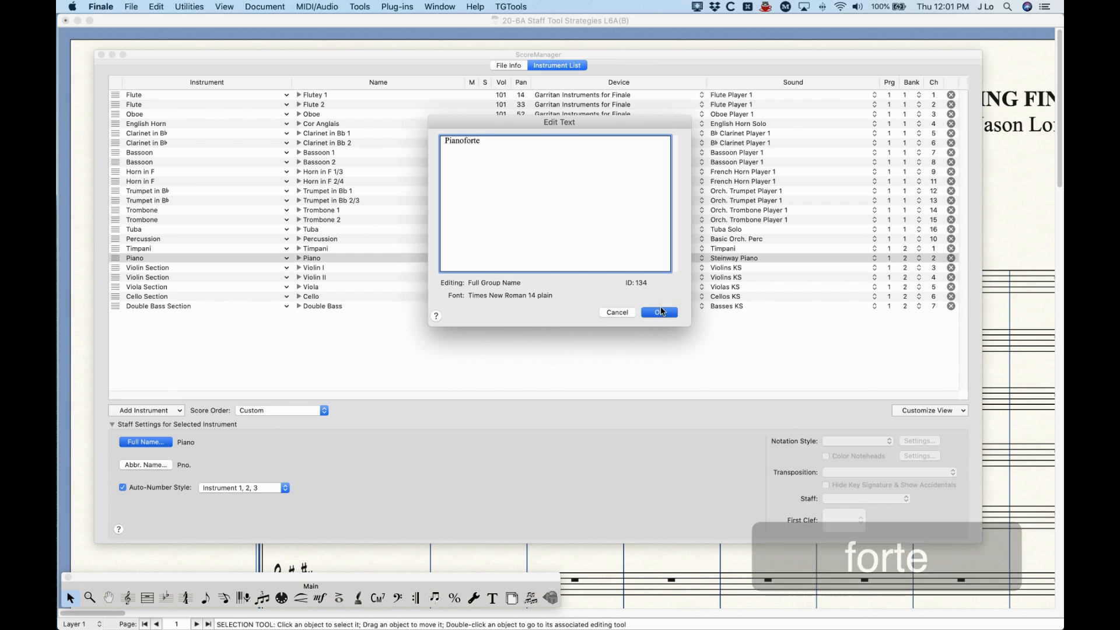
pyautogui.click(101, 55)
# Step: Open the Piano part and compare its page title with its name in the list of editable parts
pyautogui.click(264, 6)
pyautogui.moveTo(266, 33)
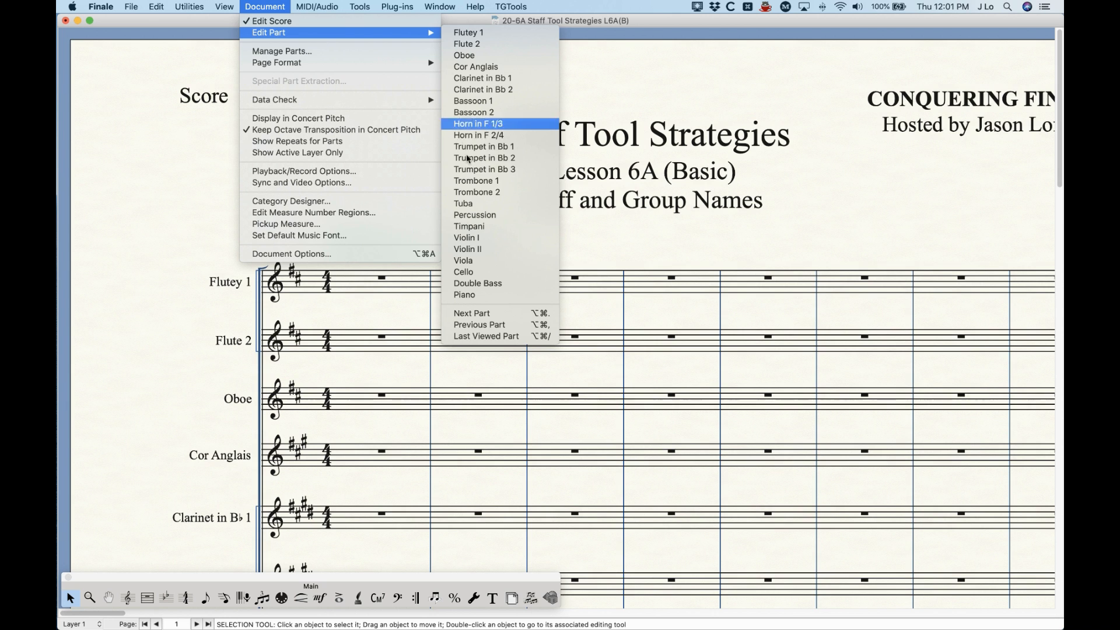
pyautogui.click(481, 295)
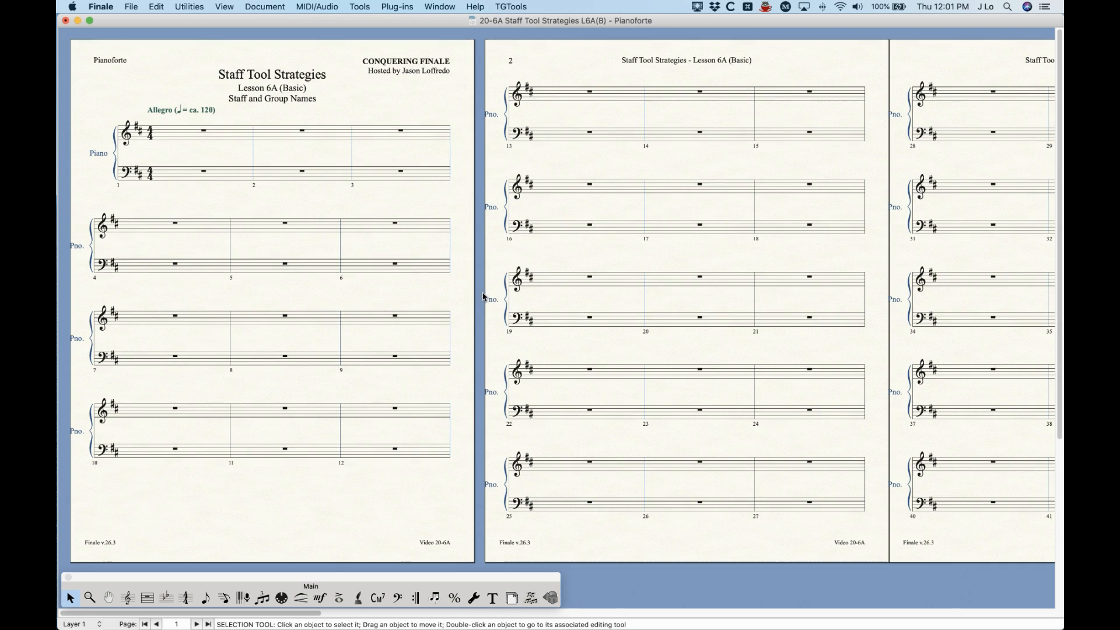
pyautogui.click(254, 5)
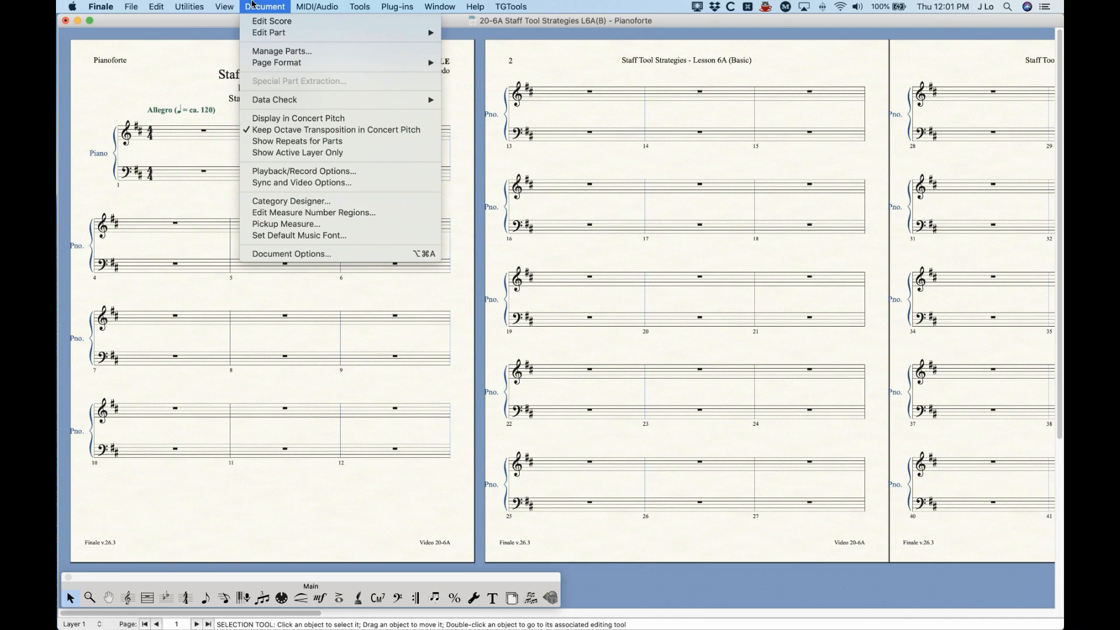
pyautogui.moveTo(263, 39)
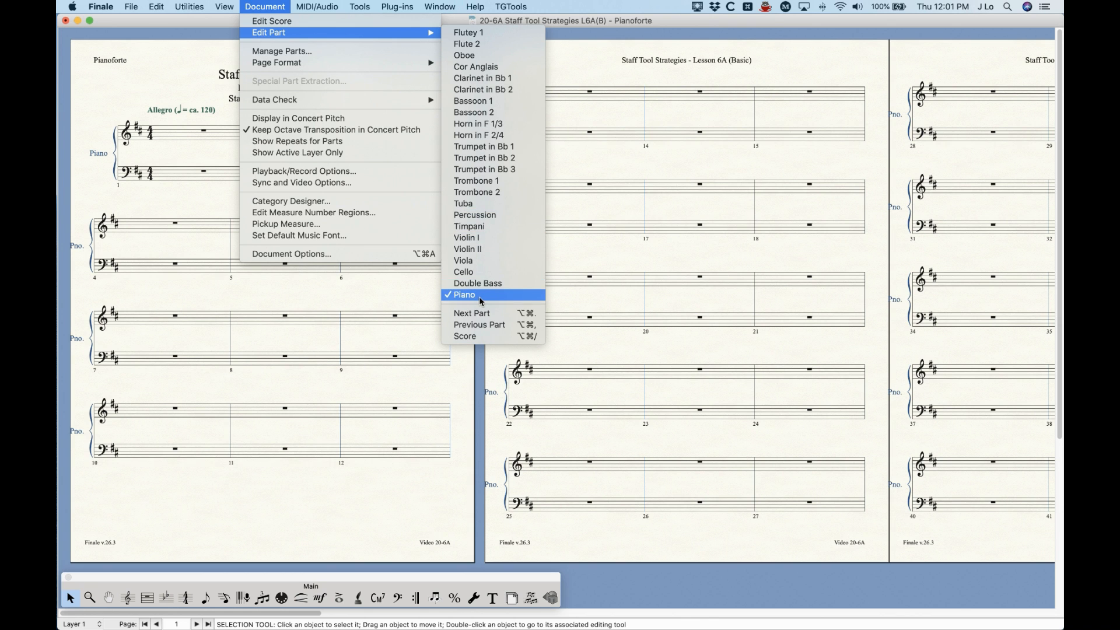
# Step: Open and accept Manage Parts to refresh the part names, and check the piano's entry in the list of editable parts
pyautogui.click(292, 51)
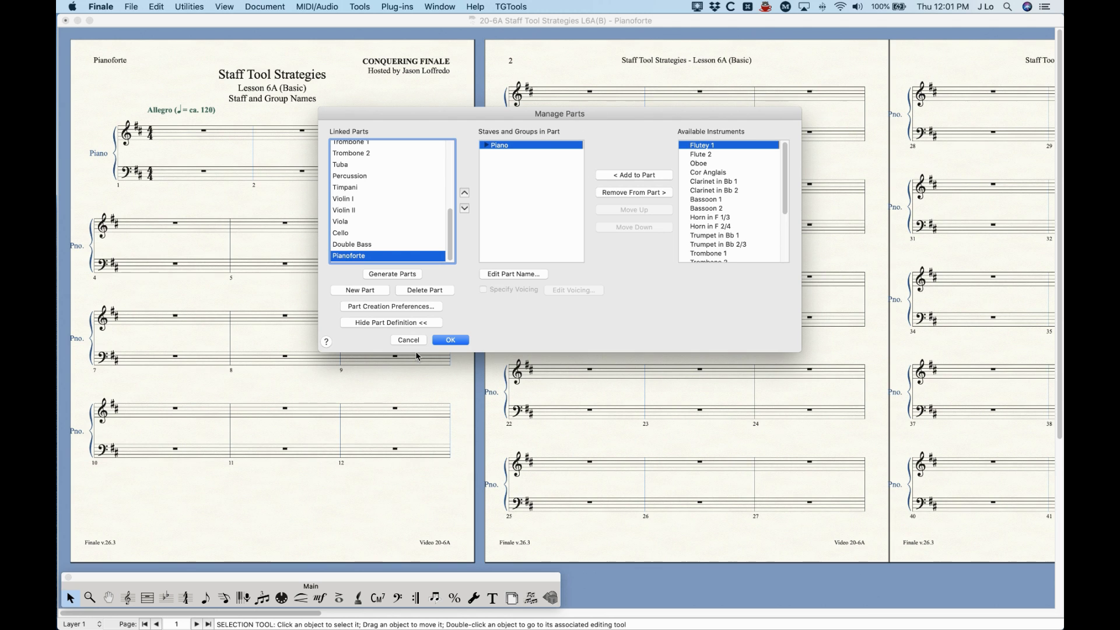
pyautogui.click(450, 343)
pyautogui.click(258, 5)
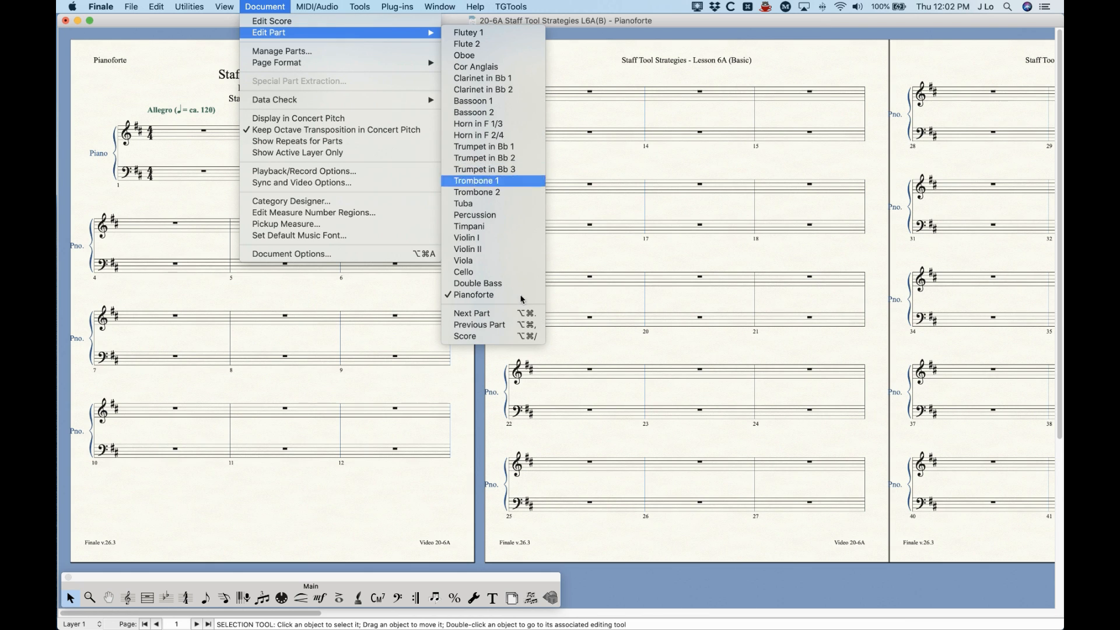
pyautogui.click(272, 5)
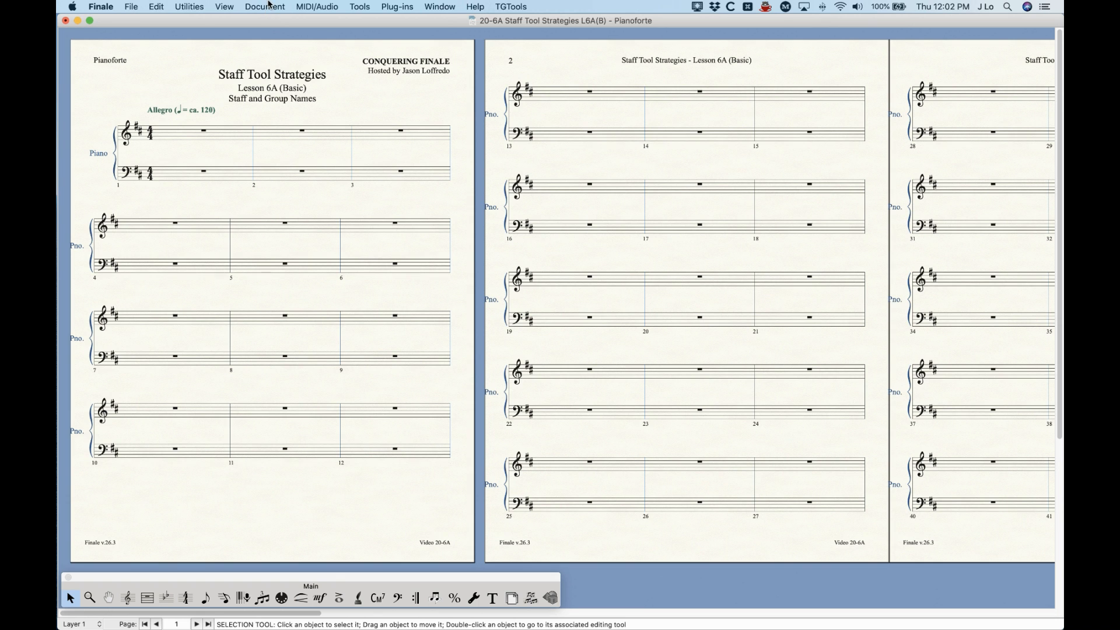
# Step: Rename the linked part Flutey 1 as Reed 1 in Manage Parts
pyautogui.click(268, 5)
pyautogui.click(278, 52)
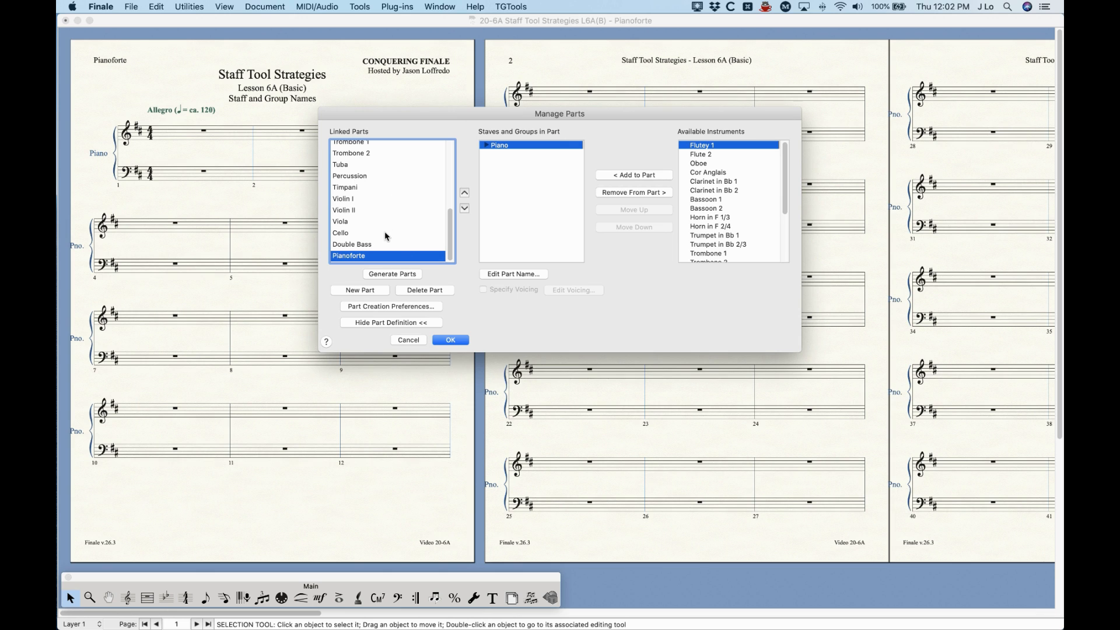
pyautogui.scroll(10, 381, 214)
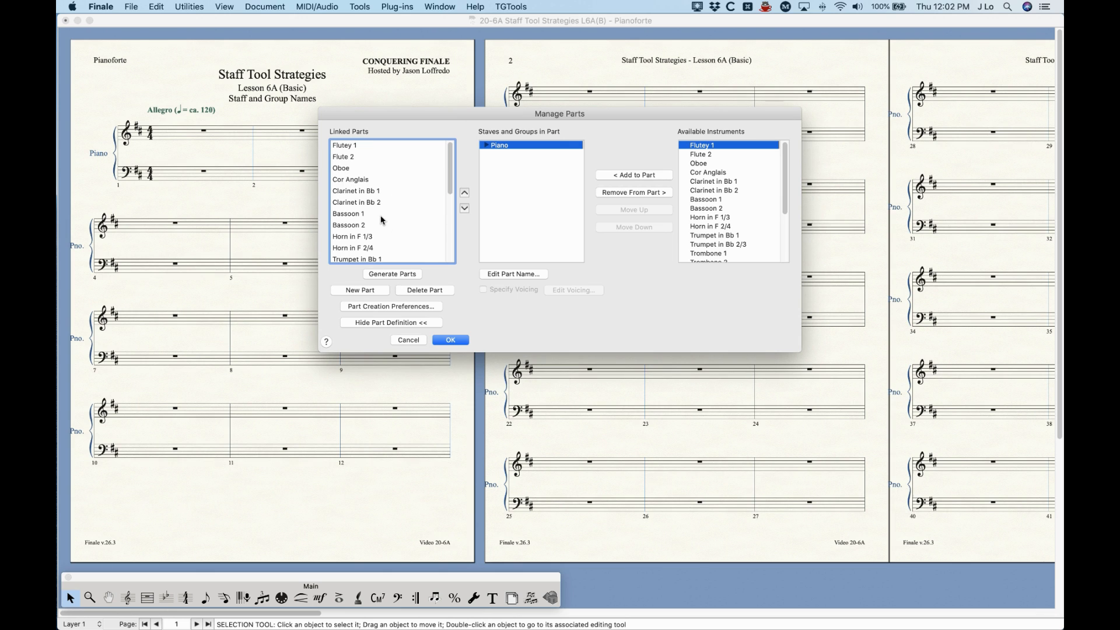
pyautogui.click(356, 147)
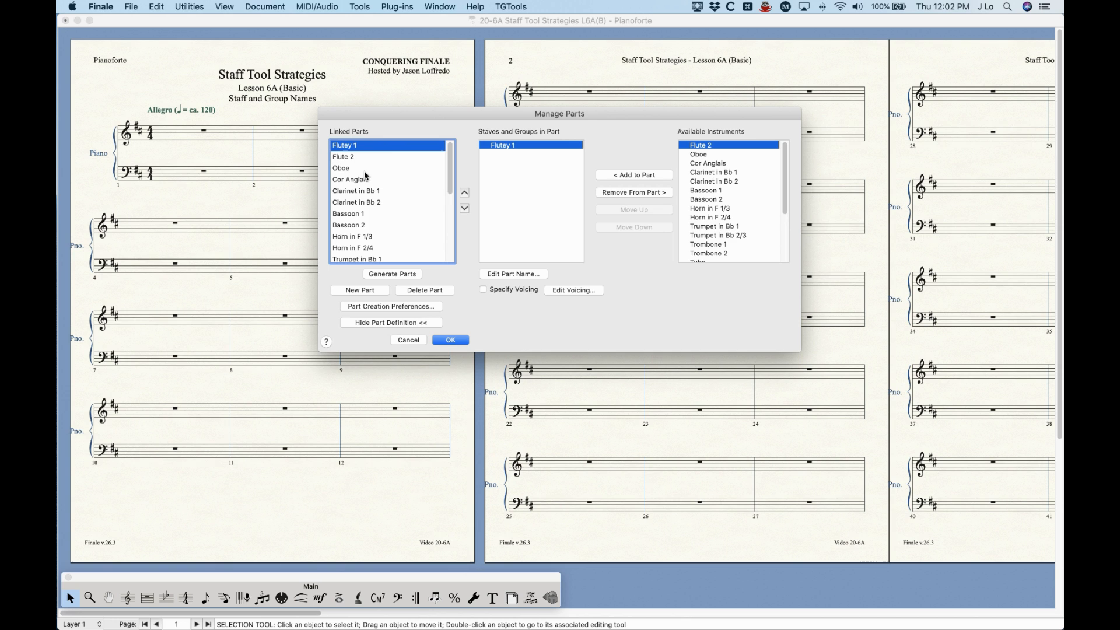
pyautogui.click(514, 274)
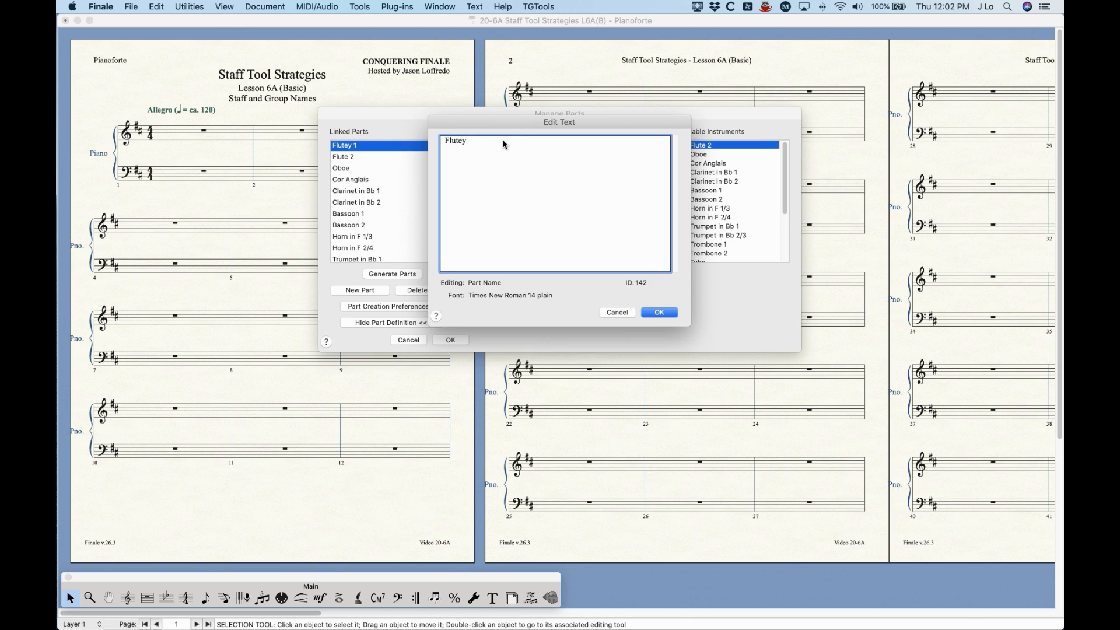
pyautogui.doubleClick(475, 147)
pyautogui.write('R')
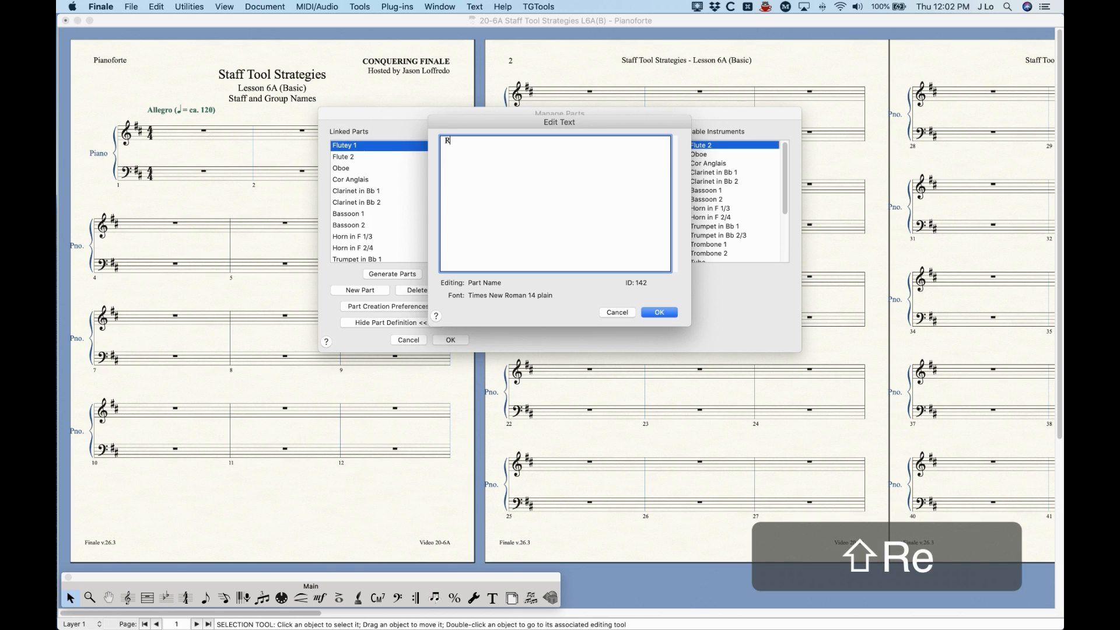
pyautogui.write('eed 1')
pyautogui.click(660, 313)
pyautogui.click(461, 342)
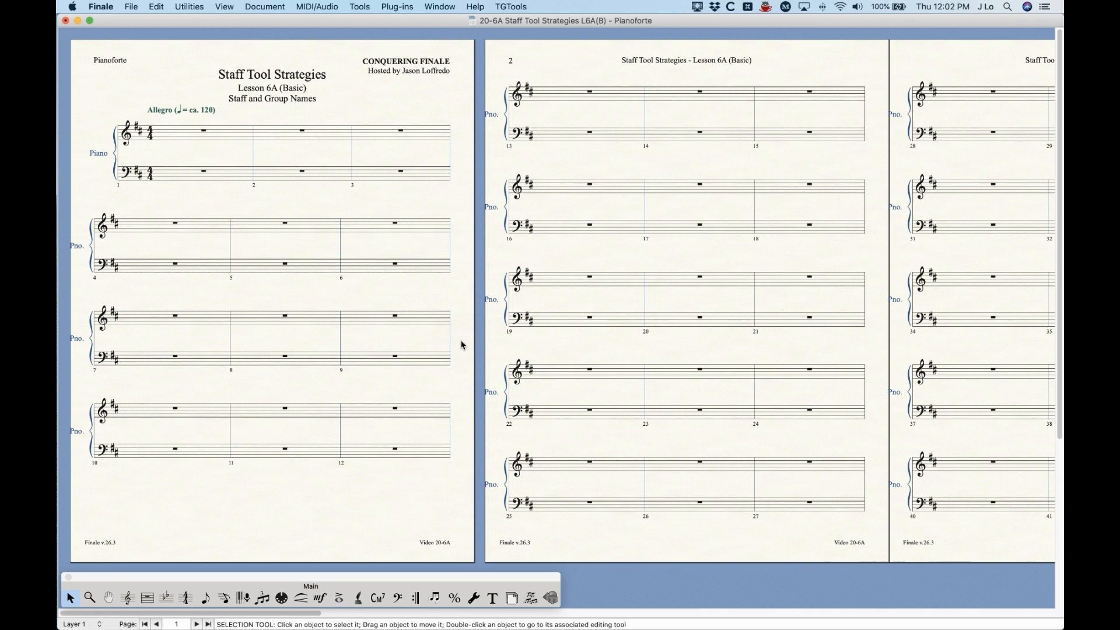
# Step: Open the Reed 1 part to check its page title and return to the full score
pyautogui.click(264, 6)
pyautogui.click(461, 33)
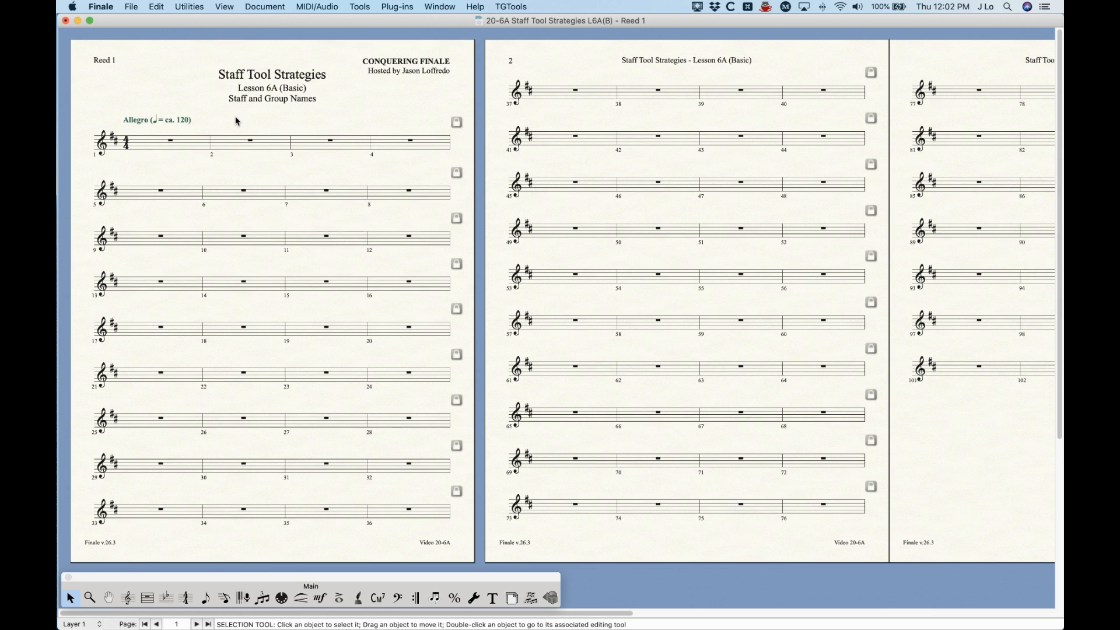
pyautogui.click(270, 6)
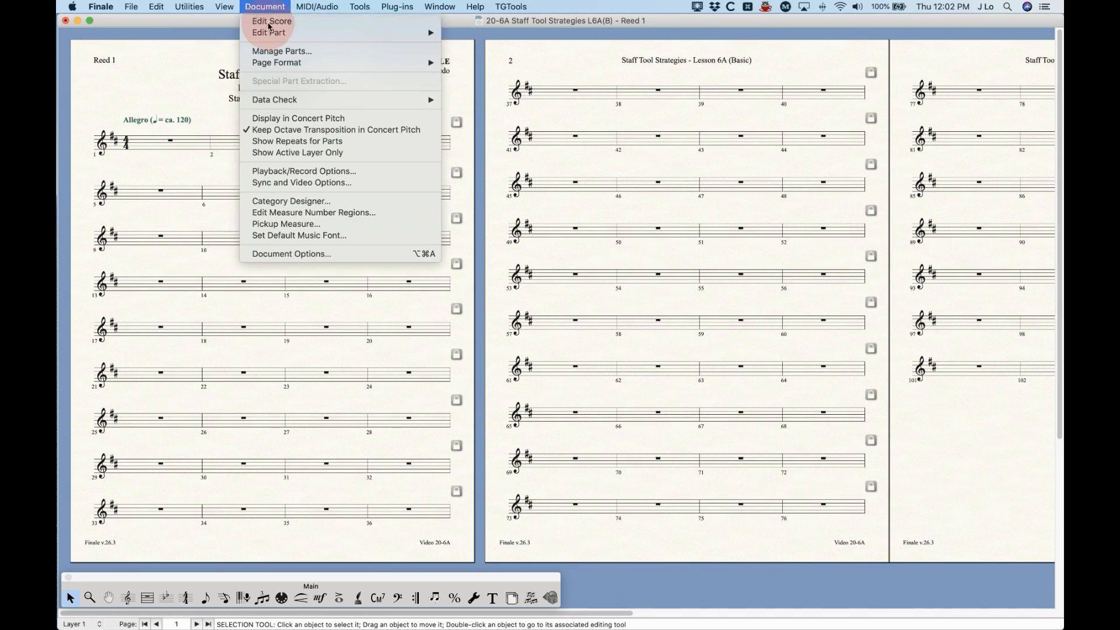
pyautogui.click(269, 23)
# Step: Set the first flute's full staff name to Flute in the ScoreManager and close it
pyautogui.press('super+k')
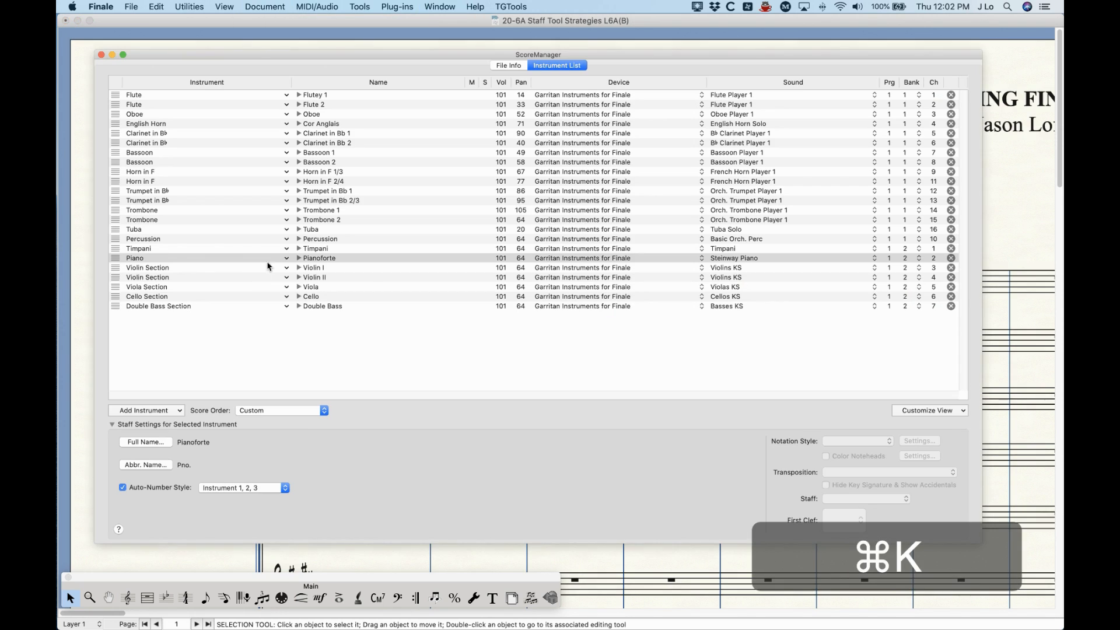
pyautogui.click(117, 95)
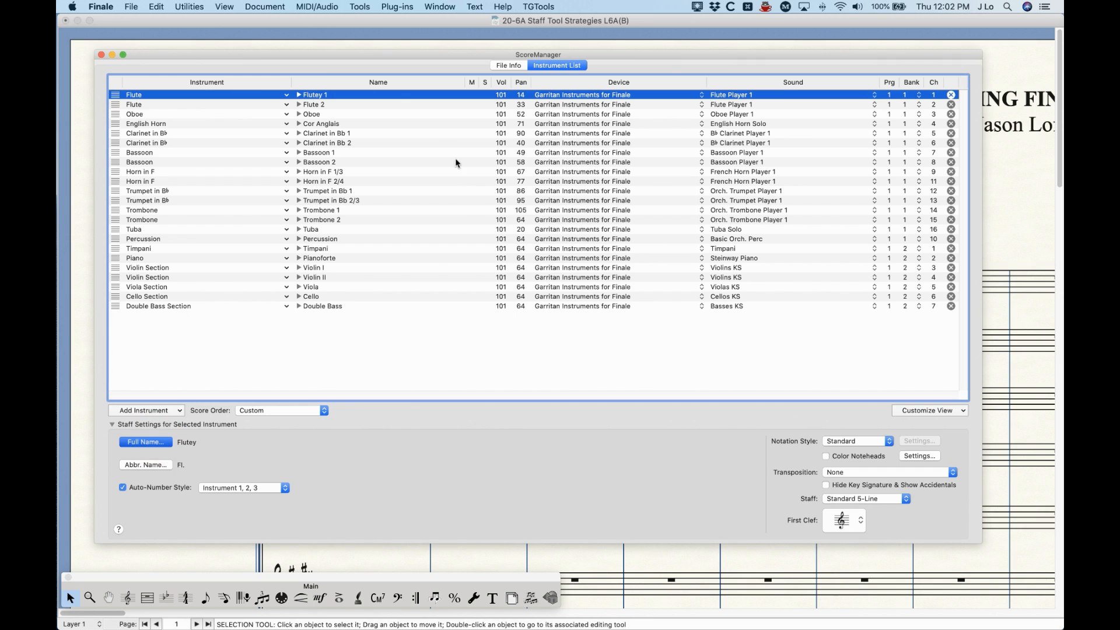
pyautogui.press('Return')
pyautogui.press('BackSpace')
pyautogui.click(660, 309)
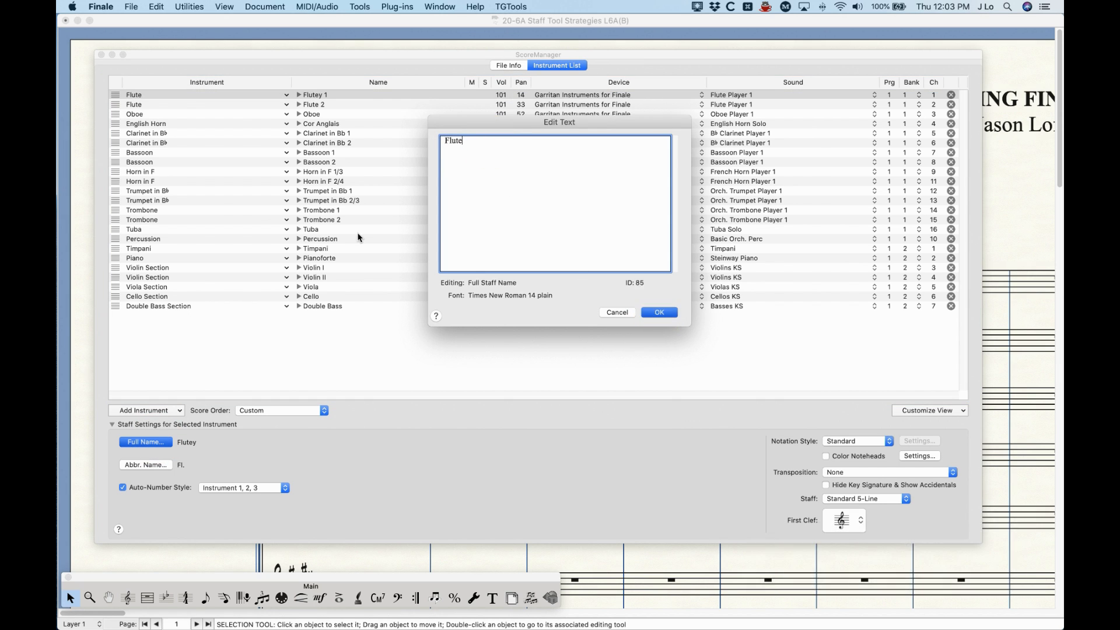
pyautogui.click(102, 55)
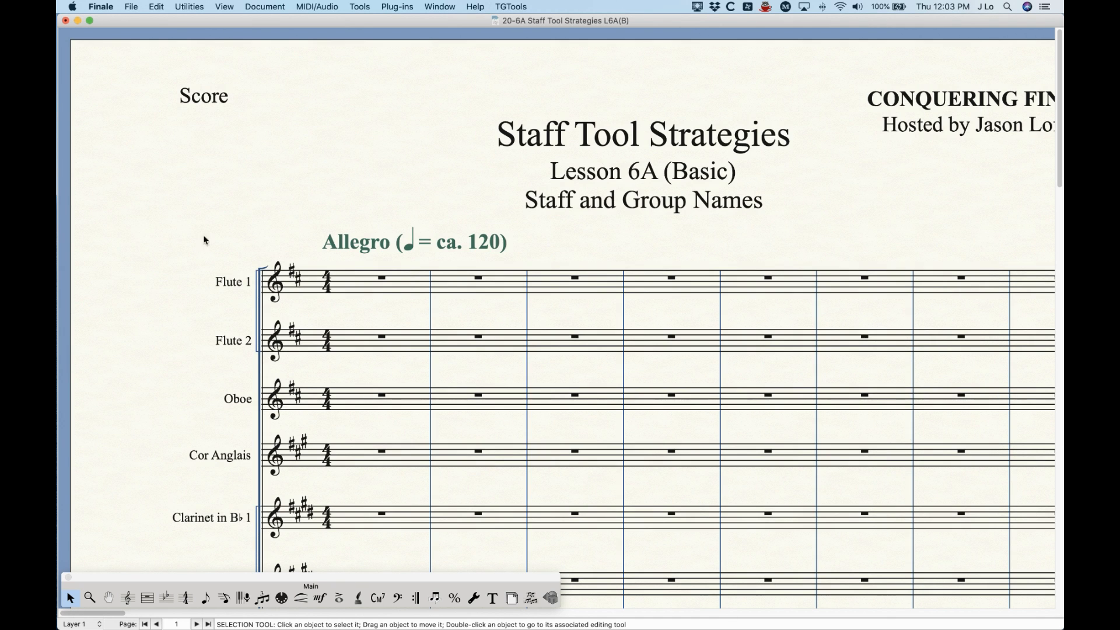
# Step: Open the Reed 1 part and review its name and assigned staff in Manage Parts
pyautogui.click(260, 4)
pyautogui.moveTo(391, 35)
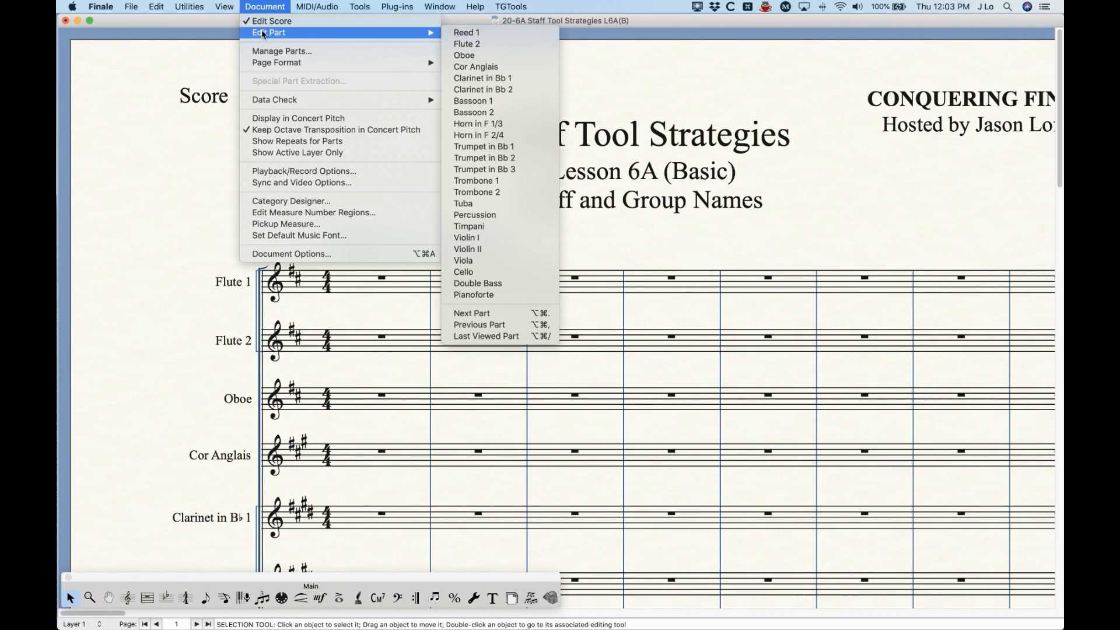
pyautogui.click(455, 34)
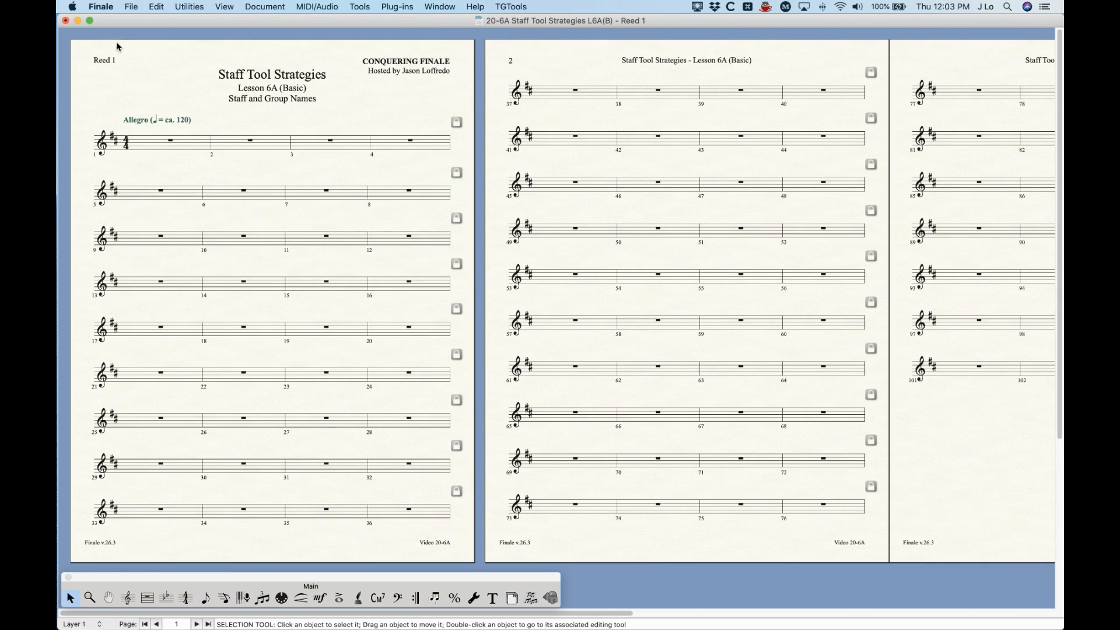
pyautogui.click(277, 5)
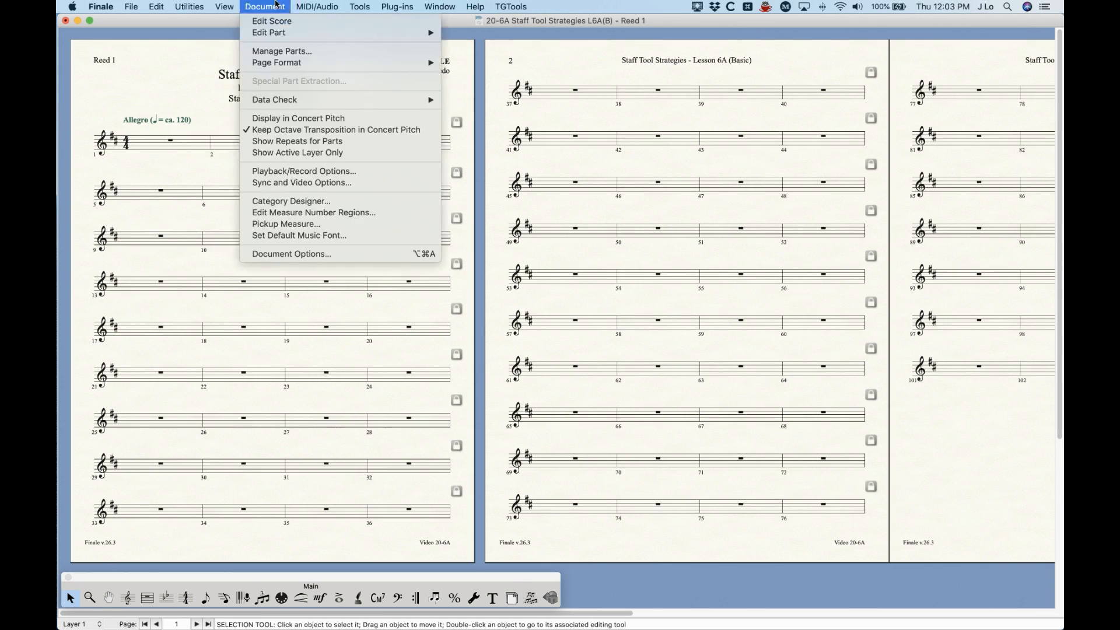
pyautogui.click(273, 51)
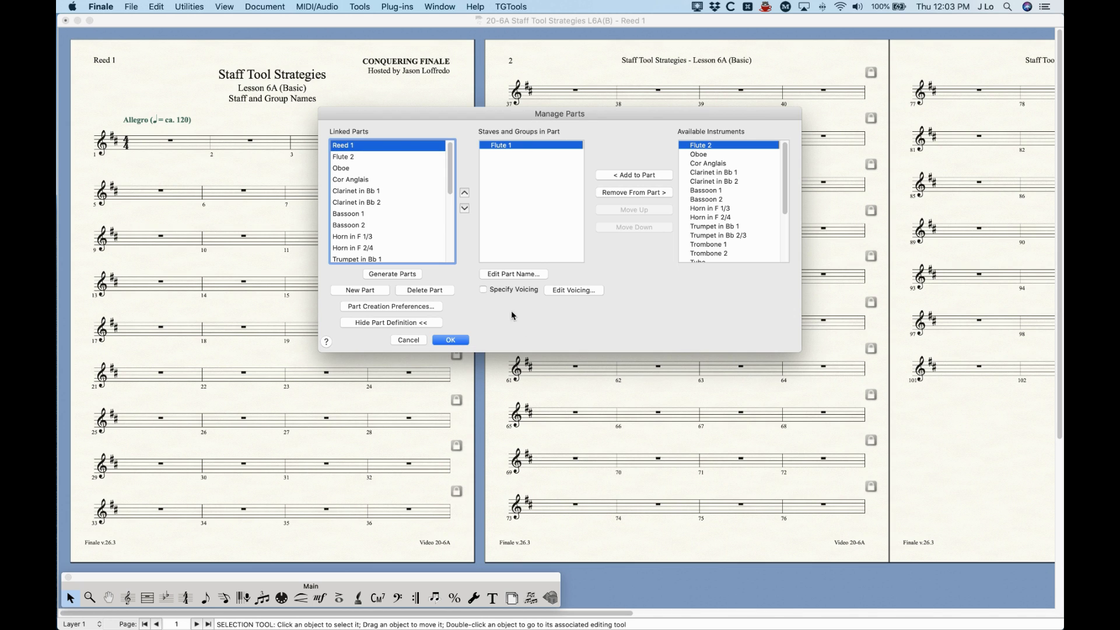
pyautogui.click(446, 342)
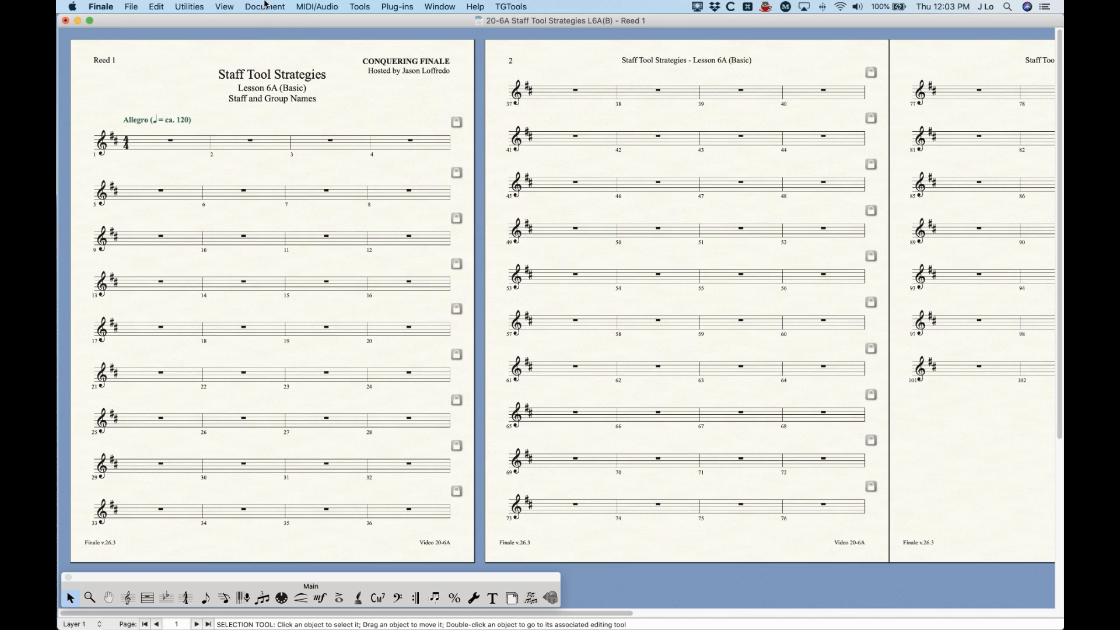
# Step: Return to the full score and review the instrument names in the ScoreManager
pyautogui.click(264, 7)
pyautogui.click(263, 21)
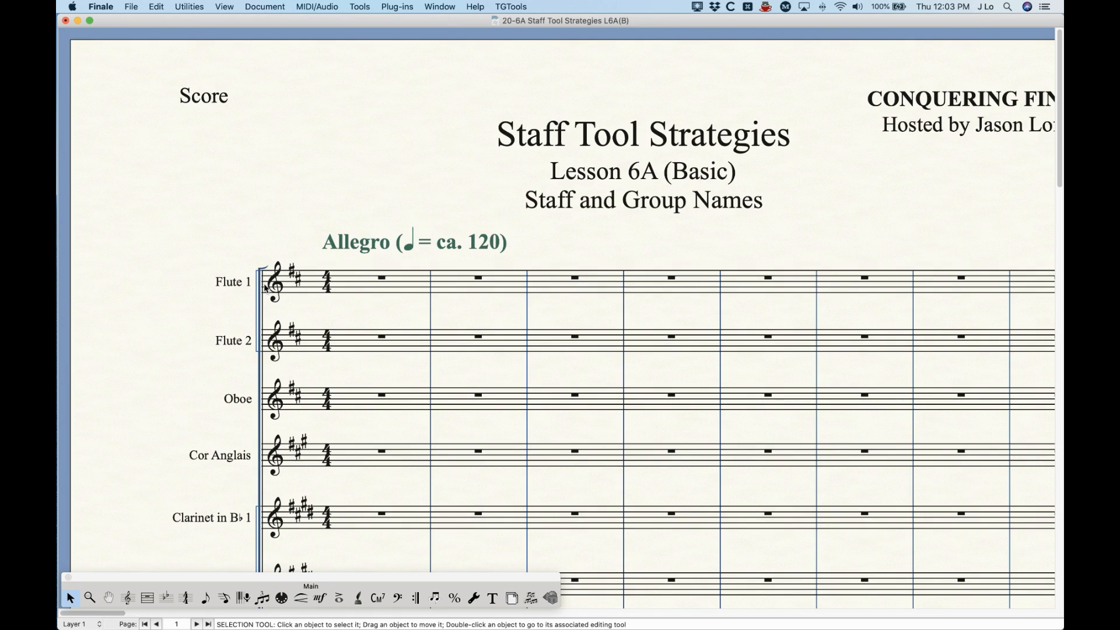
pyautogui.press('super+k')
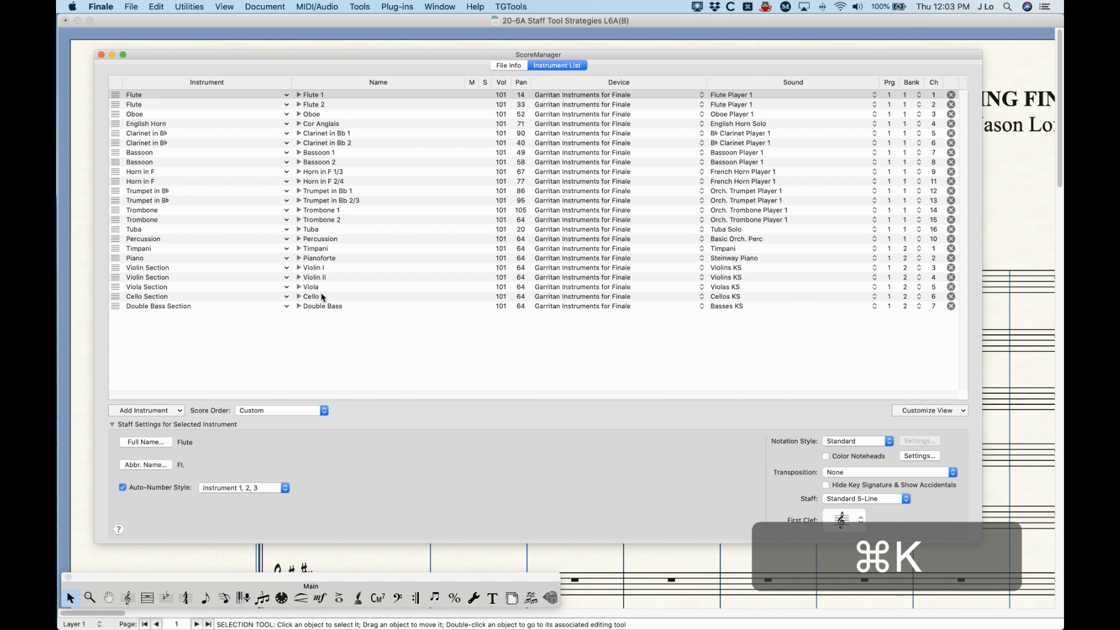
pyautogui.click(101, 54)
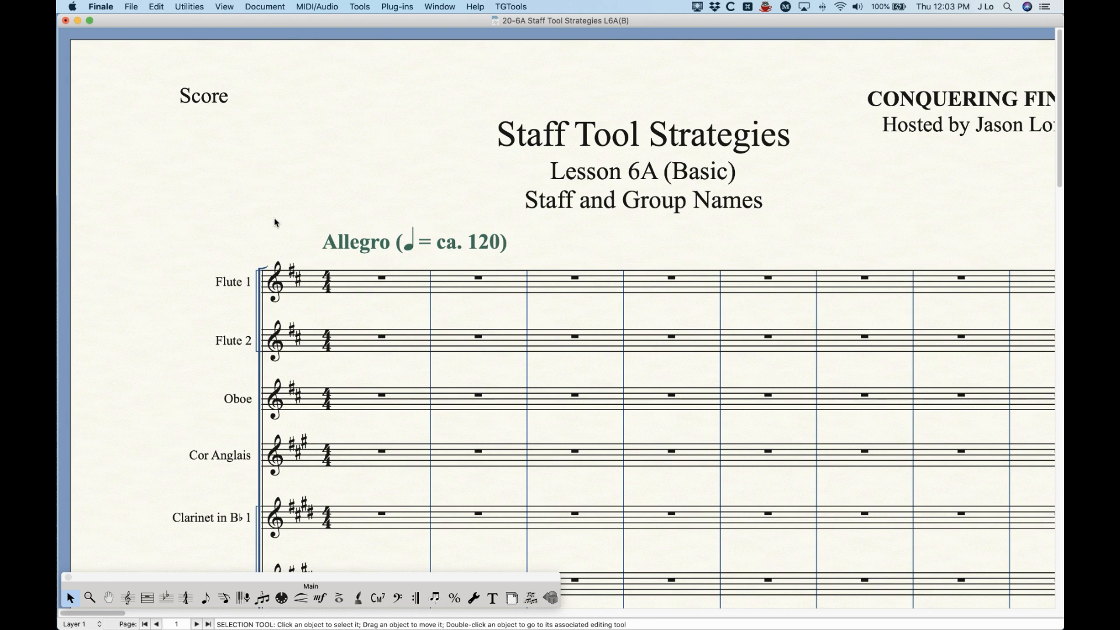
pyautogui.press('super+minus')
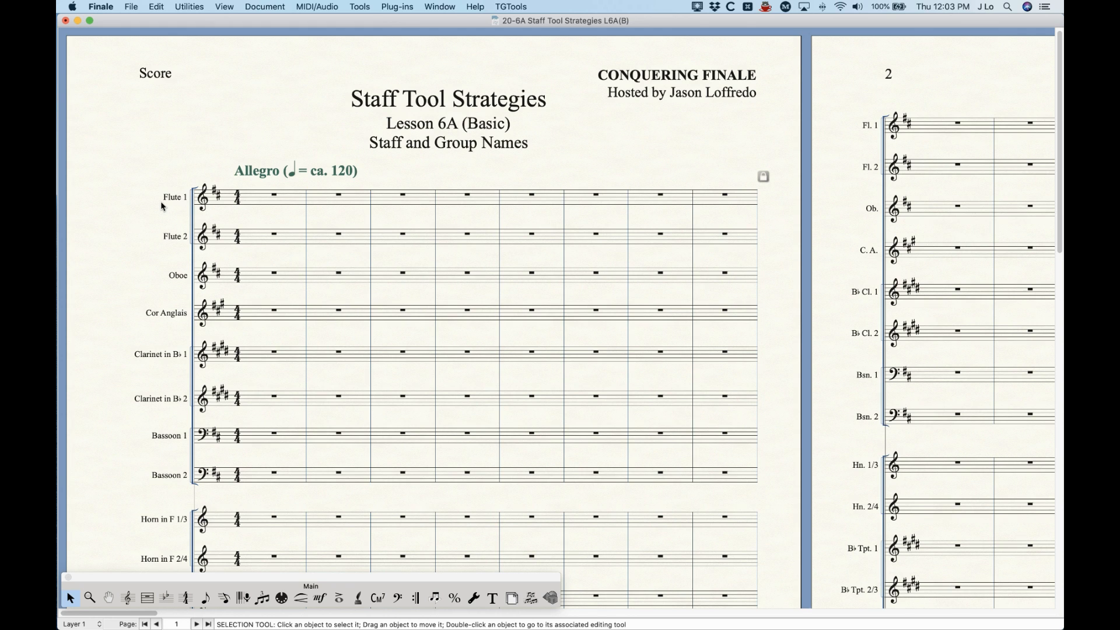
pyautogui.click(265, 7)
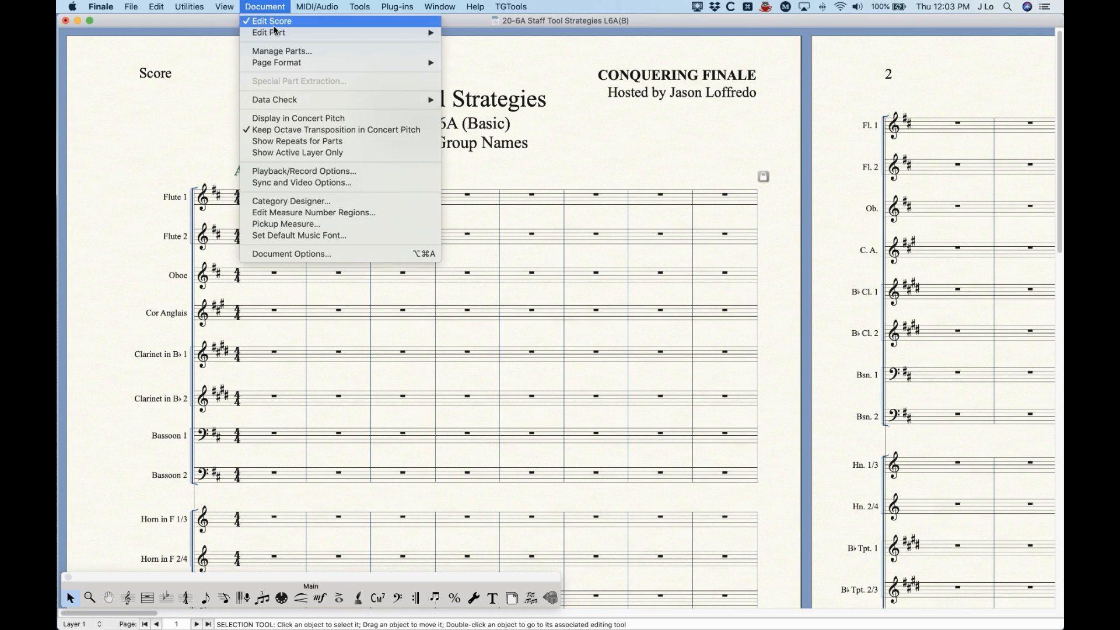
pyautogui.click(271, 21)
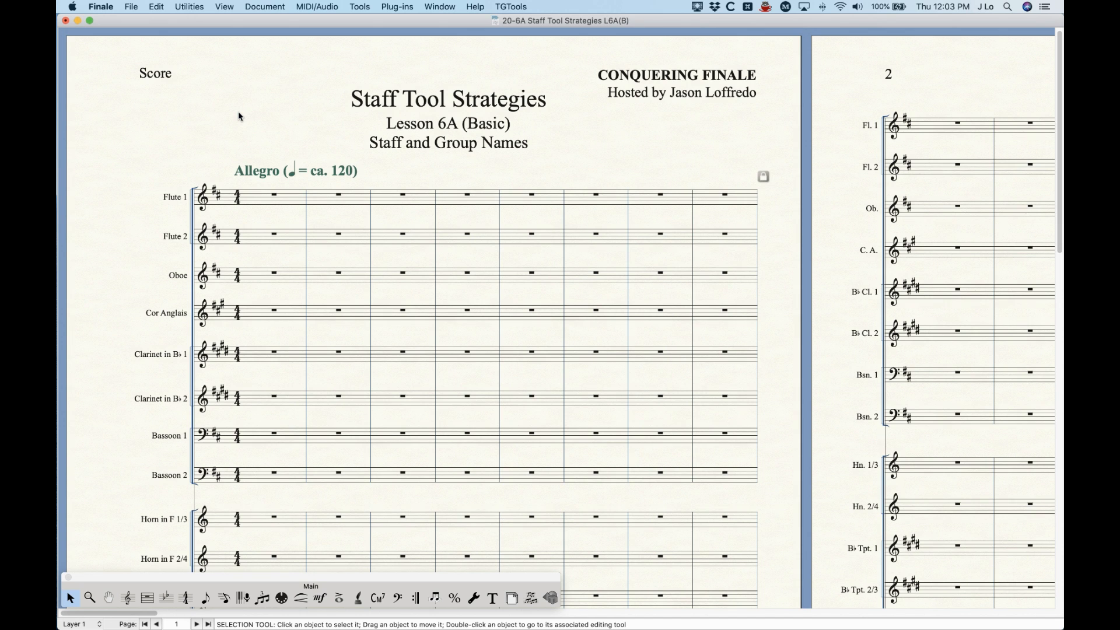
pyautogui.click(259, 6)
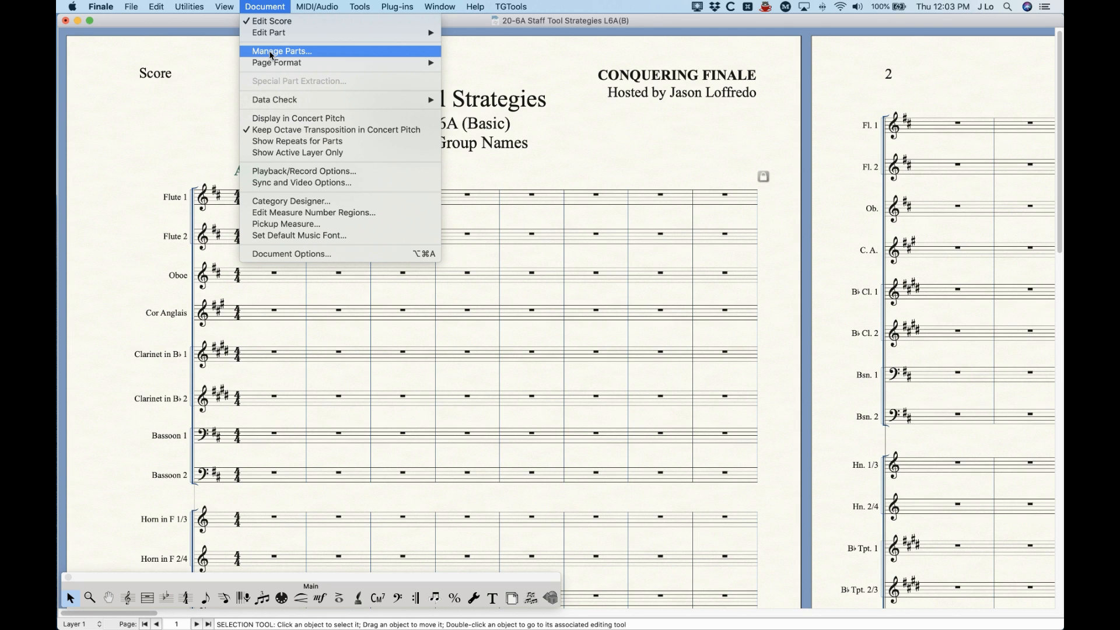
pyautogui.click(261, 6)
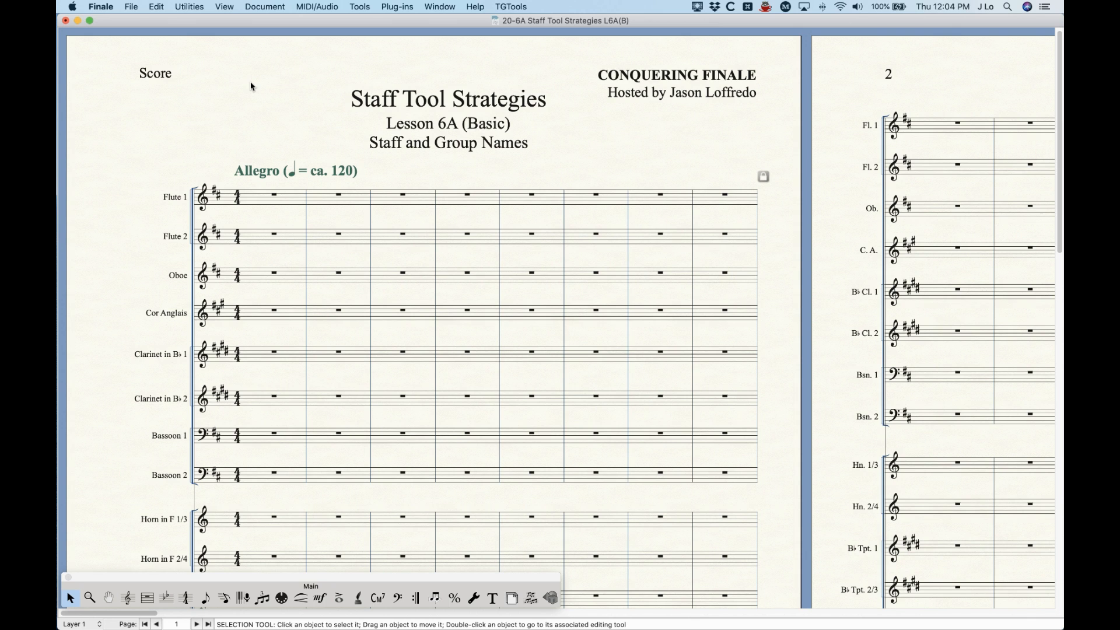
# Step: With the Staff tool, turn on Staff Name in Parts in the Flute 1 staff's attributes
pyautogui.click(129, 599)
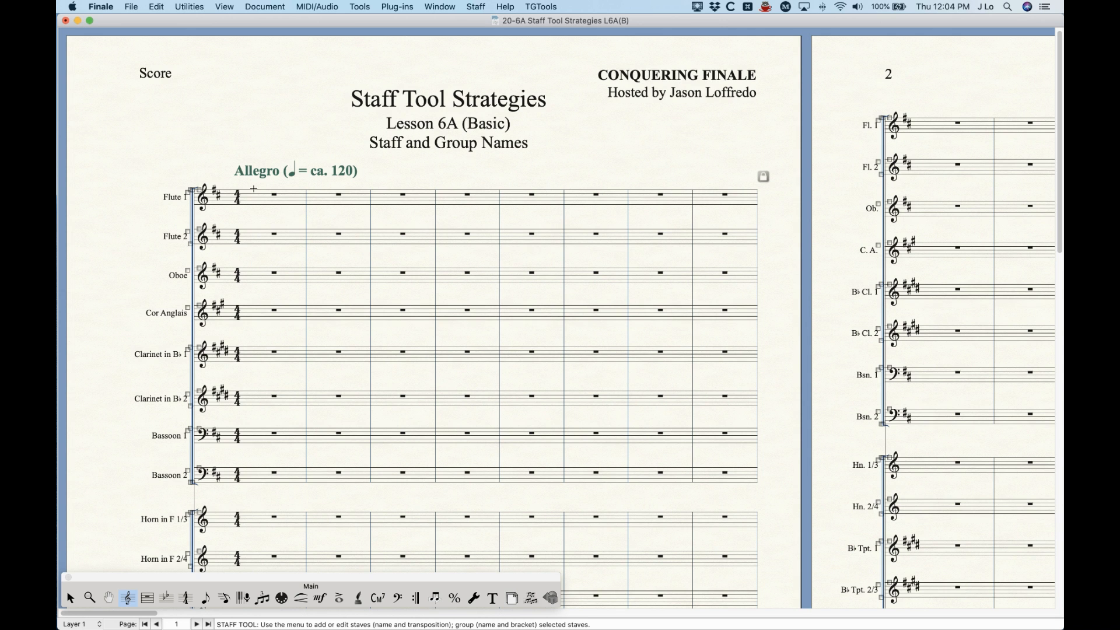
pyautogui.press('super+equal')
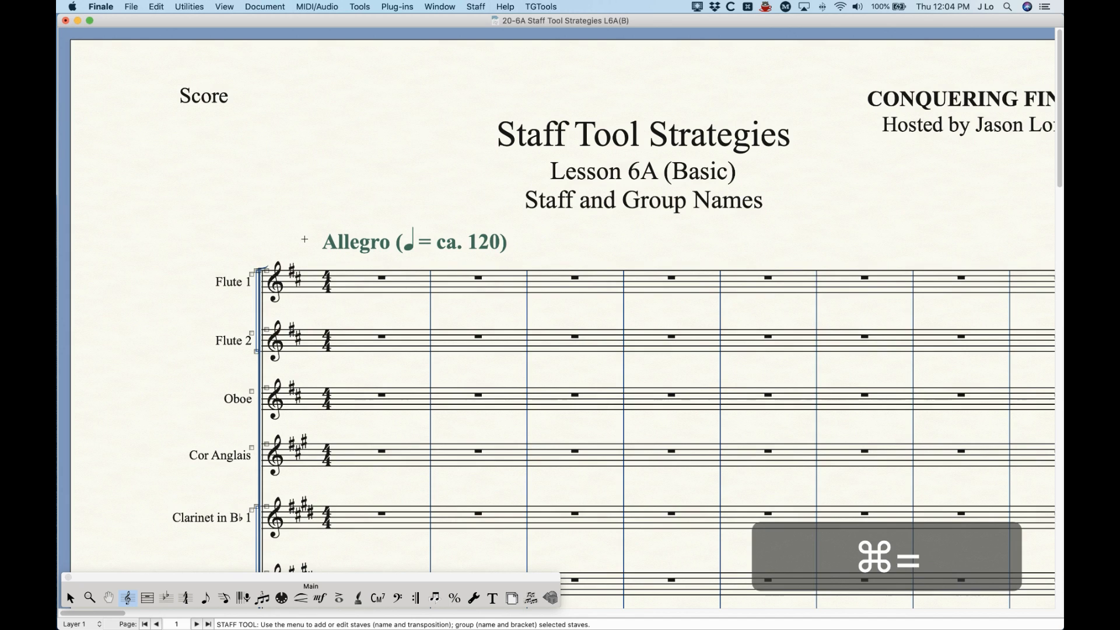
pyautogui.hscroll(2, 345, 285)
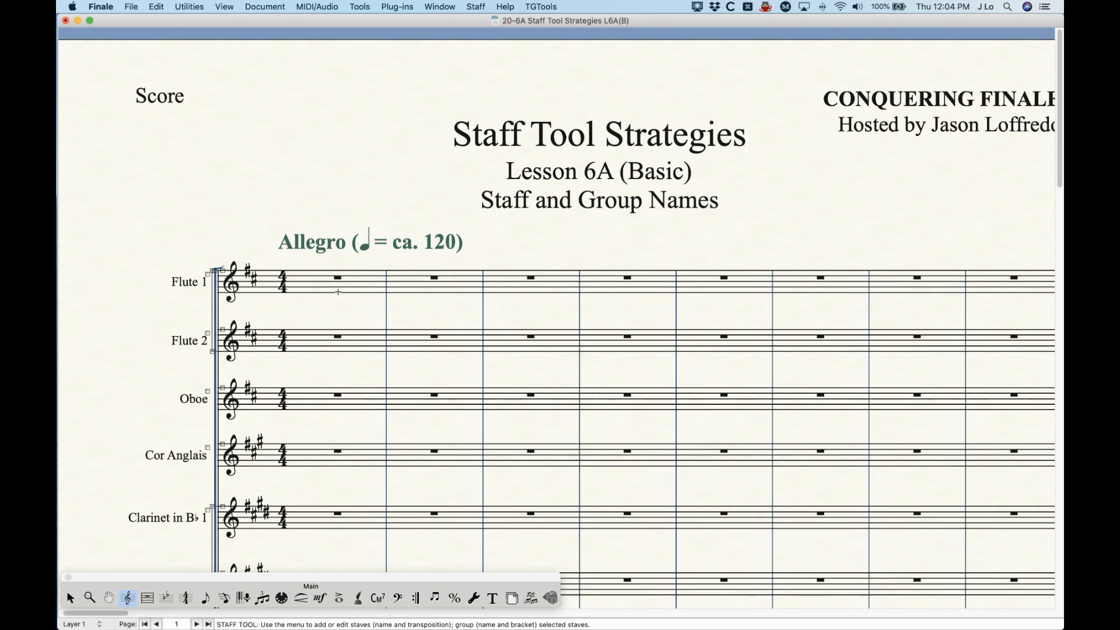
pyautogui.doubleClick(327, 285)
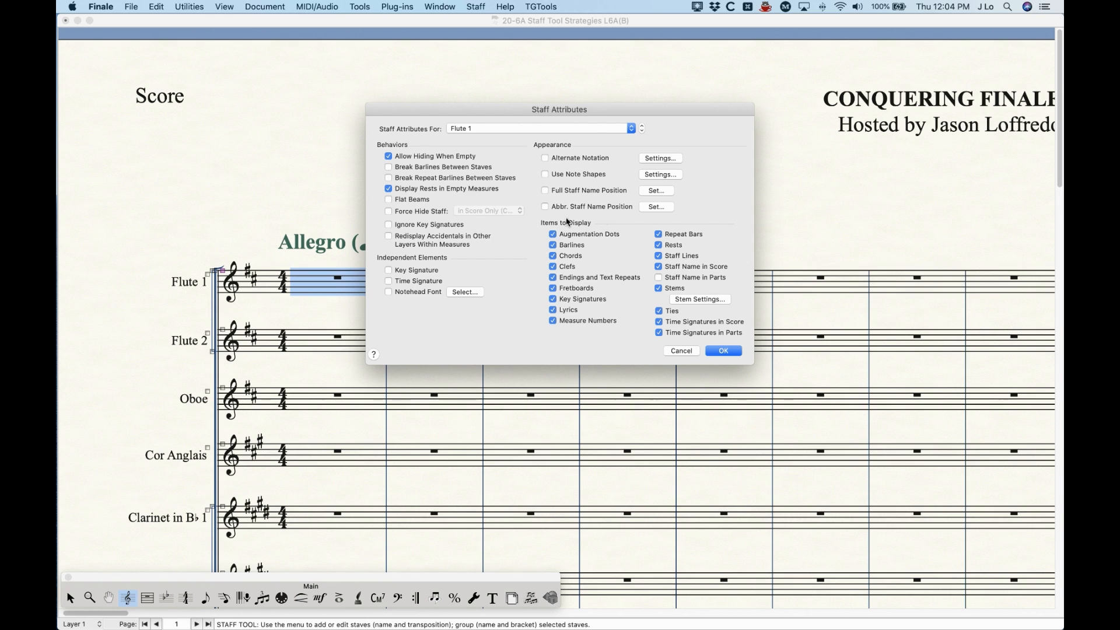
pyautogui.click(656, 275)
pyautogui.click(723, 350)
# Step: Open the Reed 1 part and check the staff names beside its systems
pyautogui.click(281, 4)
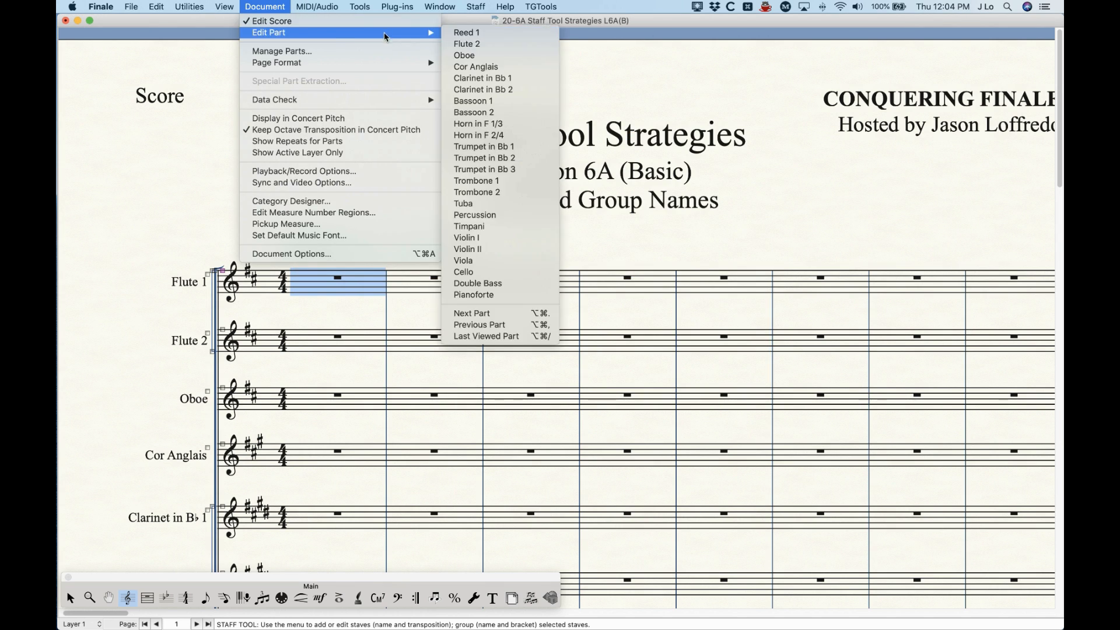
pyautogui.click(466, 32)
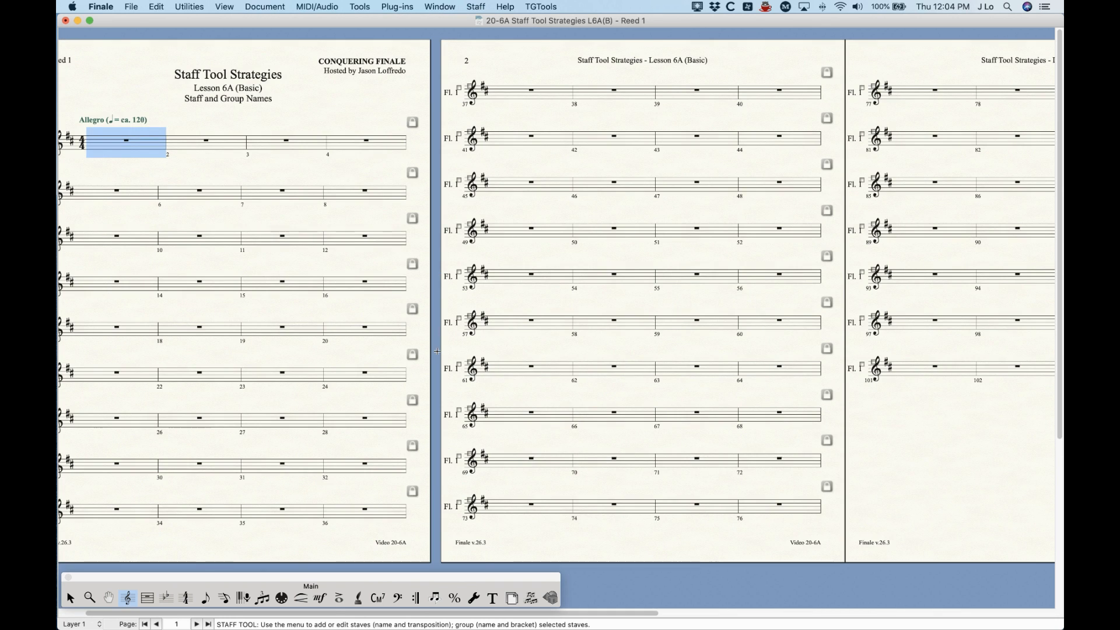
pyautogui.press('super+equal')
pyautogui.press('super+equal')
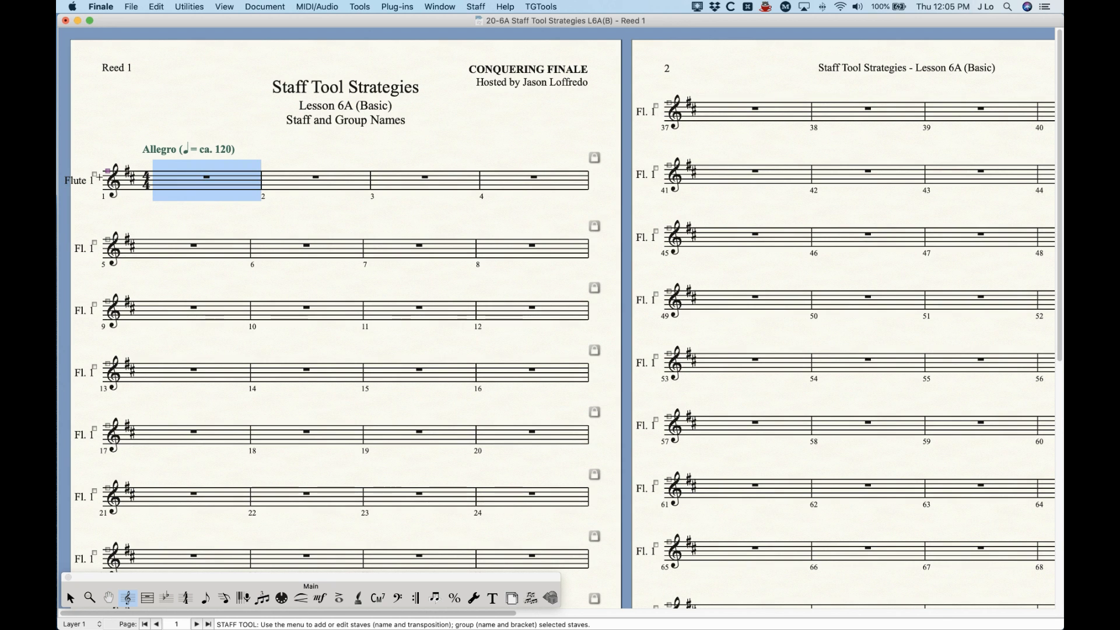
# Step: Turn off Staff Name in Parts for the Flute 1 staff from within the Reed 1 part
pyautogui.click(256, 4)
pyautogui.click(255, 5)
pyautogui.doubleClick(192, 180)
pyautogui.click(705, 278)
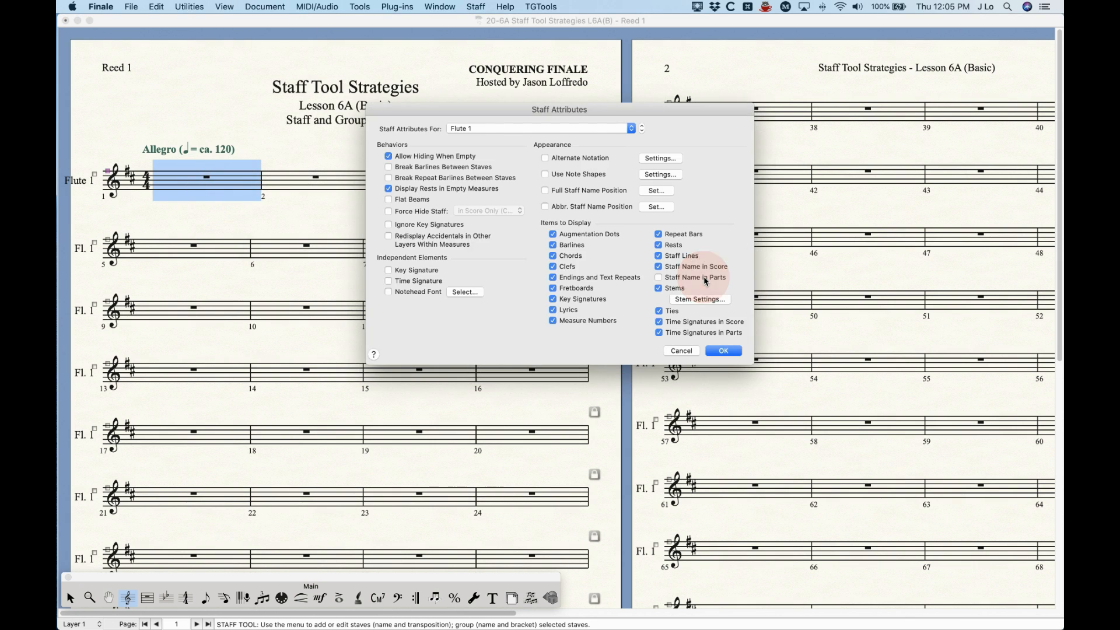
pyautogui.click(722, 350)
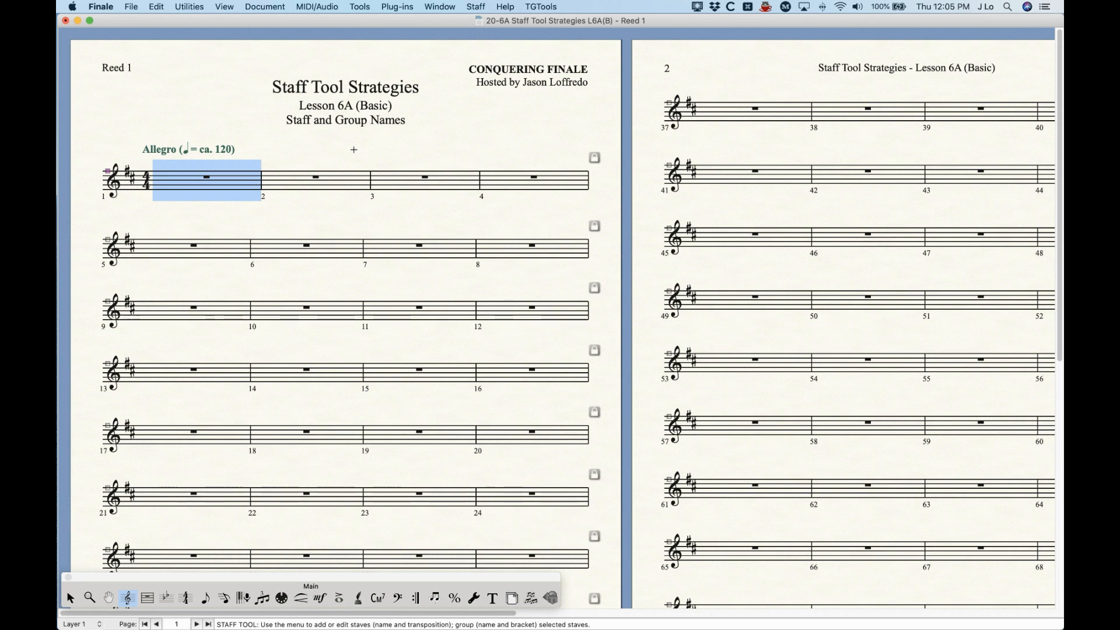
# Step: Return to the full score and review the staff list in the Flute 1 staff's attributes
pyautogui.click(258, 5)
pyautogui.click(270, 20)
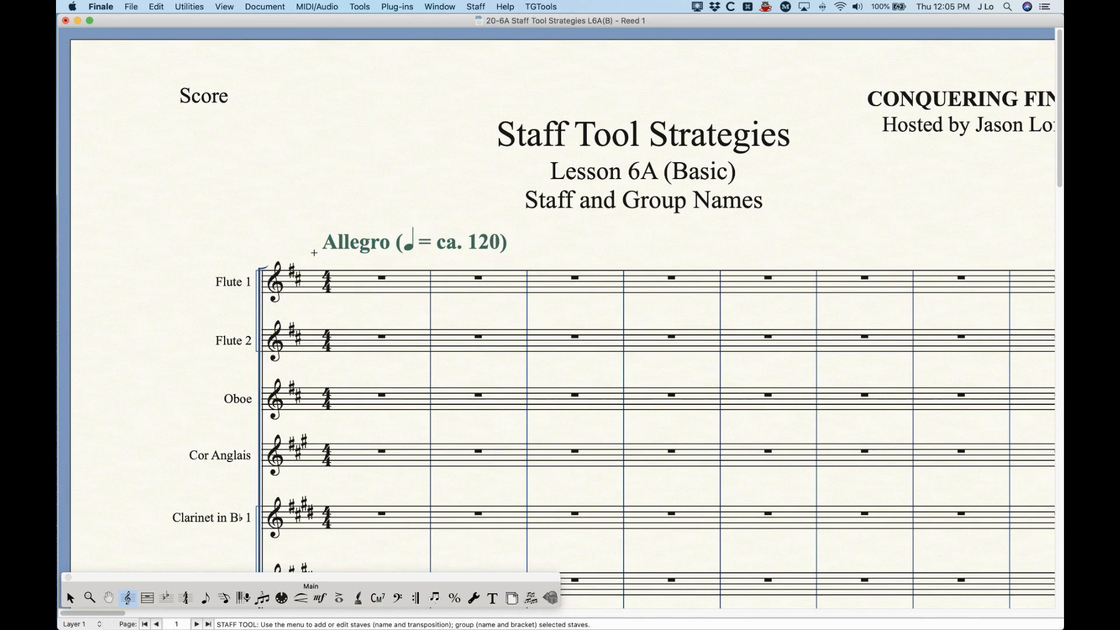
pyautogui.press('super+minus')
pyautogui.press('super+minus')
pyautogui.press('super+minus')
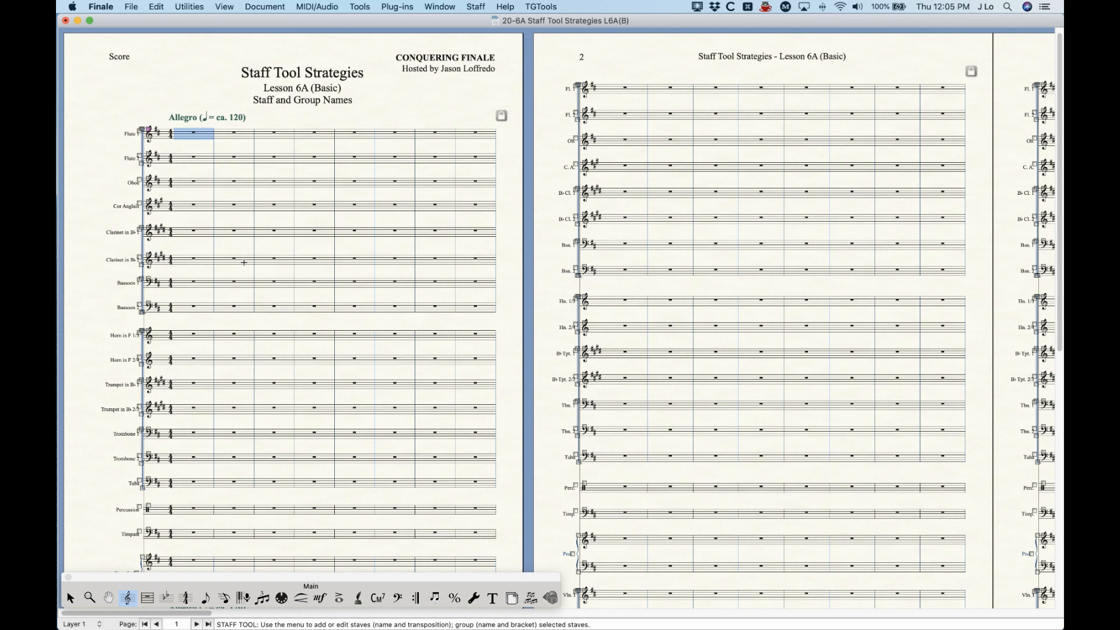
pyautogui.doubleClick(204, 136)
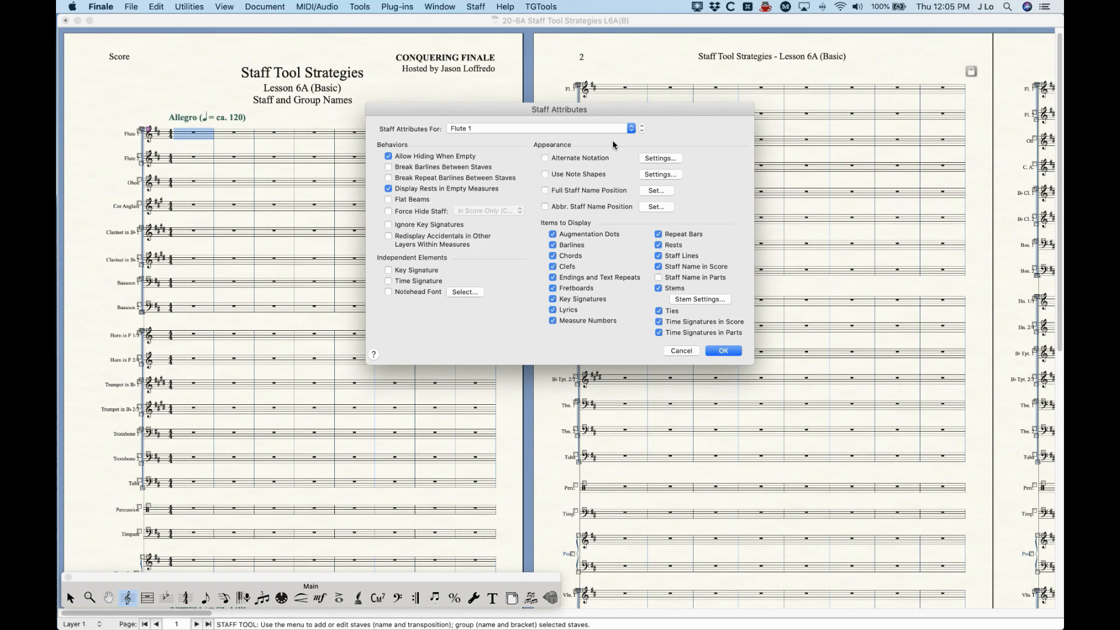
pyautogui.click(463, 129)
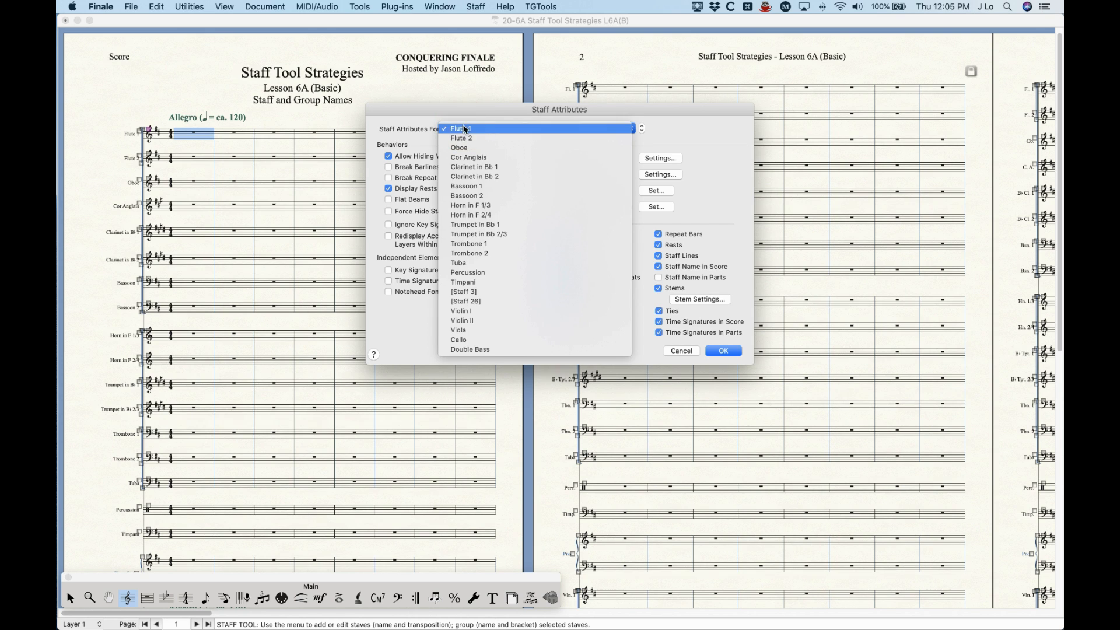
pyautogui.click(405, 114)
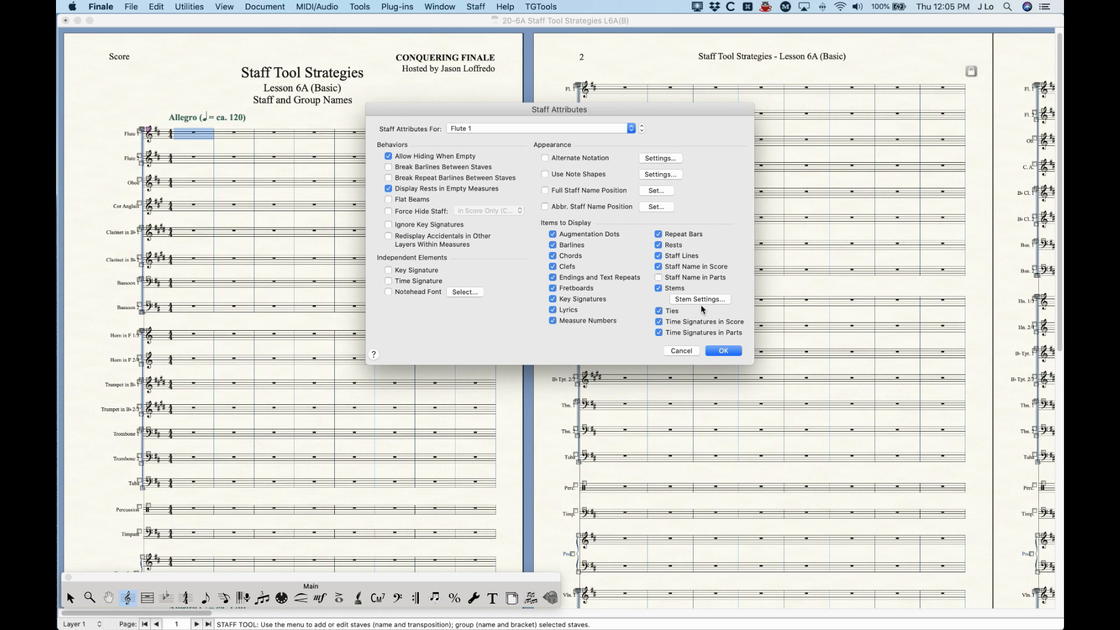
pyautogui.click(722, 351)
# Step: Inspect the full and abbreviated names of the Pianoforte group in the score's Group Attributes
pyautogui.scroll(-5, 232, 388)
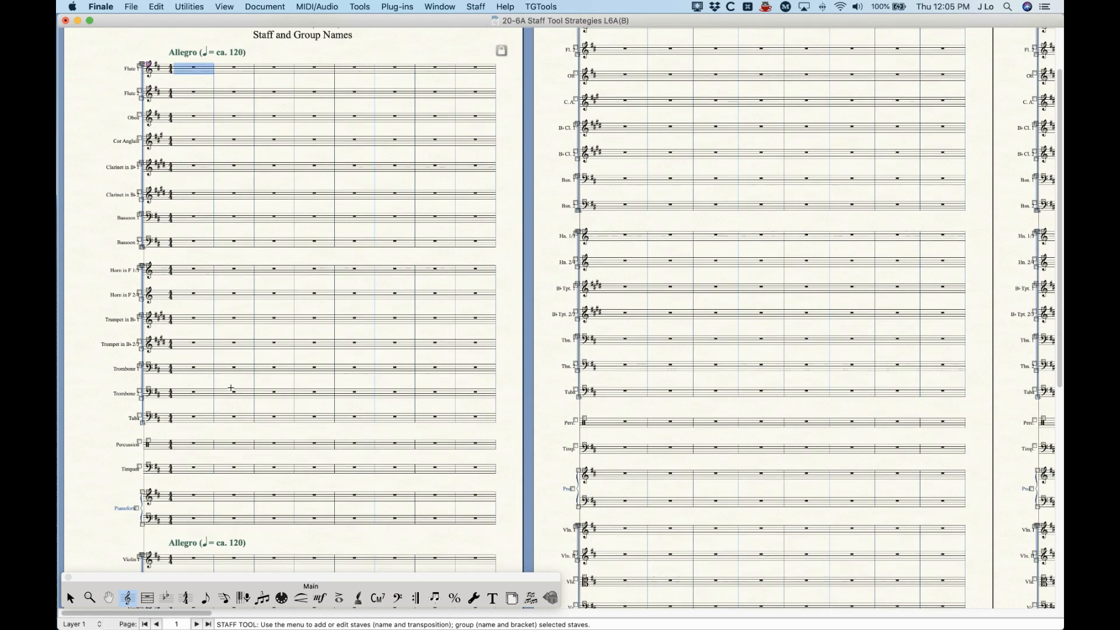
pyautogui.press('super+equal')
pyautogui.press('super+equal')
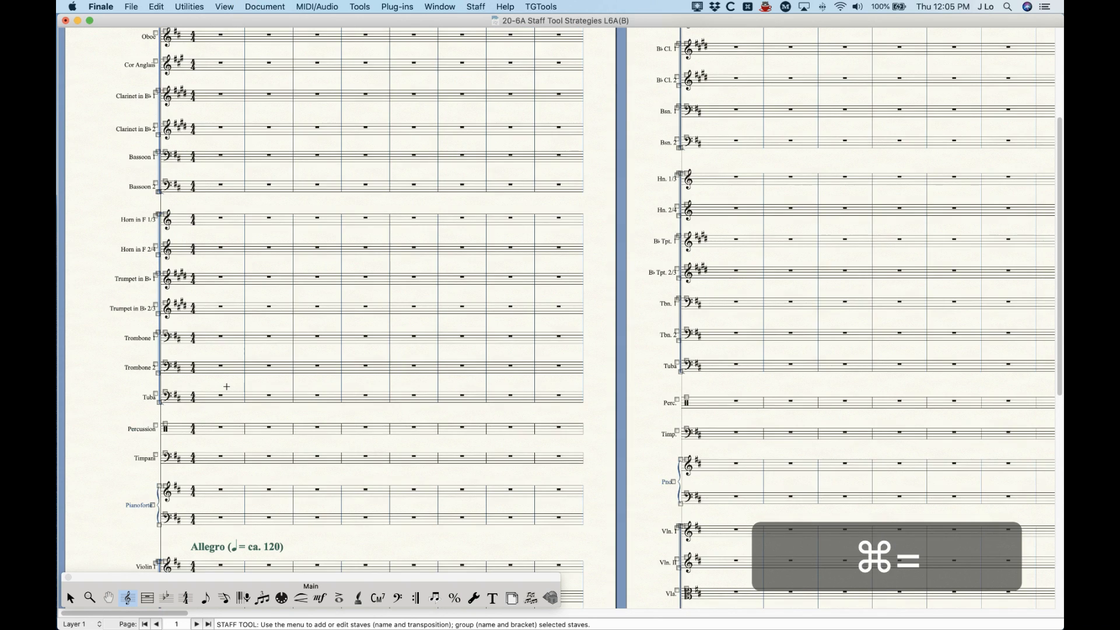
pyautogui.scroll(-5, 227, 386)
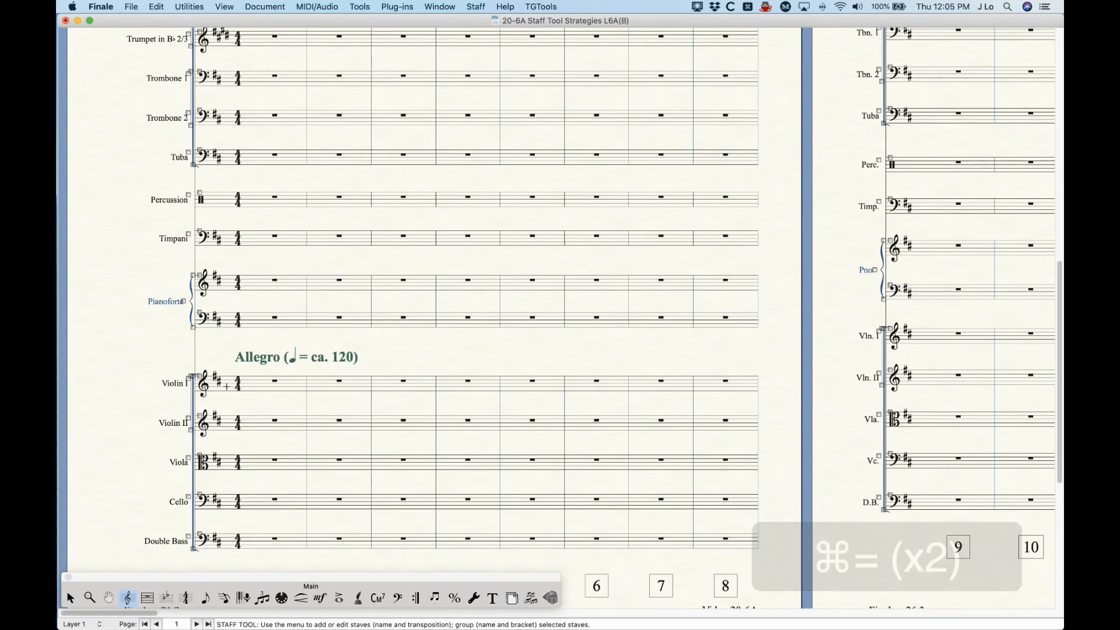
pyautogui.press('super+equal')
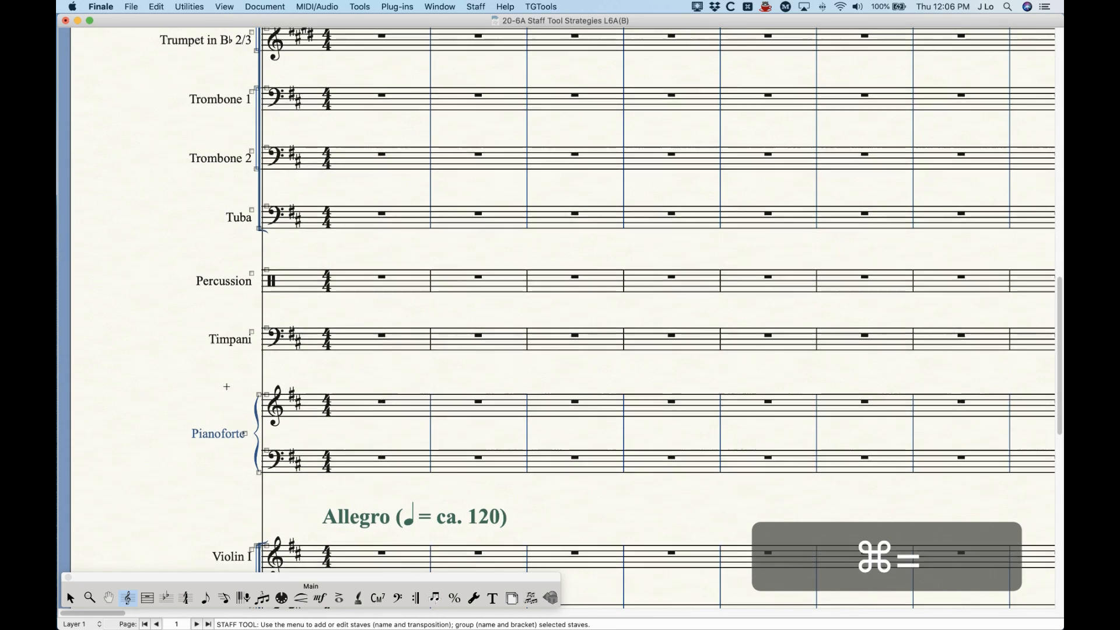
pyautogui.scroll(-6, 257, 196)
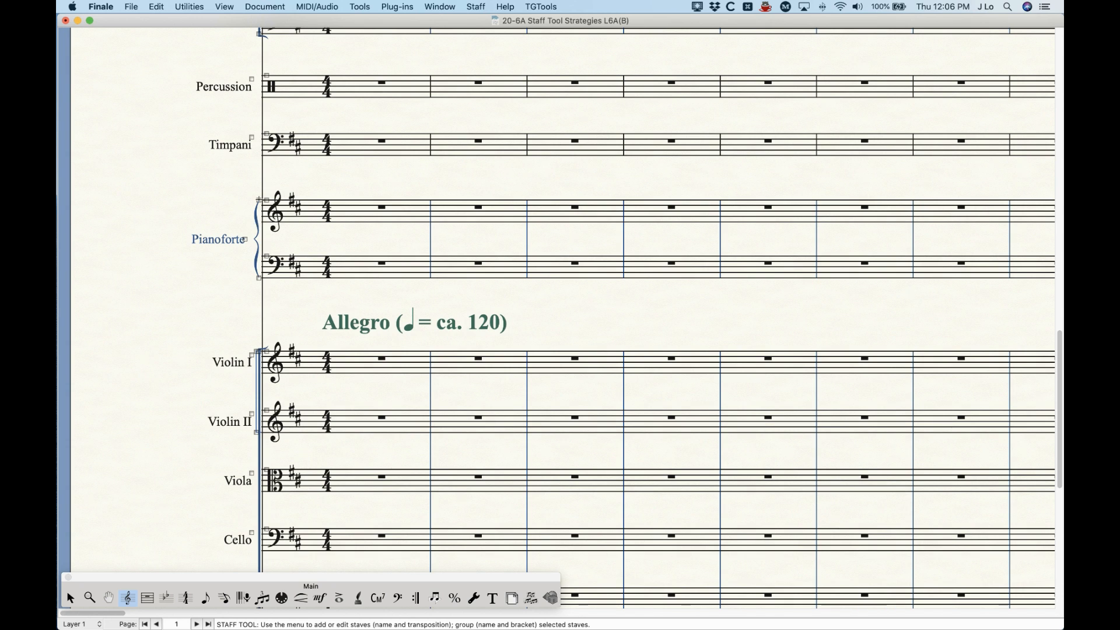
pyautogui.click(277, 5)
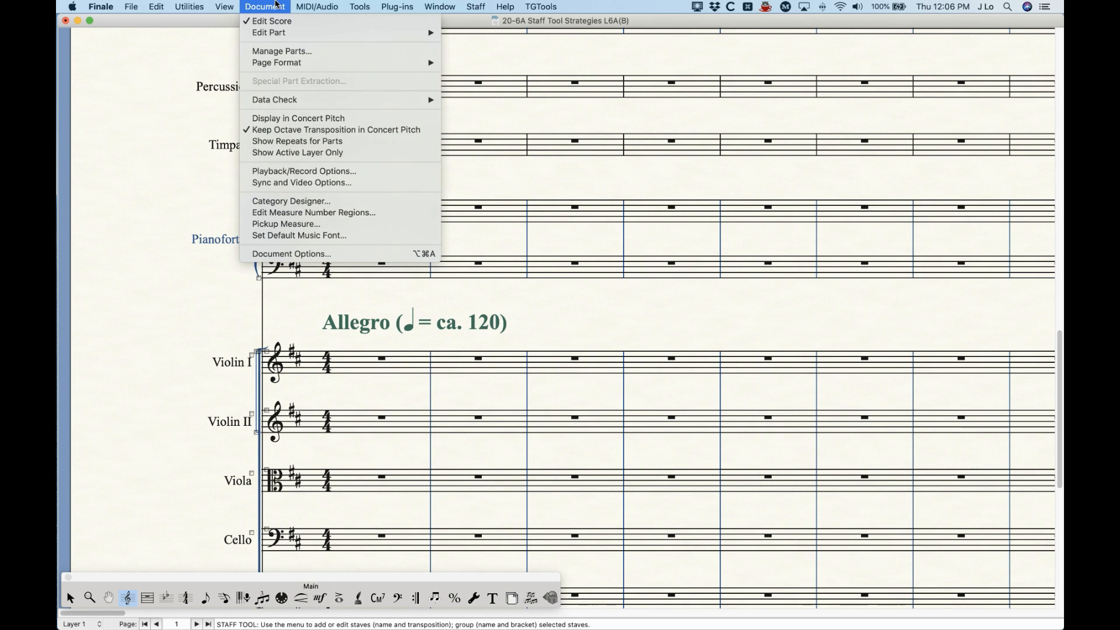
pyautogui.moveTo(274, 34)
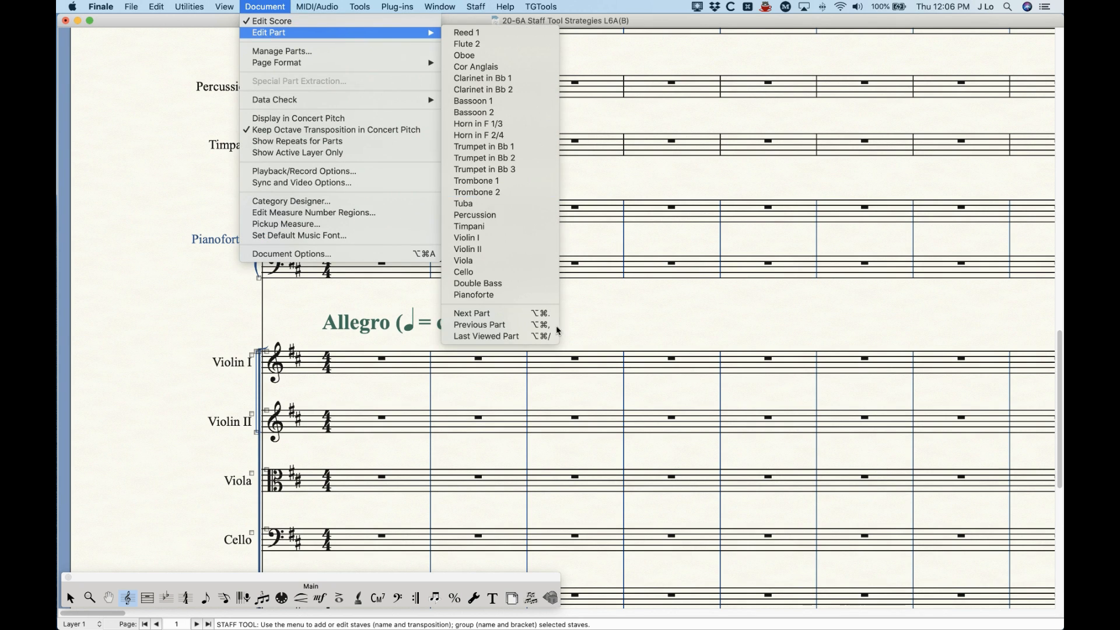
pyautogui.click(493, 297)
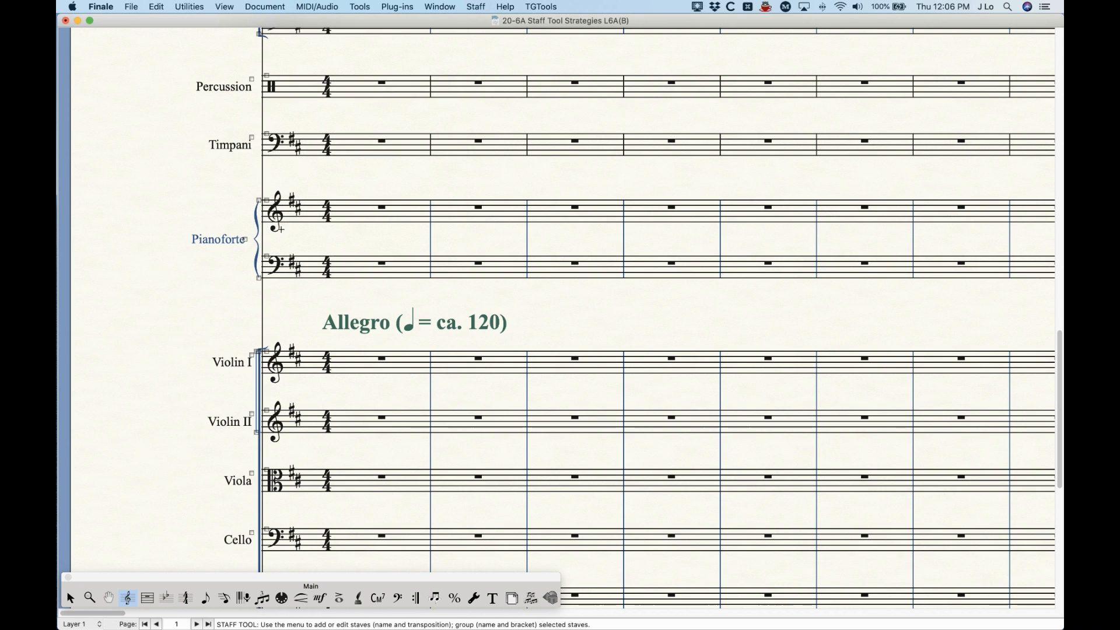
pyautogui.doubleClick(258, 200)
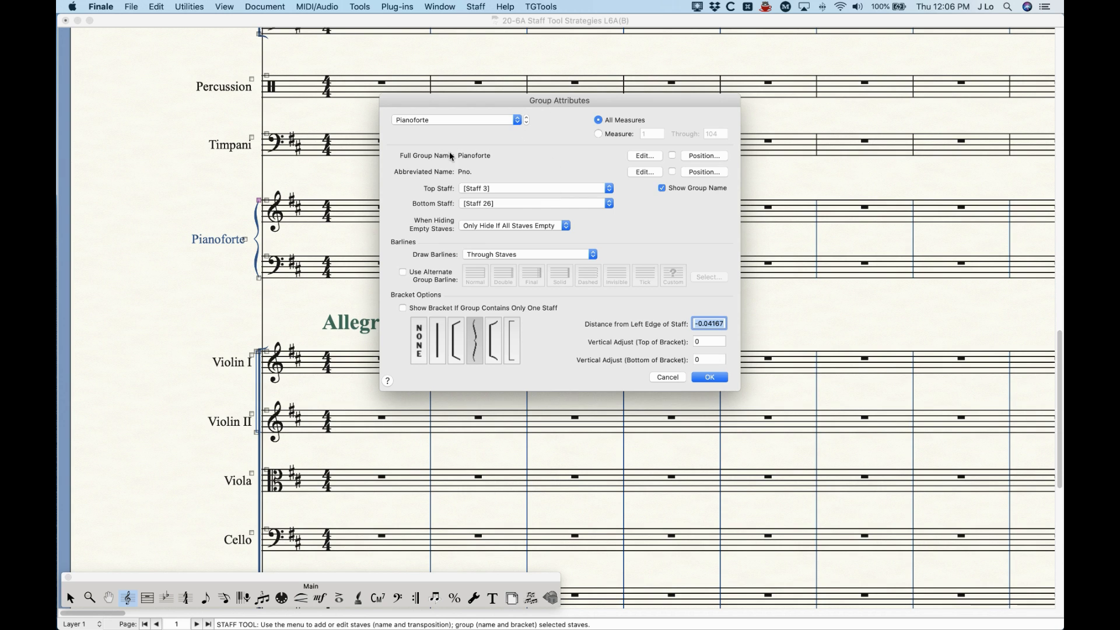
pyautogui.click(708, 378)
# Step: Switch from the full score to the Pianoforte linked part
pyautogui.click(265, 6)
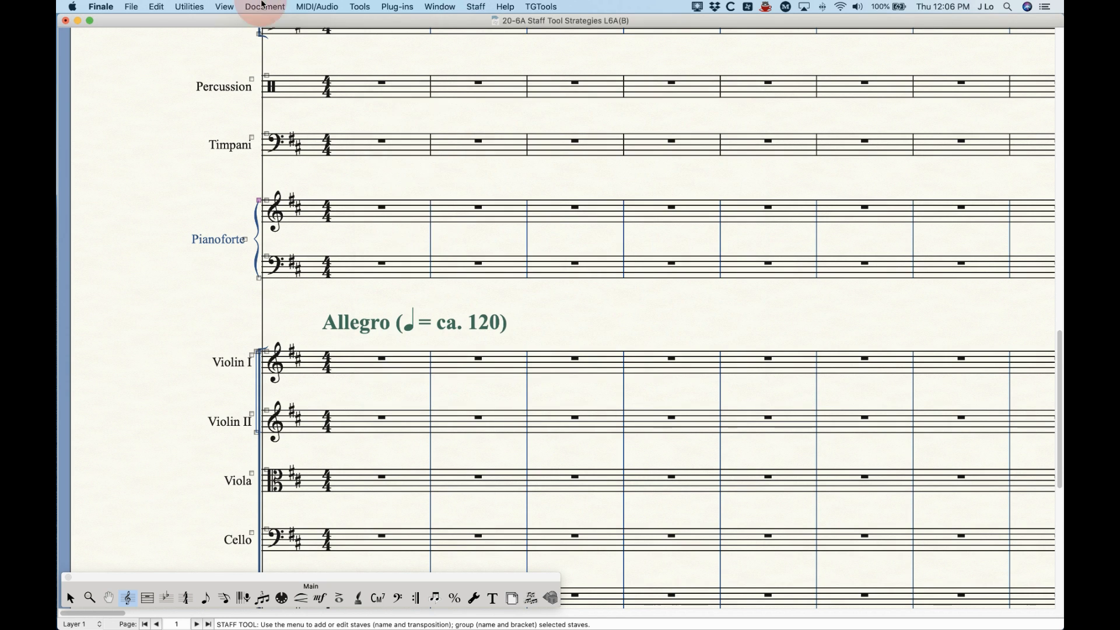
pyautogui.moveTo(295, 39)
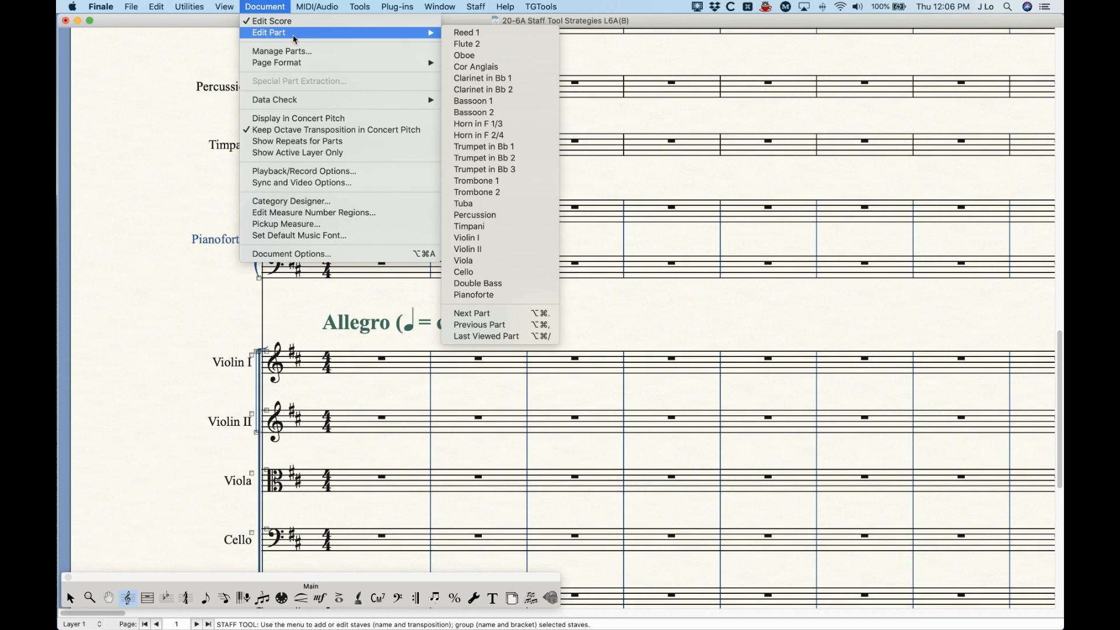
pyautogui.click(488, 289)
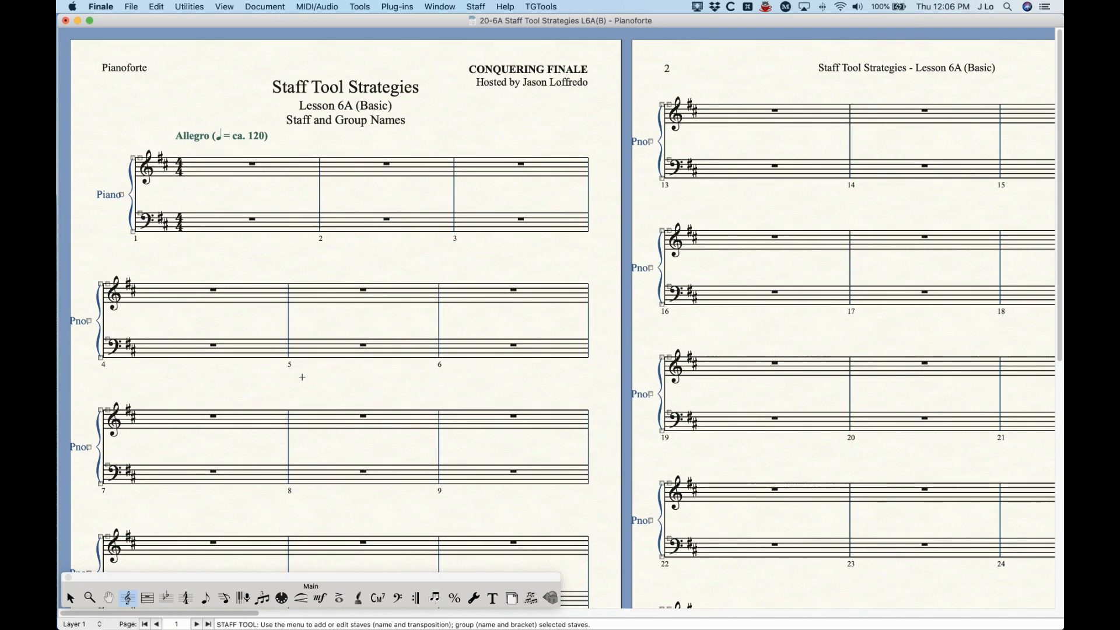
# Step: Turn off Show Group Name for the Piano group in the Pianoforte part
pyautogui.doubleClick(136, 194)
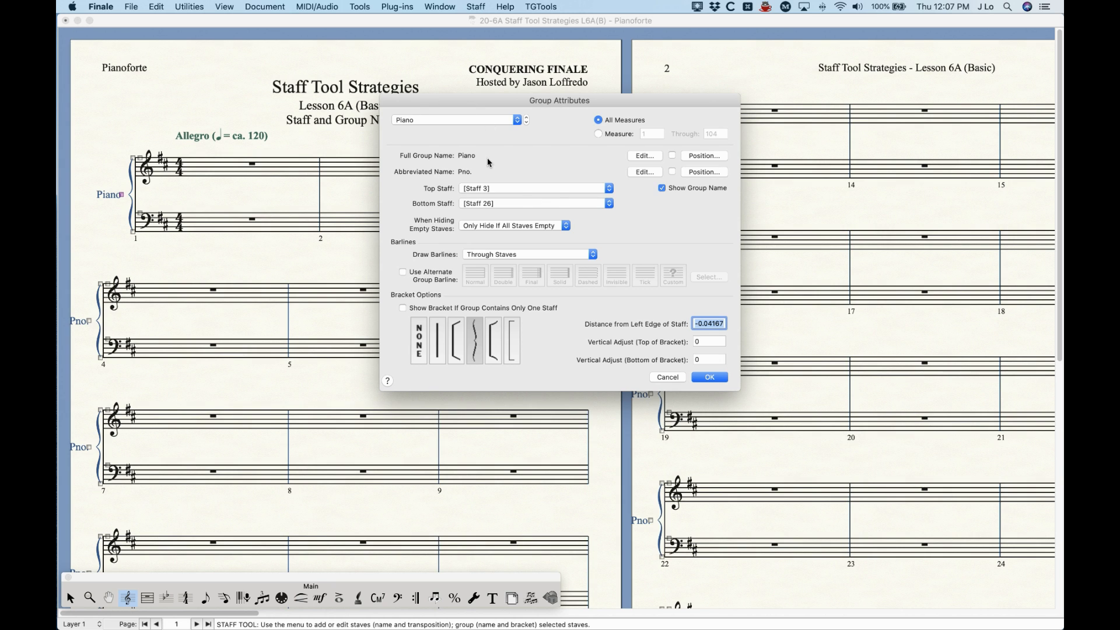
pyautogui.click(662, 189)
pyautogui.click(710, 377)
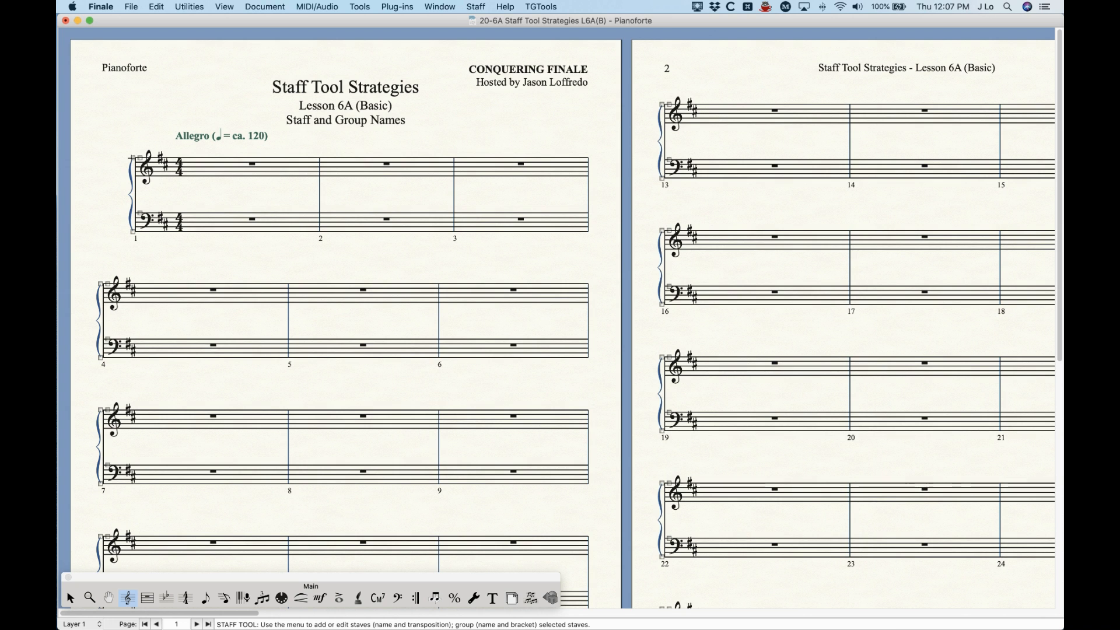
# Step: Change the piano group's full name to Pianoforte in the part and turn on Show Group Name
pyautogui.doubleClick(132, 157)
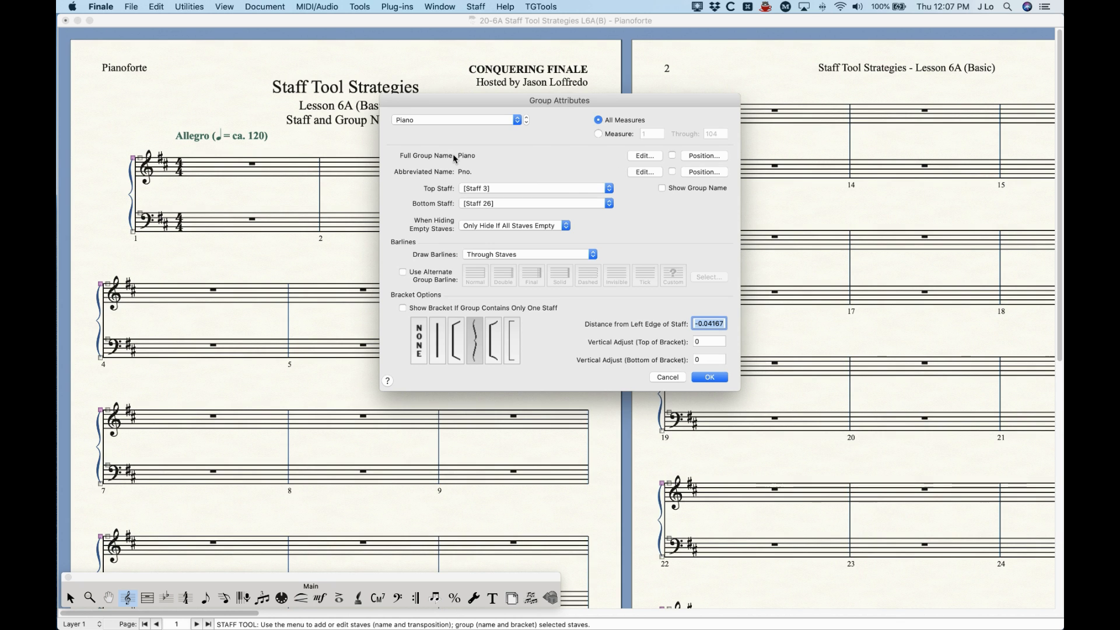
pyautogui.click(645, 156)
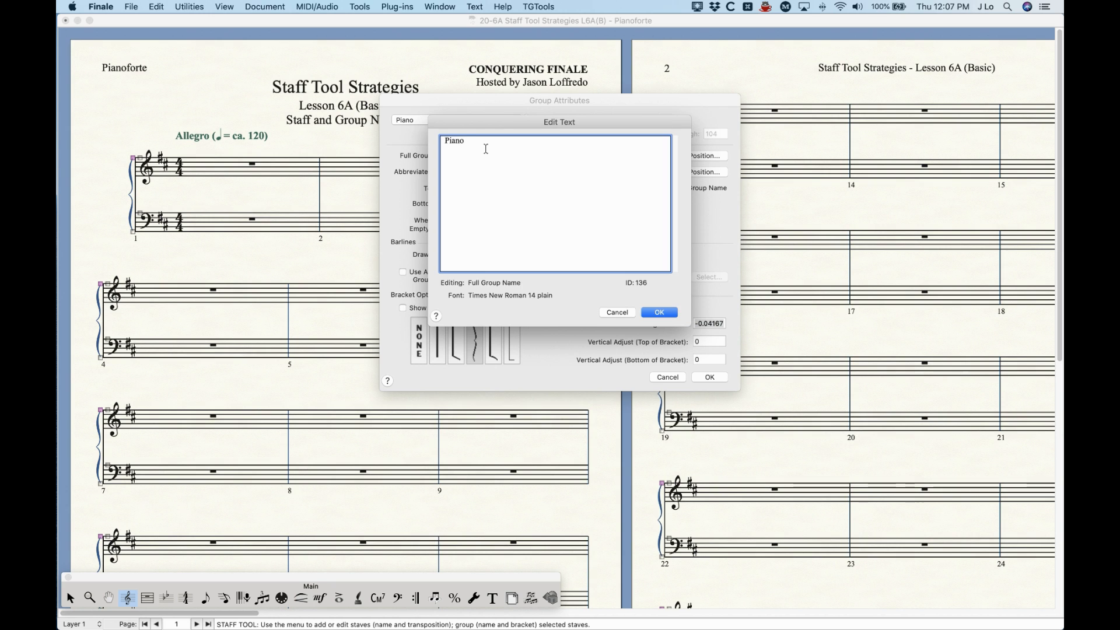
pyautogui.write('forte')
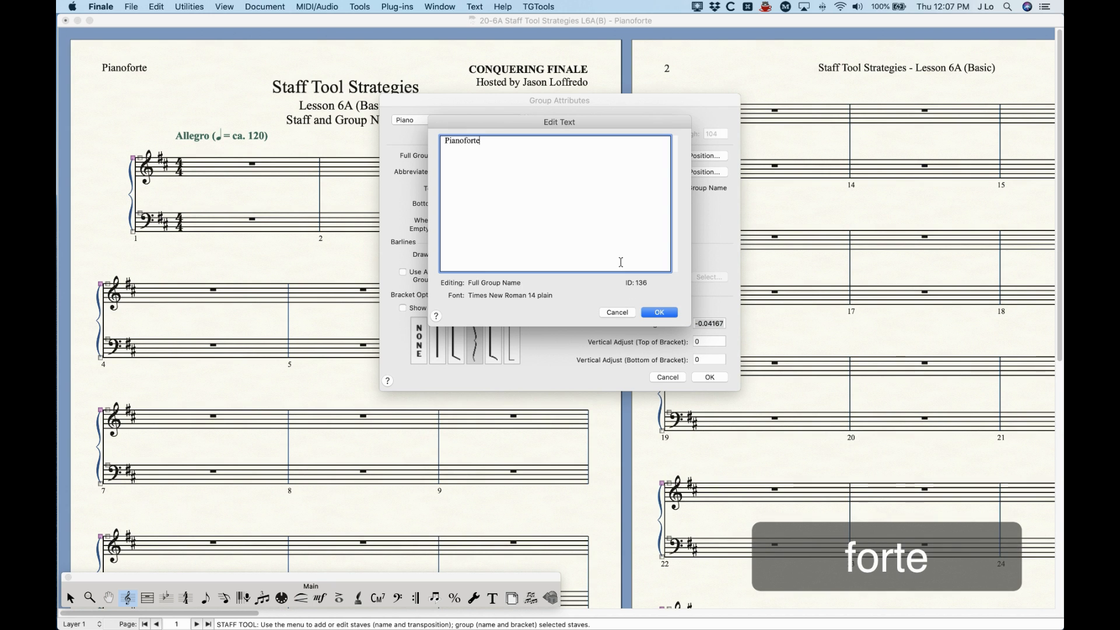
pyautogui.click(659, 312)
pyautogui.click(662, 188)
pyautogui.click(708, 376)
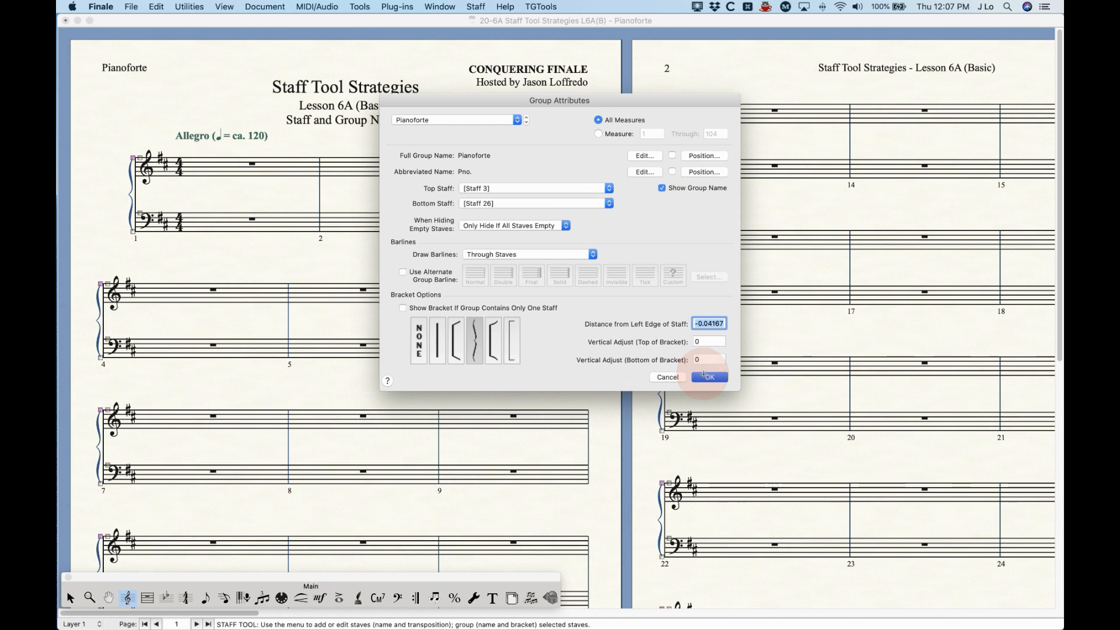
# Step: Delete the Pianoforte group's abbreviated name in the part so it is blank, and leave the Staff tool
pyautogui.doubleClick(133, 158)
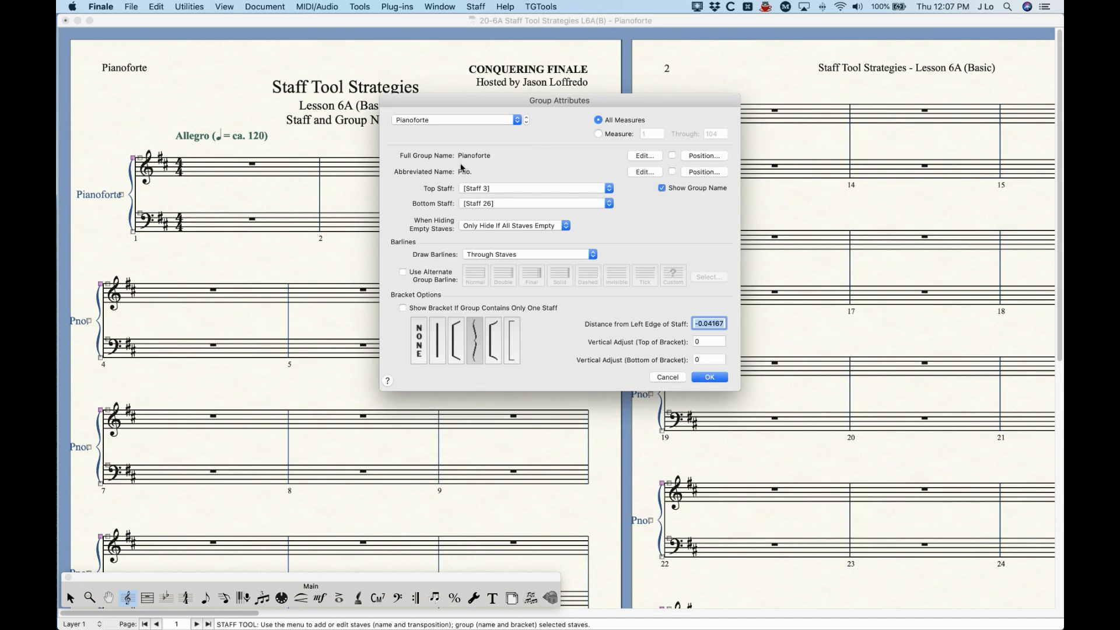
pyautogui.click(650, 174)
pyautogui.click(496, 148)
pyautogui.moveTo(513, 147); pyautogui.dragTo(382, 137)
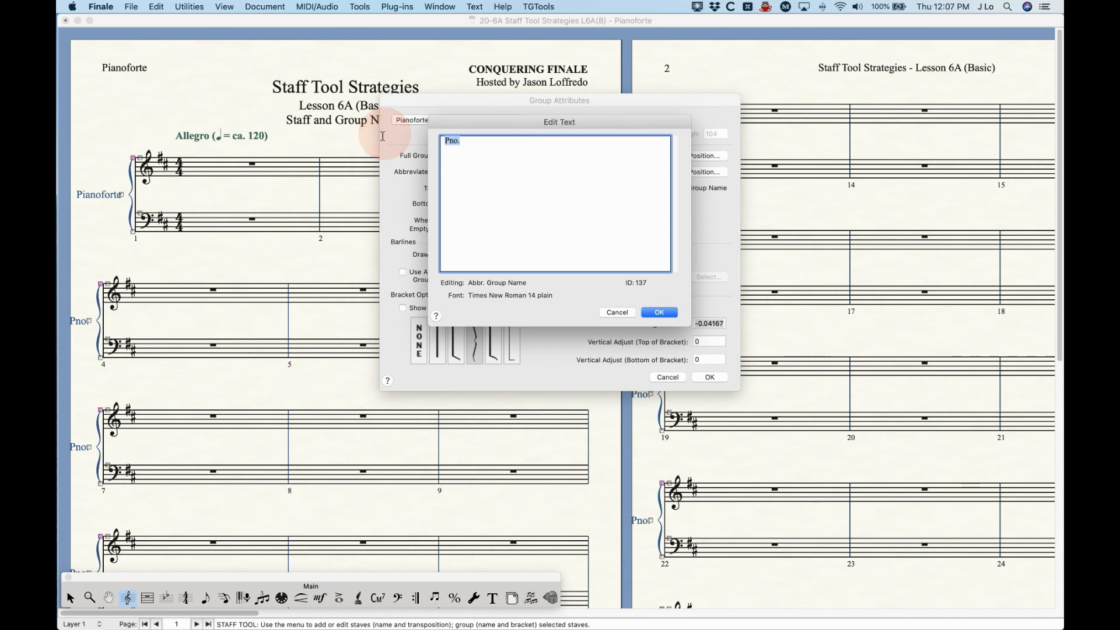
pyautogui.press('BackSpace')
pyautogui.click(660, 312)
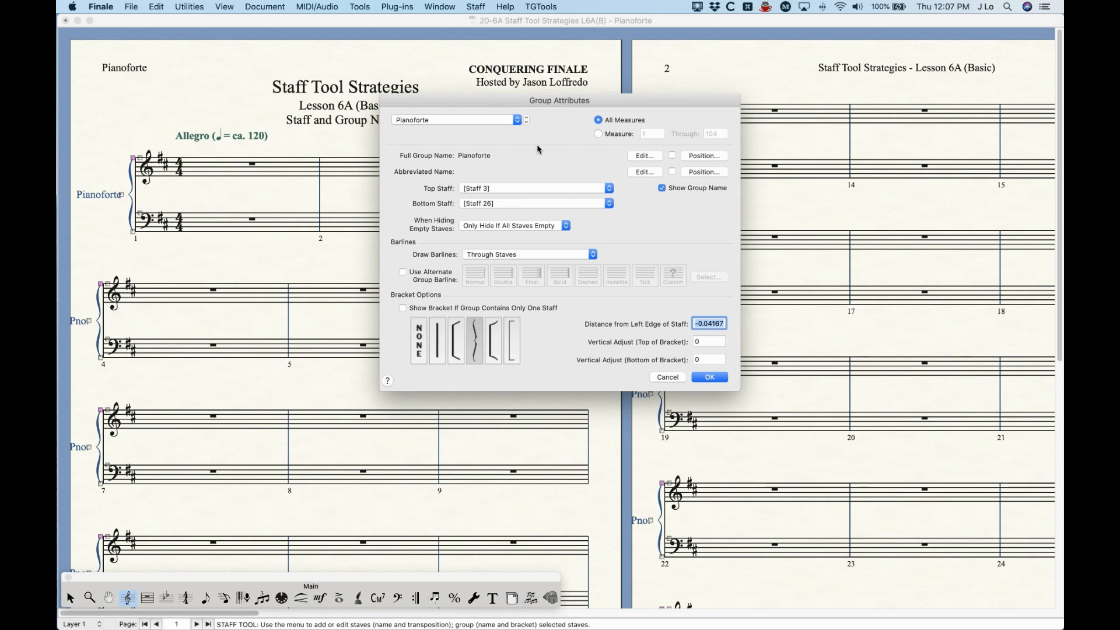
pyautogui.click(709, 378)
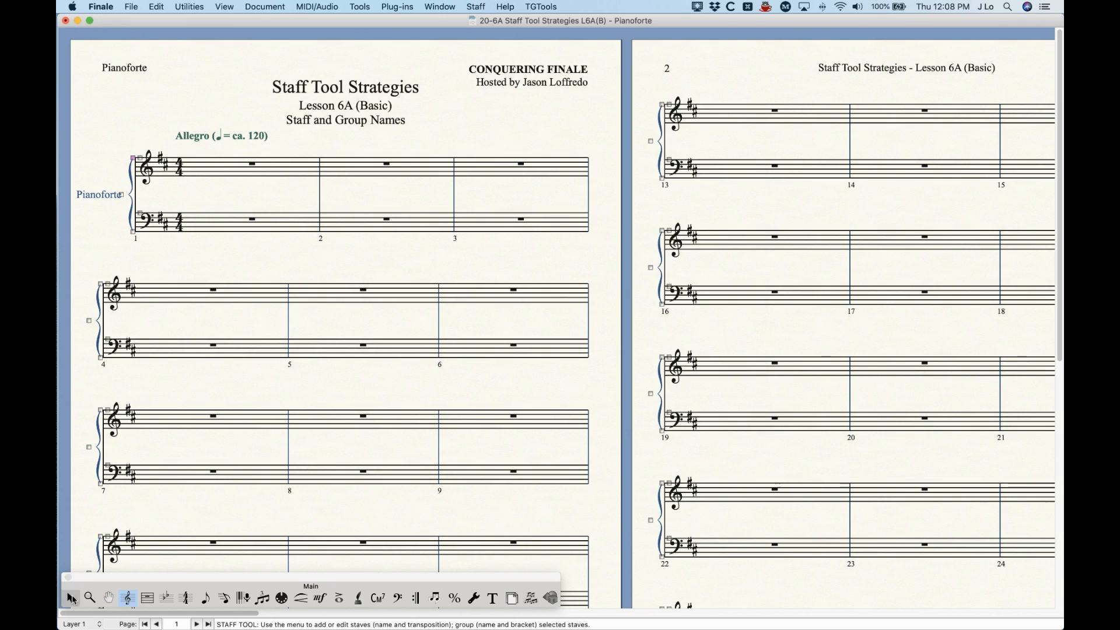
pyautogui.press('Escape')
# Step: Return to the full score and check the staff name display options in the Flute 1 staff's attributes
pyautogui.click(265, 6)
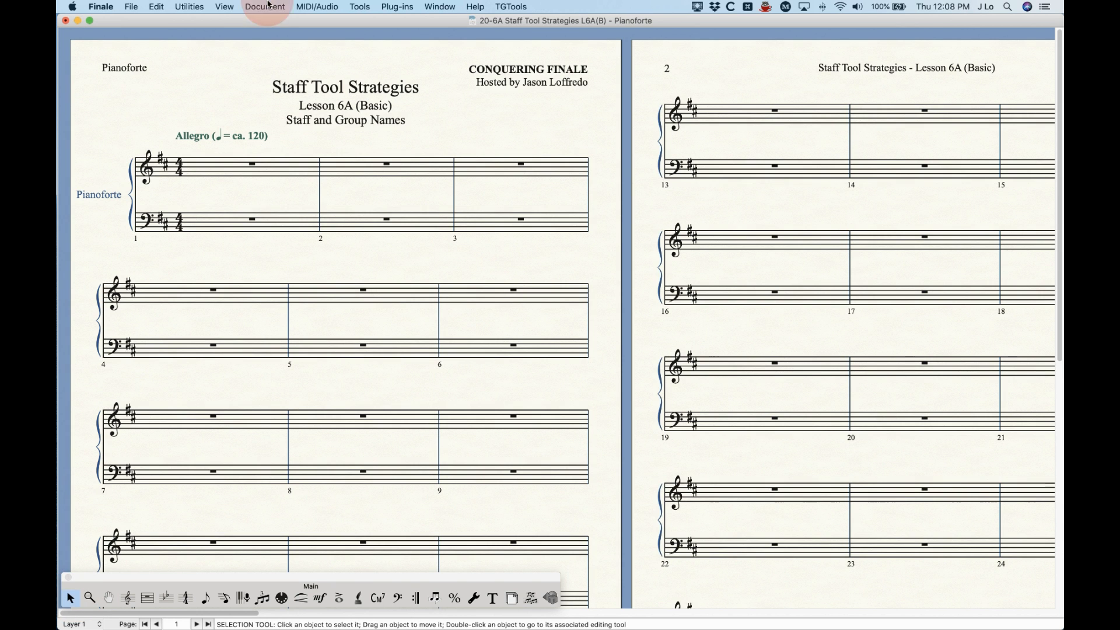
pyautogui.click(267, 27)
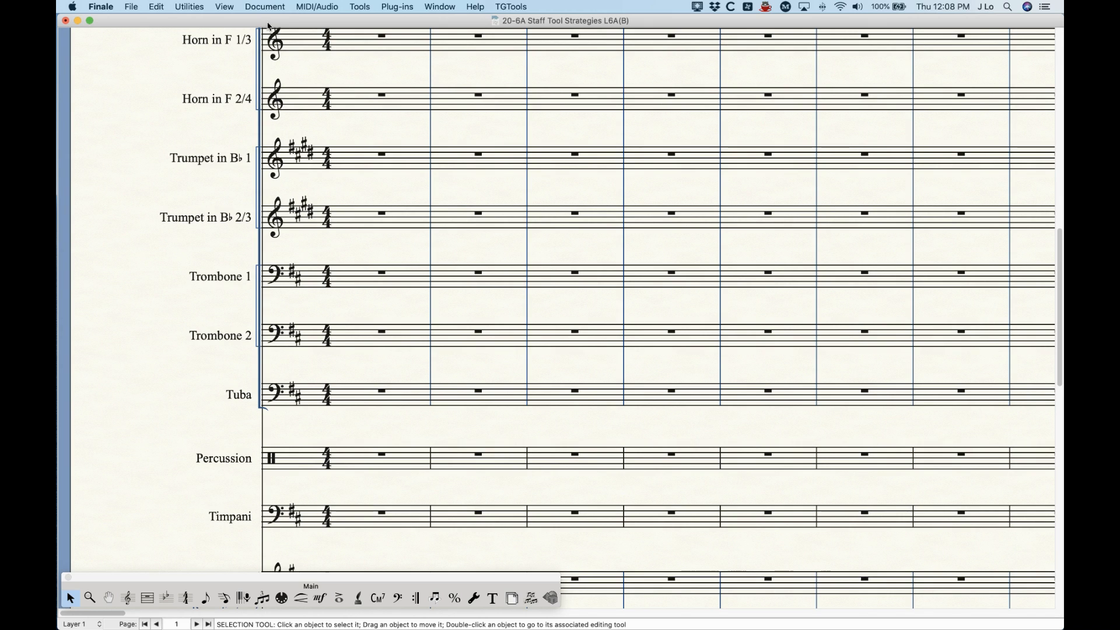
pyautogui.click(128, 598)
pyautogui.doubleClick(752, 274)
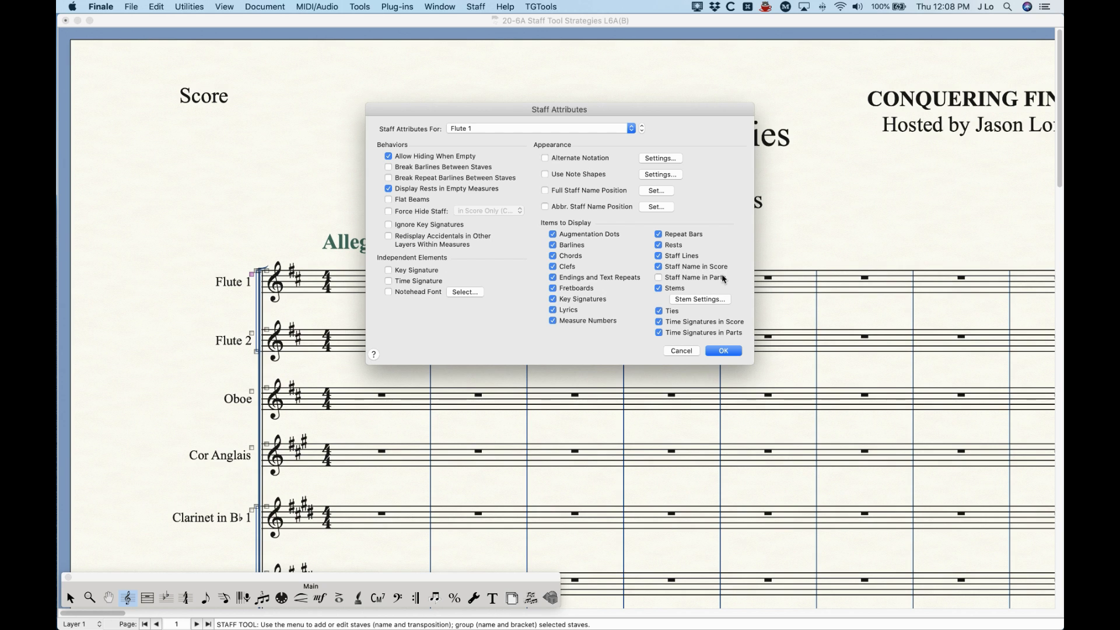
pyautogui.click(686, 350)
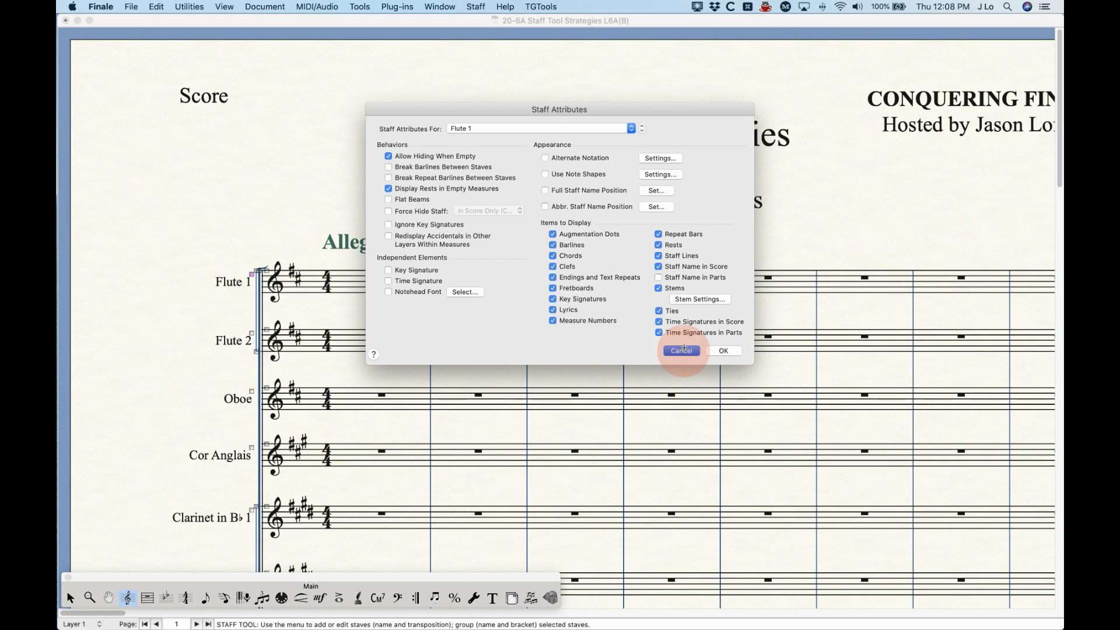
pyautogui.click(79, 596)
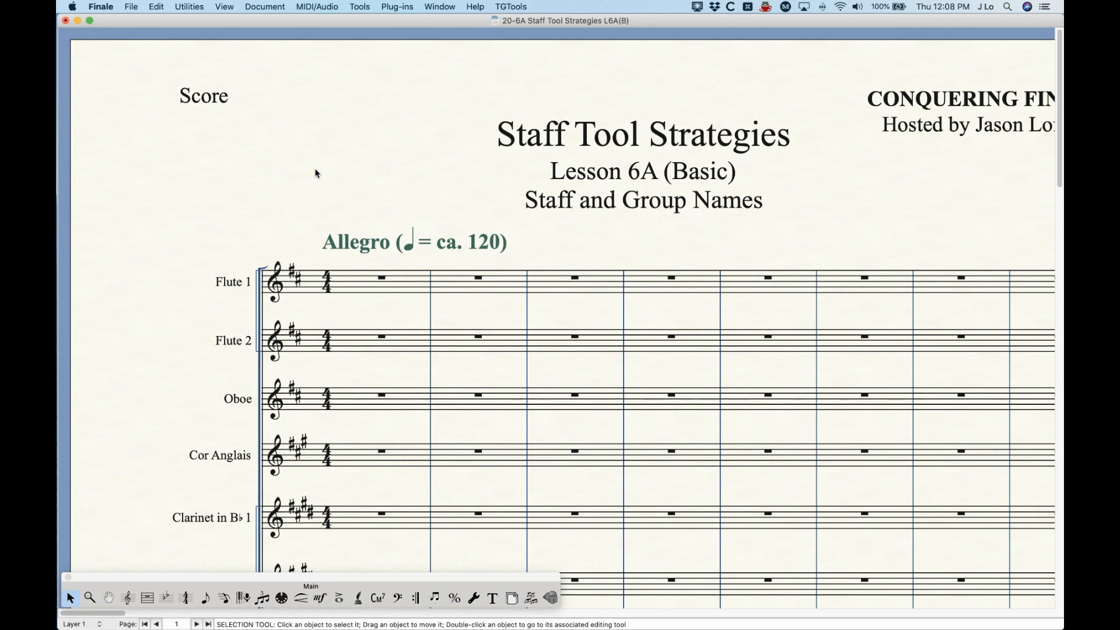
# Step: Compare the full staff names on the score's first page with the abbreviated names on the following pages
pyautogui.press('super+minus')
pyautogui.press('super+minus')
pyautogui.press('super+minus')
pyautogui.press('super+minus')
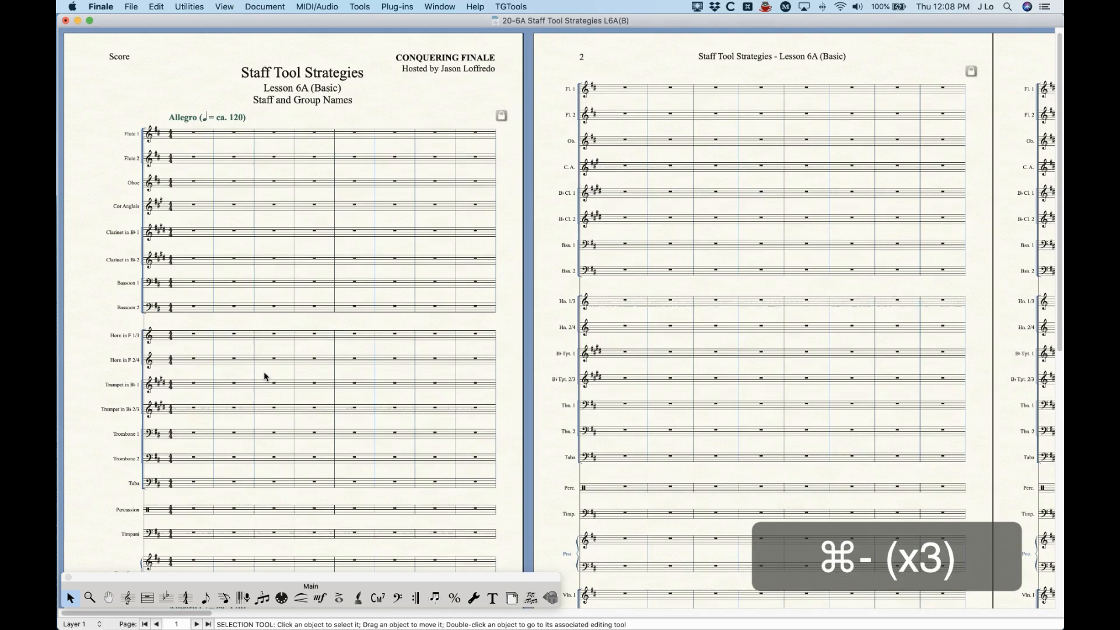
pyautogui.hscroll(-2, 265, 376)
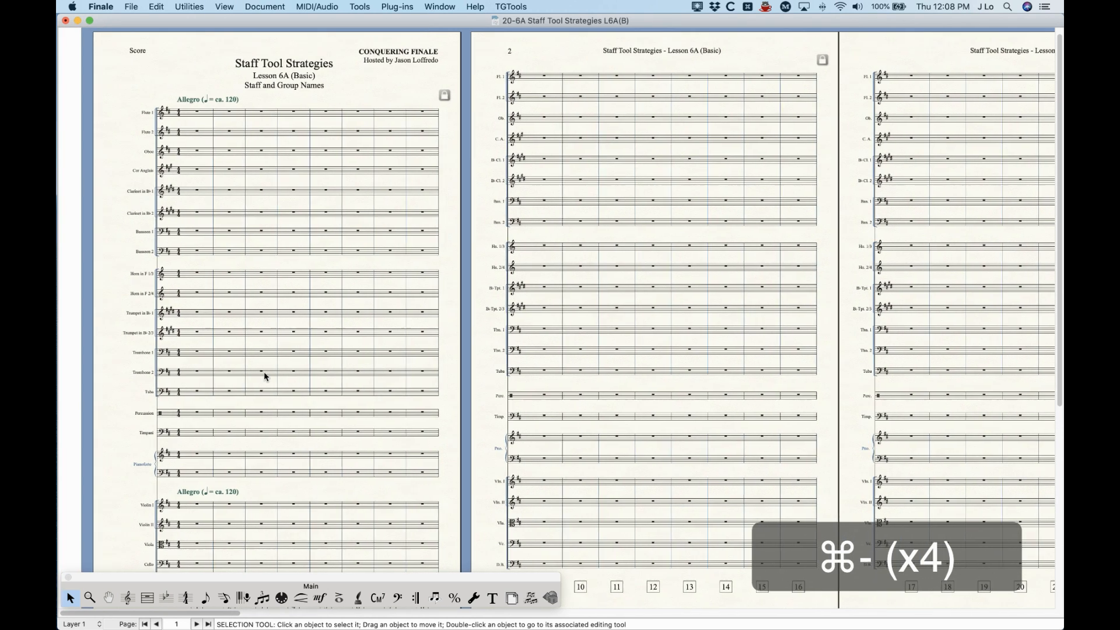
pyautogui.hscroll(1, 265, 377)
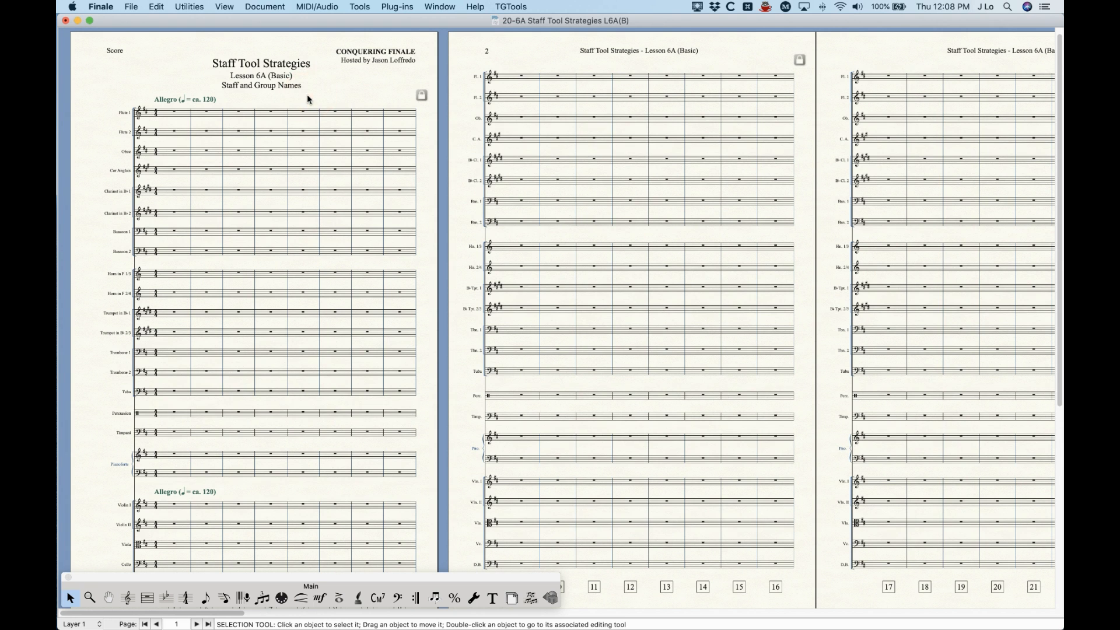
pyautogui.press('super+equal')
pyautogui.press('super+equal')
pyautogui.press('super+equal')
pyautogui.press('super+equal')
pyautogui.press('super+equal')
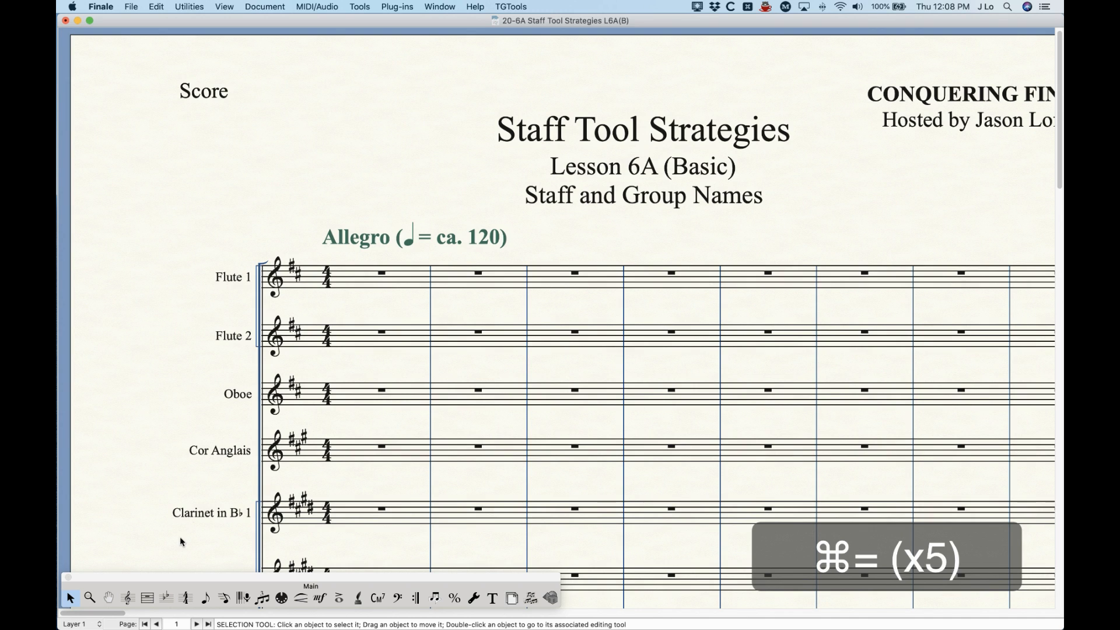
# Step: Review the name editing options for Flute 1's full name on page 1 and its abbreviated name on page 2
pyautogui.click(132, 598)
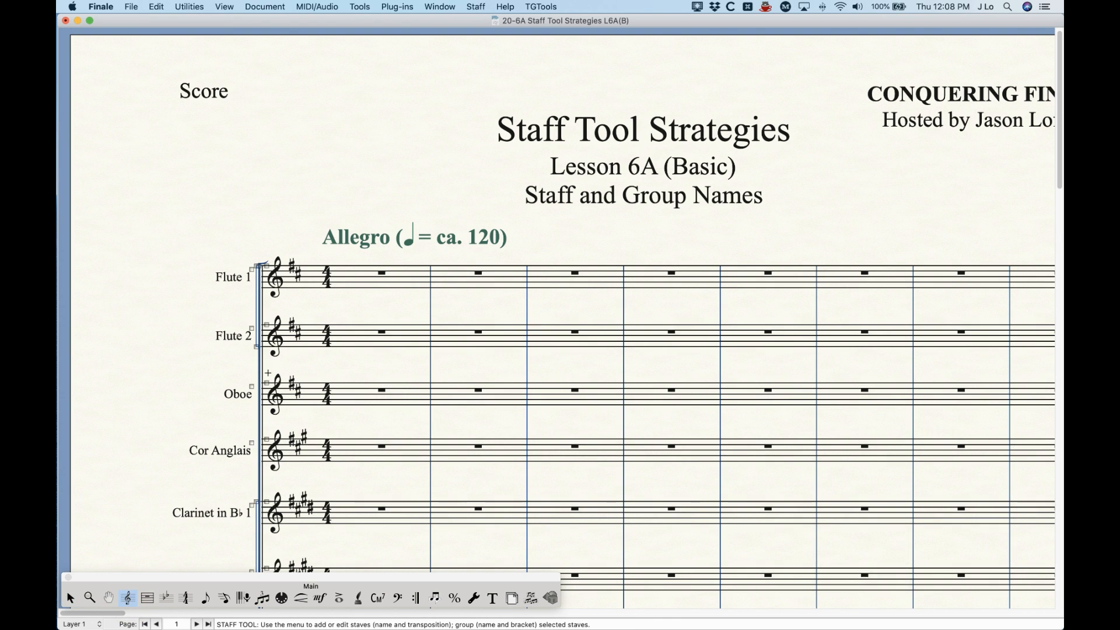
pyautogui.rightClick(252, 270)
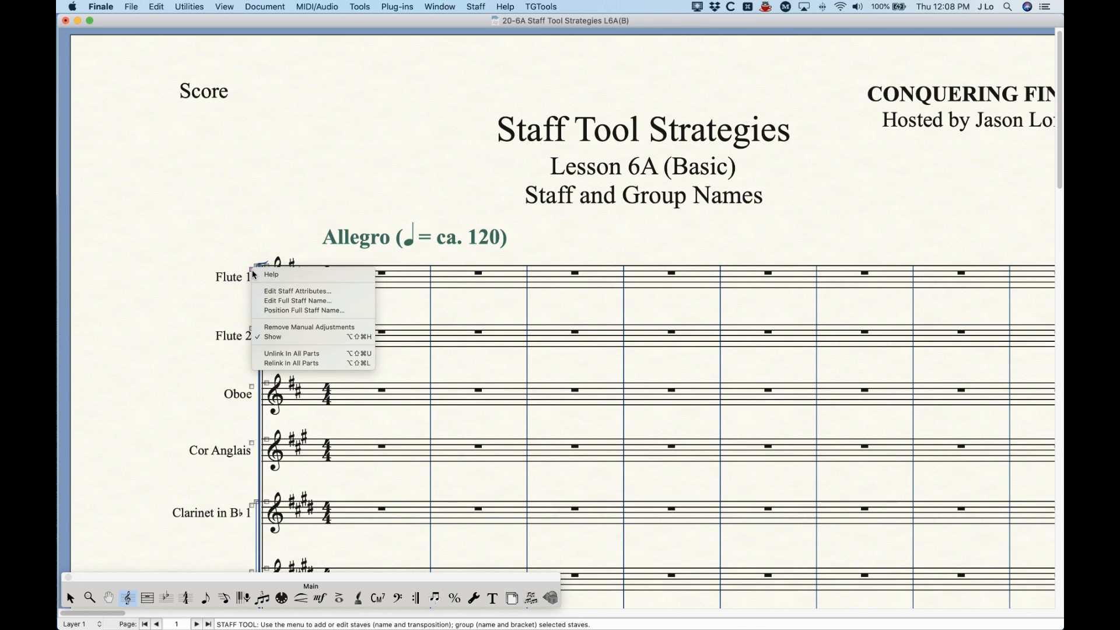
pyautogui.click(333, 375)
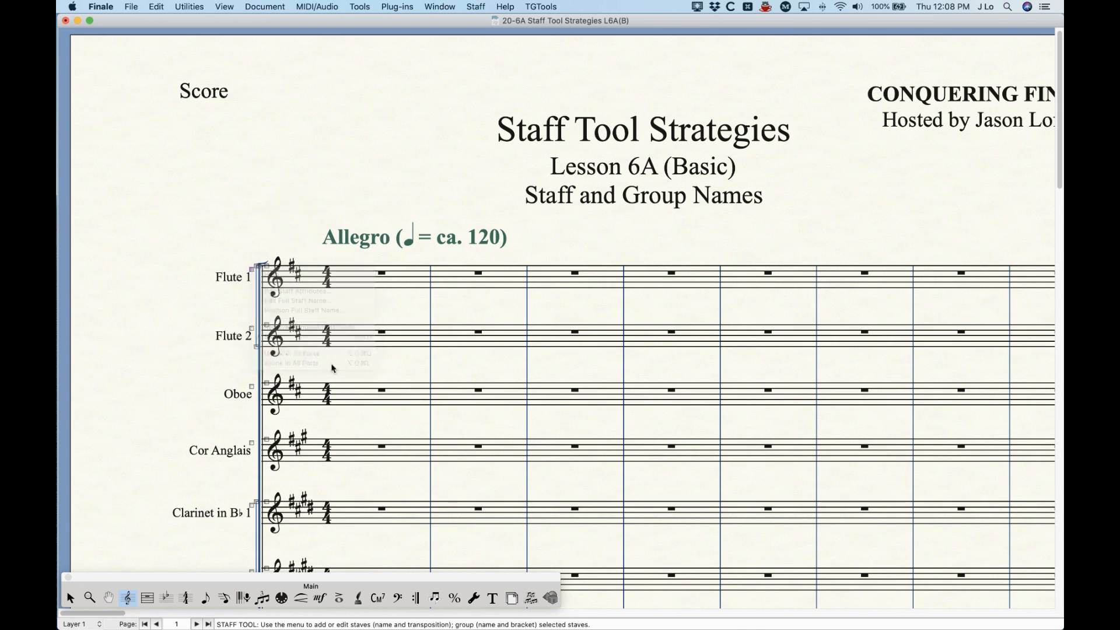
pyautogui.hscroll(13, 334, 375)
pyautogui.hscroll(2, 333, 375)
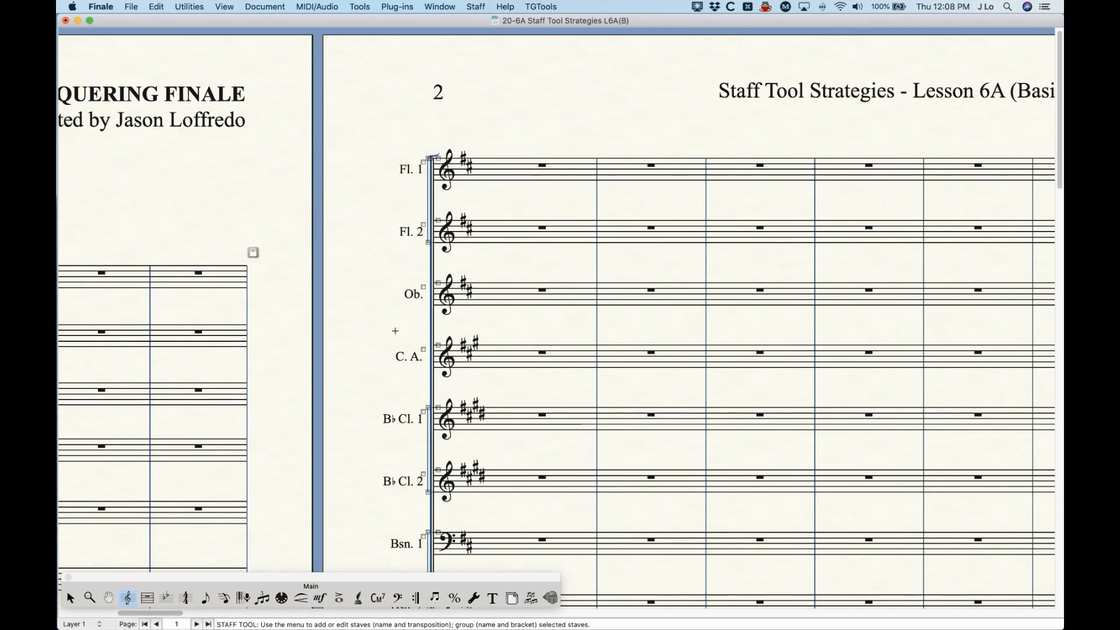
pyautogui.rightClick(424, 166)
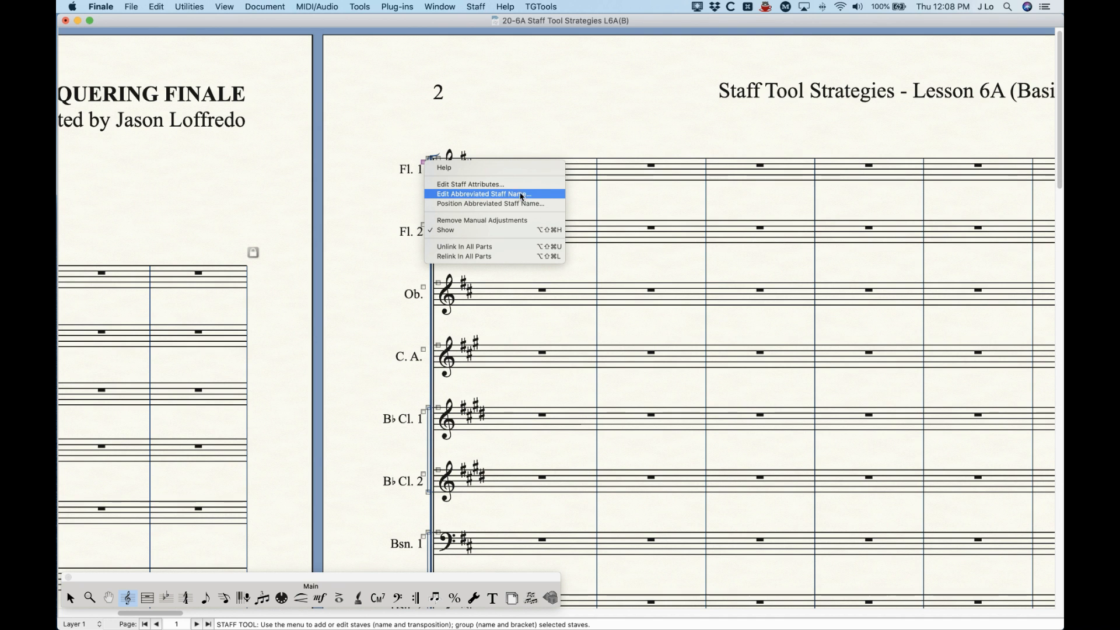
pyautogui.click(502, 105)
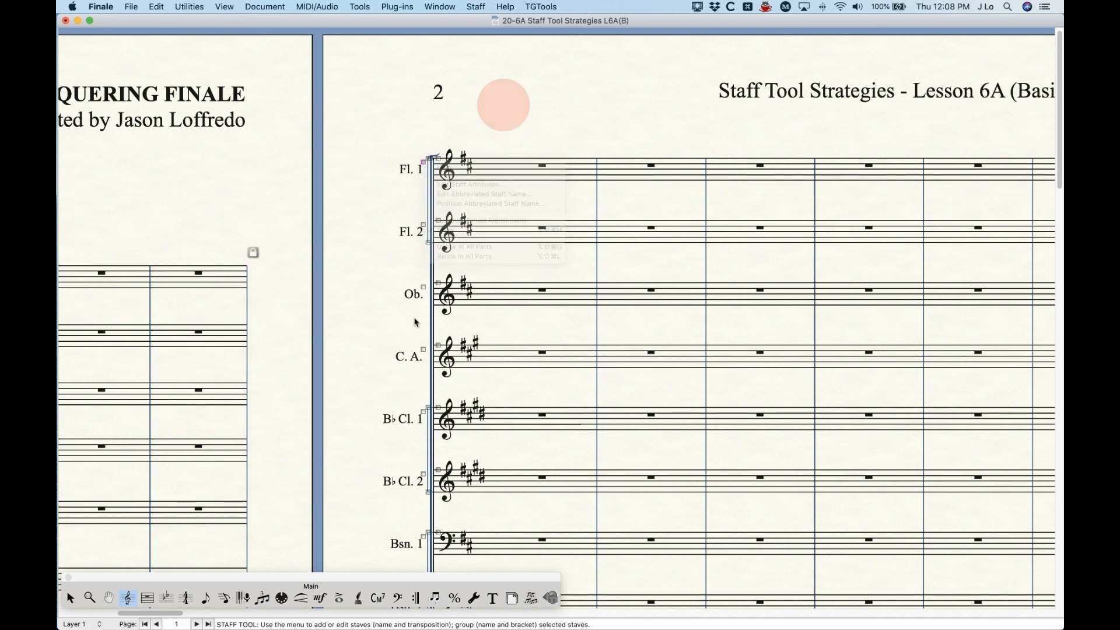
# Step: Change the full staff name text of the Flute 1 staff to Flutey in the score
pyautogui.hscroll(-1, 372, 313)
pyautogui.hscroll(-10, 372, 314)
pyautogui.click(252, 267)
pyautogui.rightClick(252, 266)
pyautogui.click(289, 296)
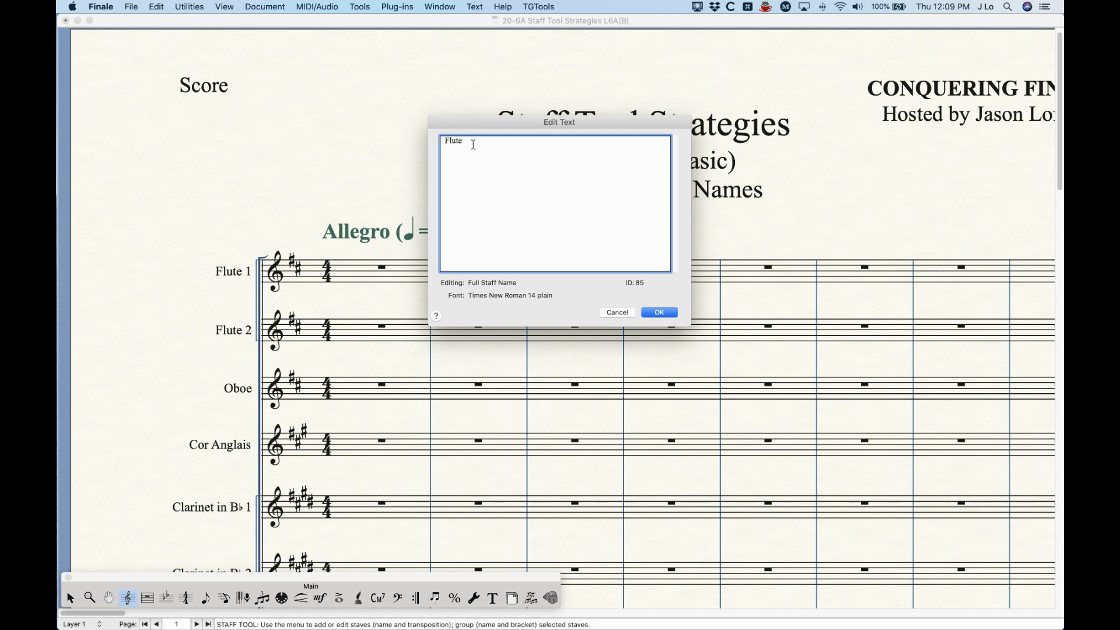
pyautogui.write('y')
pyautogui.click(659, 313)
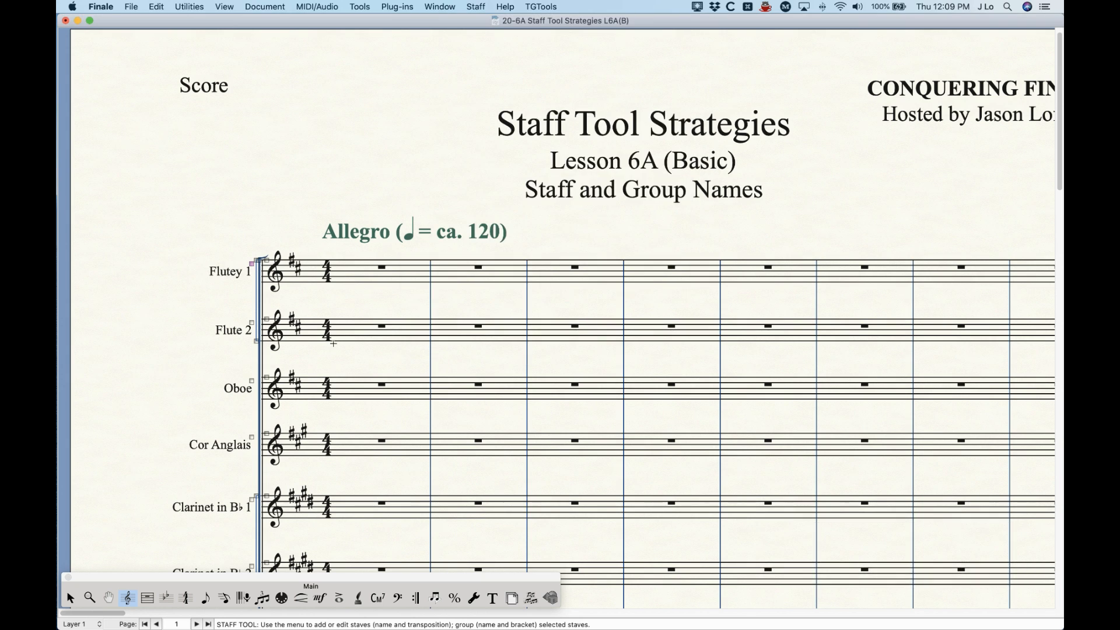
pyautogui.click(266, 7)
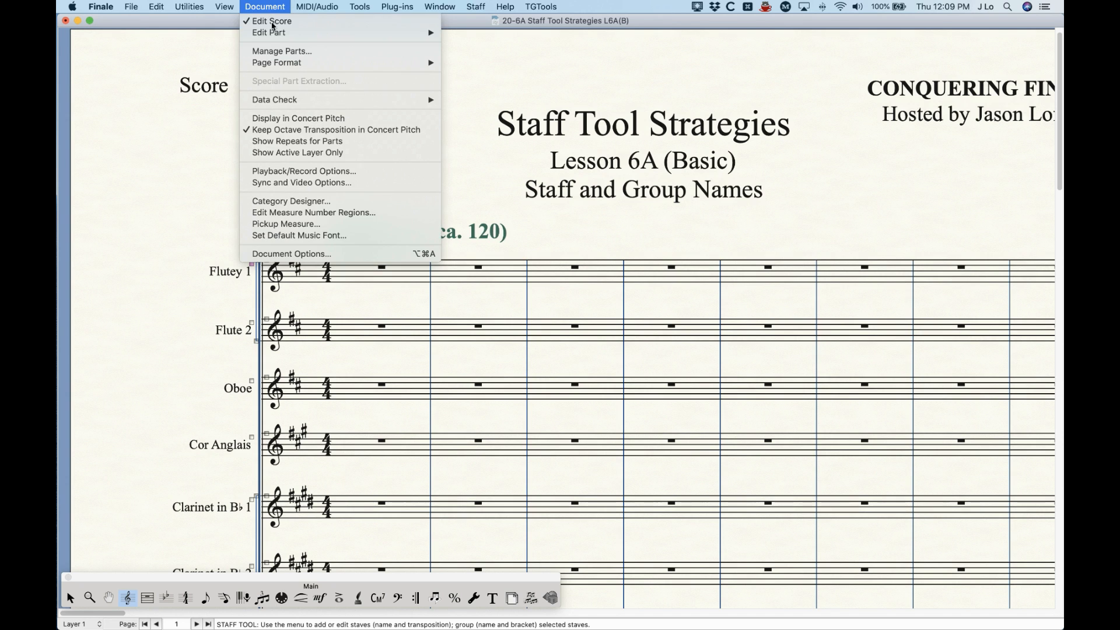
pyautogui.moveTo(272, 33)
pyautogui.click(272, 21)
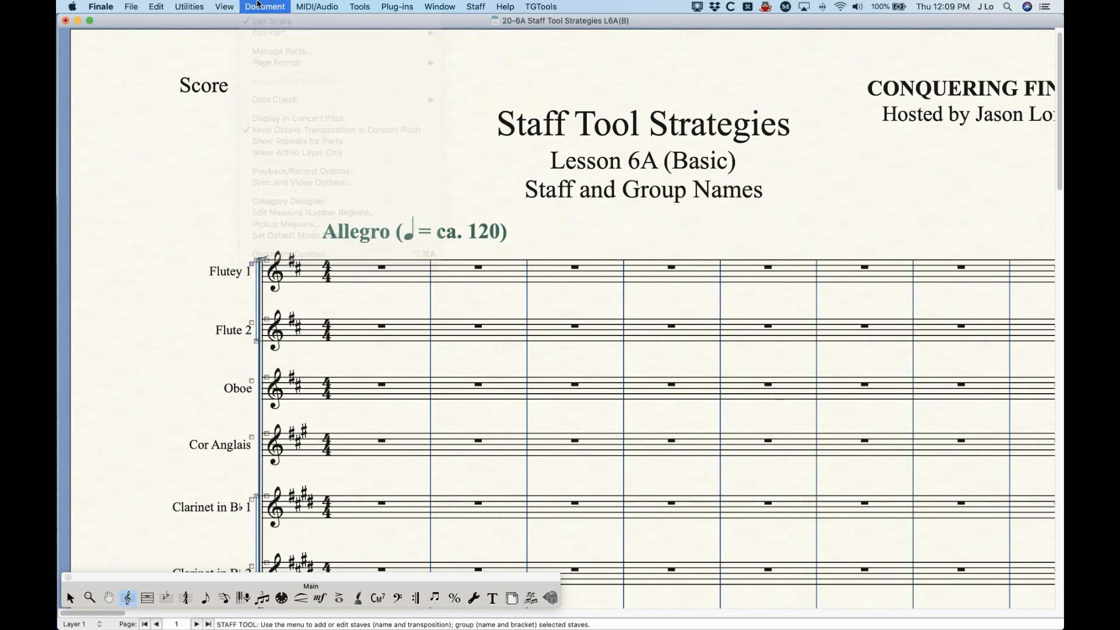
# Step: Change the full staff name text of the Flute 2 staff to Flutey in the score
pyautogui.rightClick(252, 324)
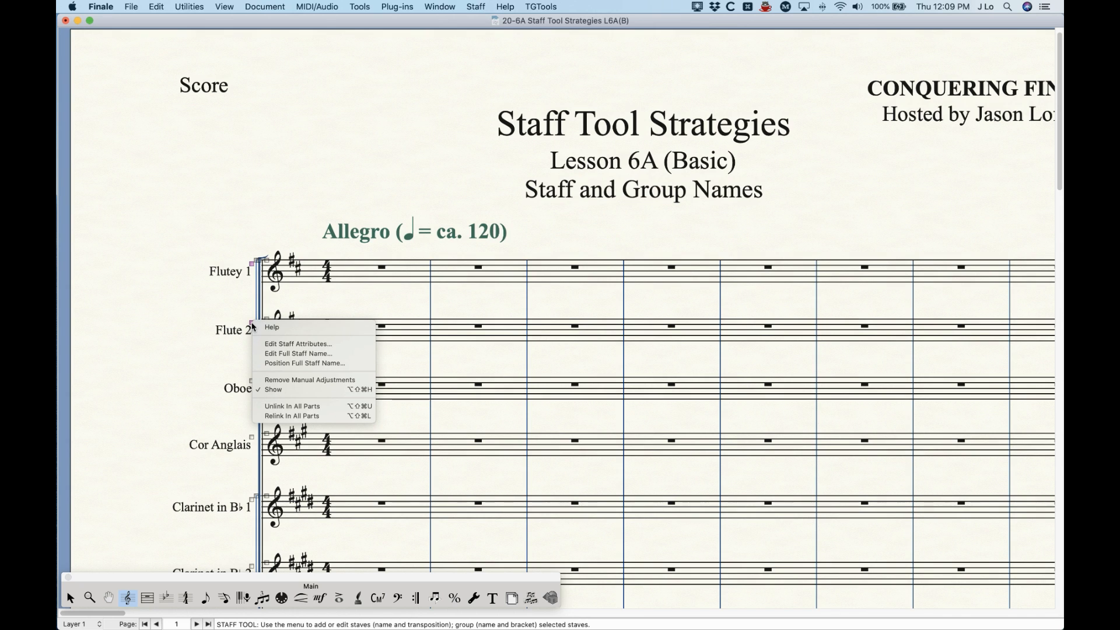
pyautogui.click(277, 354)
pyautogui.click(476, 148)
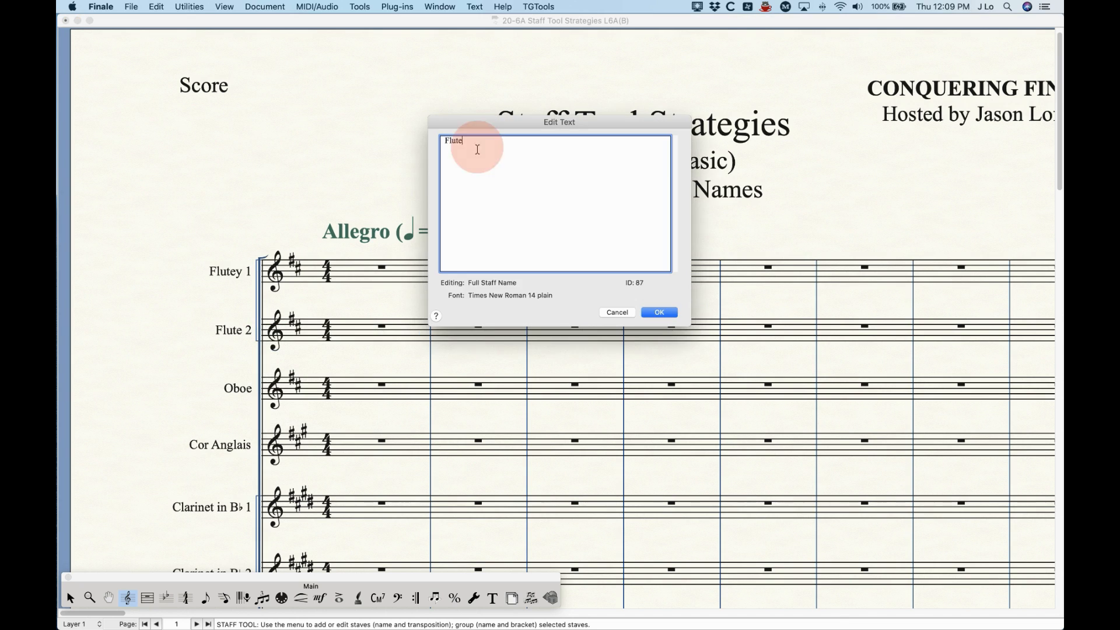
pyautogui.write('y')
pyautogui.click(657, 312)
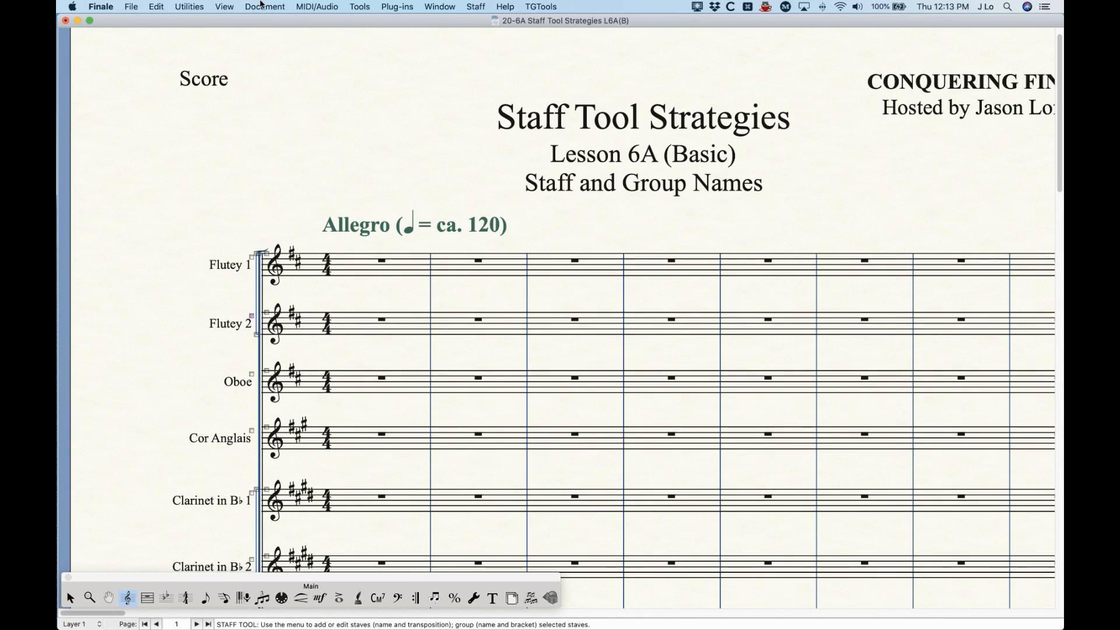
# Step: Open the Flute 2 linked part and refresh the linked part names by accepting the current part definitions in Manage Parts
pyautogui.click(260, 6)
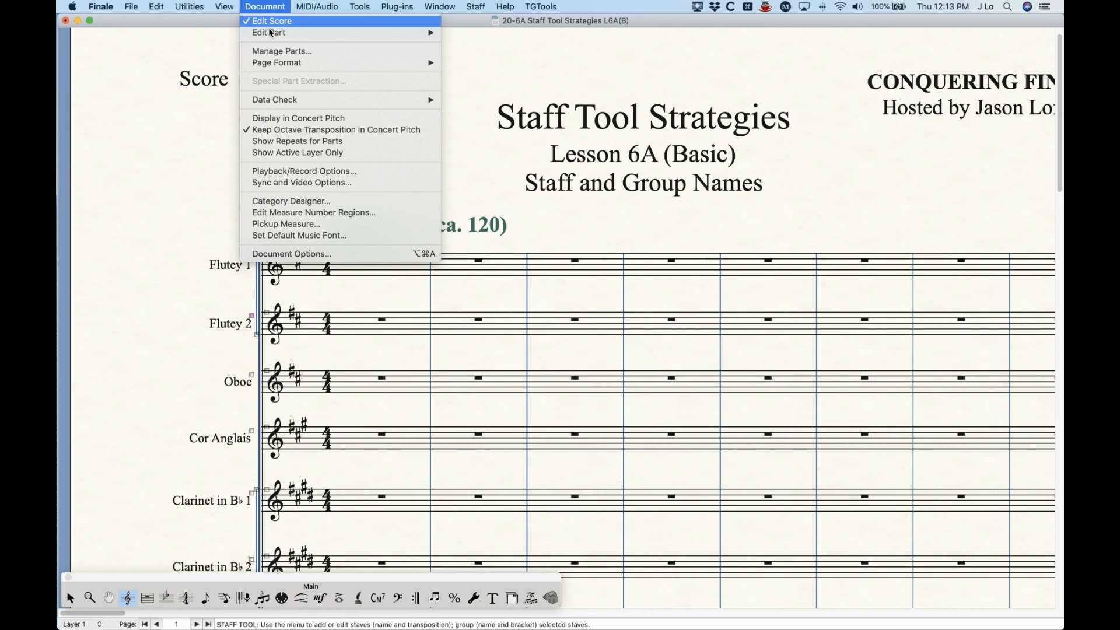
pyautogui.moveTo(268, 35)
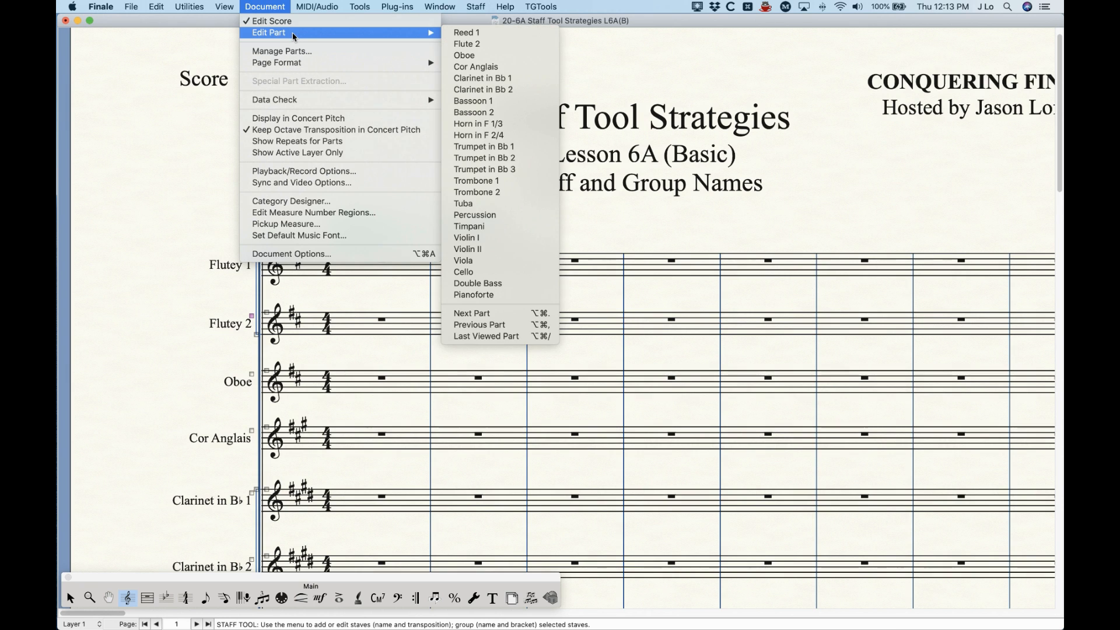
pyautogui.click(470, 47)
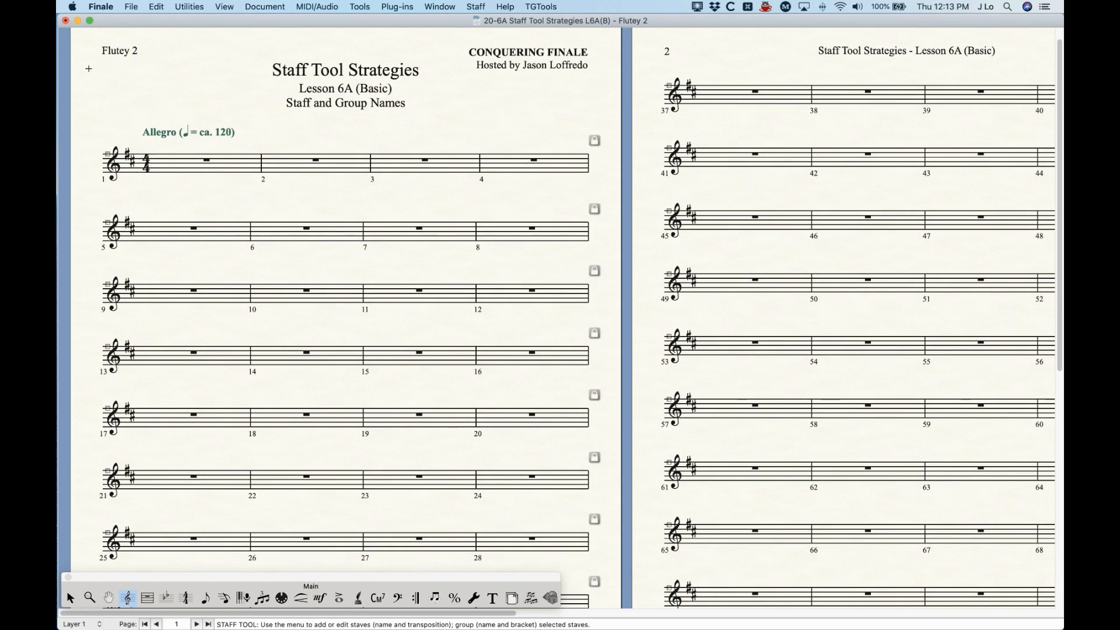
pyautogui.click(265, 7)
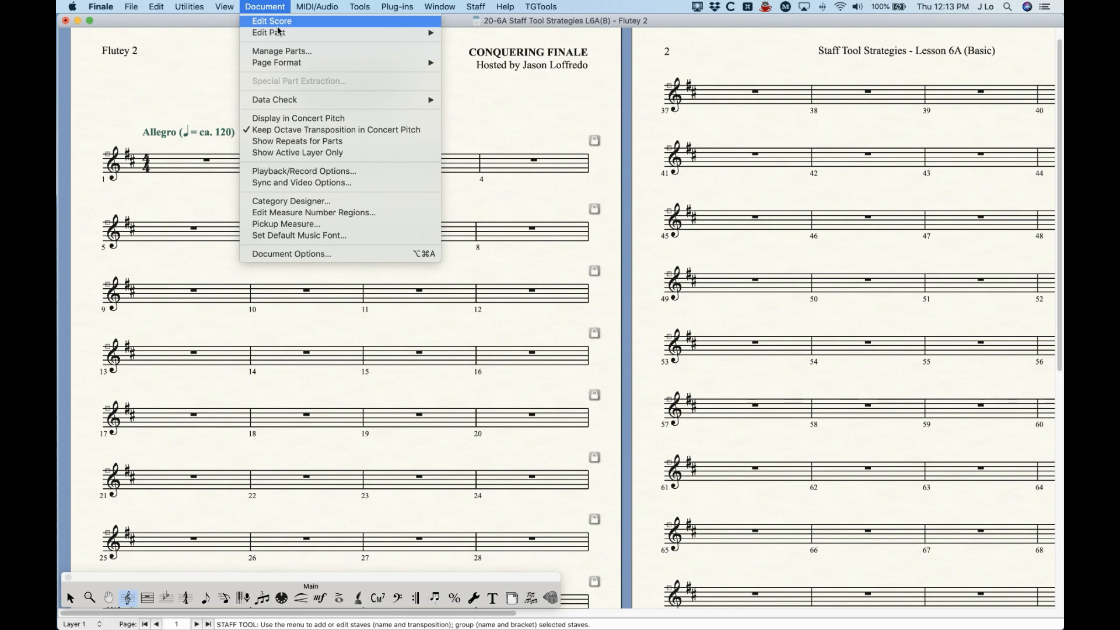
pyautogui.click(325, 52)
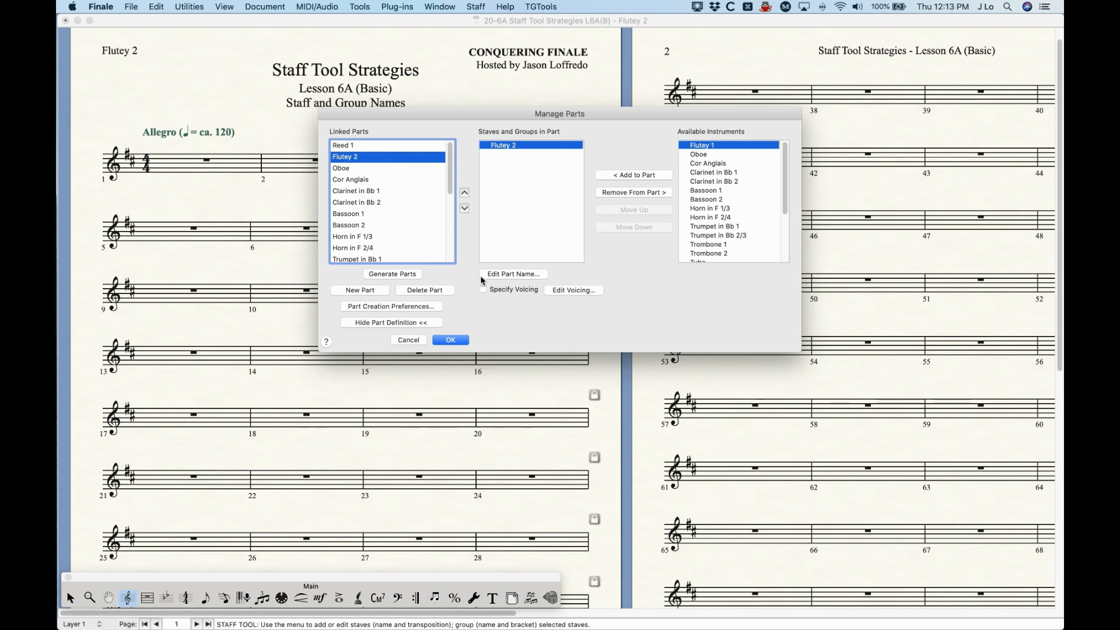
pyautogui.click(452, 339)
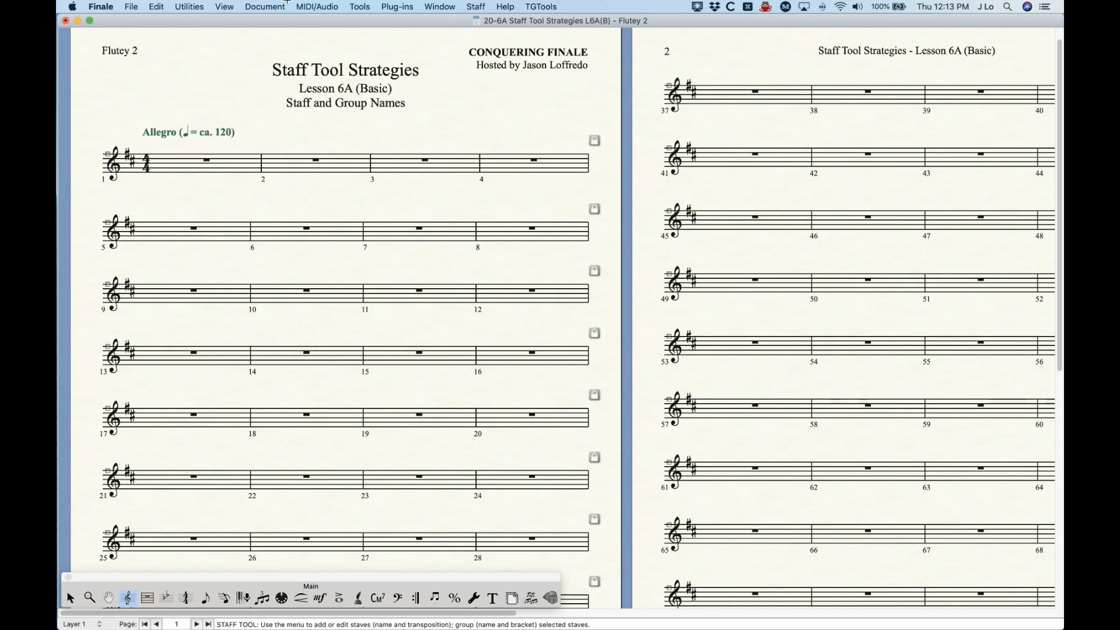
# Step: Examine the names in the linked parts list, first from the Flutey 2 part and again after returning to the score
pyautogui.click(269, 6)
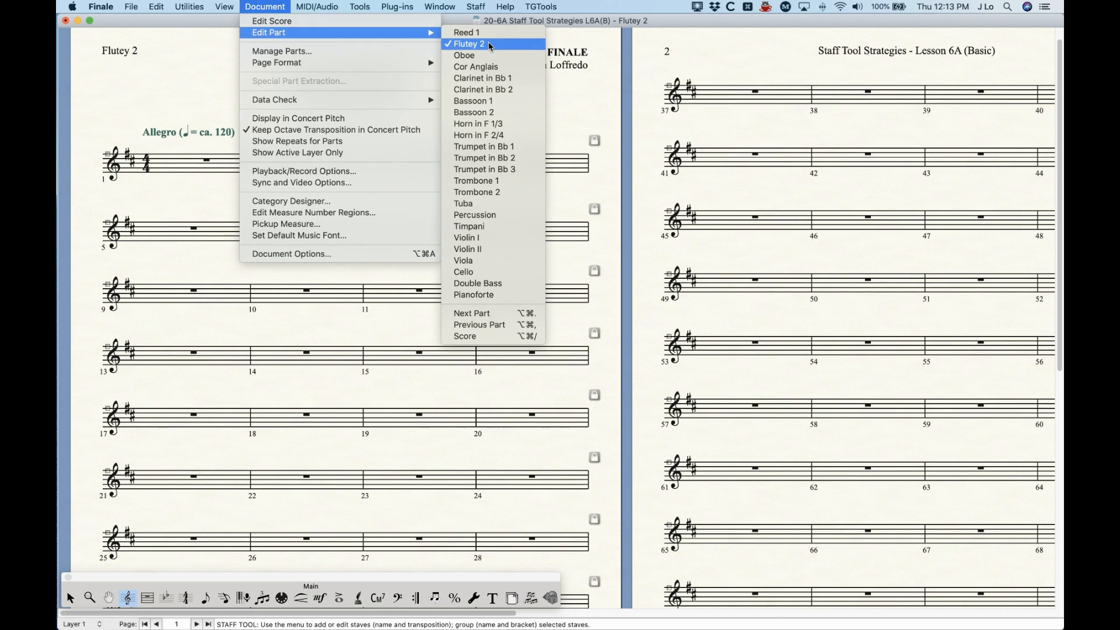
pyautogui.click(254, 23)
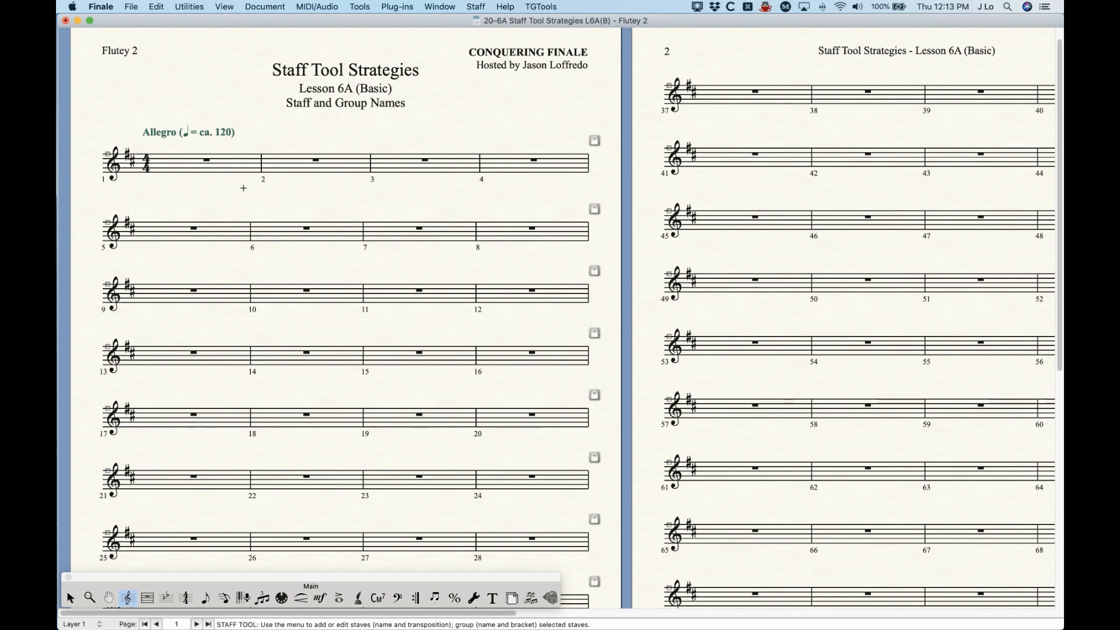
pyautogui.click(265, 7)
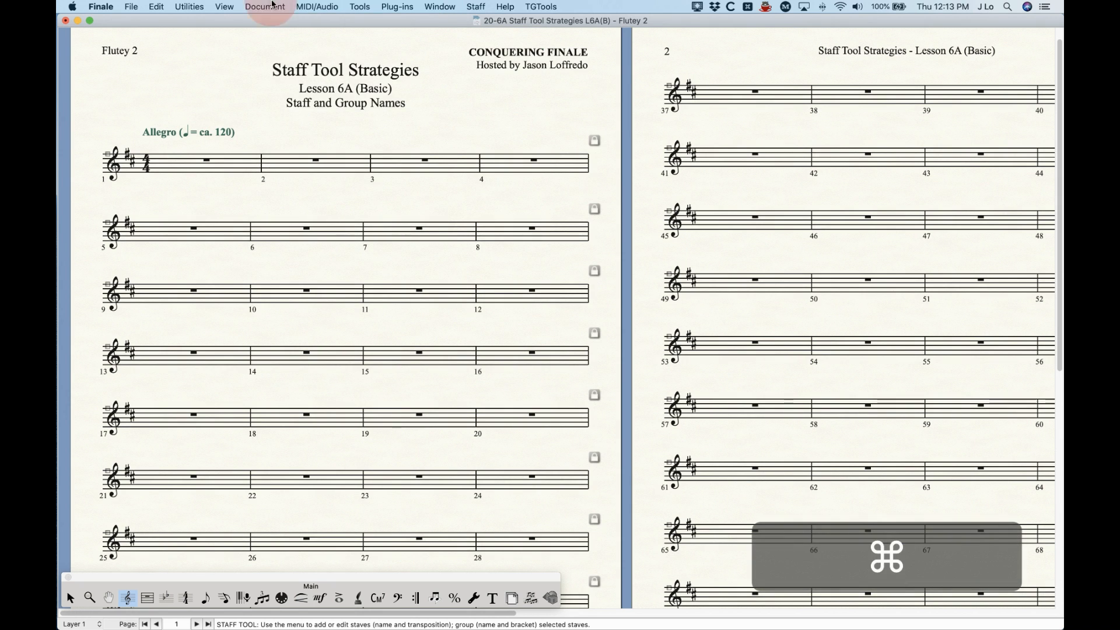
pyautogui.click(273, 24)
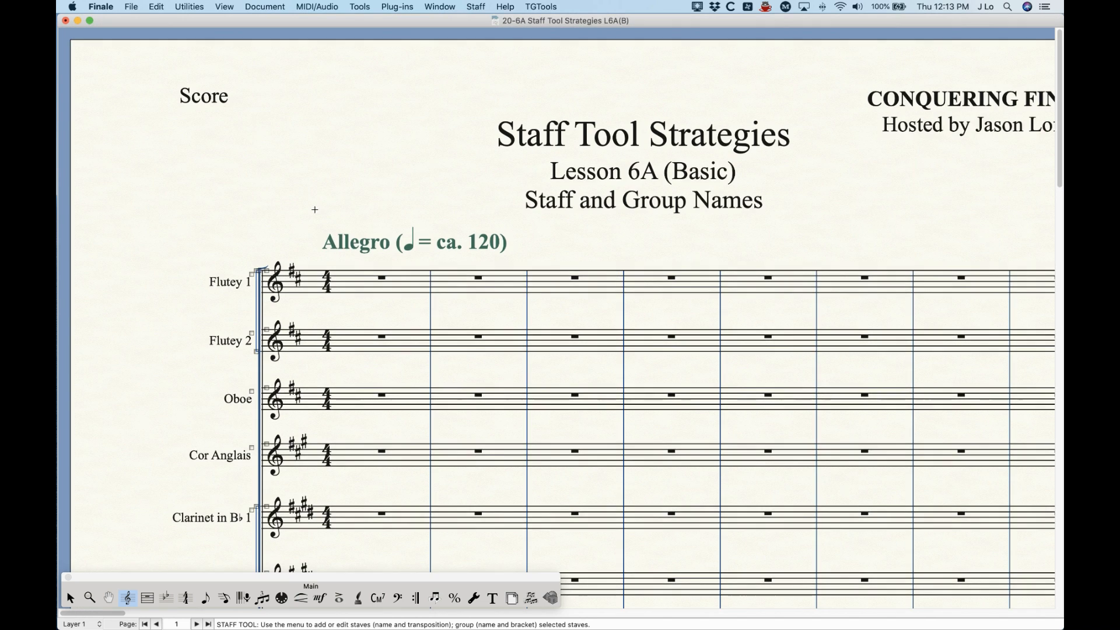
pyautogui.scroll(-1, 310, 216)
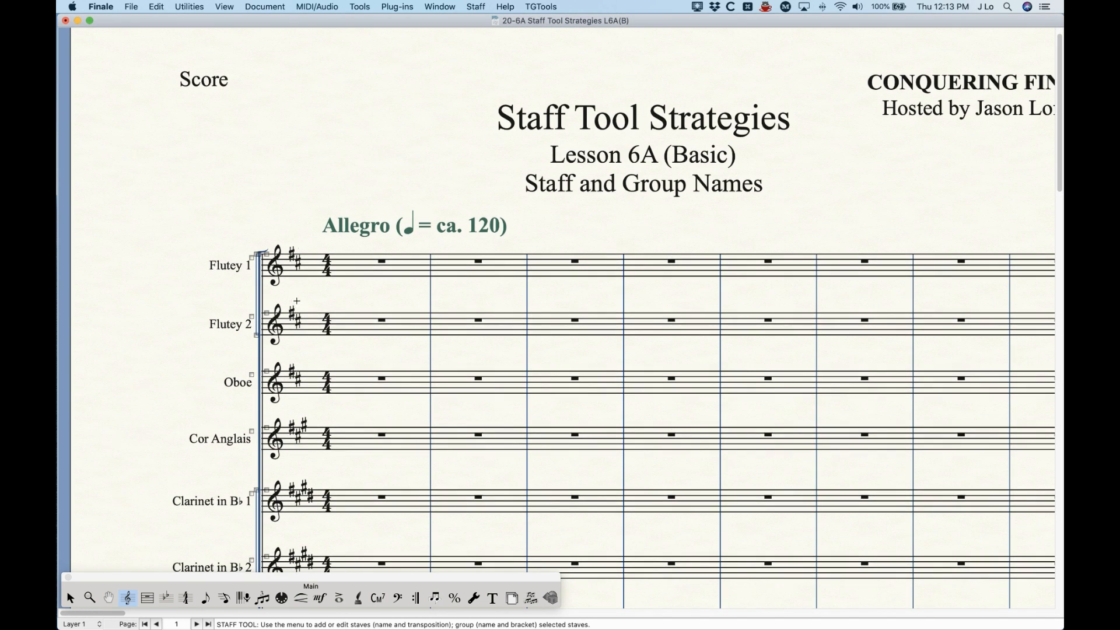
pyautogui.click(272, 6)
pyautogui.moveTo(269, 33)
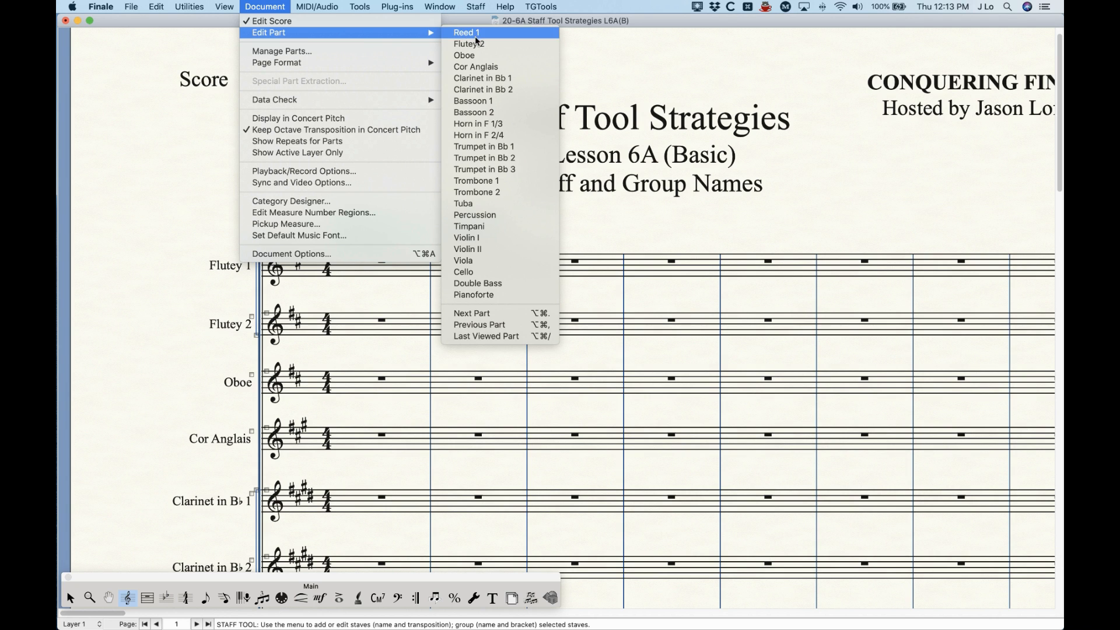
pyautogui.click(261, 4)
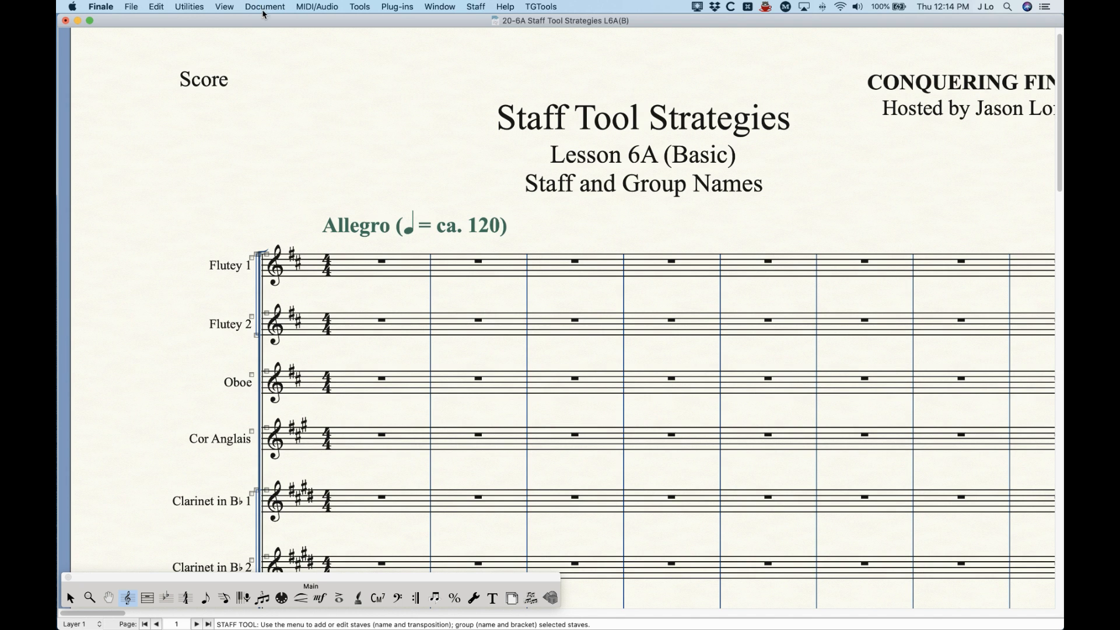
# Step: Examine the full names down page 1 of the score and the name editing options and text of Flutey 1, leaving them unedited
pyautogui.scroll(-20, 291, 211)
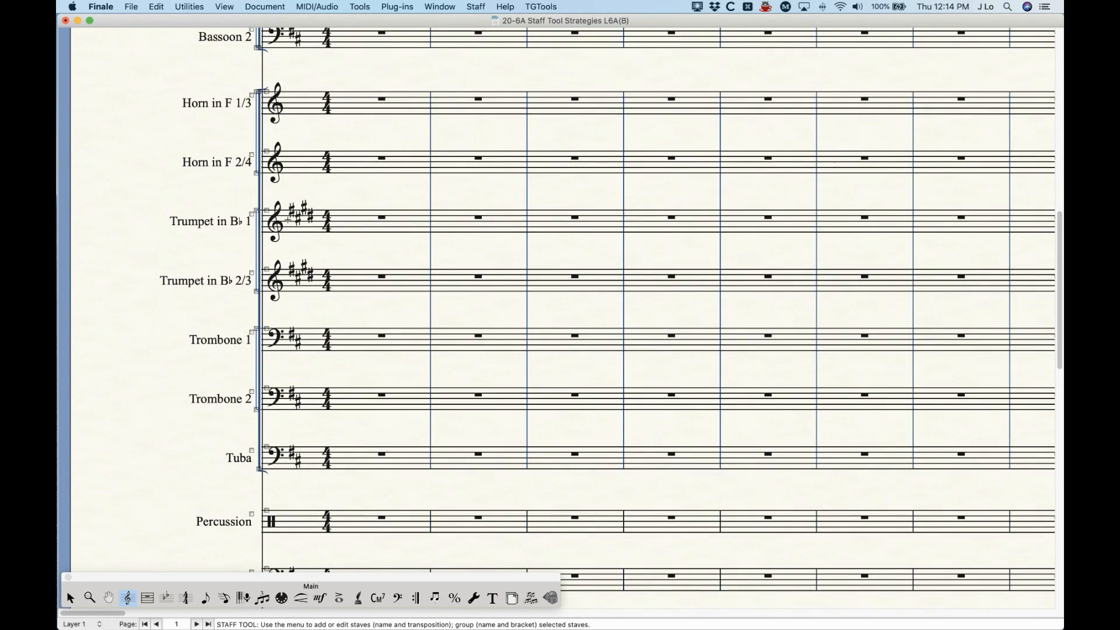
pyautogui.scroll(-5, 560, 303)
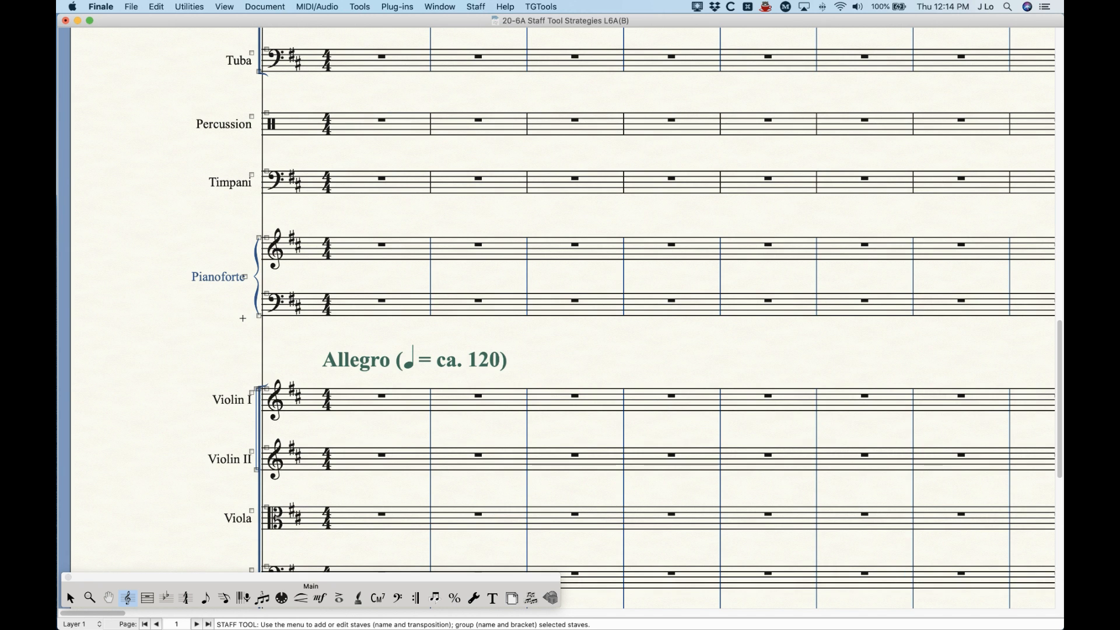
pyautogui.scroll(15, 242, 318)
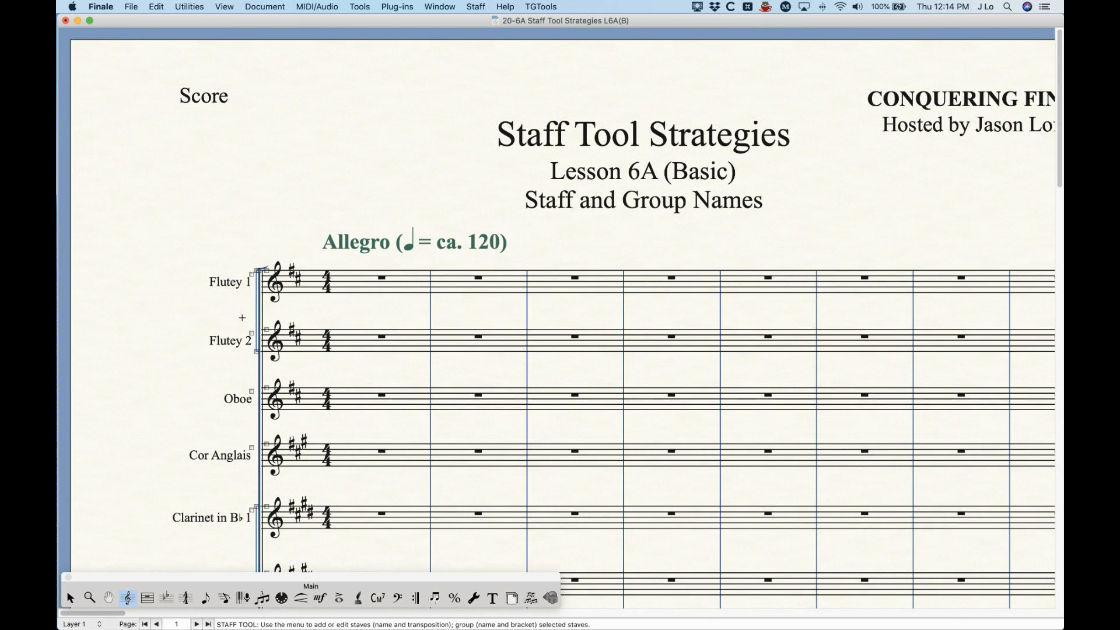
pyautogui.rightClick(251, 275)
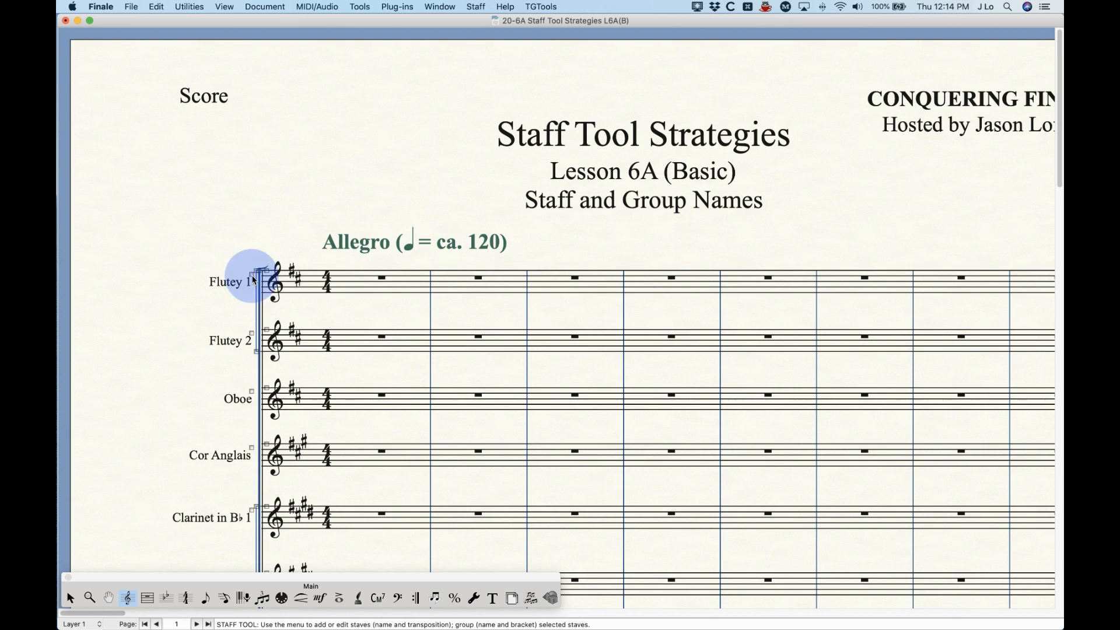
pyautogui.click(280, 222)
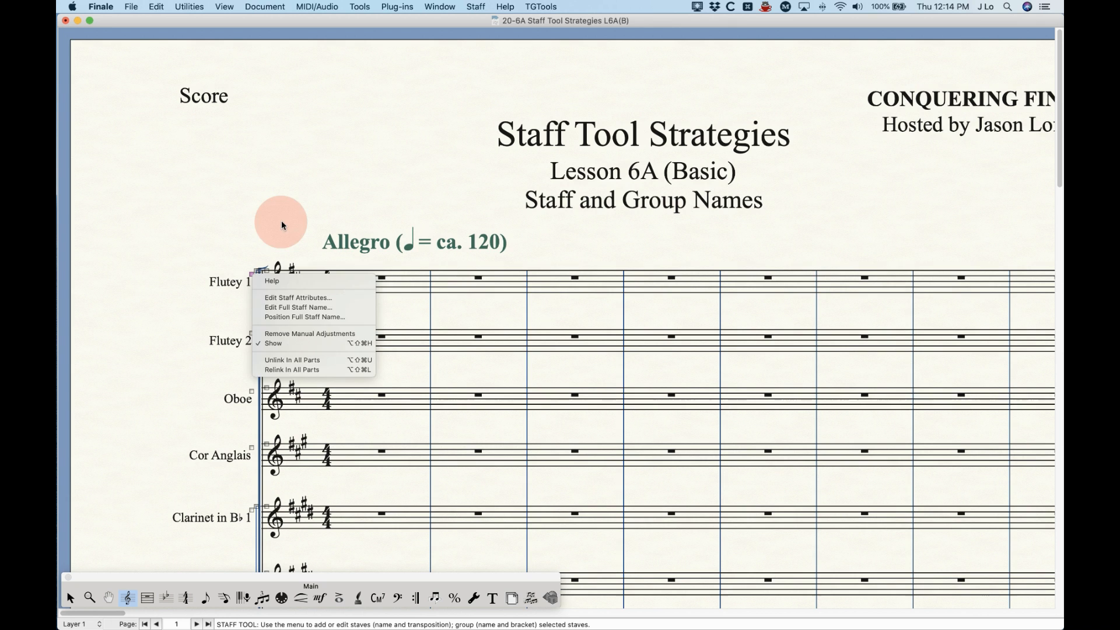
pyautogui.keyDown('alt'); pyautogui.doubleClick(252, 273); pyautogui.keyUp('alt')
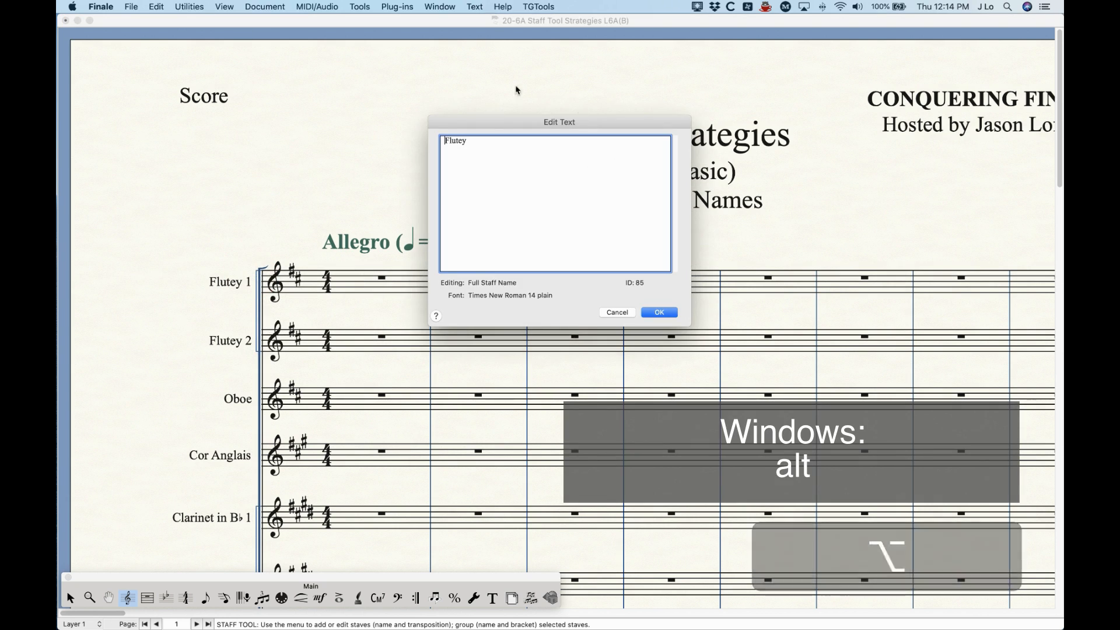
pyautogui.click(612, 310)
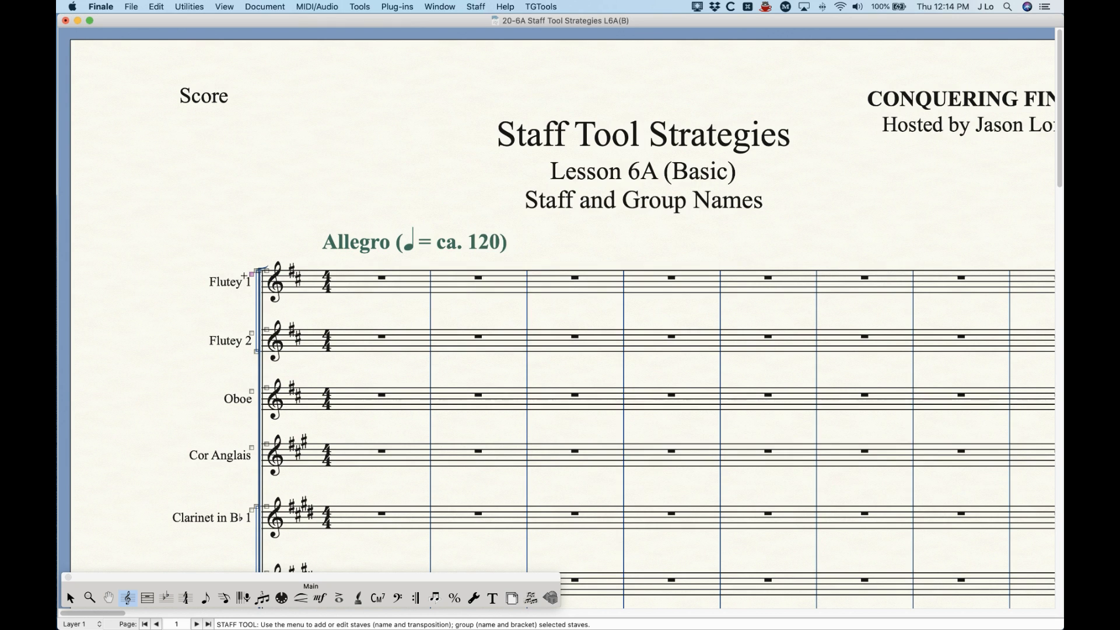
pyautogui.rightClick(252, 275)
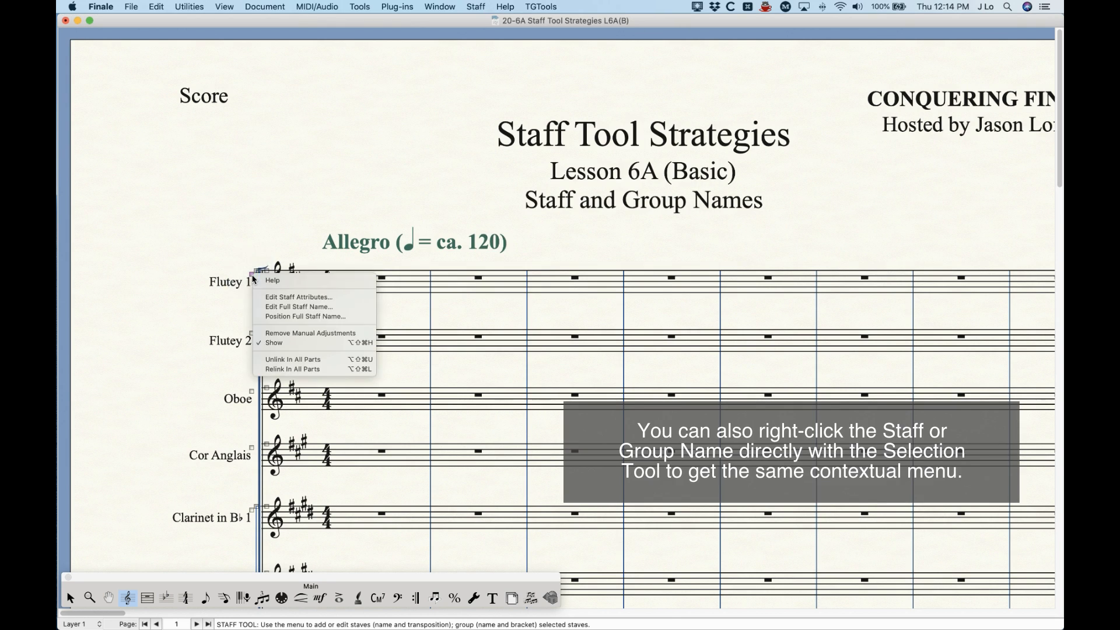
pyautogui.click(267, 206)
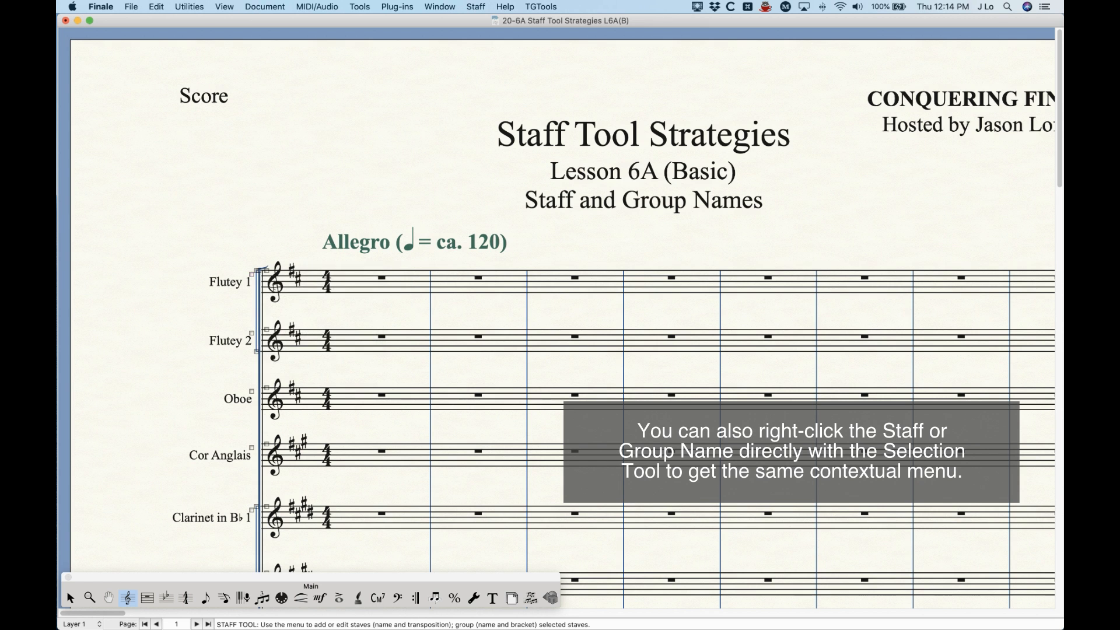
# Step: Examine the abbreviated staff name text of the Fl. 1 staff on page 2 of the score, leaving it unedited
pyautogui.hscroll(15, 607, 292)
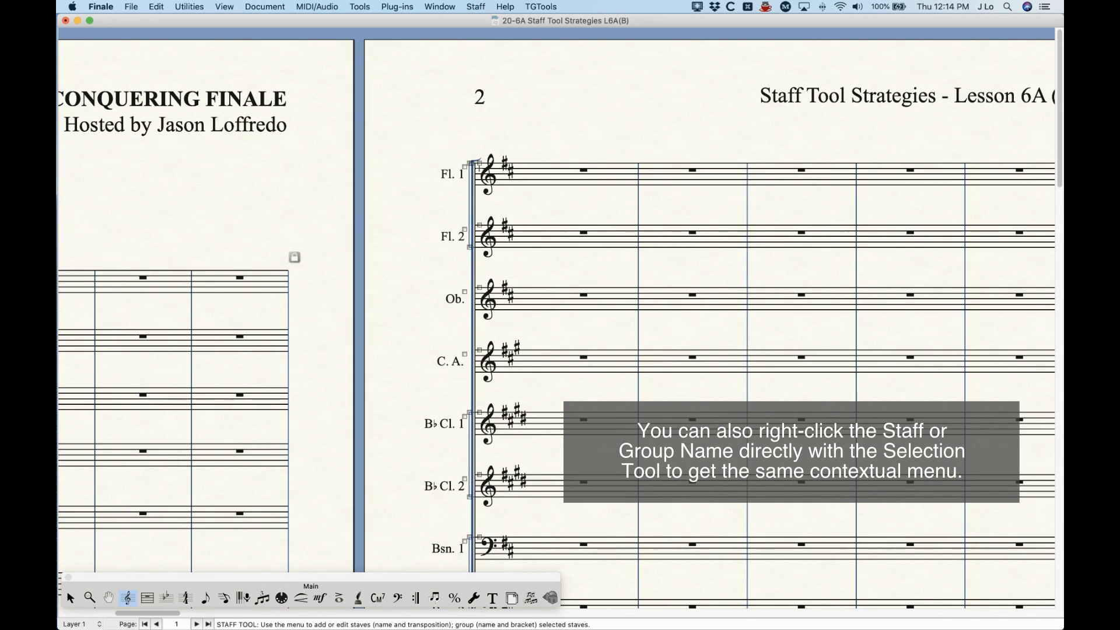
pyautogui.rightClick(460, 172)
pyautogui.click(457, 142)
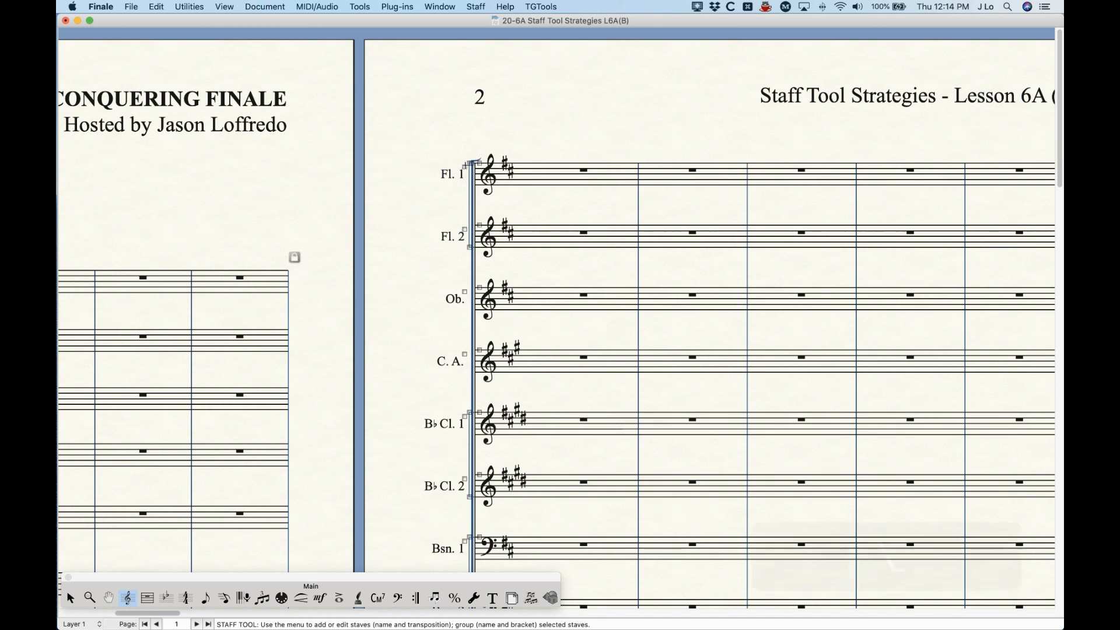
pyautogui.keyDown('alt'); pyautogui.doubleClick(462, 164); pyautogui.keyUp('alt')
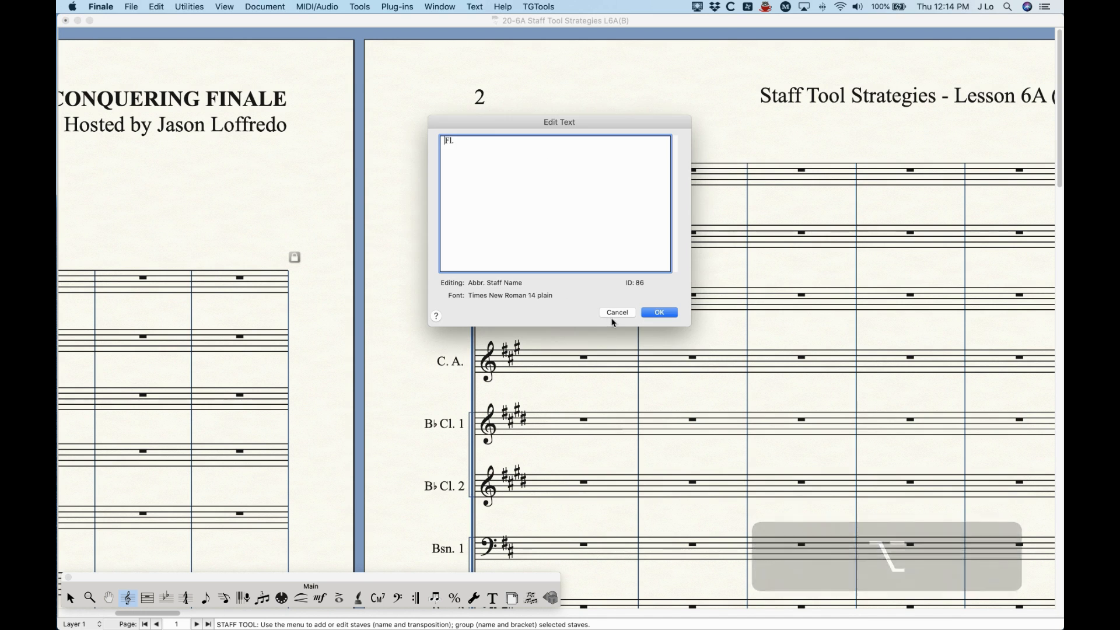
pyautogui.click(616, 313)
# Step: Compare the full staff names on page 1 with the abbreviated names on page 2, using the Selection Tool to hide the handles
pyautogui.hscroll(-10, 424, 275)
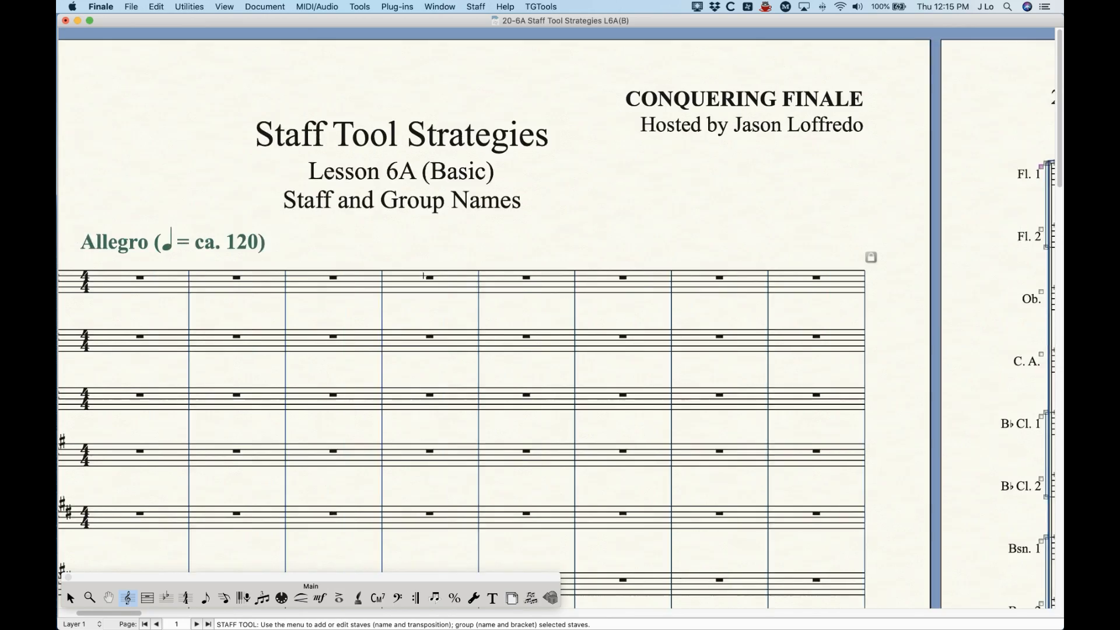
pyautogui.hscroll(-5, 424, 276)
pyautogui.scroll(-5, 408, 278)
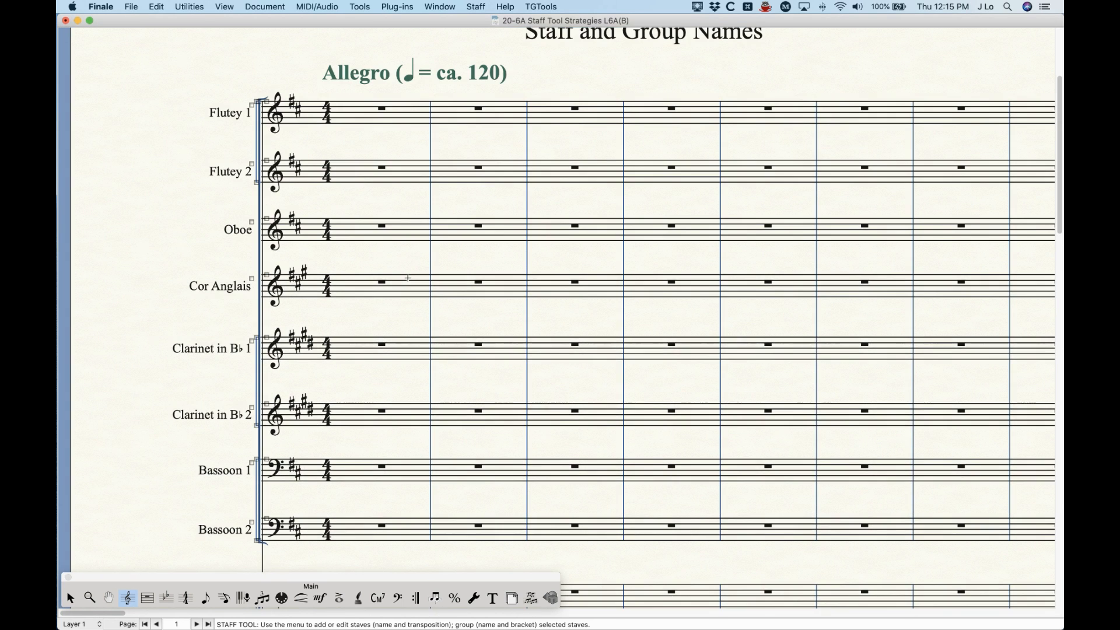
pyautogui.press('super+minus')
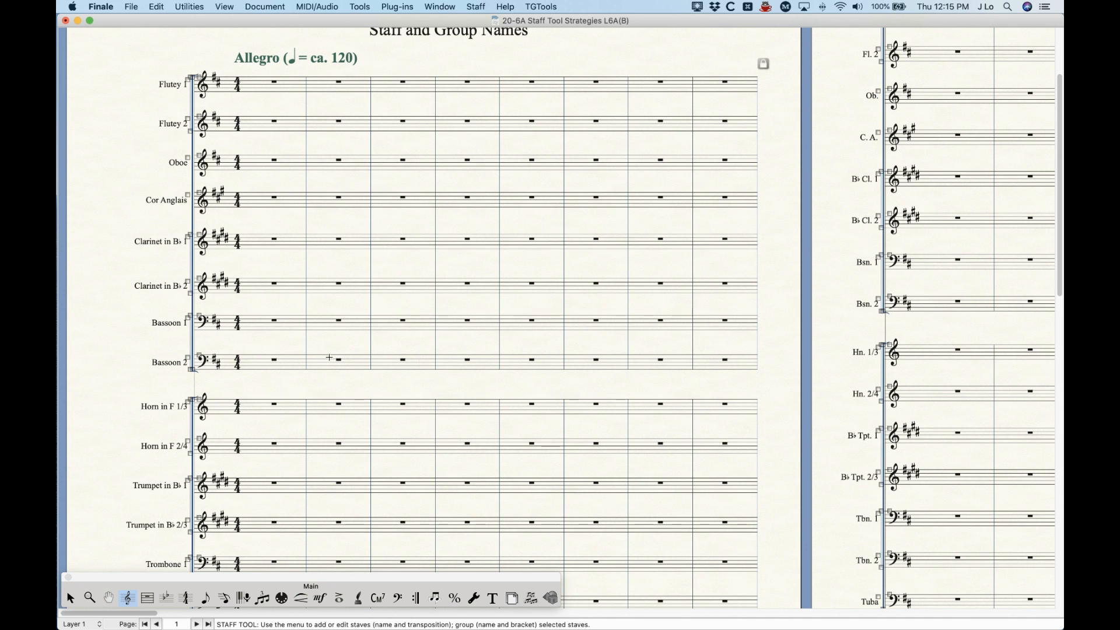
pyautogui.click(70, 598)
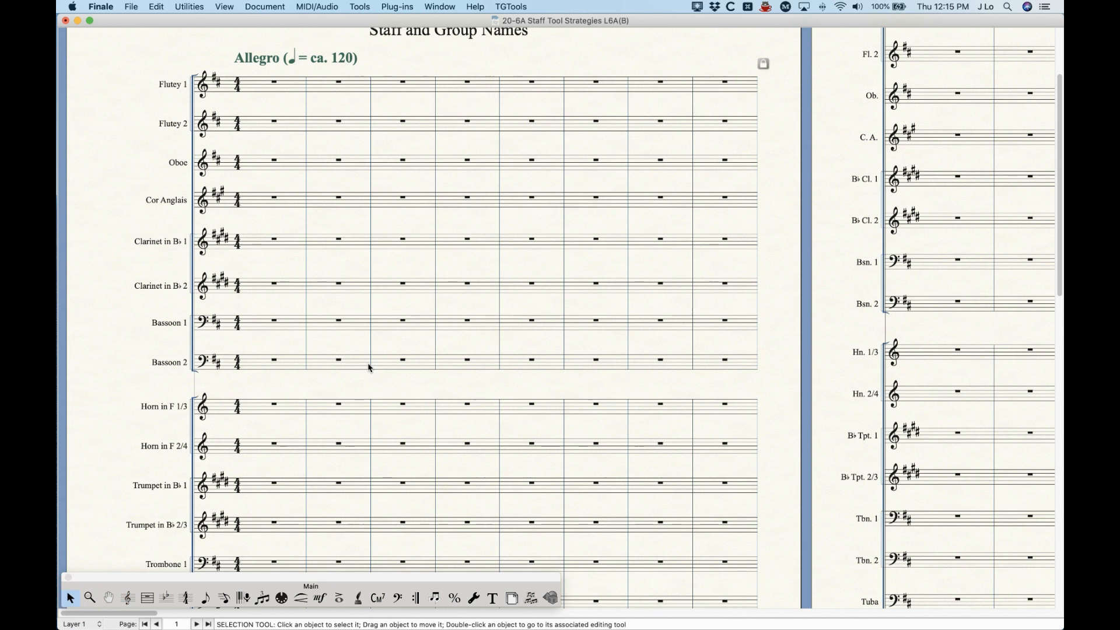
pyautogui.hscroll(10, 368, 368)
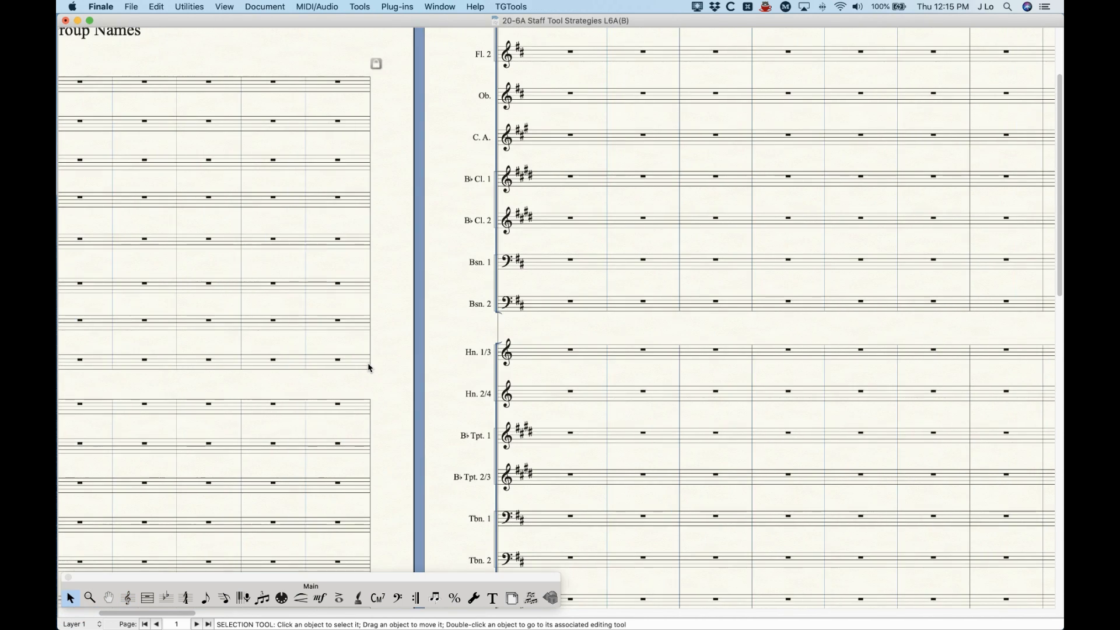
pyautogui.scroll(3, 389, 399)
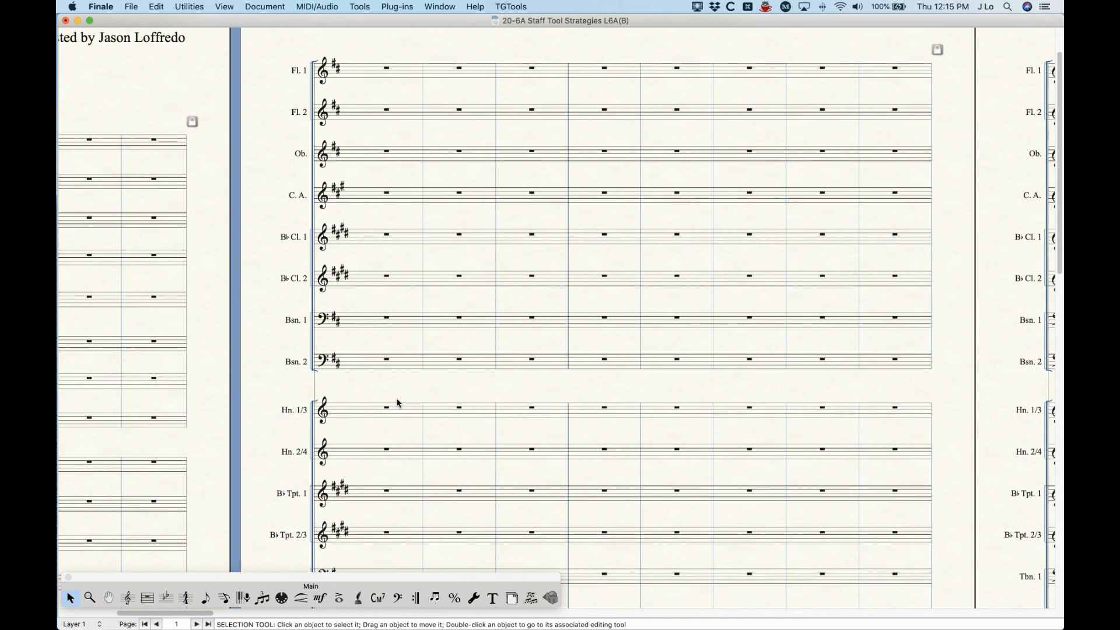
pyautogui.hscroll(1, 396, 403)
pyautogui.press('super')
pyautogui.hscroll(1, 359, 396)
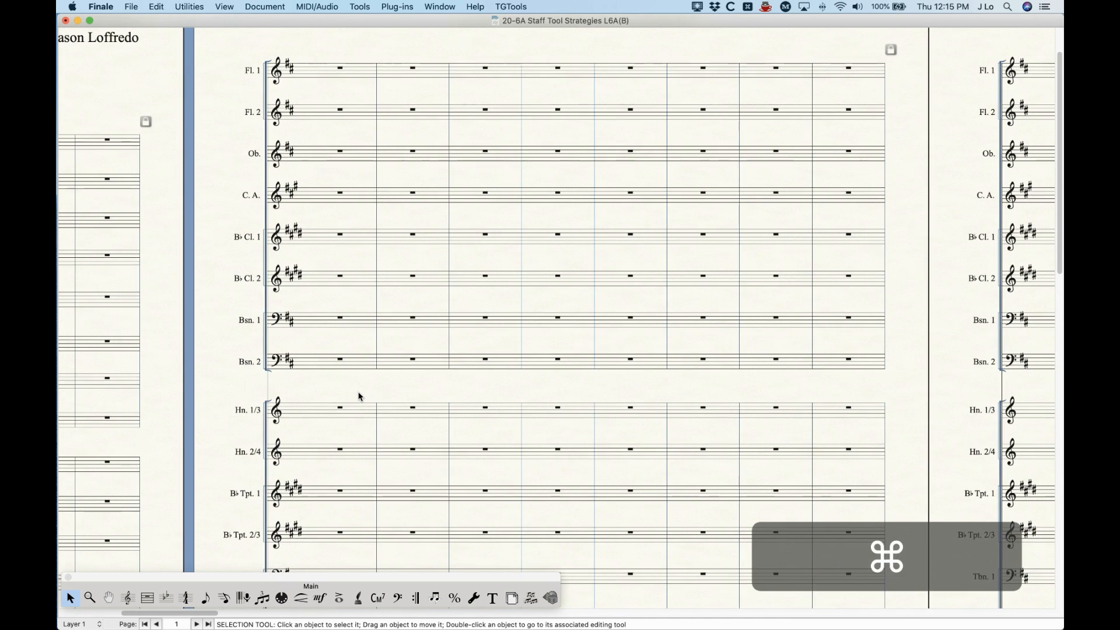
pyautogui.hscroll(1, 360, 394)
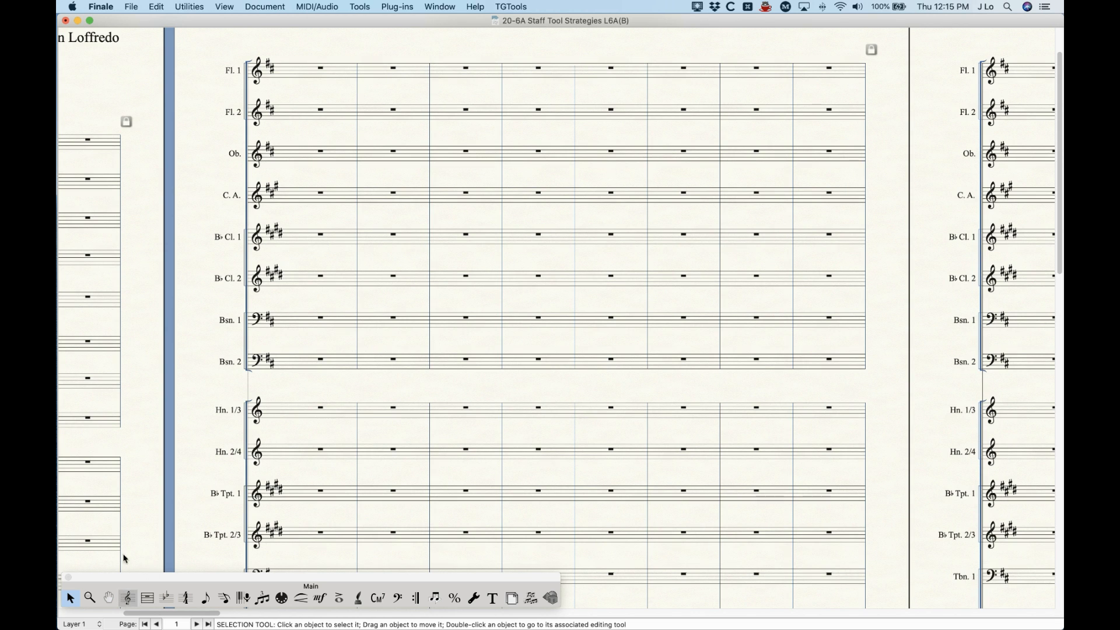
# Step: Change the instrument of the B♭ Cl. 1 staff to Clarinet in E♭ from the first measure of page 2
pyautogui.click(314, 241)
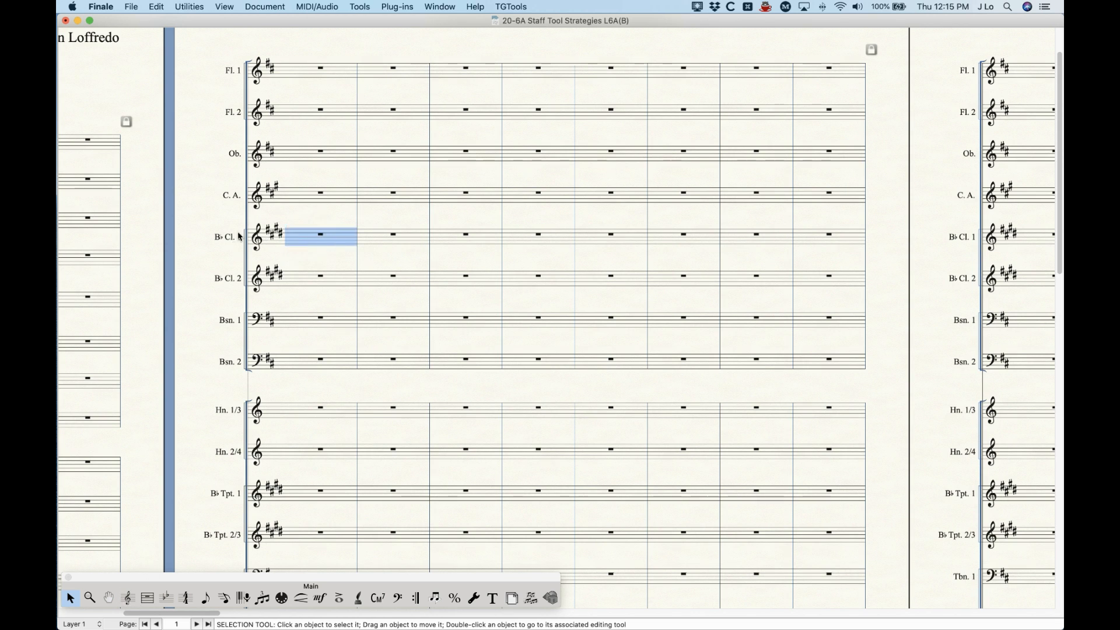
pyautogui.click(189, 7)
pyautogui.click(204, 312)
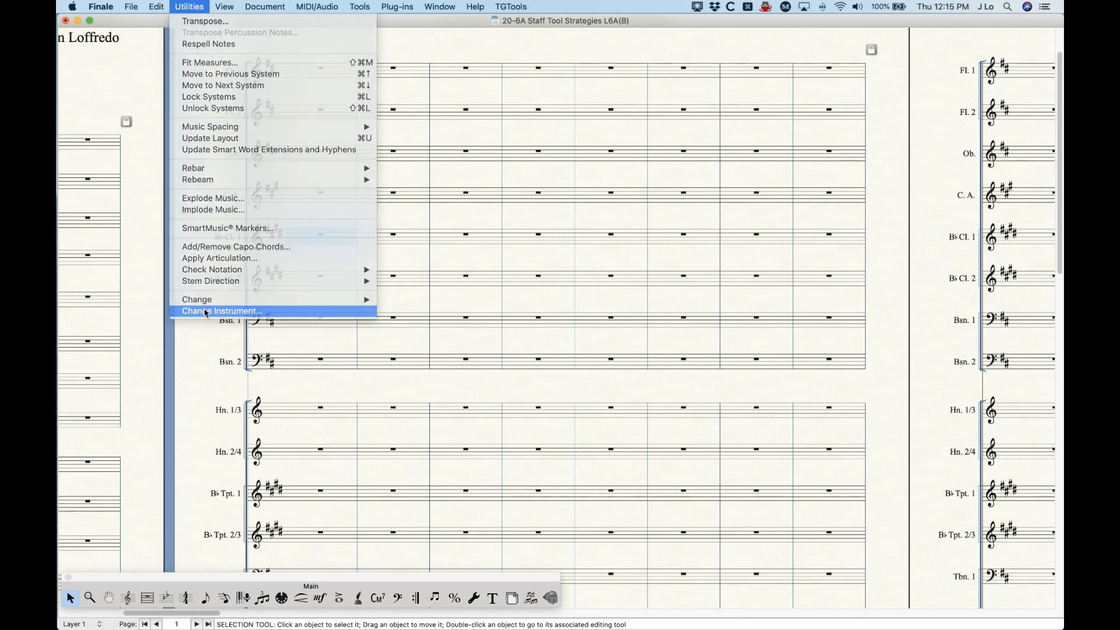
pyautogui.scroll(-3, 674, 234)
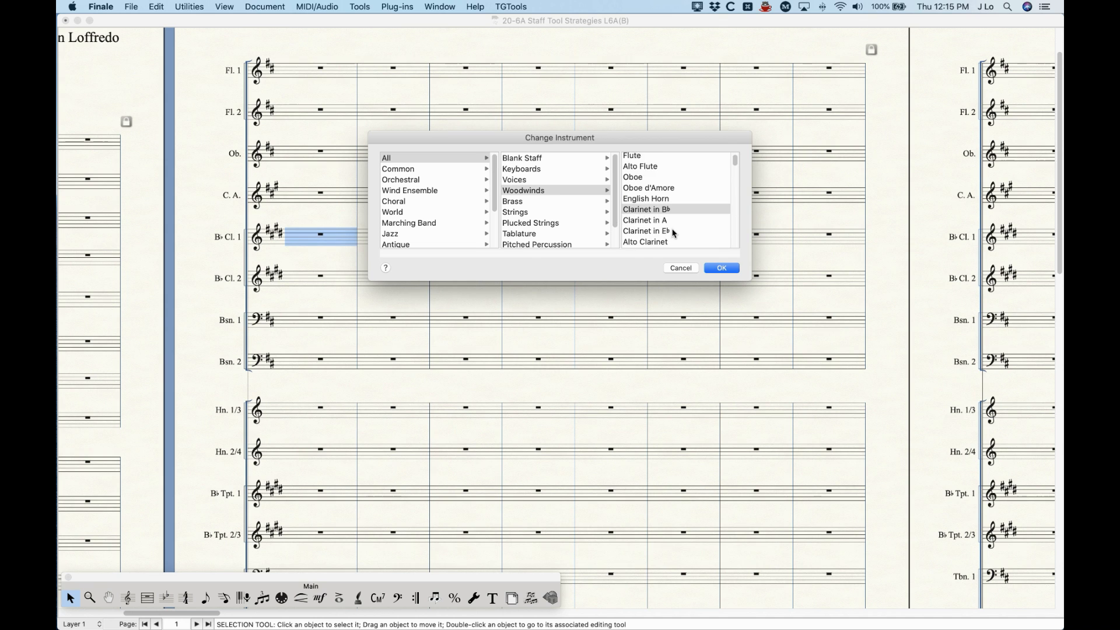
pyautogui.click(656, 216)
pyautogui.click(722, 269)
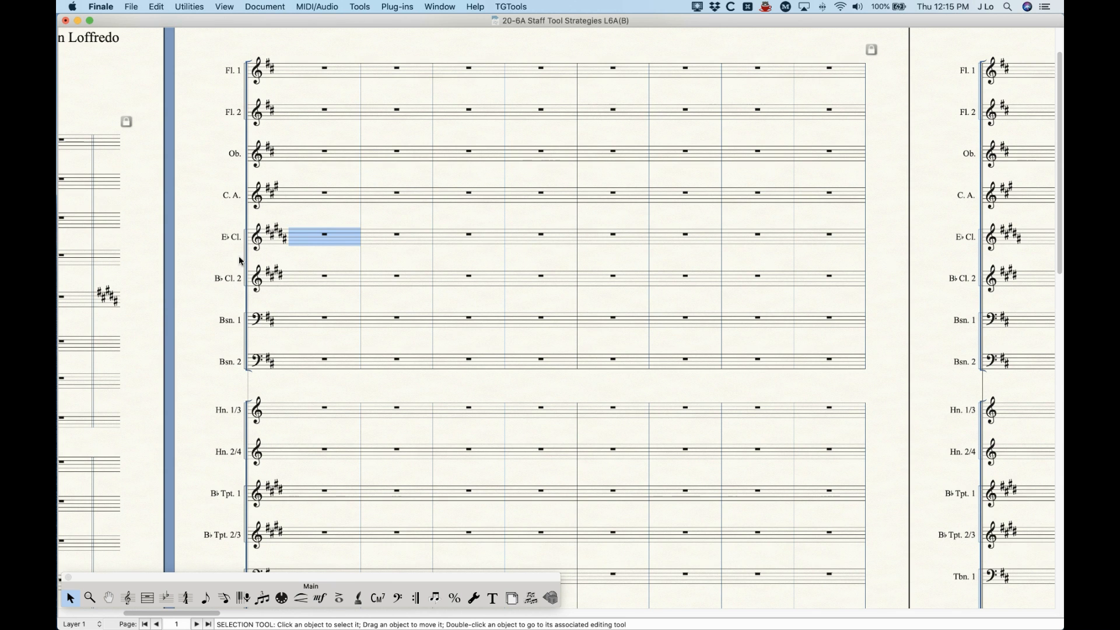
pyautogui.hscroll(-5, 311, 242)
pyautogui.hscroll(5, 311, 242)
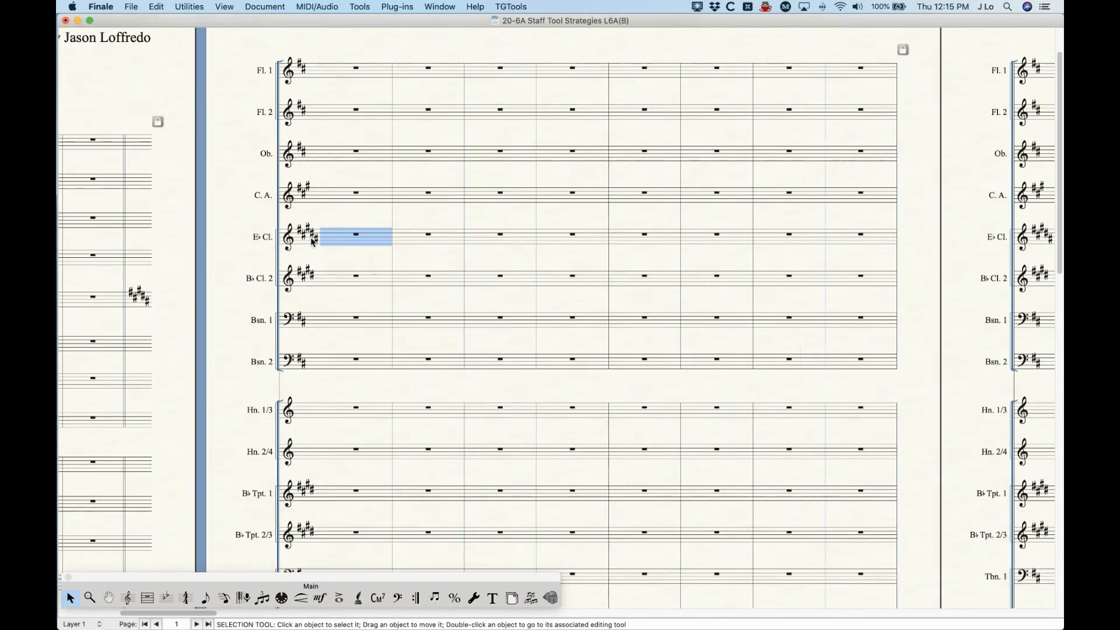
pyautogui.hscroll(3, 311, 240)
pyautogui.hscroll(-5, 310, 238)
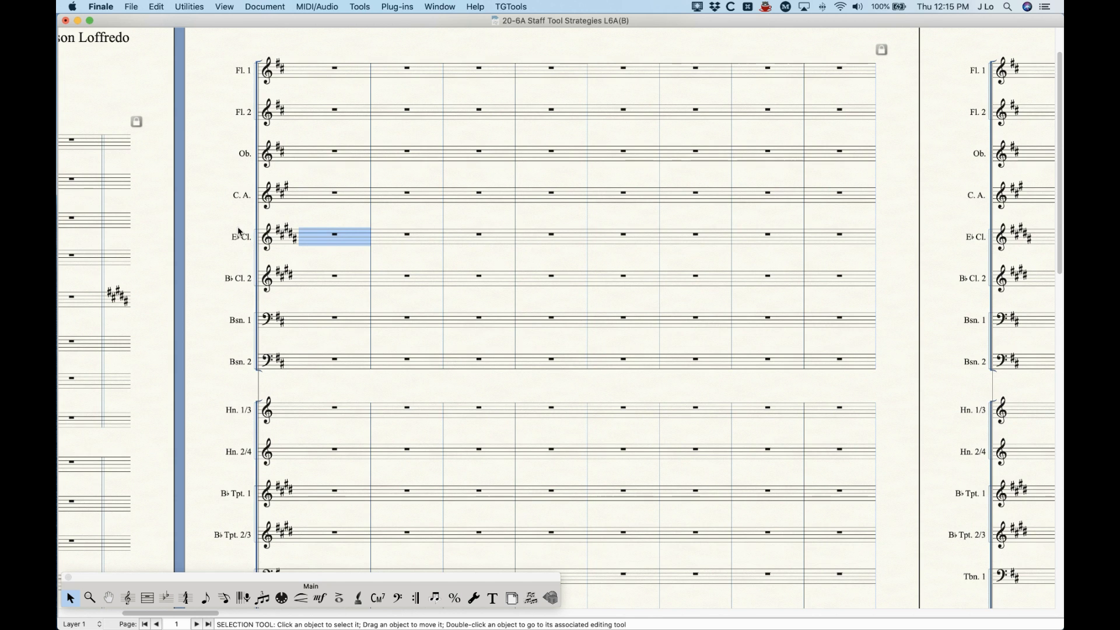
# Step: Examine the Clarinet in Eb entry and its staff settings under Clarinet in Bb 1 in the ScoreManager
pyautogui.press('super+k')
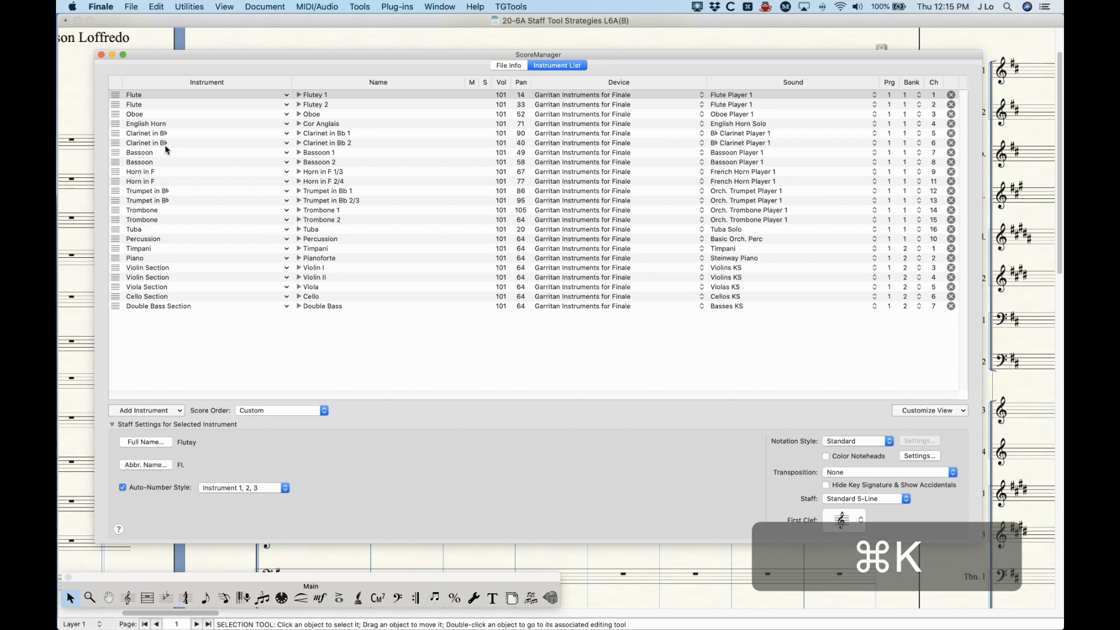
pyautogui.click(116, 134)
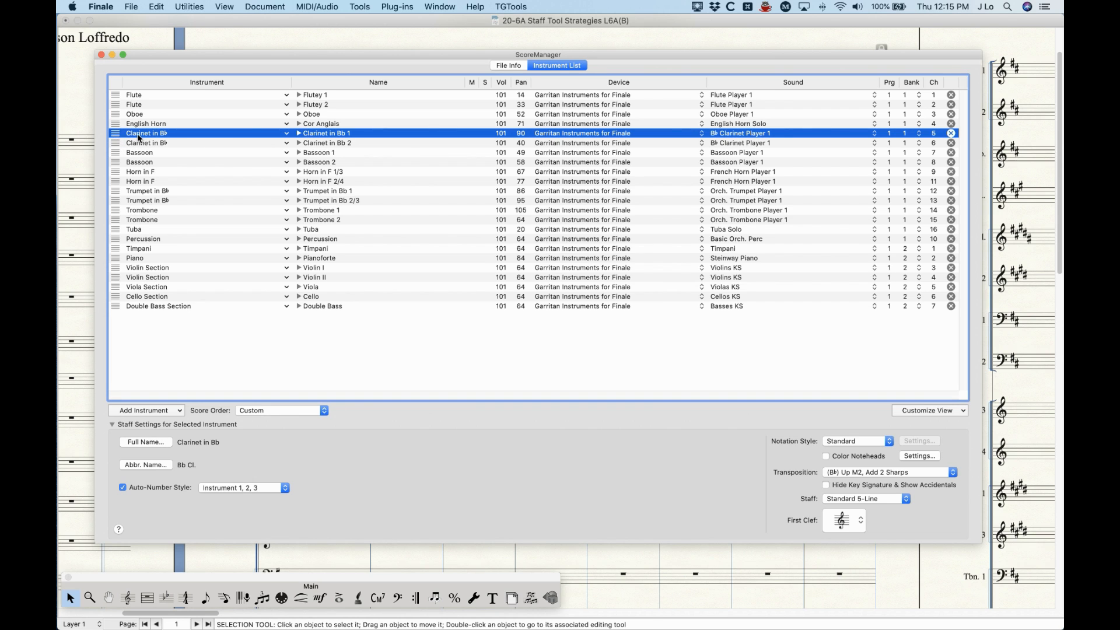
pyautogui.click(298, 133)
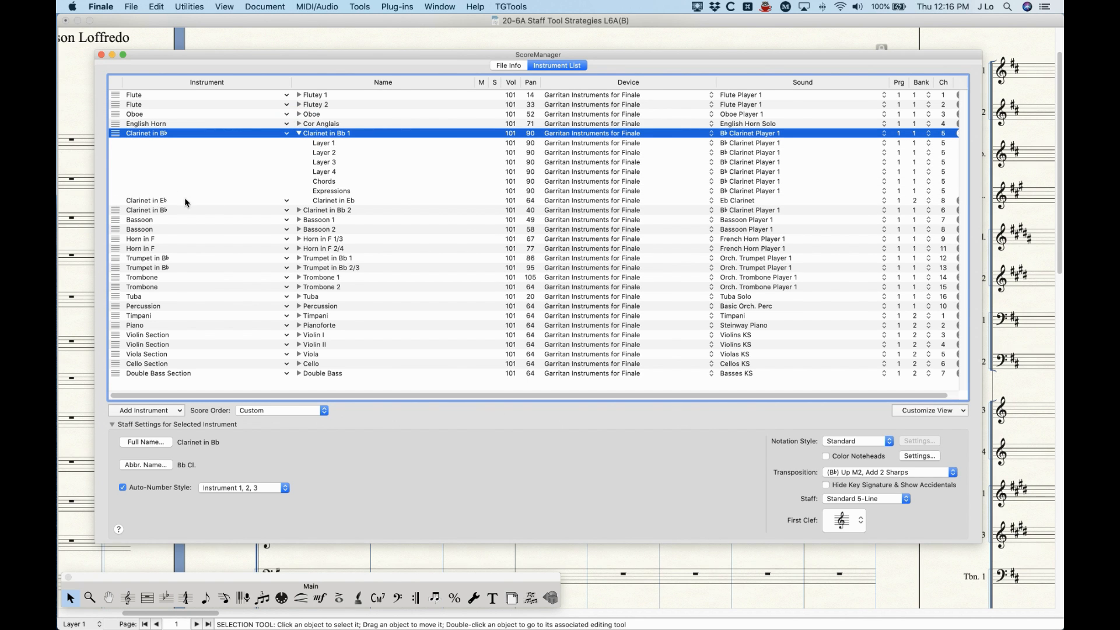
pyautogui.click(117, 203)
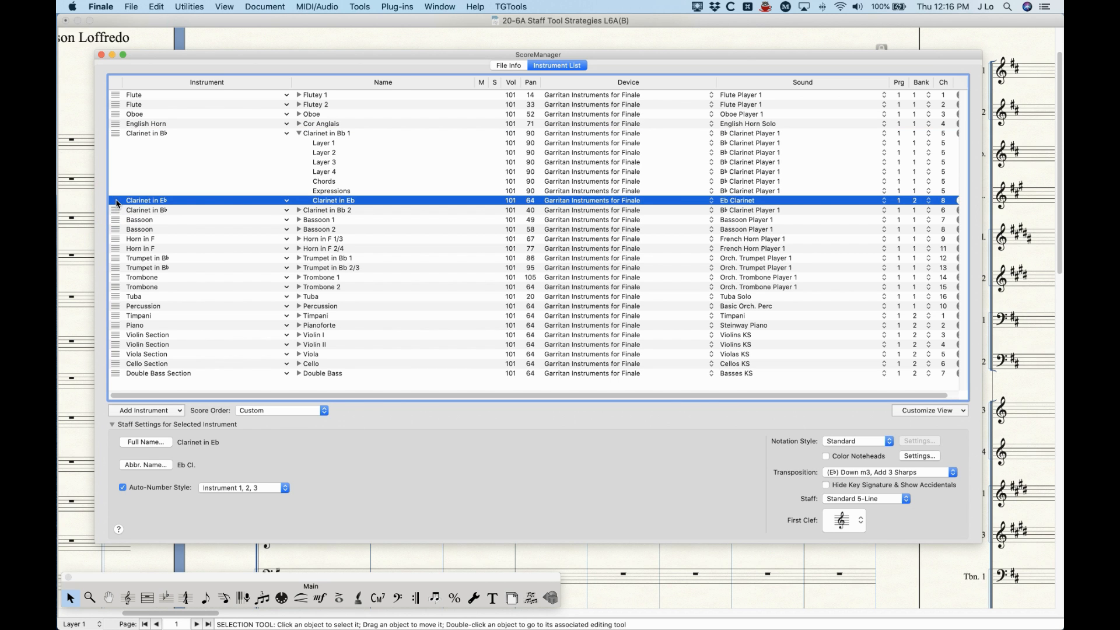
pyautogui.hscroll(2, 770, 221)
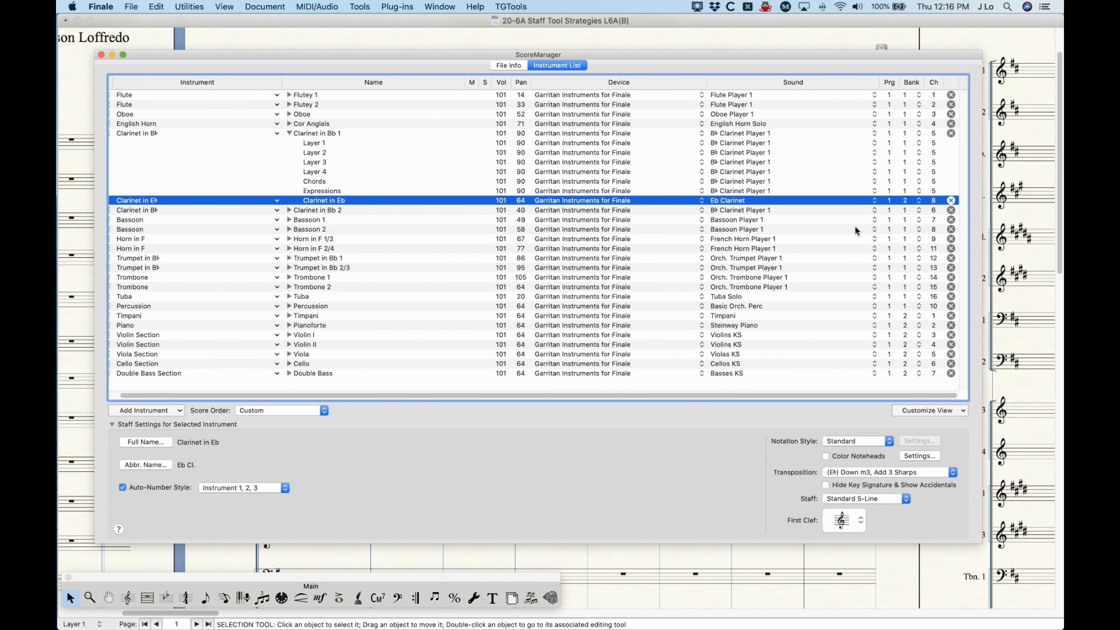
pyautogui.hscroll(-2, 845, 222)
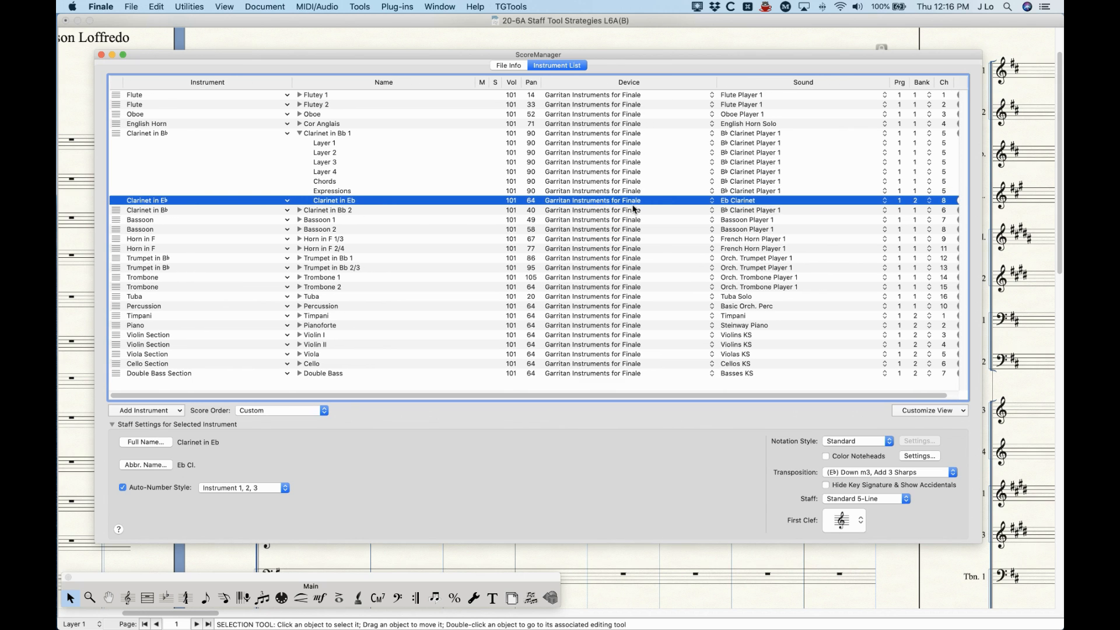
# Step: Add the Start Measure column to the ScoreManager instrument list, check the Clarinet in Eb entry and close the window
pyautogui.click(953, 410)
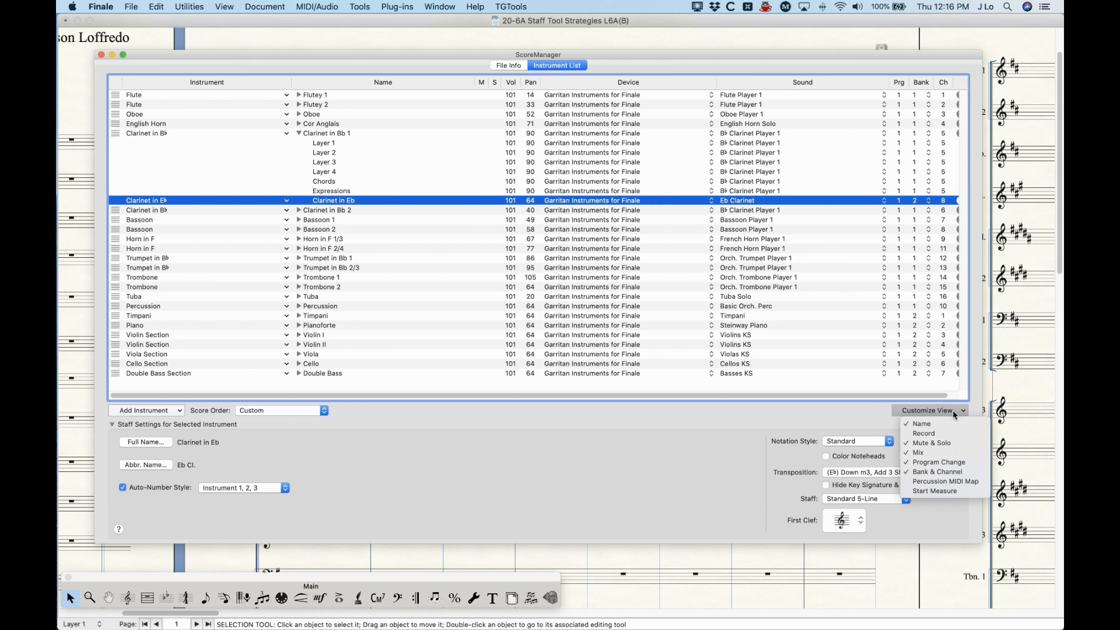
pyautogui.click(951, 491)
pyautogui.hscroll(3, 869, 225)
pyautogui.hscroll(-2, 918, 202)
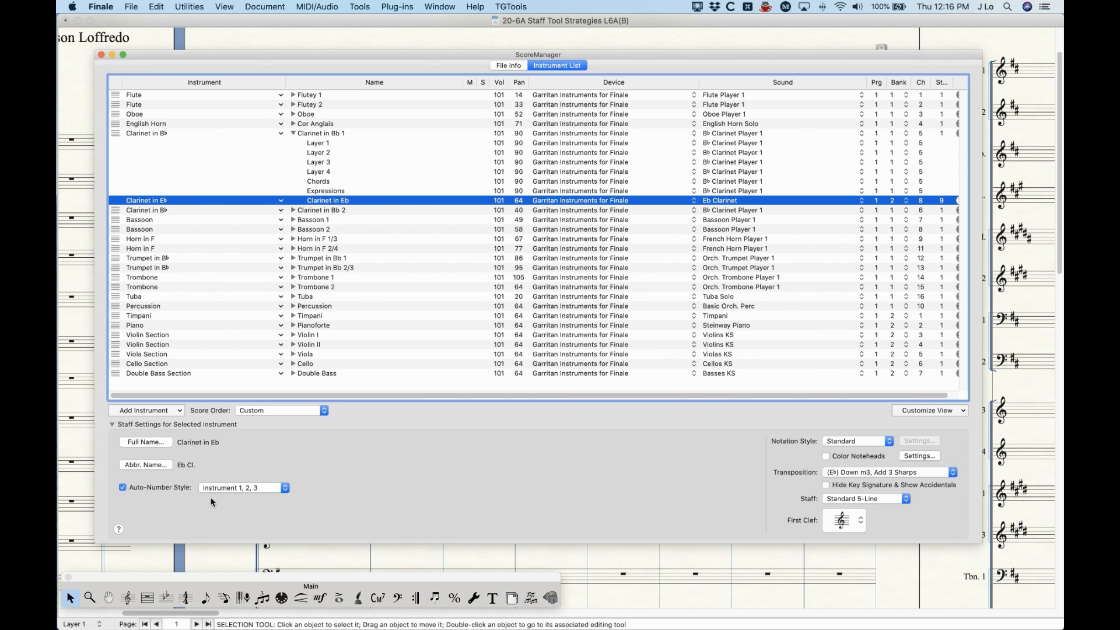
pyautogui.click(102, 55)
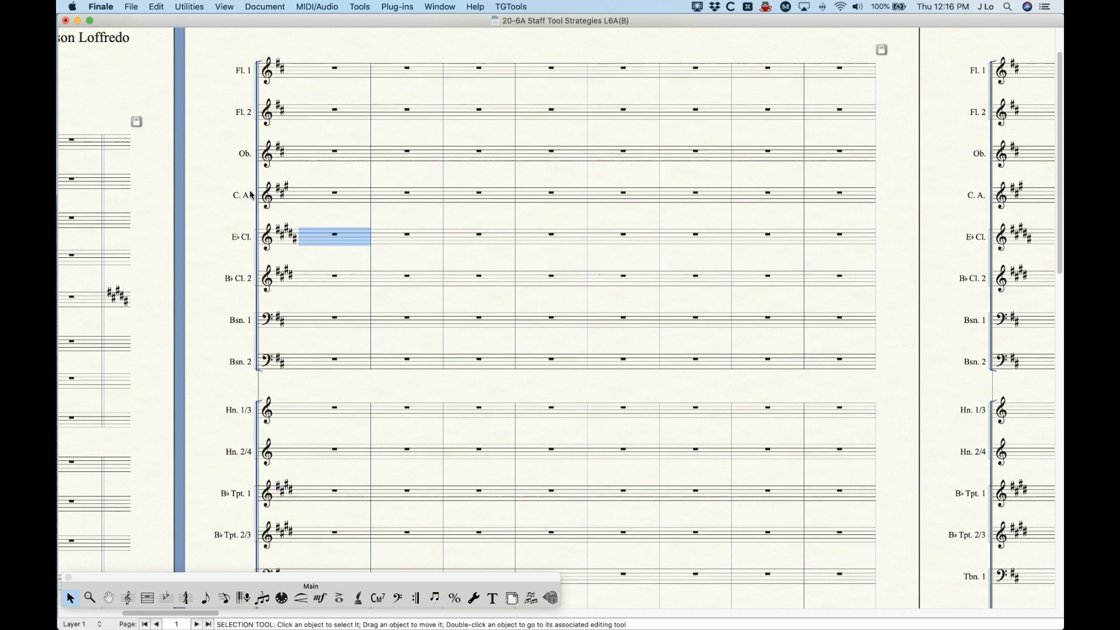
# Step: Change the instrument of the B♭ Cl. 2 staff to Clarinet in E♭ from the first measure of page 2
pyautogui.click(318, 278)
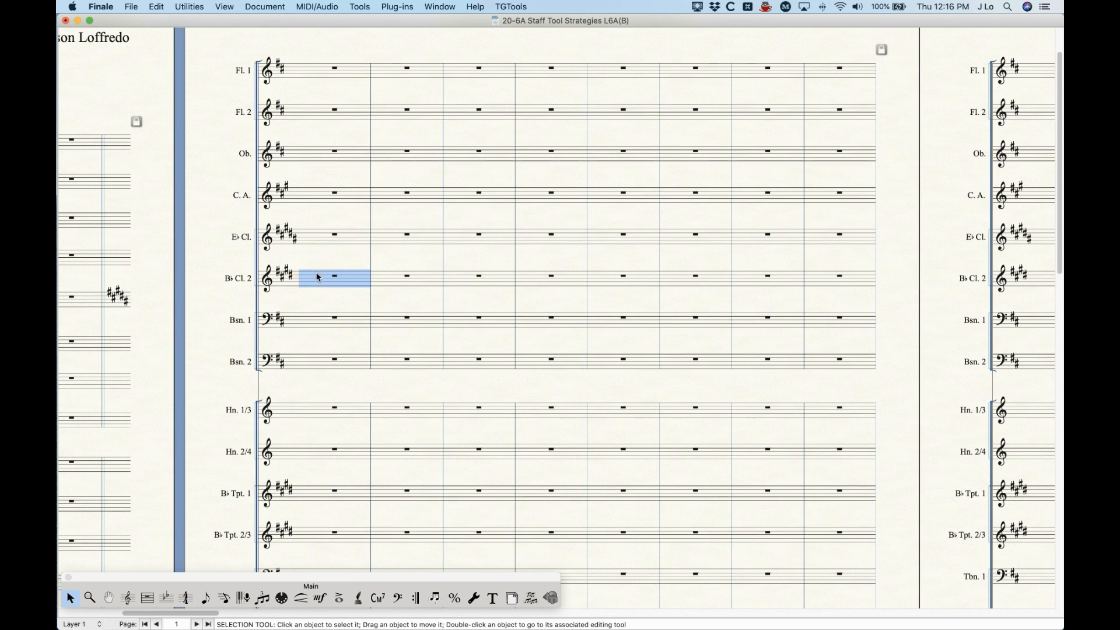
pyautogui.click(190, 7)
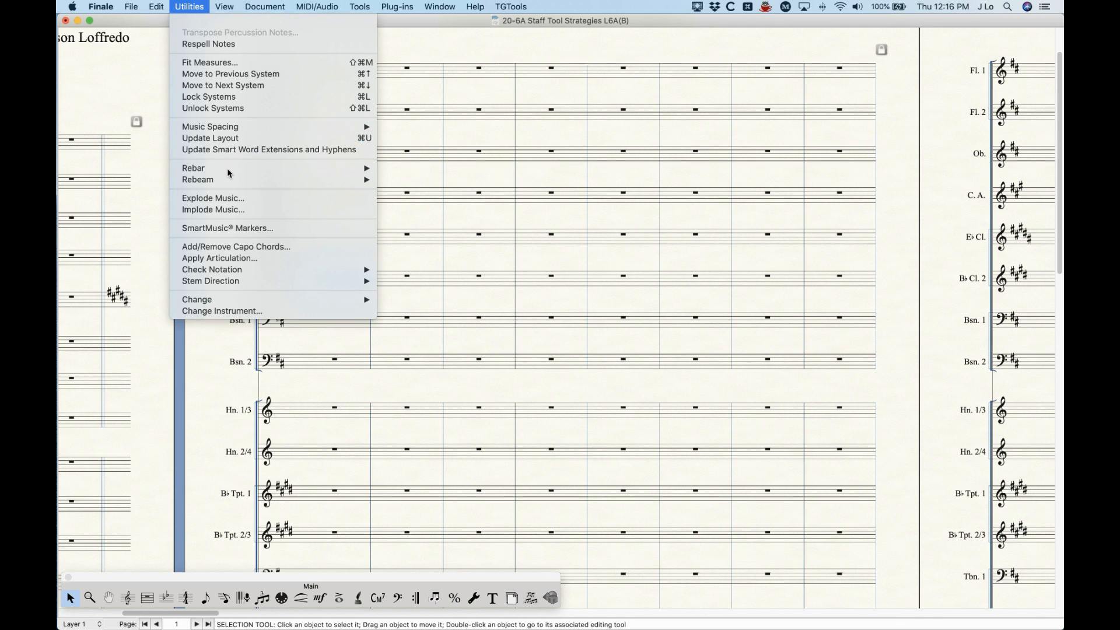
pyautogui.click(230, 311)
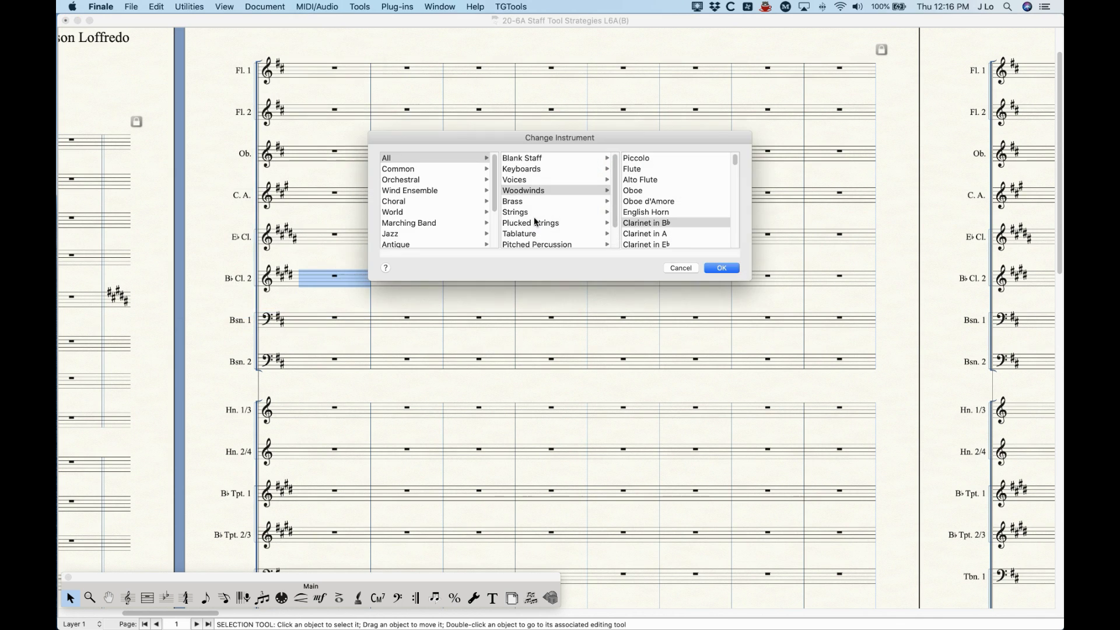
pyautogui.click(652, 246)
pyautogui.click(725, 270)
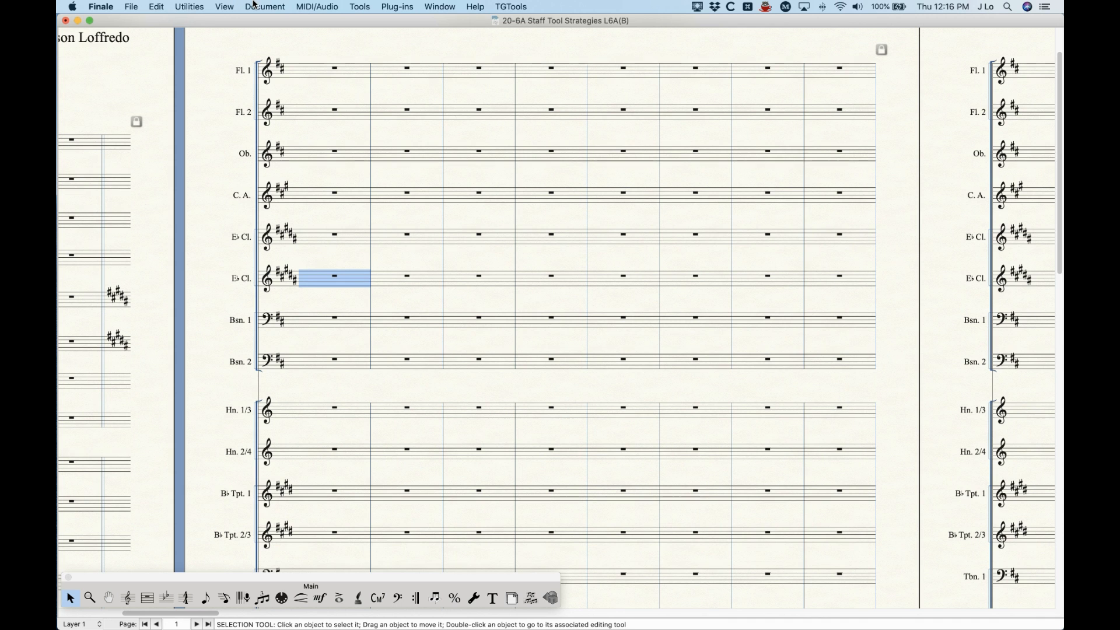
# Step: Examine the Clarinet in Eb entry under Clarinet in Bb 2 in the ScoreManager, including its full name text, leaving it unedited
pyautogui.press('super+k')
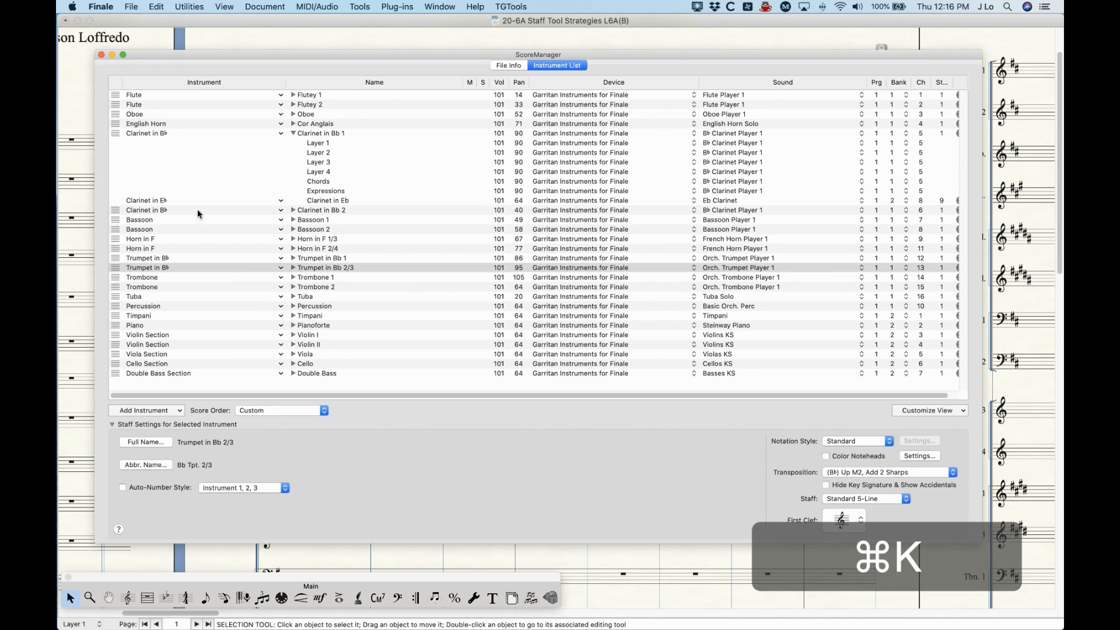
pyautogui.click(294, 211)
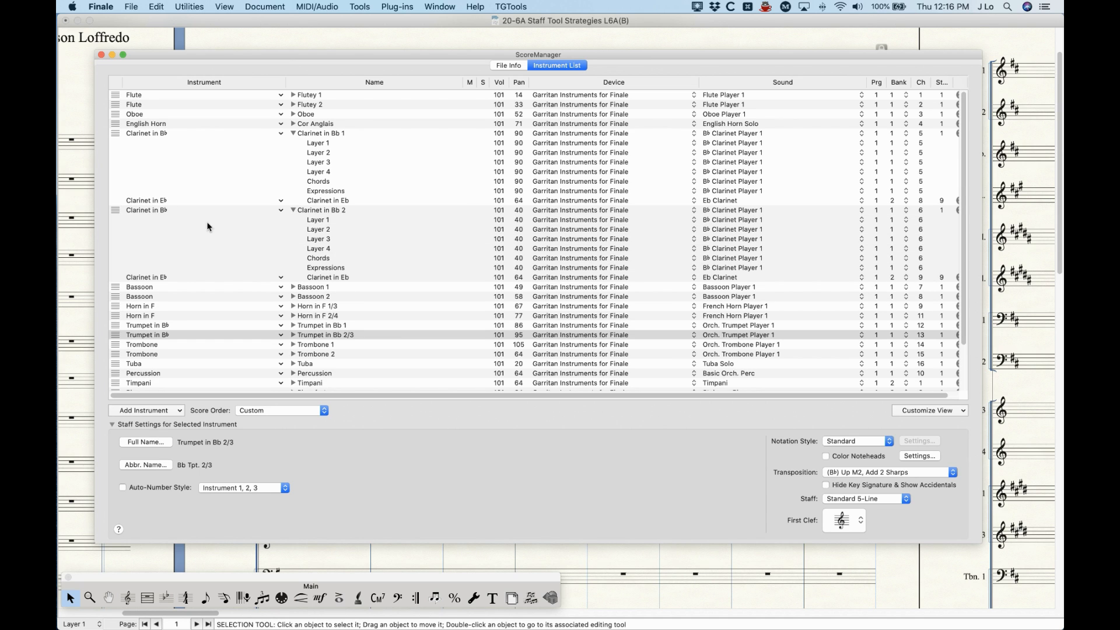
pyautogui.click(115, 278)
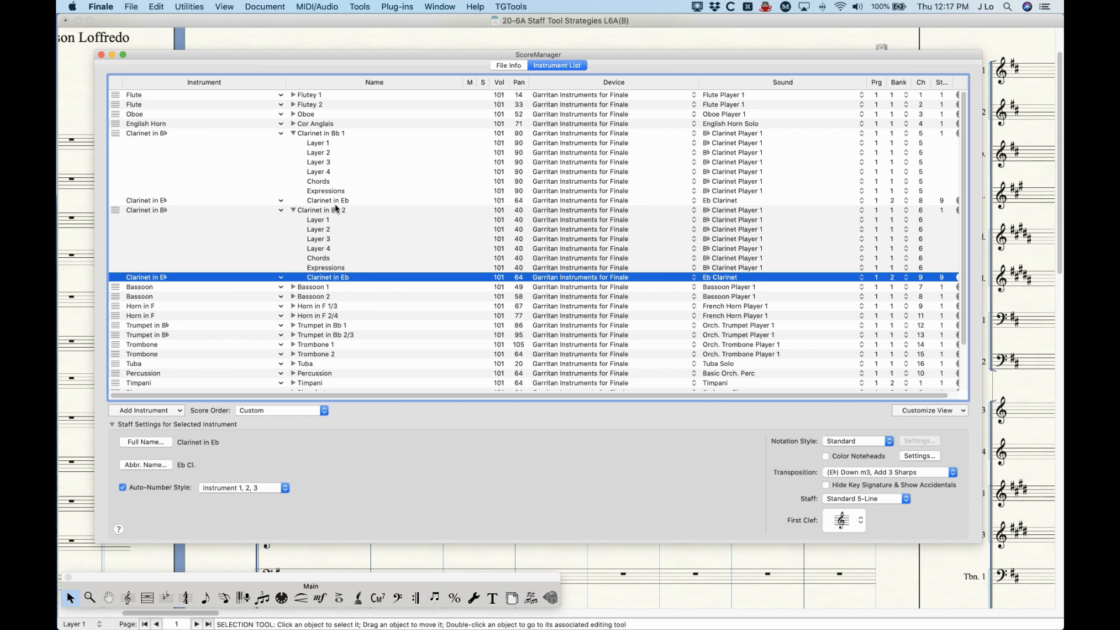
pyautogui.click(154, 442)
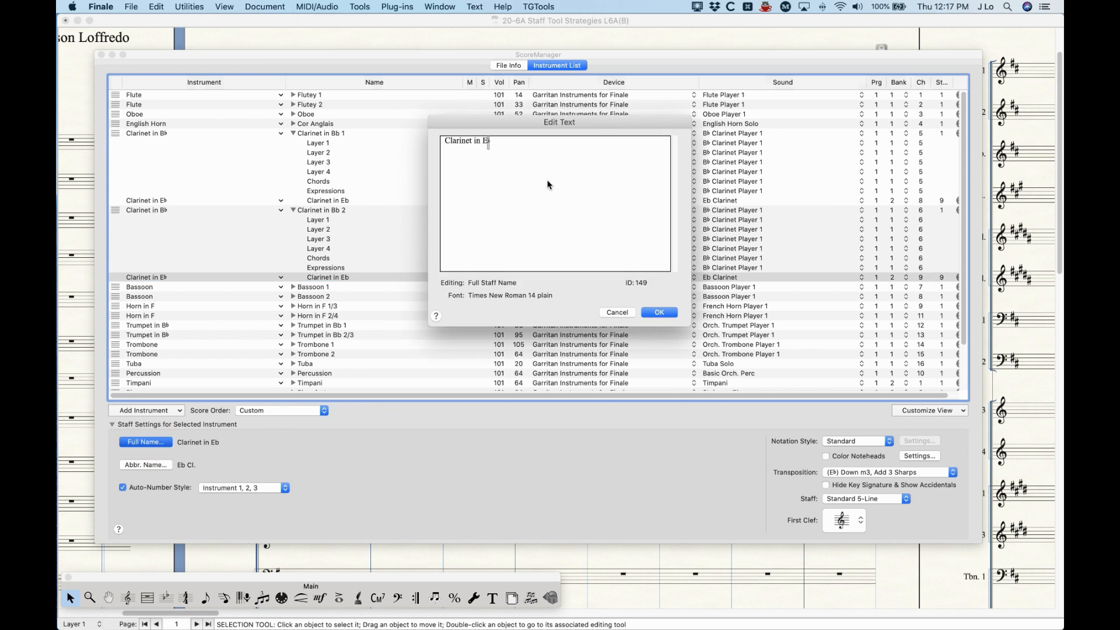
pyautogui.click(625, 315)
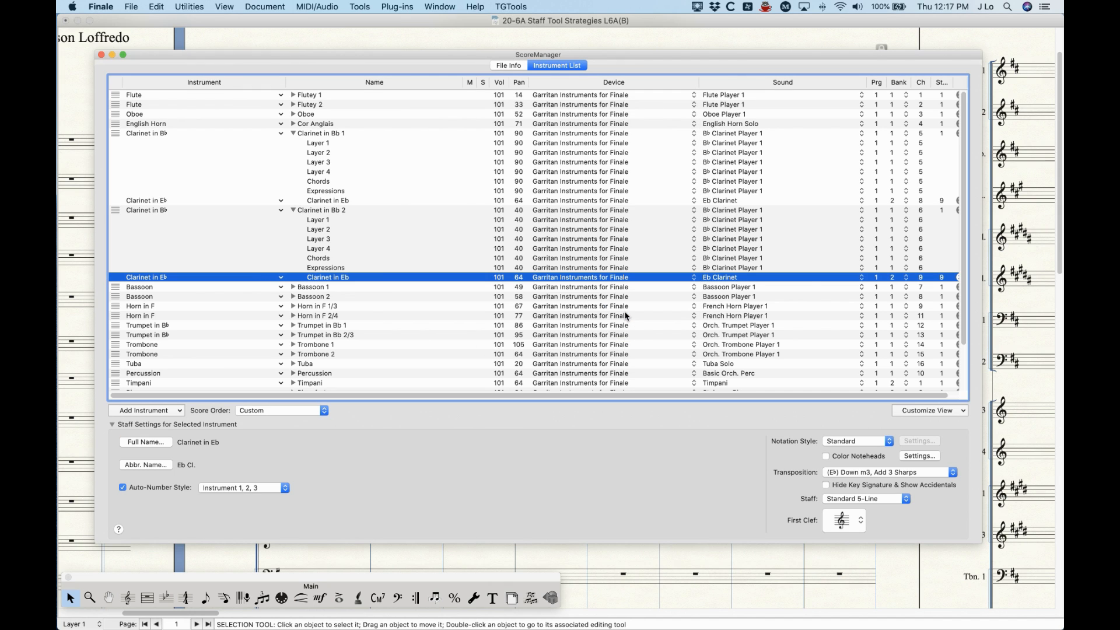
pyautogui.click(102, 55)
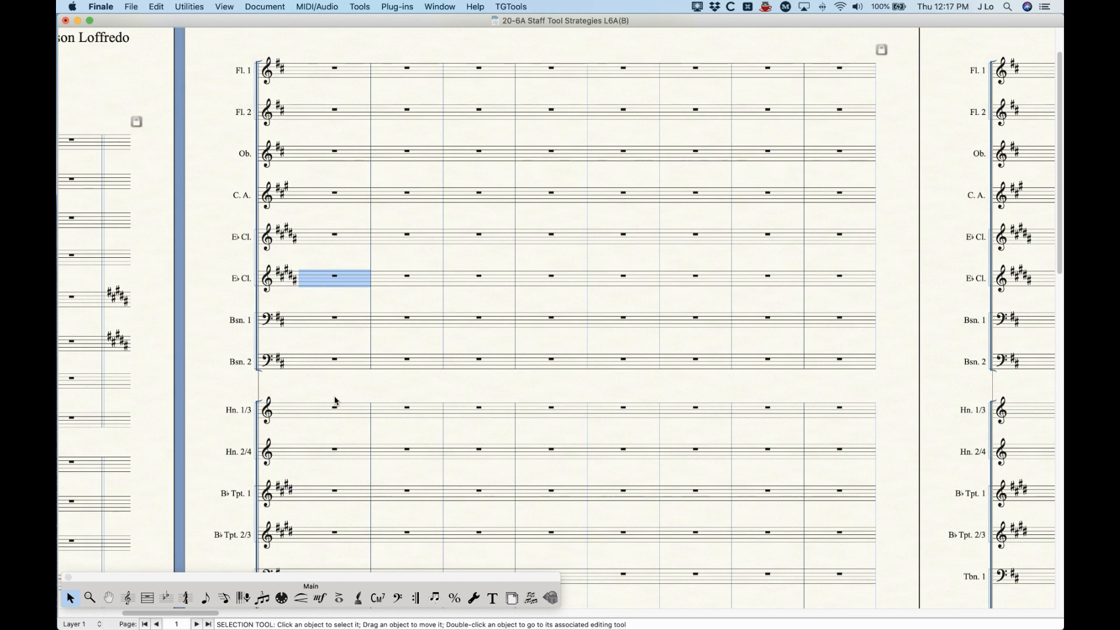
pyautogui.hscroll(-10, 335, 401)
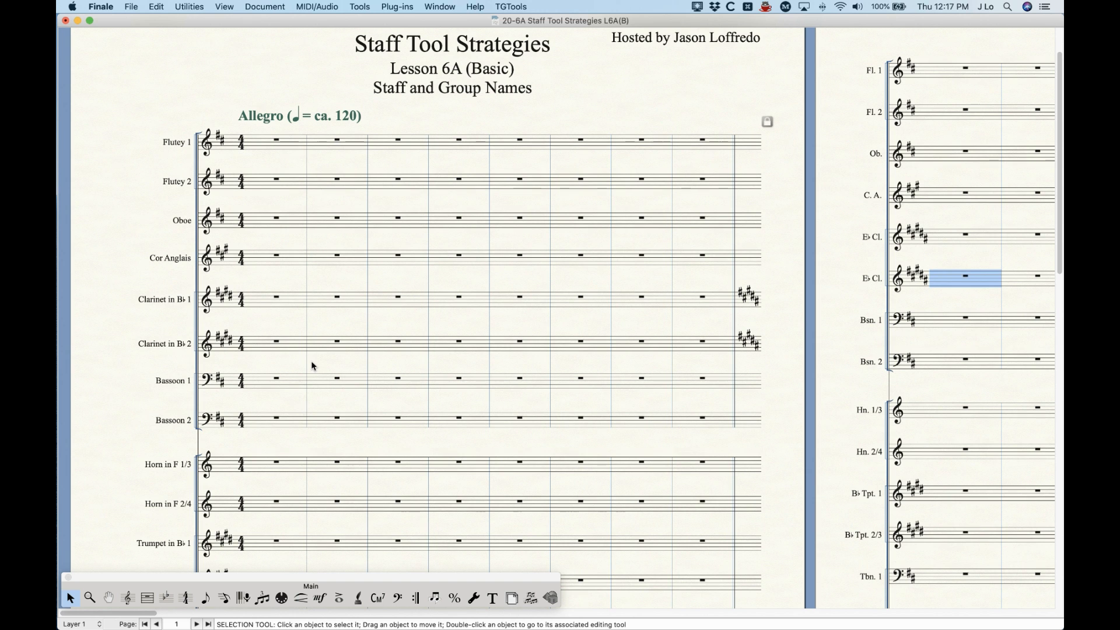
pyautogui.hscroll(10, 310, 365)
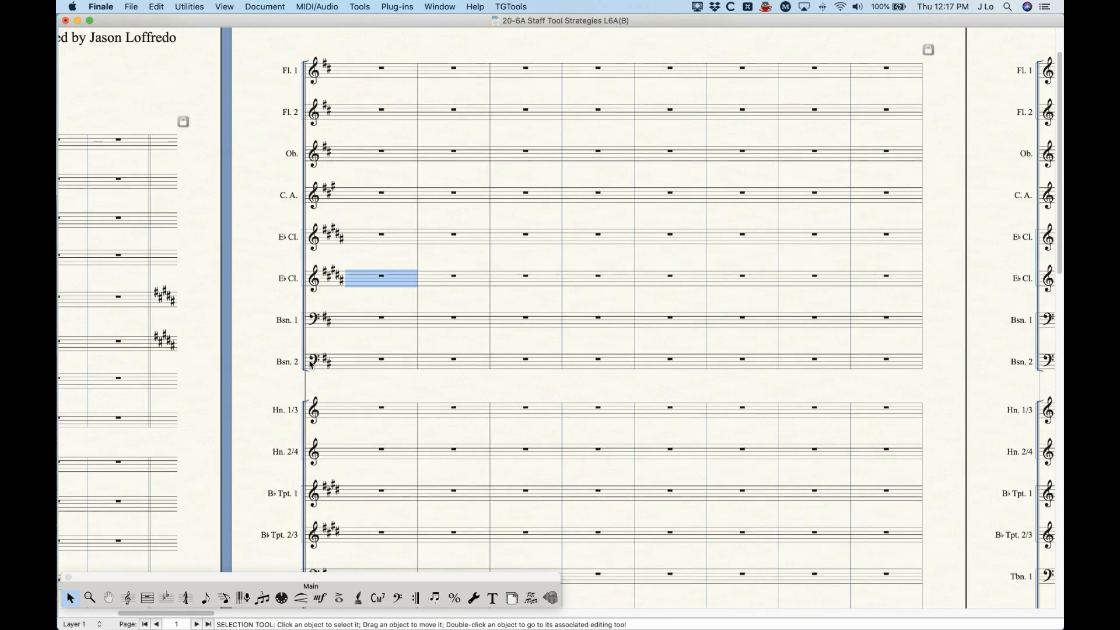
pyautogui.scroll(-3, 311, 365)
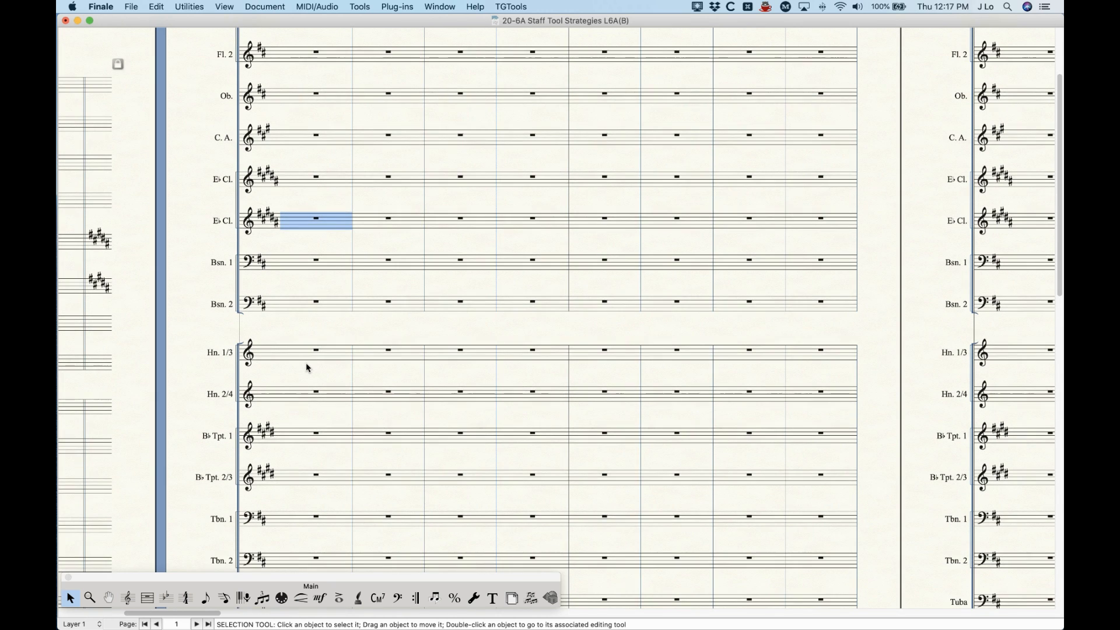
pyautogui.hscroll(1, 260, 393)
pyautogui.scroll(1, 185, 508)
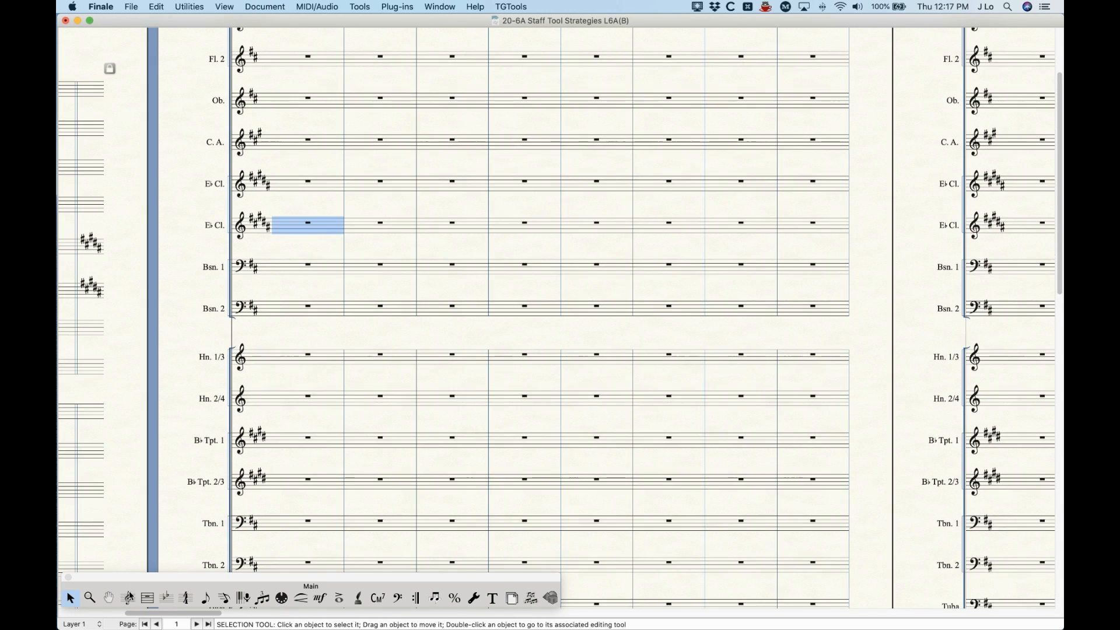
# Step: Define a new staff style named New Name, starting from the first Bsn. 1 measure on page 2
pyautogui.click(127, 598)
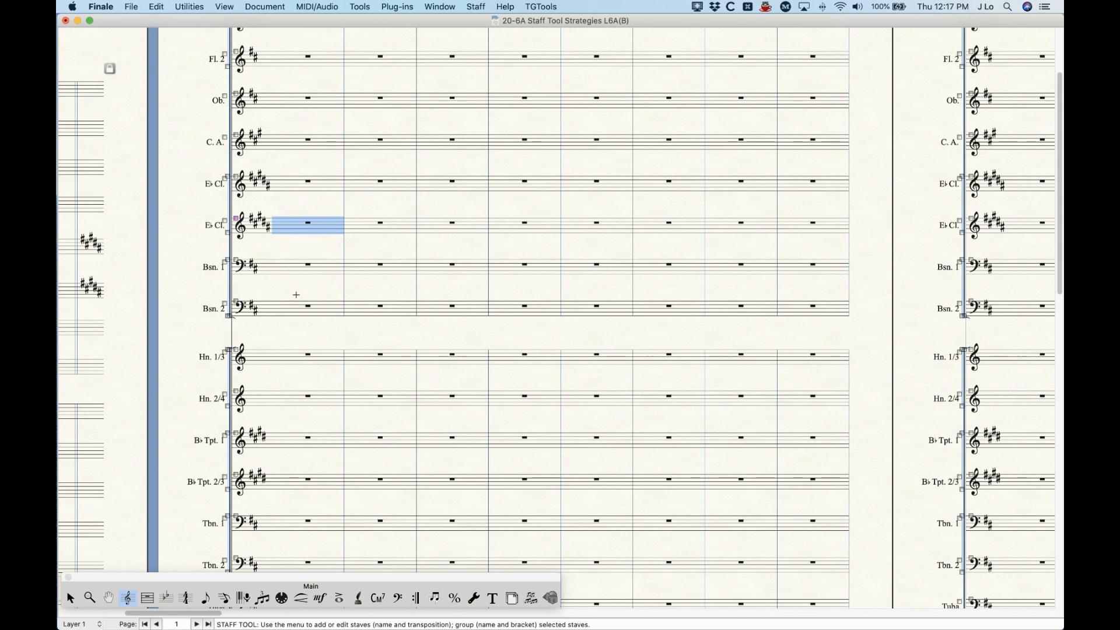
pyautogui.scroll(1, 278, 332)
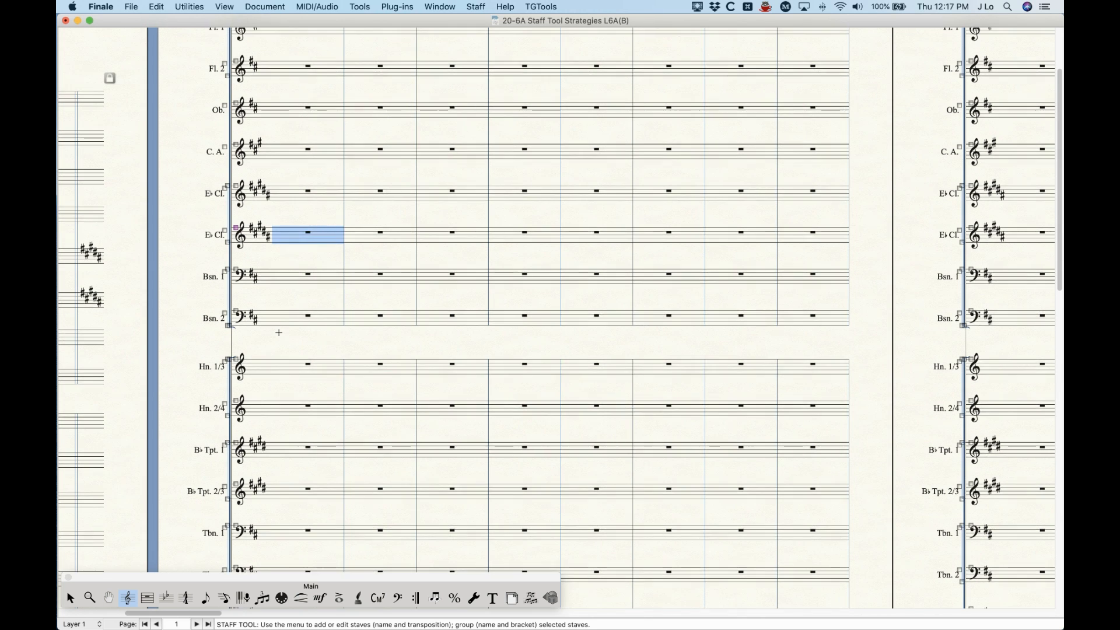
pyautogui.click(308, 272)
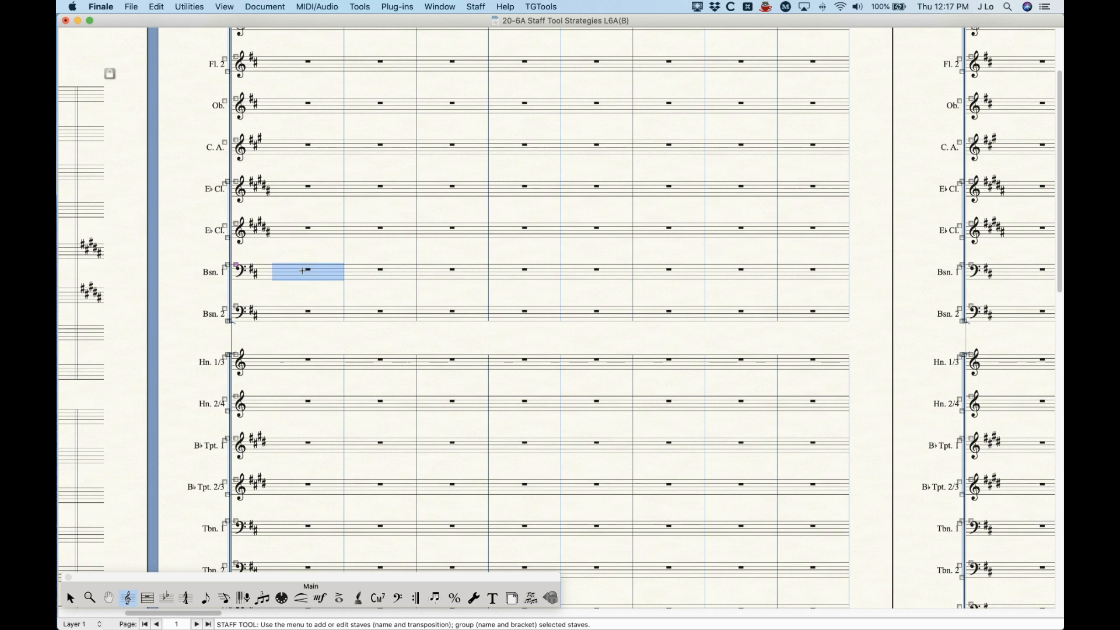
pyautogui.click(325, 273)
pyautogui.rightClick(327, 276)
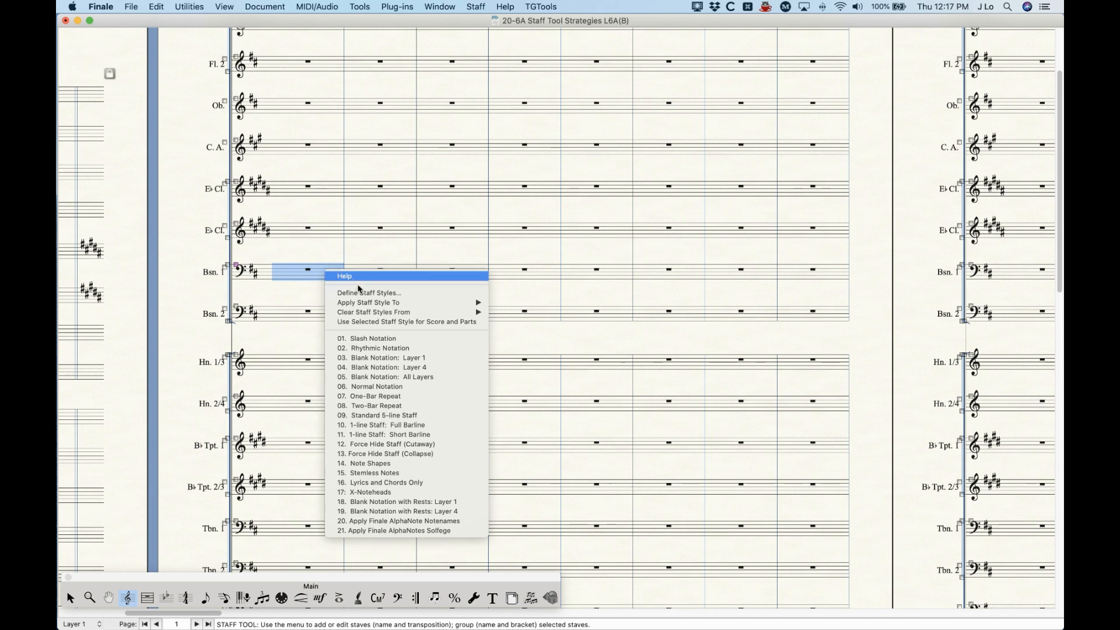
pyautogui.click(360, 294)
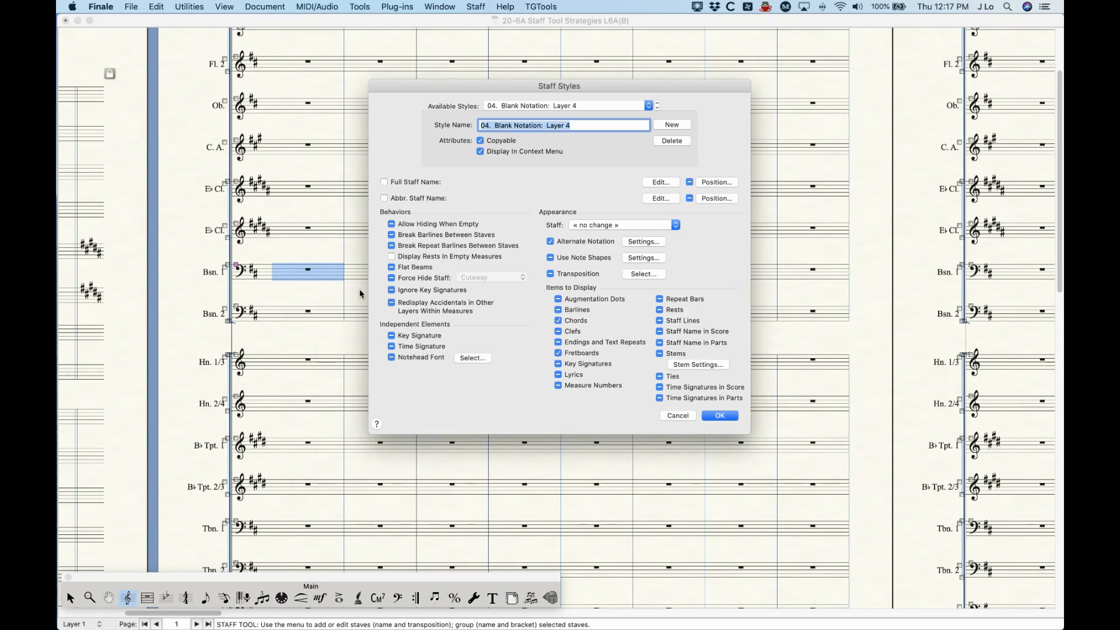
pyautogui.click(671, 125)
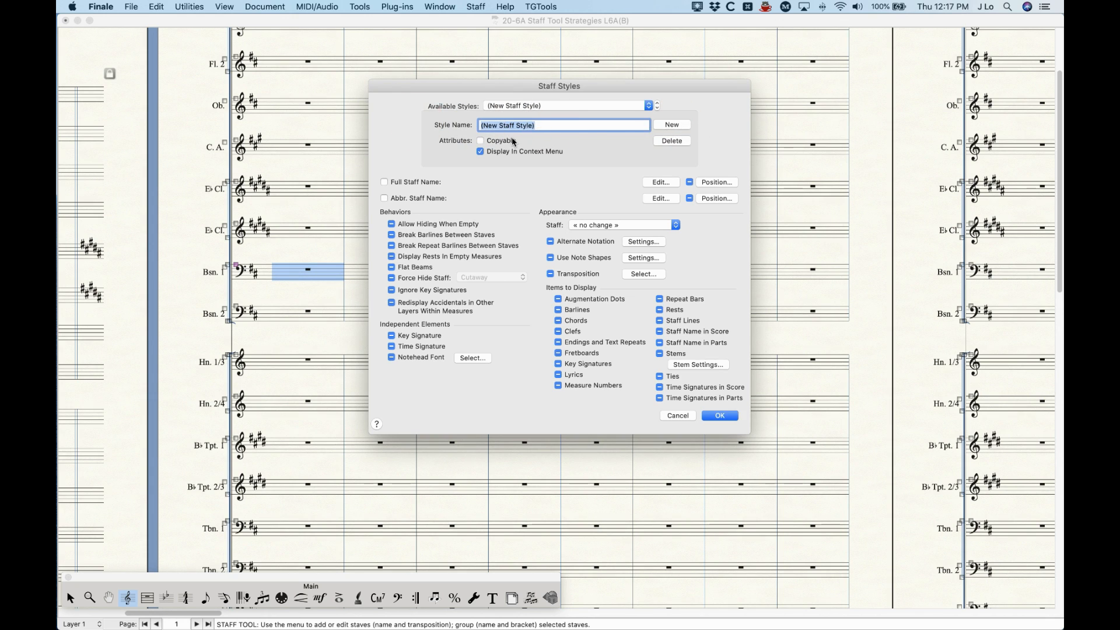
pyautogui.write('N')
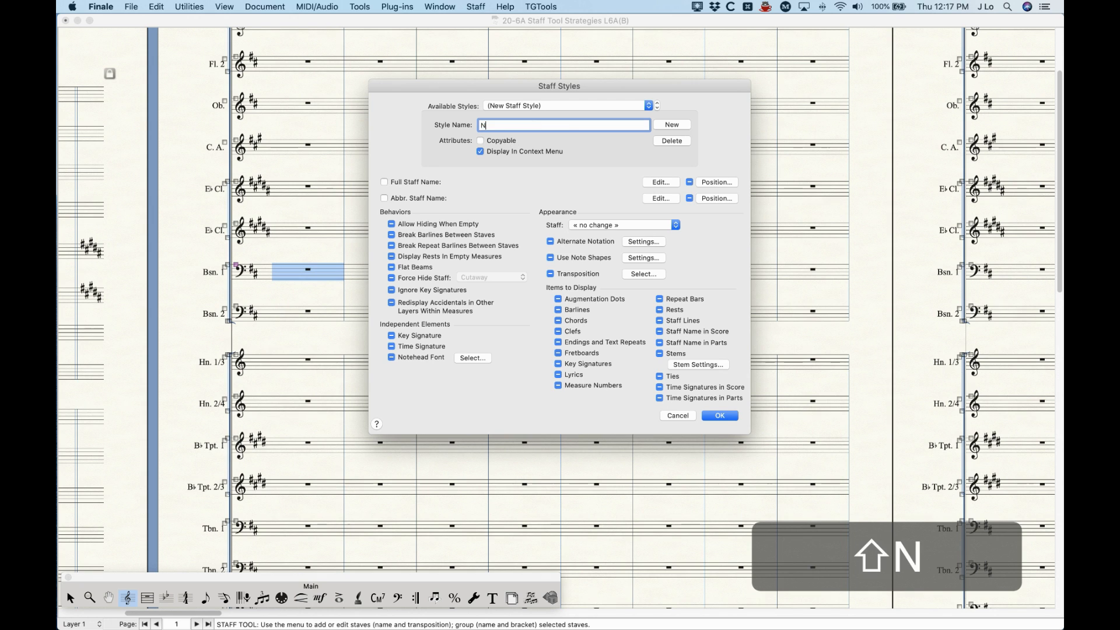
pyautogui.write('ew Name')
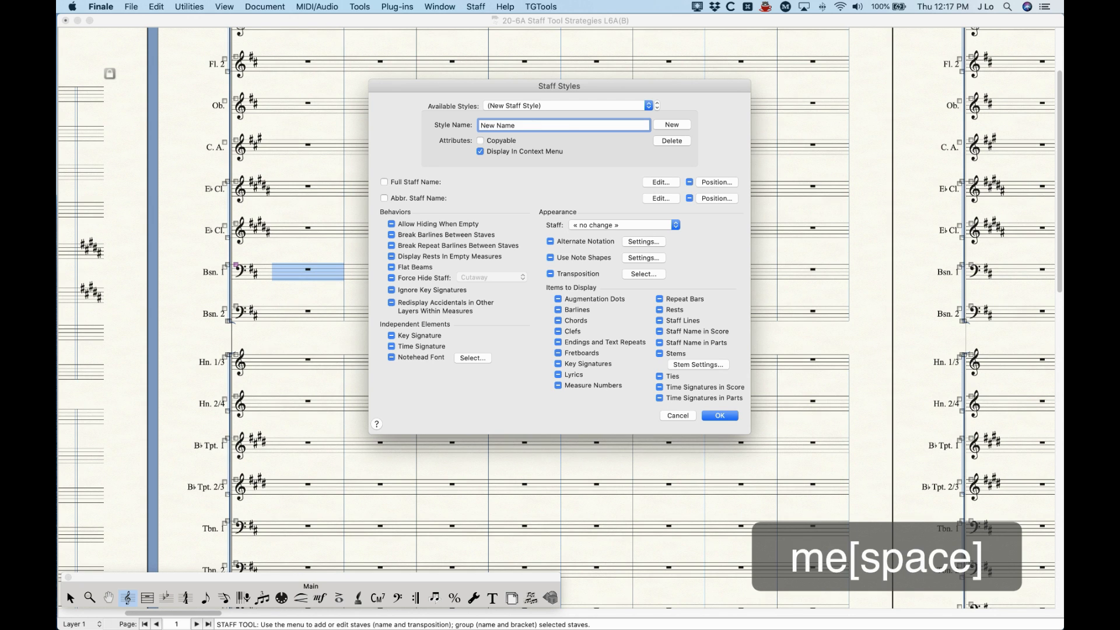
pyautogui.press('BackSpace')
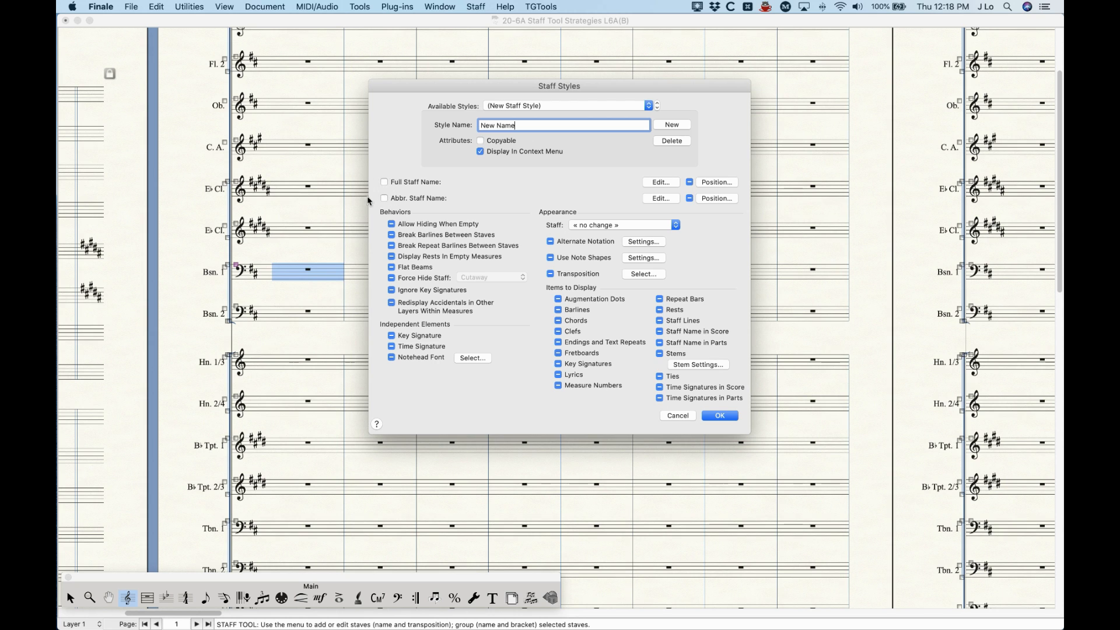
# Step: Enable both staff names in the new staff style, entering a first name as the full name and its initial J as the abbreviation
pyautogui.click(385, 198)
pyautogui.click(658, 183)
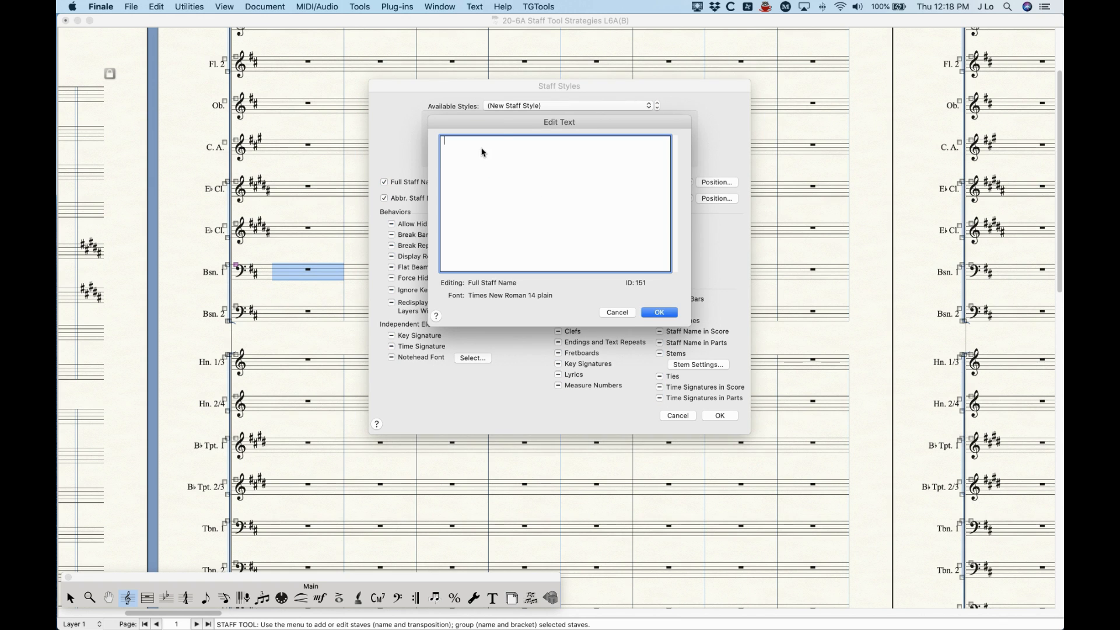
pyautogui.write('Jake')
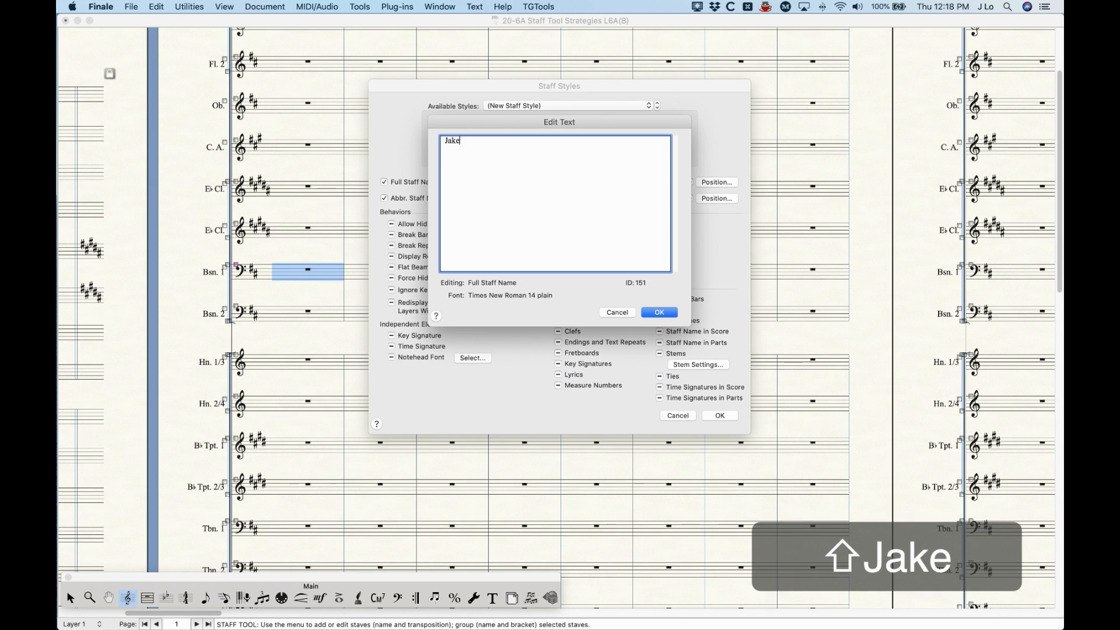
pyautogui.click(665, 318)
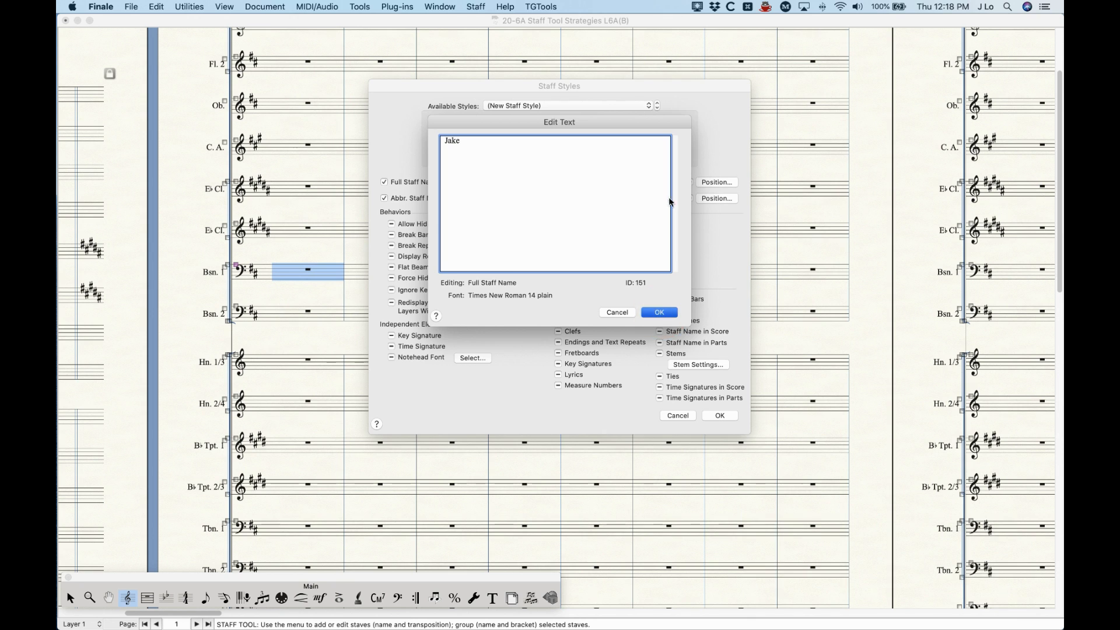
pyautogui.click(674, 198)
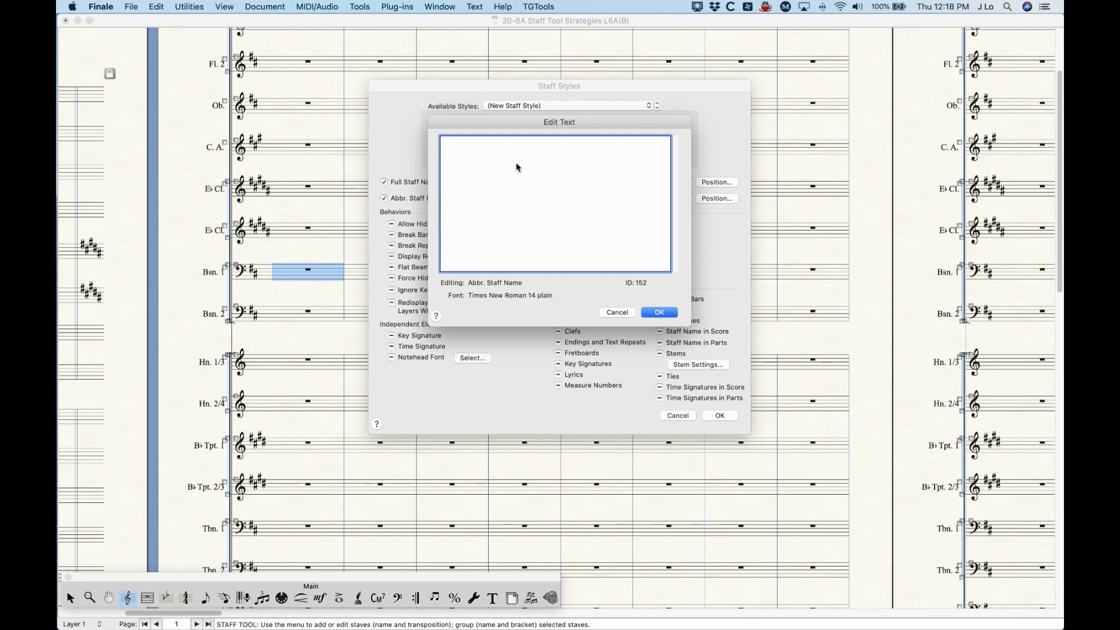
pyautogui.write('J')
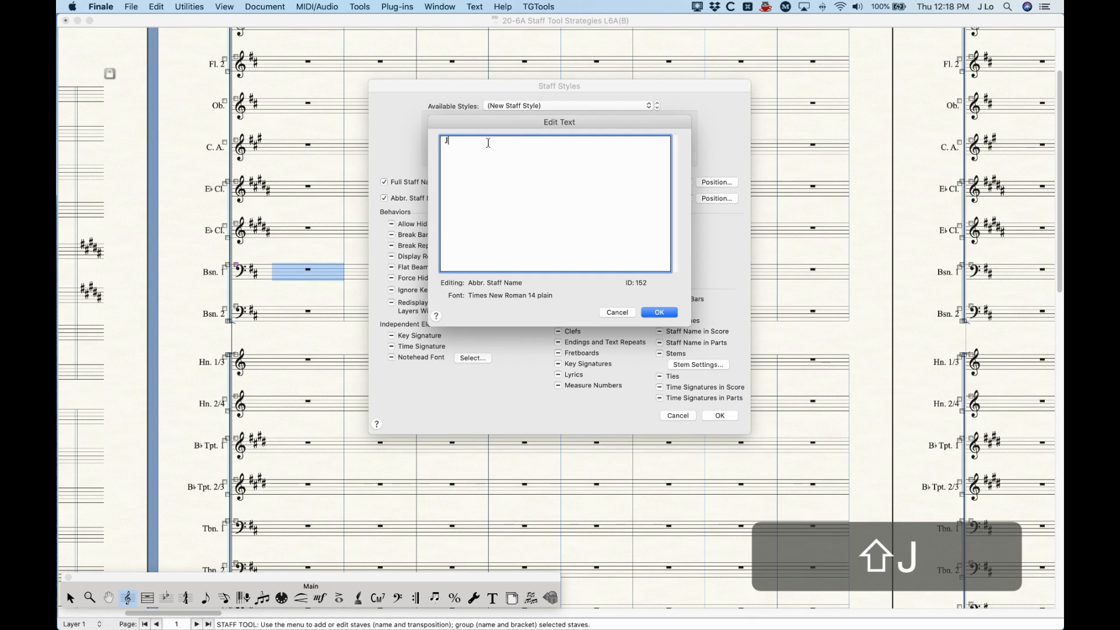
pyautogui.click(658, 312)
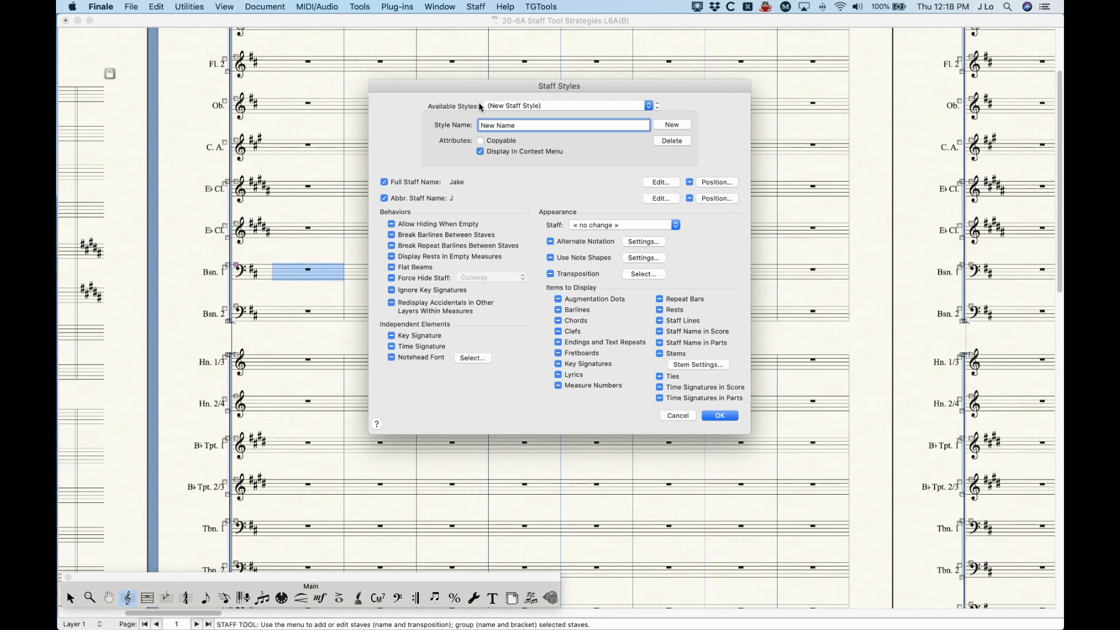
# Step: Rename the staff style to the chosen first name followed by Name and save the definition
pyautogui.press('super+a')
pyautogui.write('J')
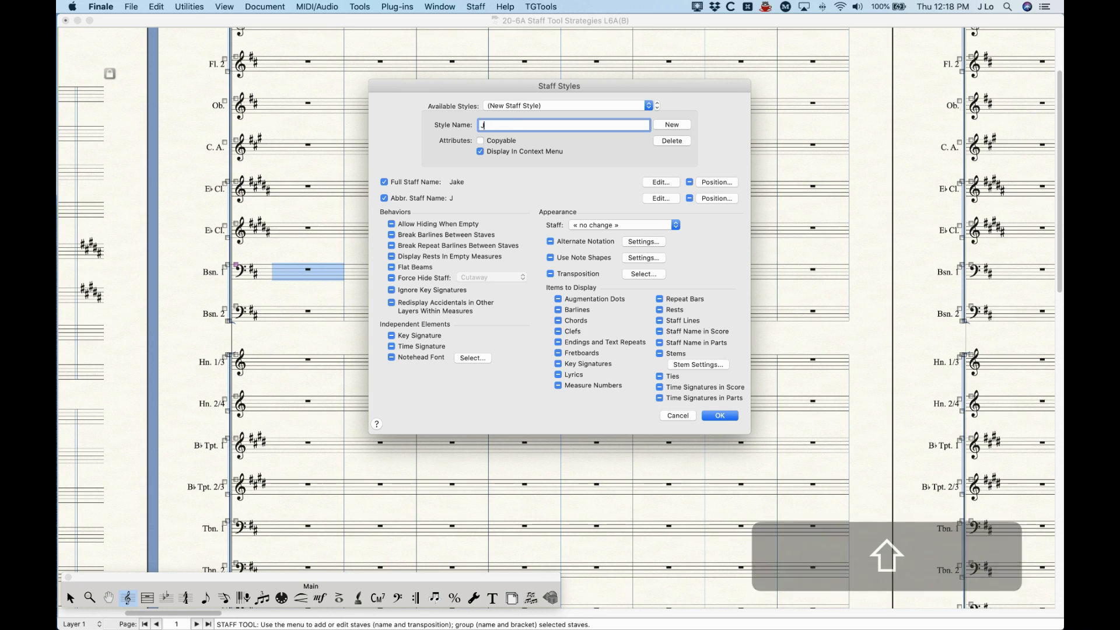
pyautogui.write('ake Name')
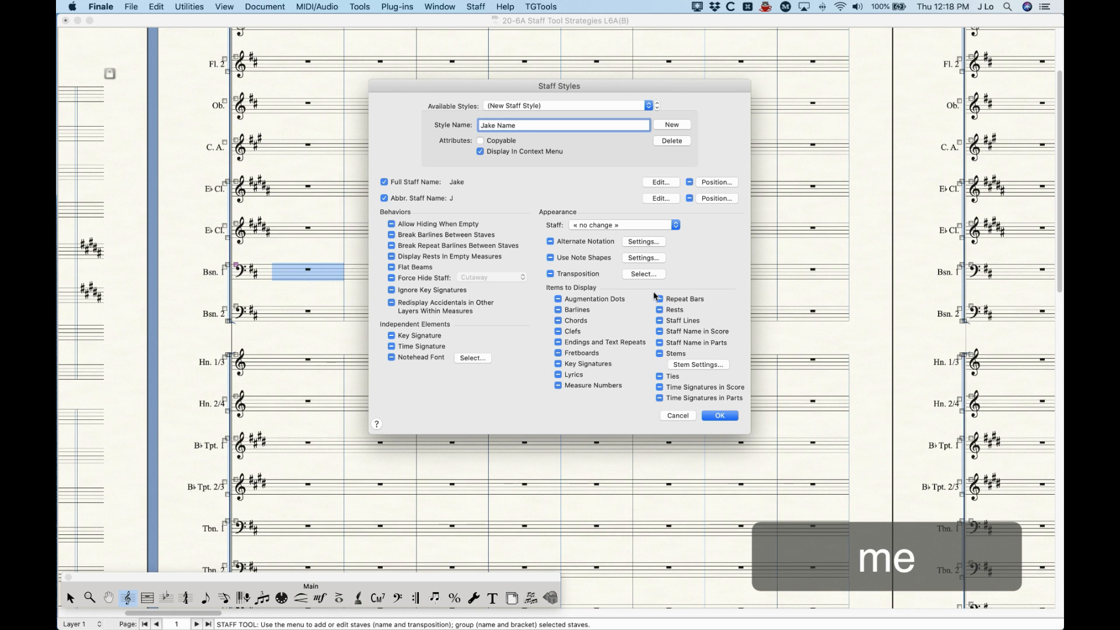
pyautogui.click(719, 416)
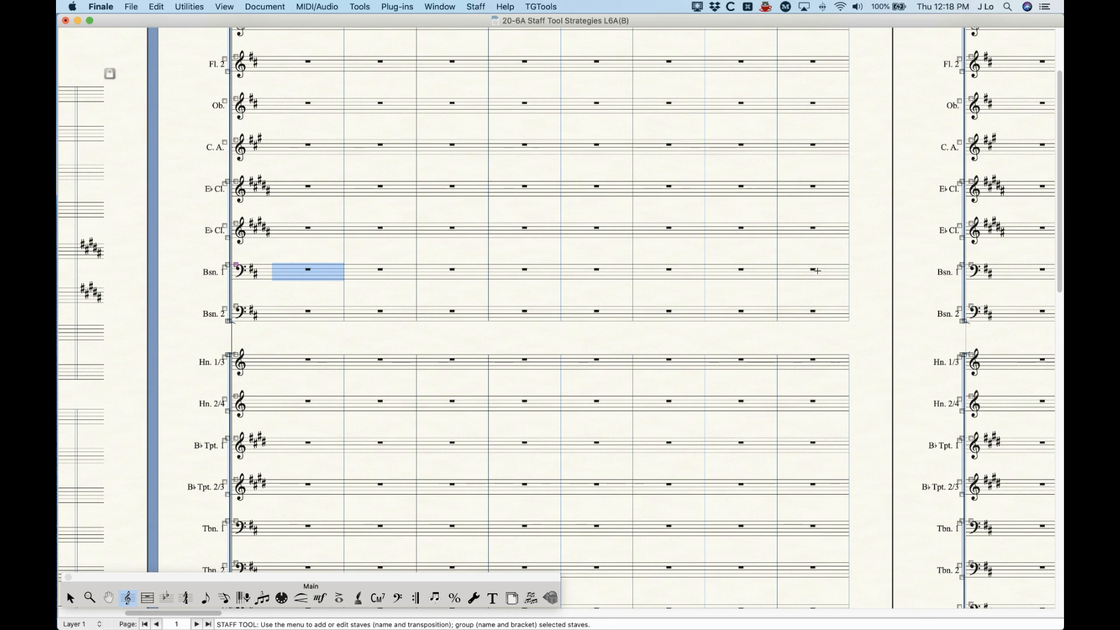
# Step: Apply the newly defined name-changing staff style to the first Bsn. 1 measure on page 2 and clear the selection
pyautogui.keyDown('shift'); pyautogui.click(811, 271); pyautogui.keyUp('shift')
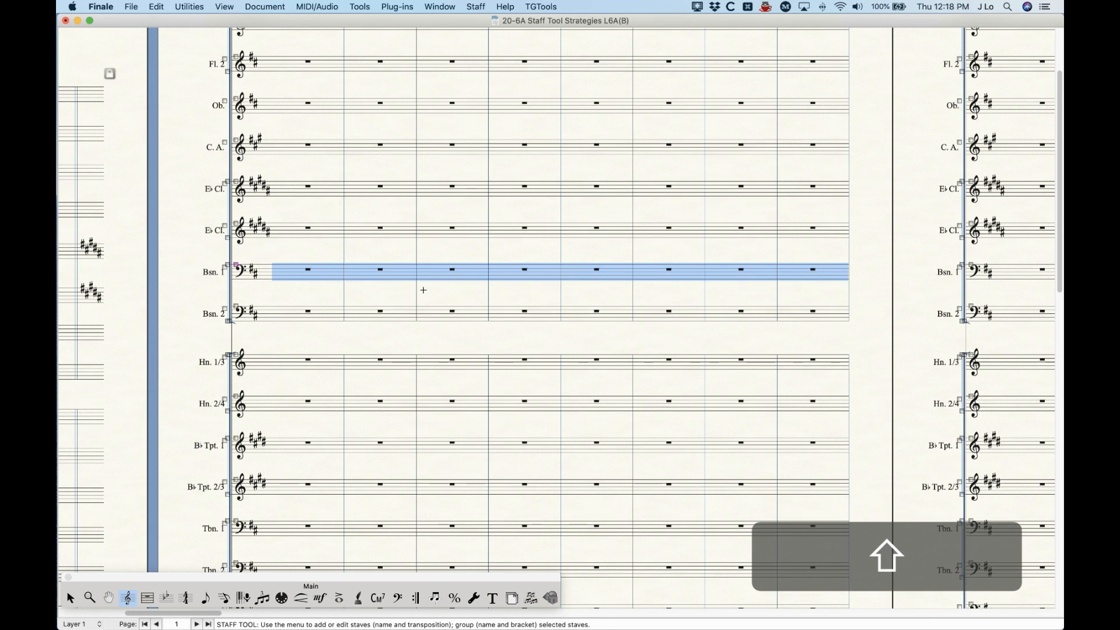
pyautogui.click(322, 272)
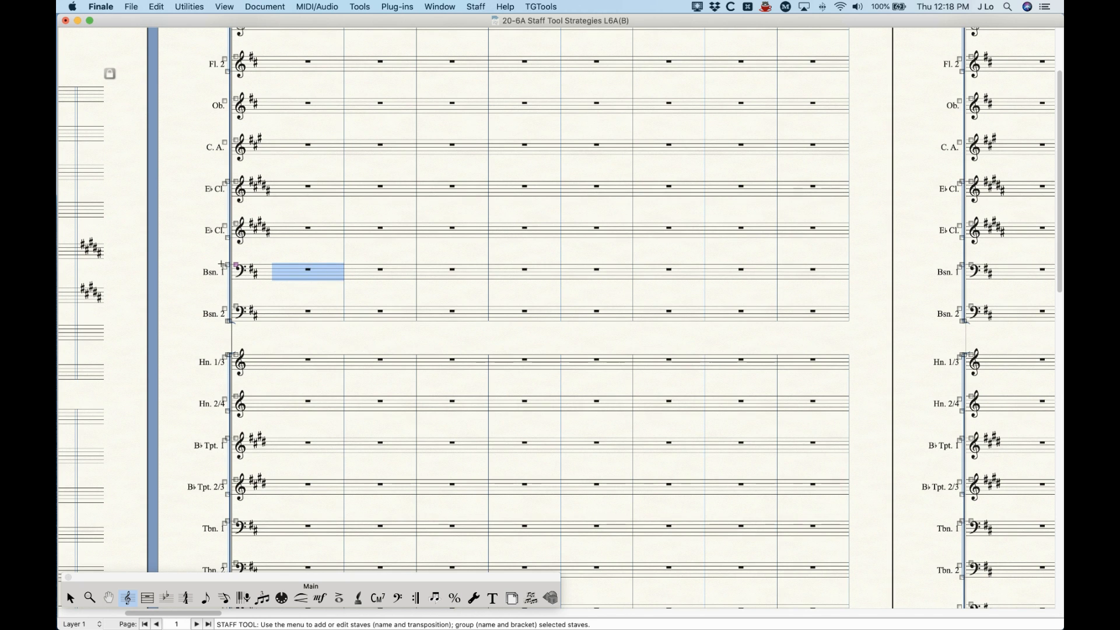
pyautogui.rightClick(308, 270)
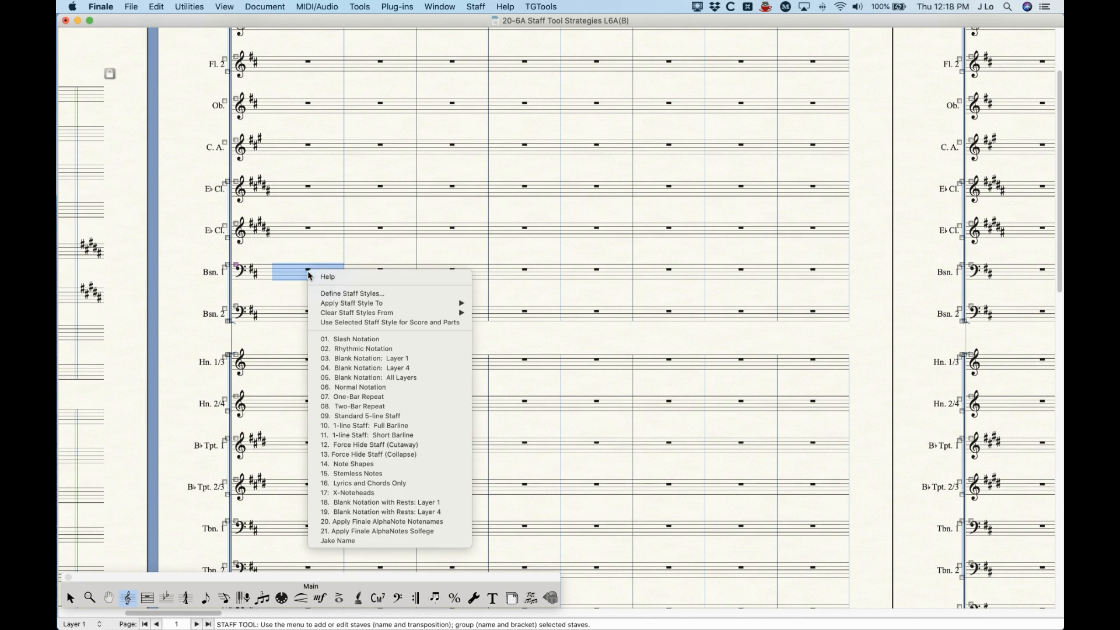
pyautogui.click(350, 540)
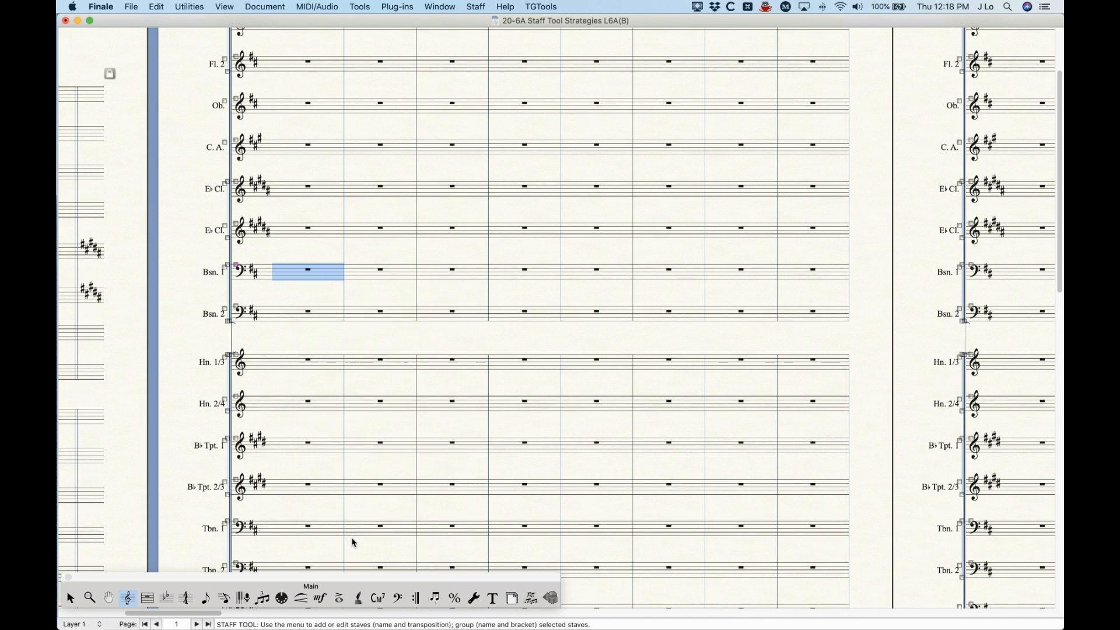
pyautogui.click(70, 597)
pyautogui.click(398, 242)
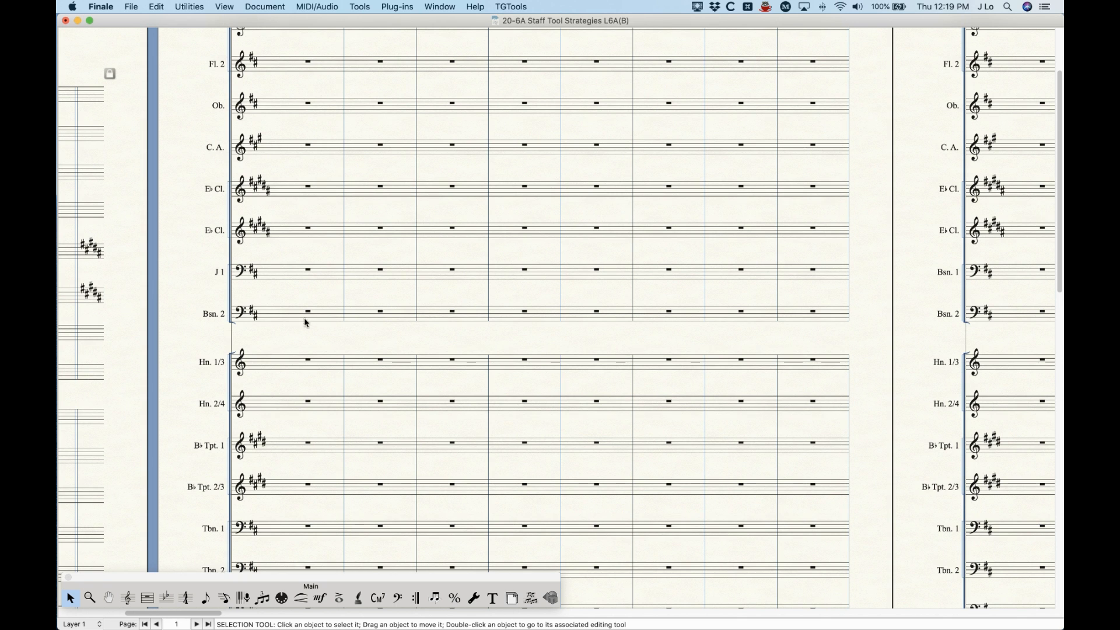
# Step: Remove the name-changing staff style from the first measure of the first bassoon staff on page 2
pyautogui.hscroll(-5, 325, 414)
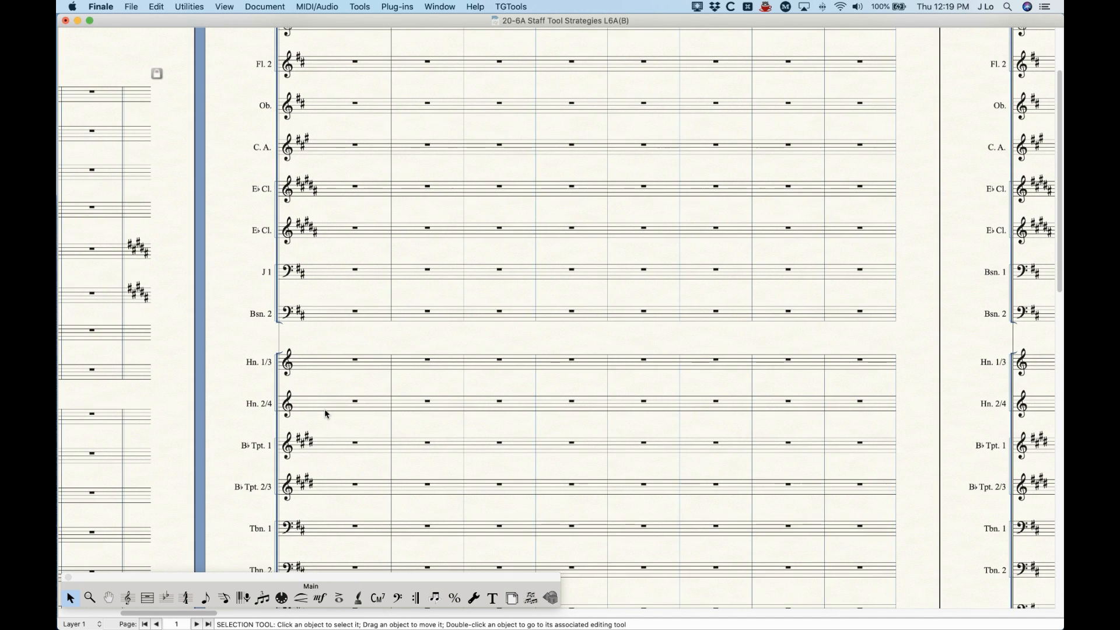
pyautogui.hscroll(-6, 326, 414)
pyautogui.hscroll(1, 347, 435)
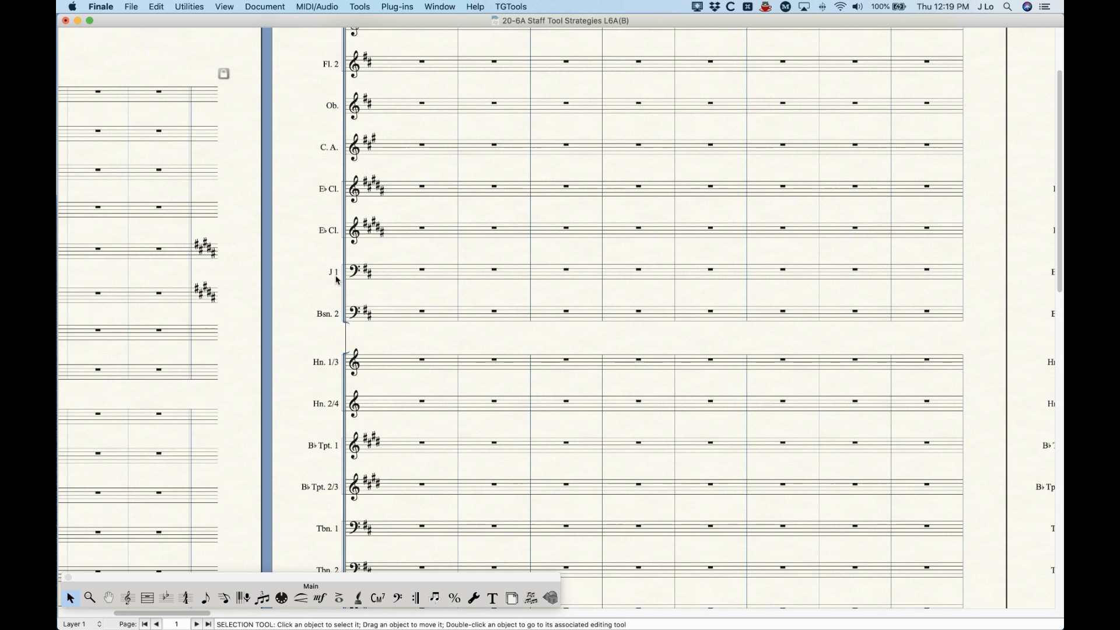
pyautogui.click(128, 597)
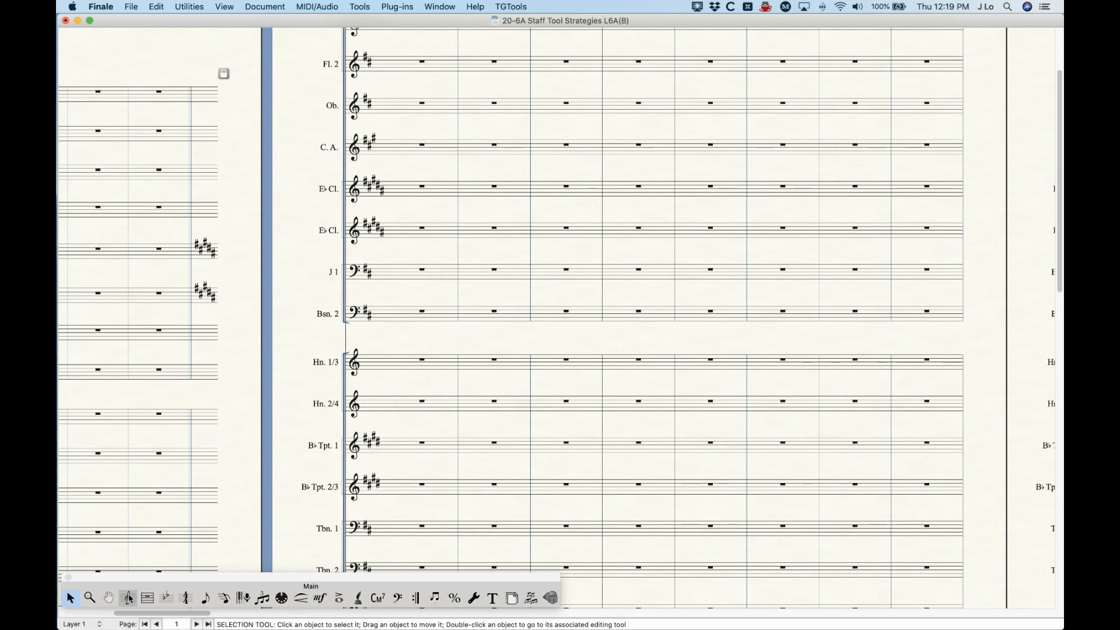
pyautogui.rightClick(420, 269)
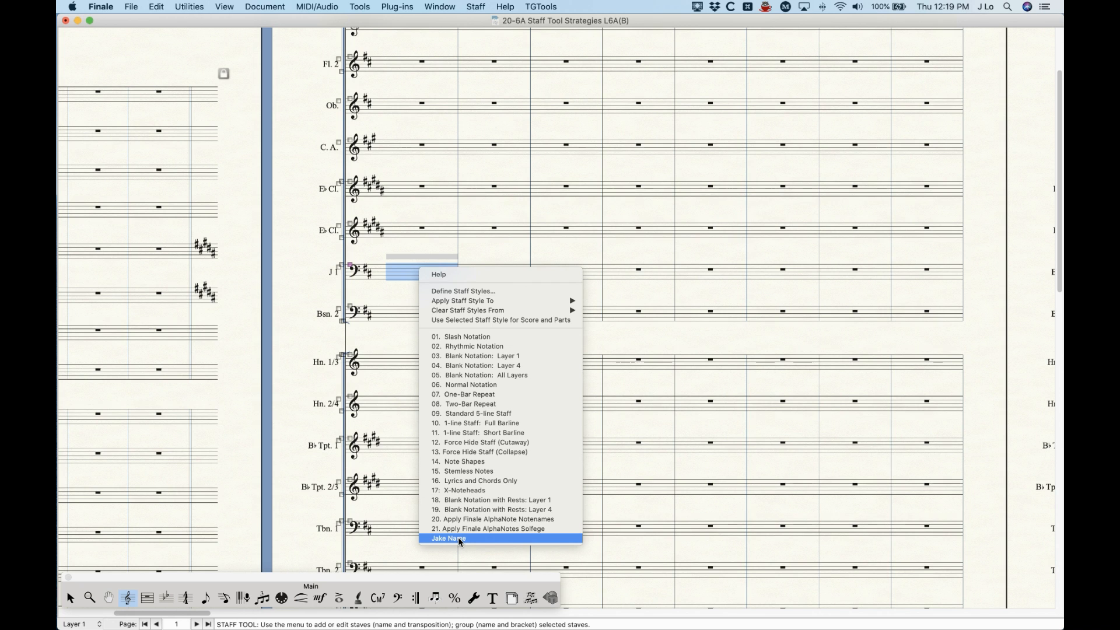
pyautogui.click(490, 245)
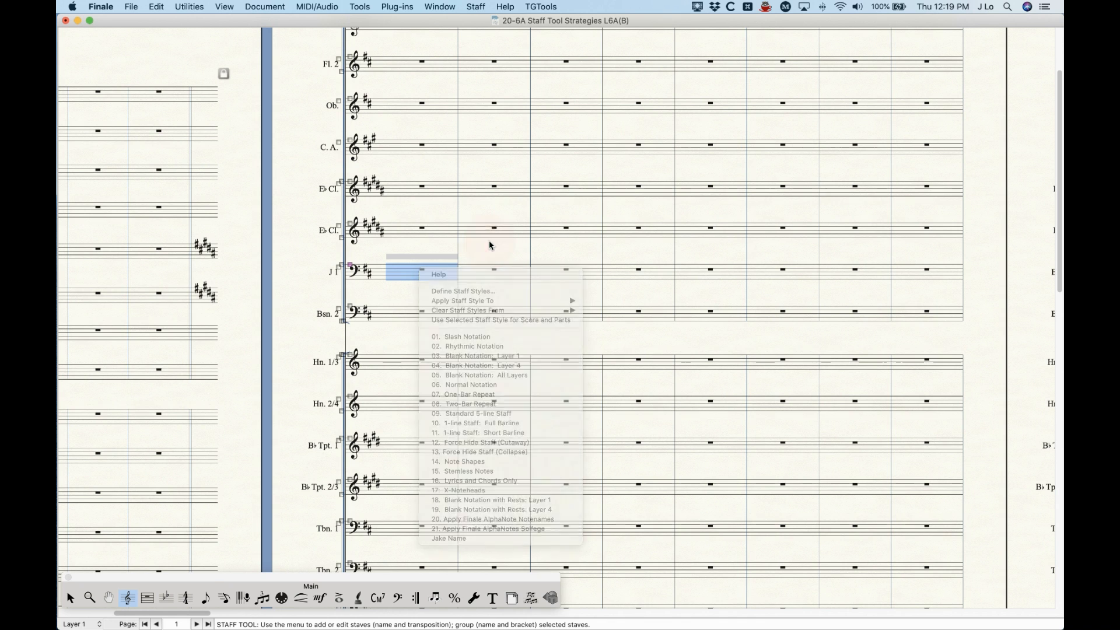
pyautogui.click(431, 257)
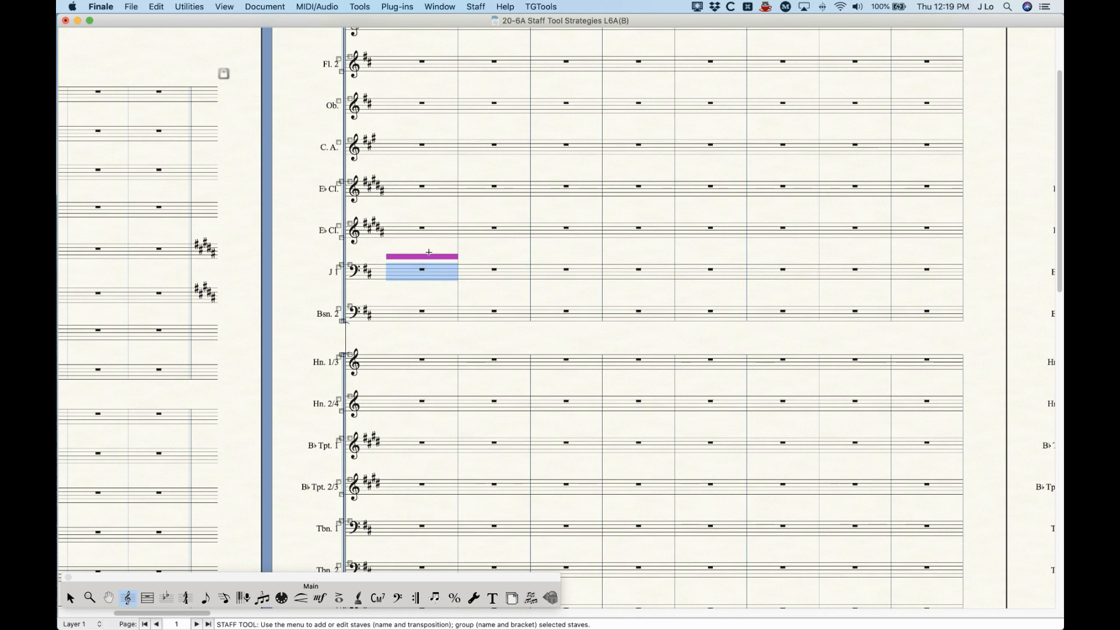
pyautogui.press('BackSpace')
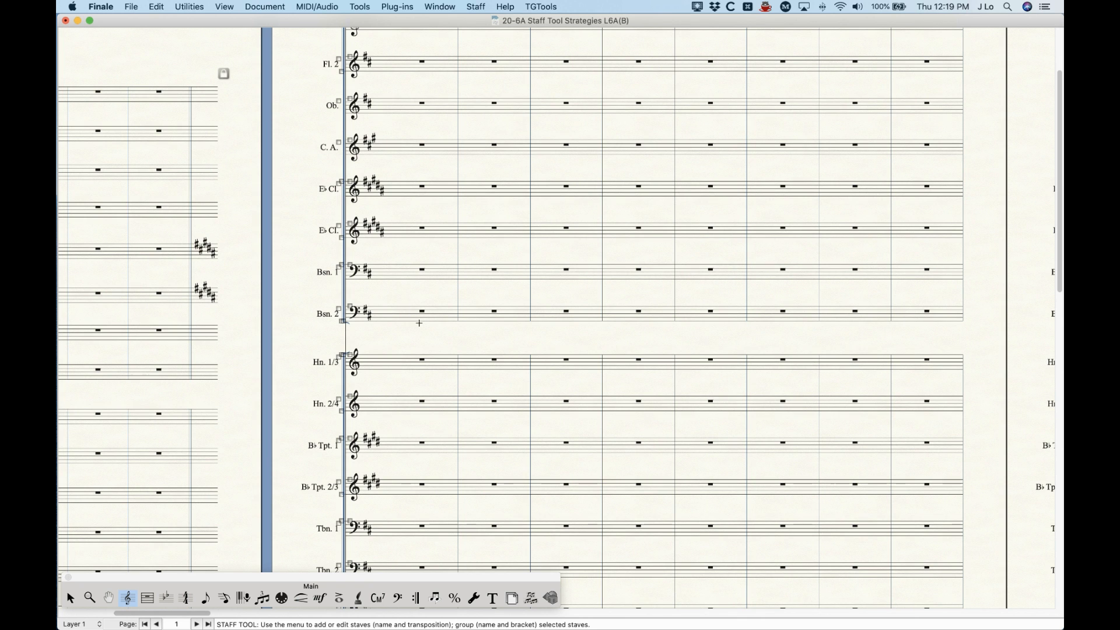
# Step: Create a new staff style named Blank Staff Name with the first Bsn. 1 measure on page 2 selected
pyautogui.hscroll(2, 415, 315)
pyautogui.click(380, 275)
pyautogui.rightClick(371, 269)
pyautogui.click(408, 290)
pyautogui.click(672, 125)
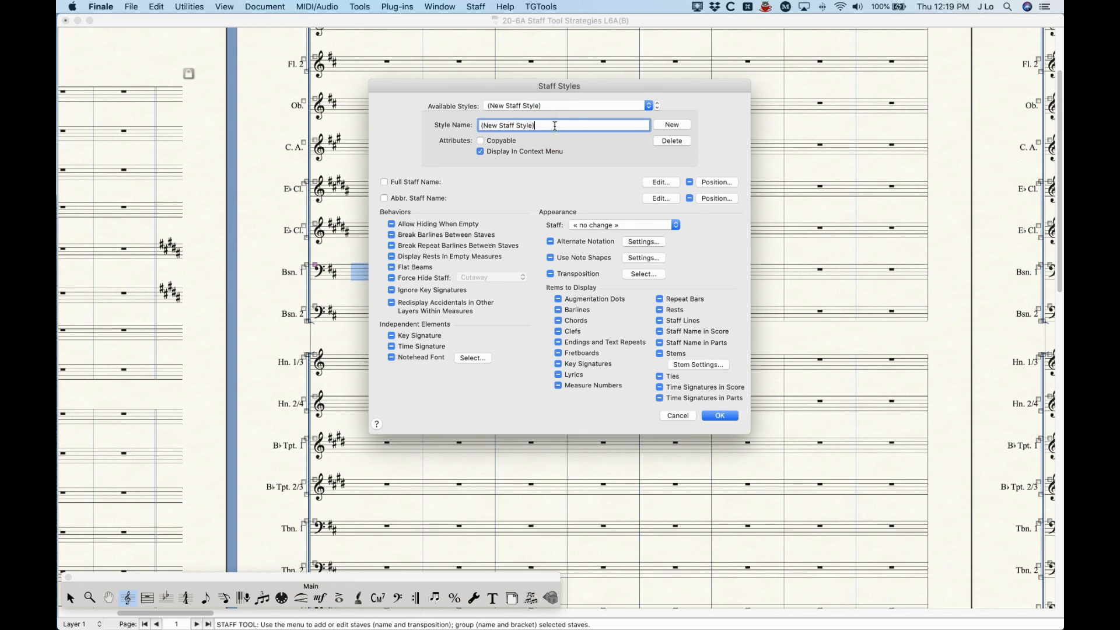
pyautogui.write('Blank')
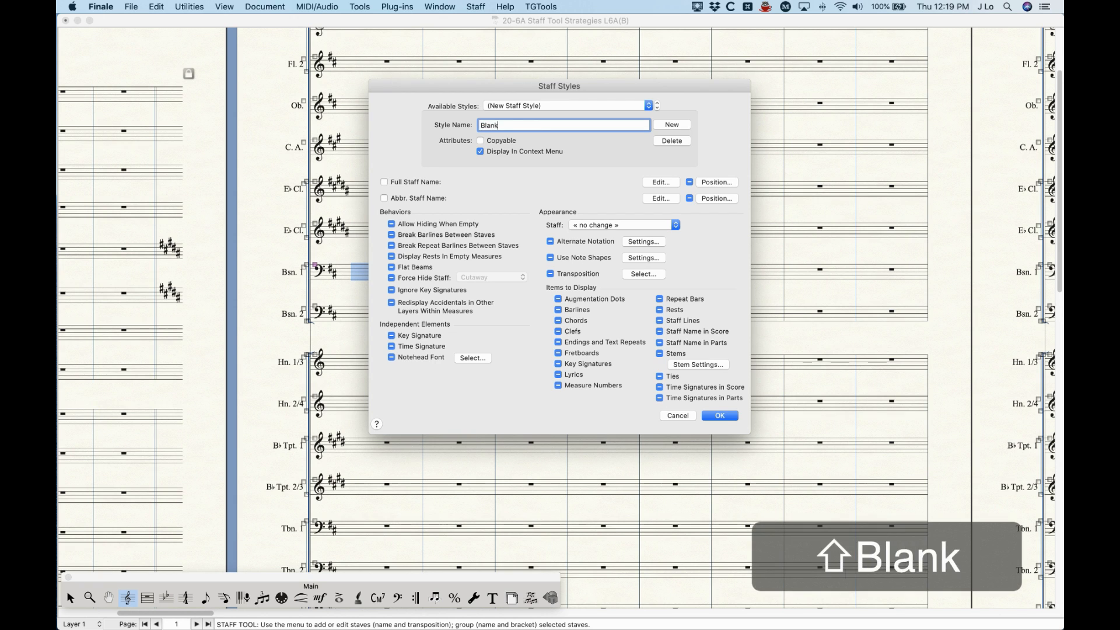
pyautogui.write(' Staff Name')
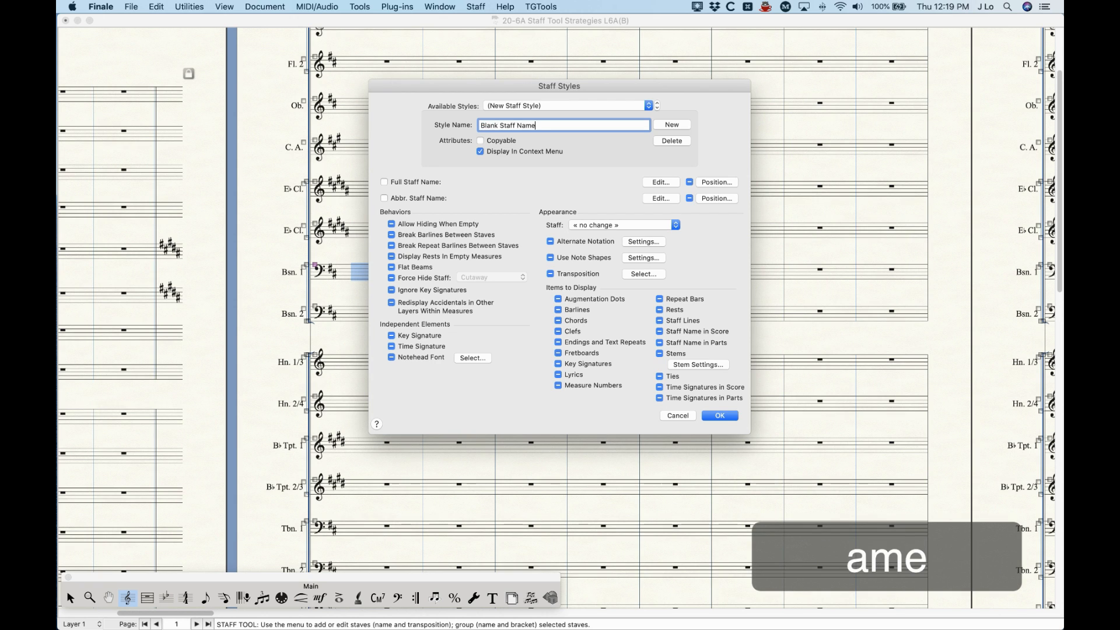
# Step: Enable the full and abbreviated staff names in the new style, leave their text empty, and save the definition
pyautogui.click(384, 182)
pyautogui.click(384, 199)
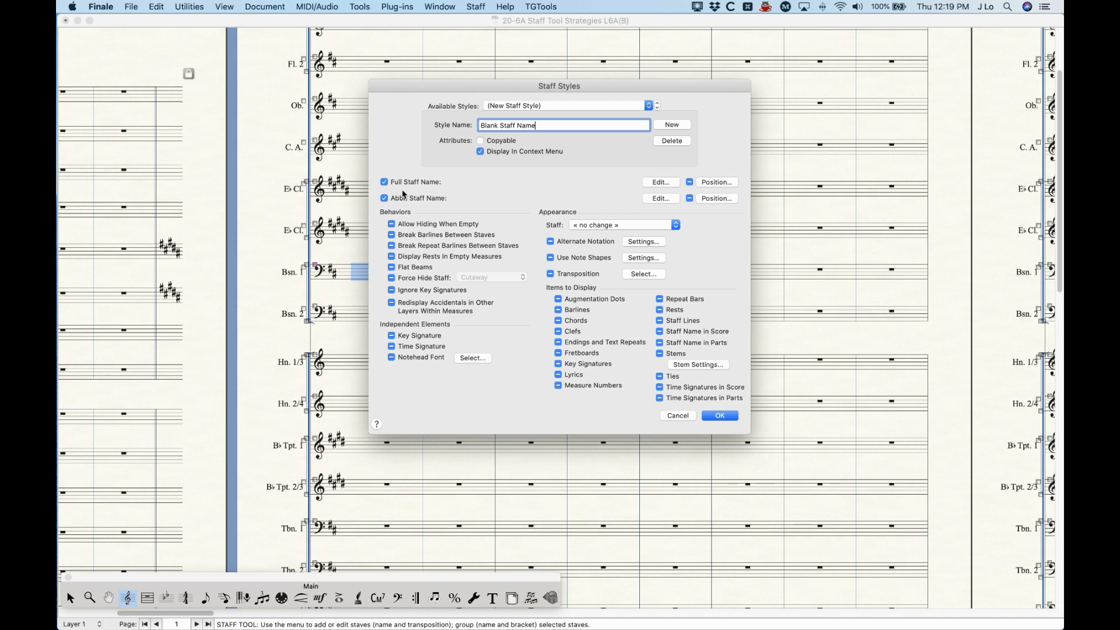
pyautogui.click(657, 182)
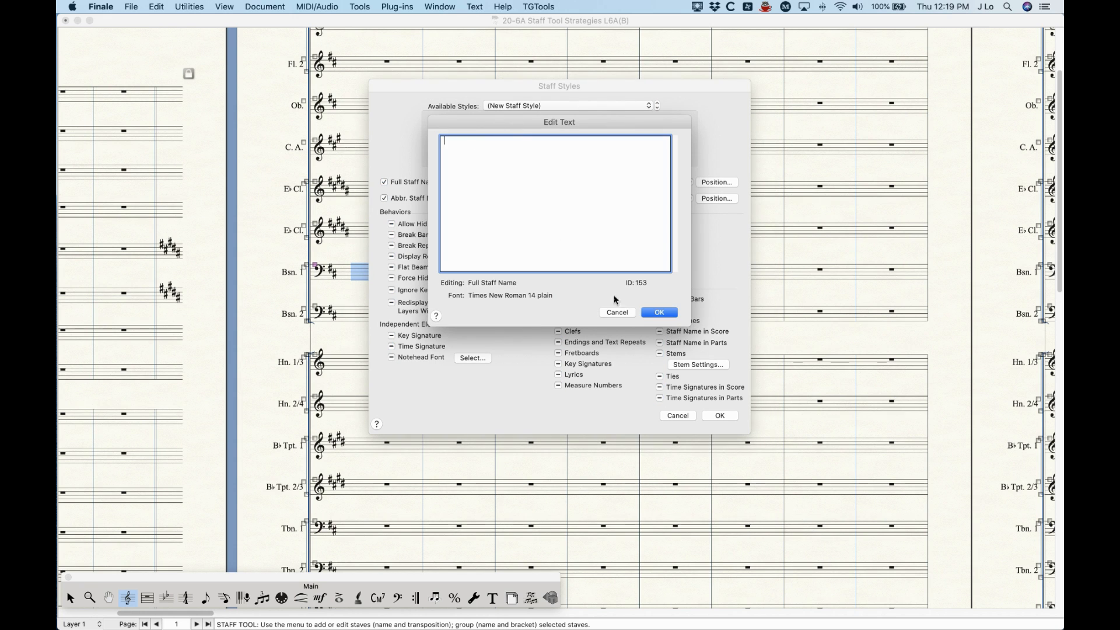
pyautogui.click(625, 315)
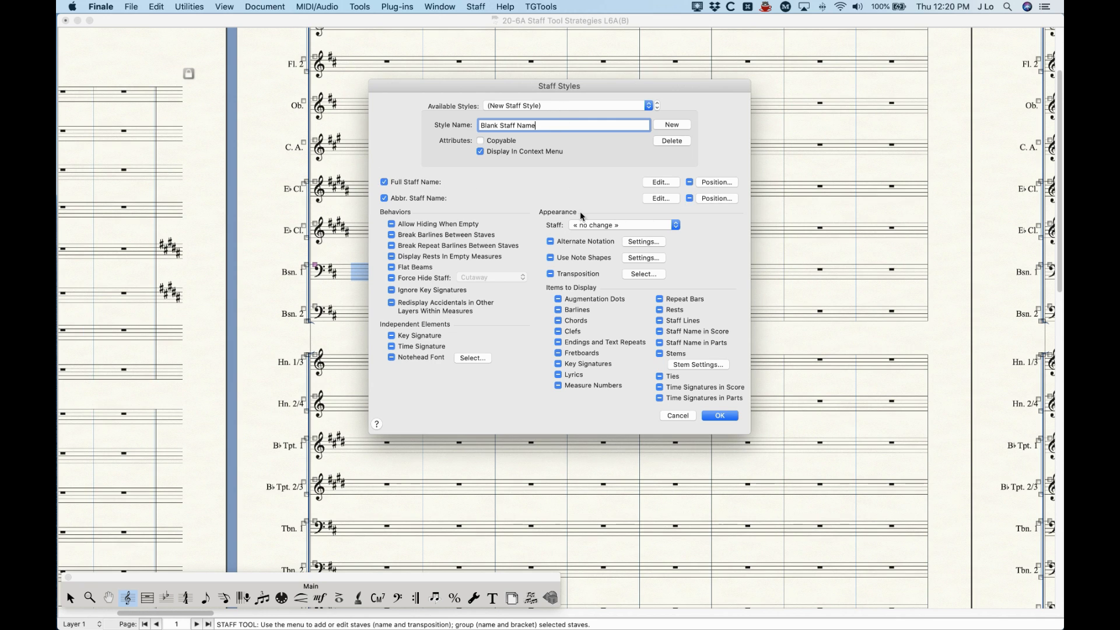
pyautogui.click(719, 415)
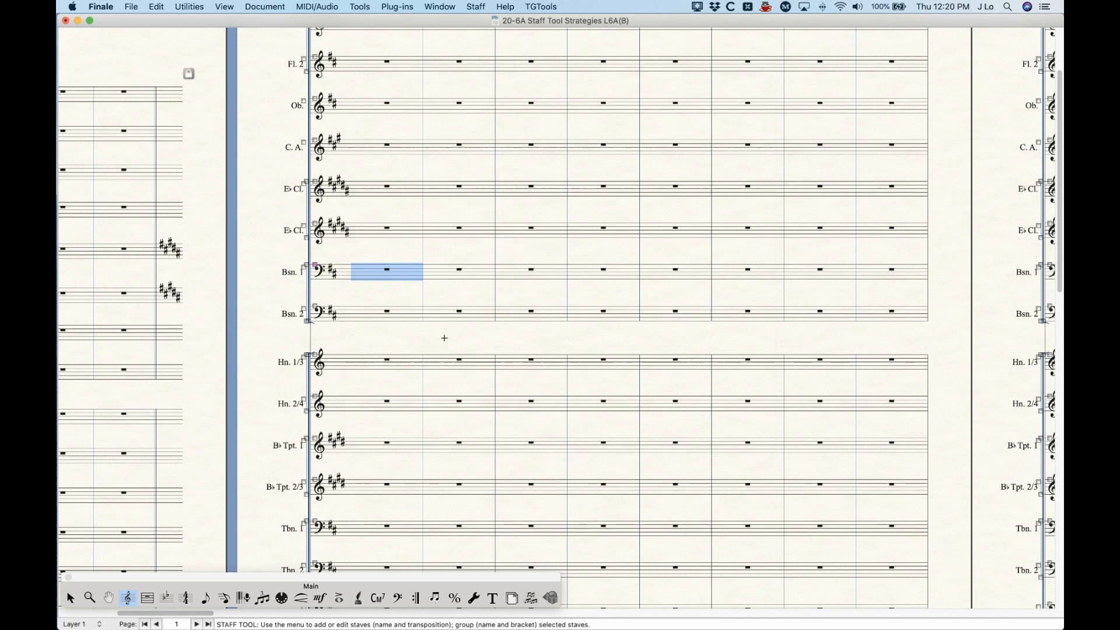
# Step: Apply the Blank Staff Name style to the first Bsn. 1 measure on page 2 and clear the selection
pyautogui.rightClick(390, 276)
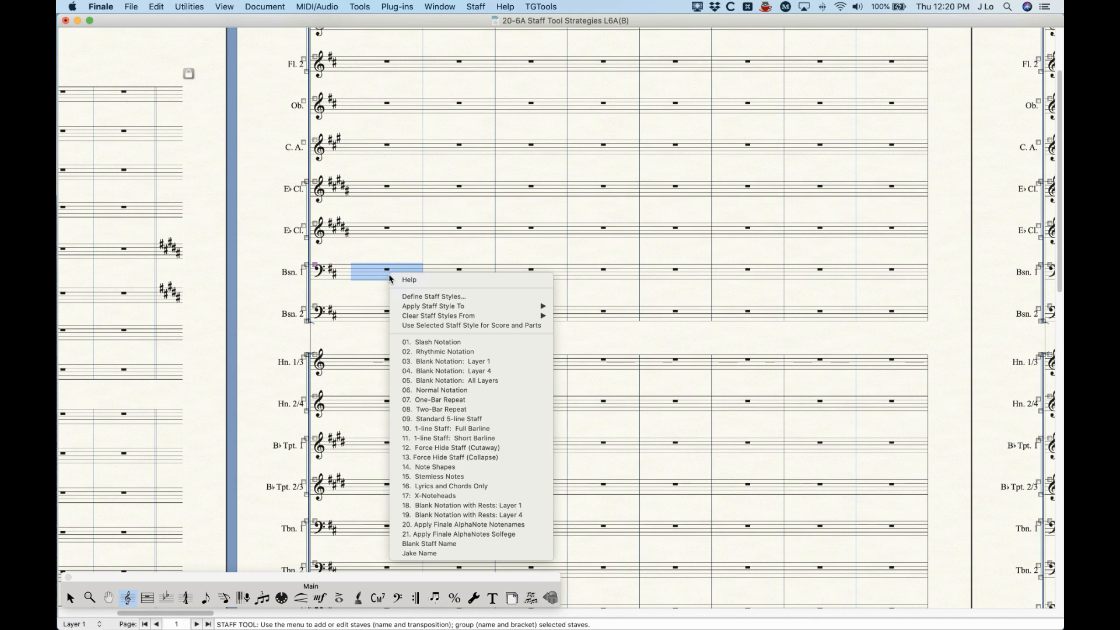
pyautogui.click(442, 544)
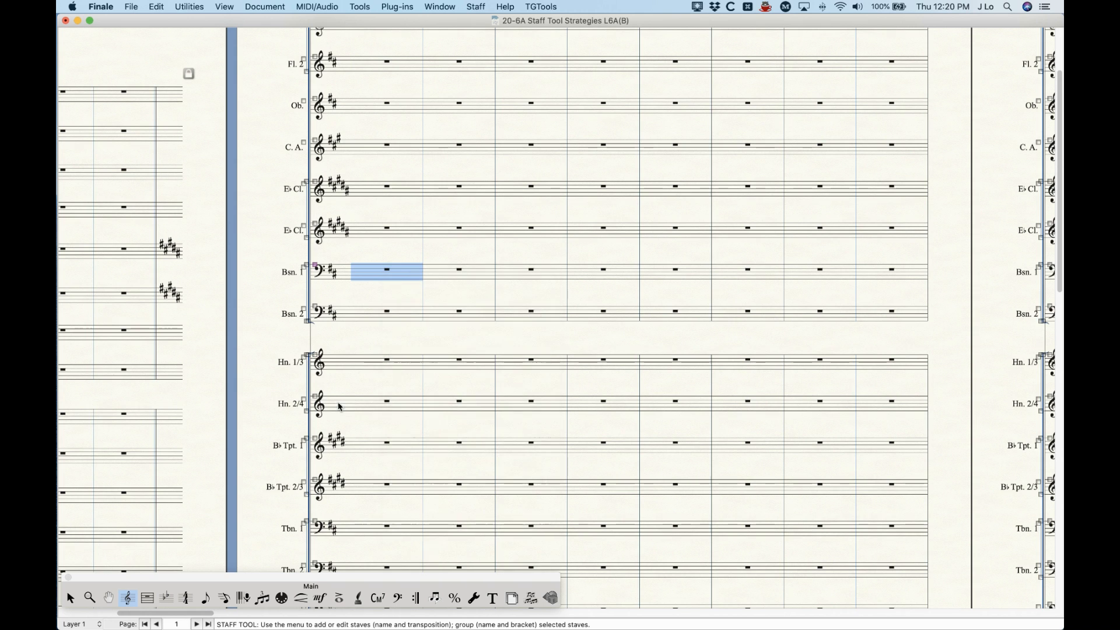
pyautogui.click(70, 598)
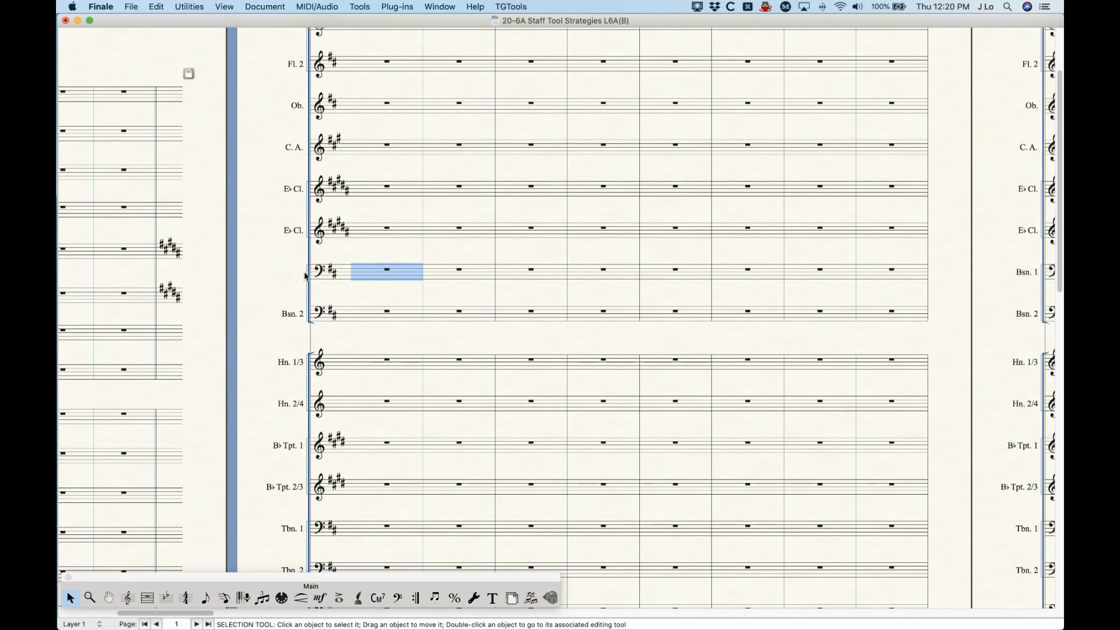
pyautogui.hscroll(5, 343, 296)
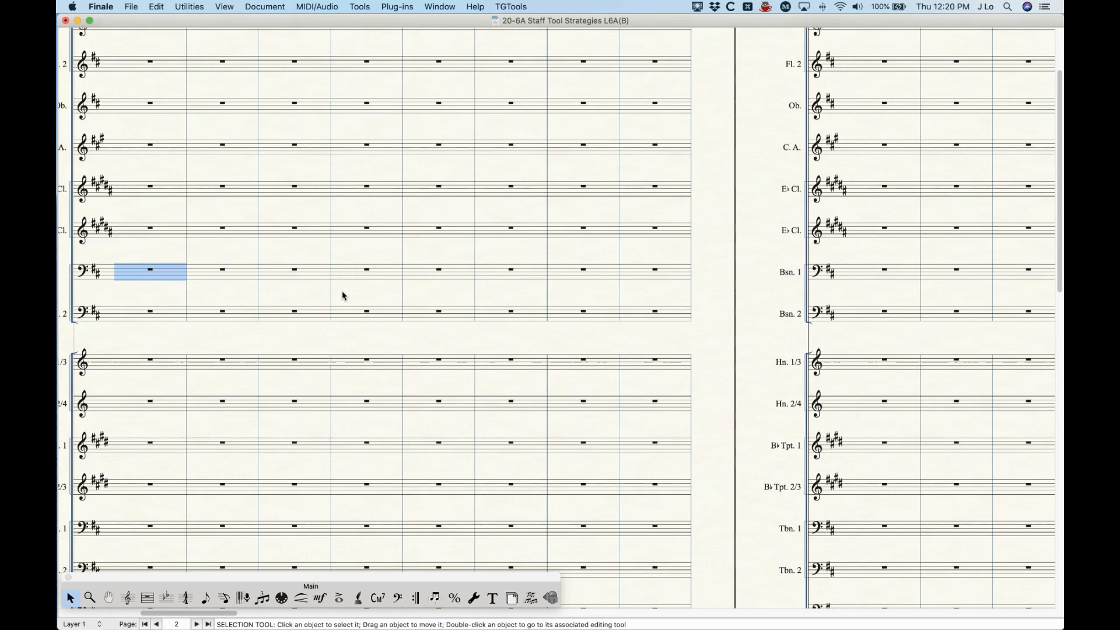
pyautogui.hscroll(-10, 343, 296)
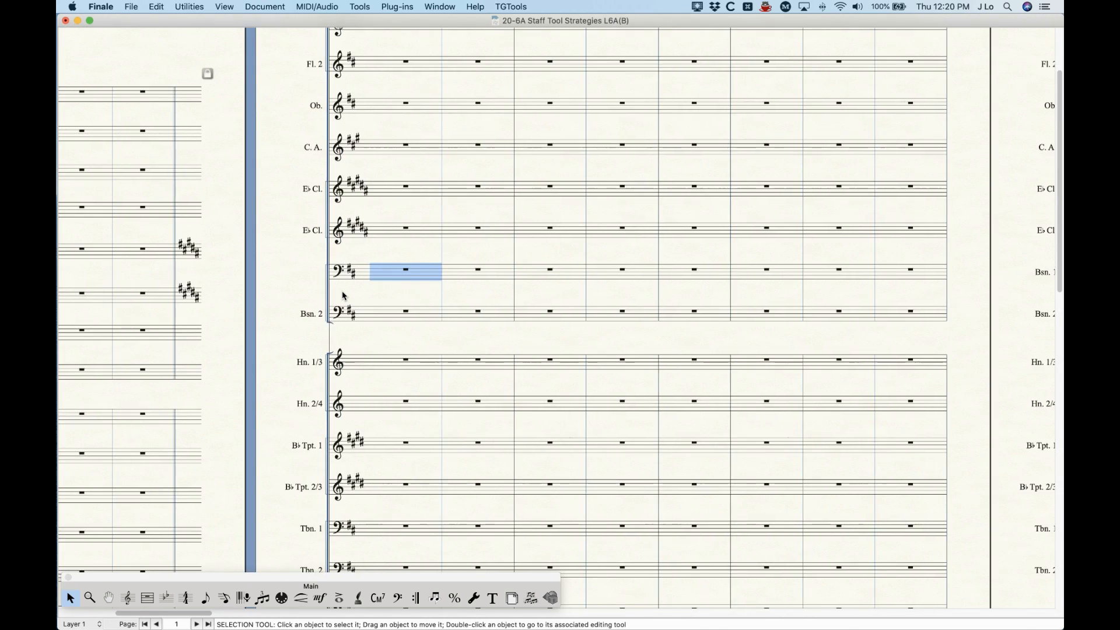
pyautogui.hscroll(-5, 343, 296)
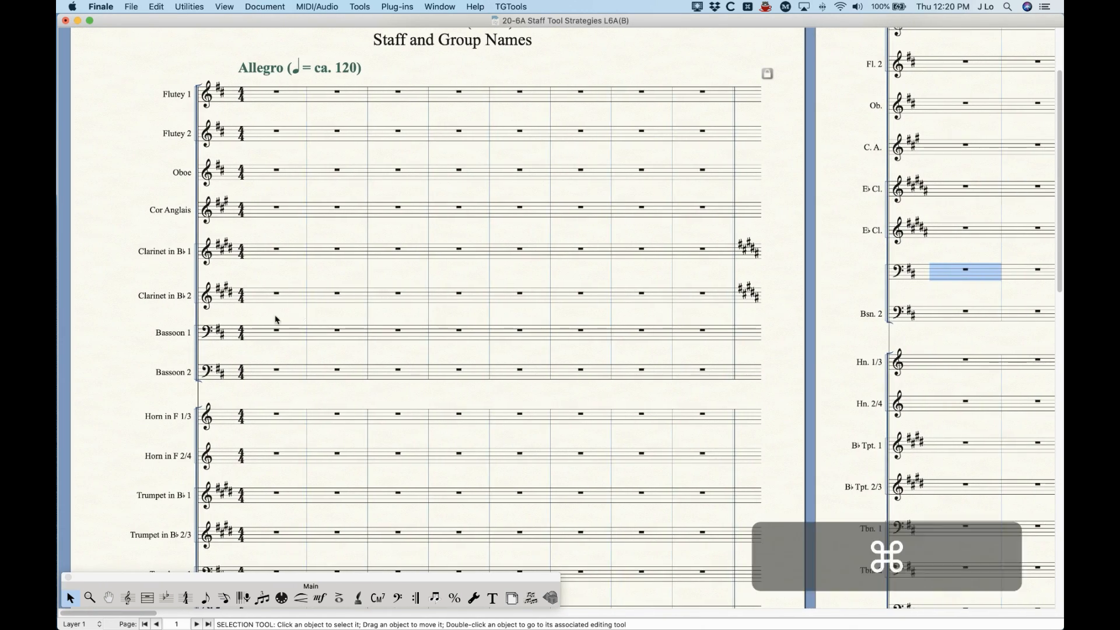
pyautogui.press('super+minus')
pyautogui.press('super+minus')
pyautogui.press('super+minus')
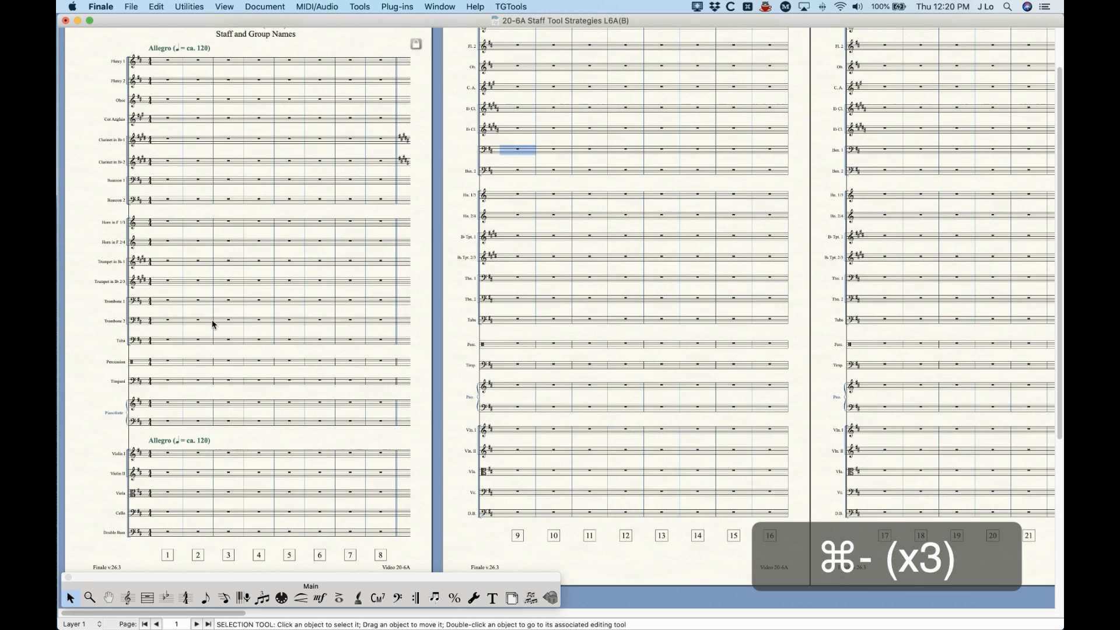
pyautogui.click(356, 217)
# Step: Show the default staff names in the score and inspect the unnamed piano staves on page 1
pyautogui.click(127, 597)
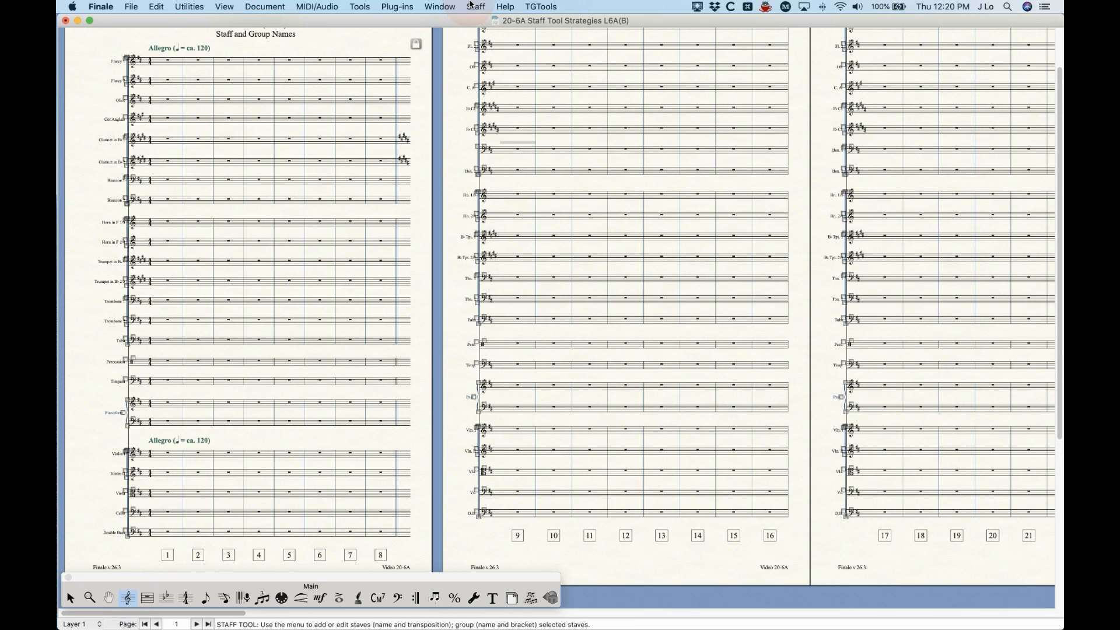
pyautogui.click(473, 6)
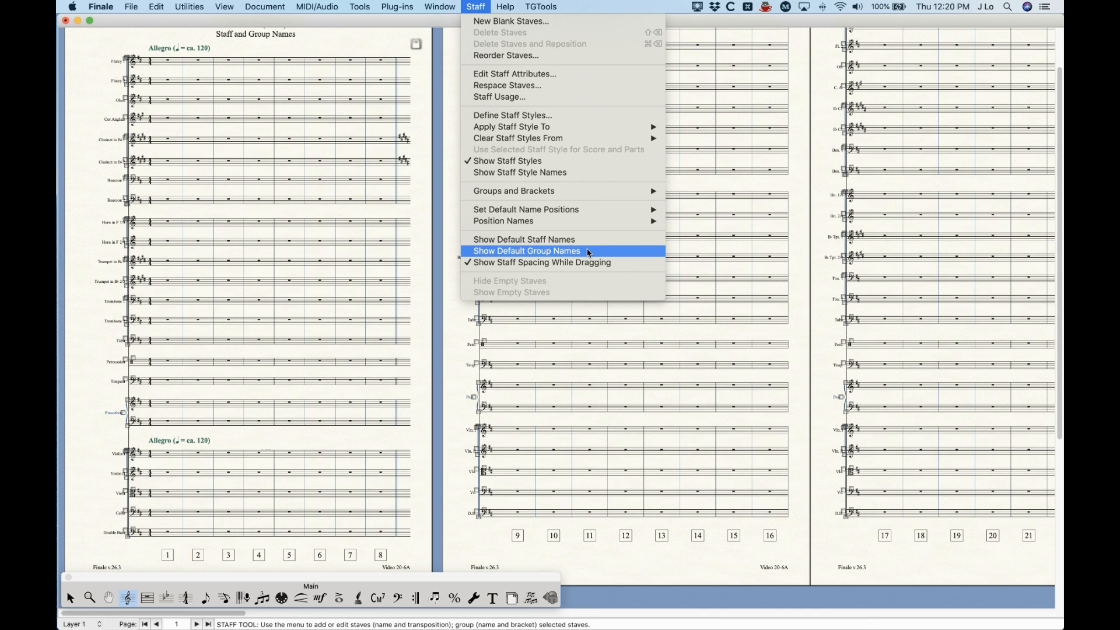
pyautogui.click(554, 250)
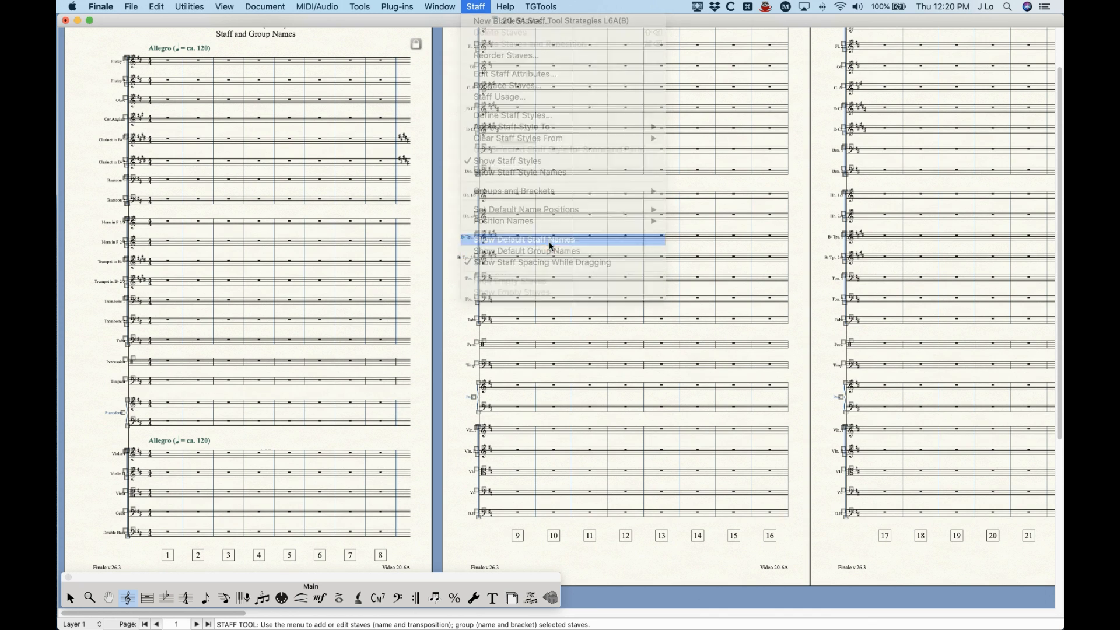
pyautogui.press('super+equal')
pyautogui.press('super+equal')
pyautogui.press('super+equal')
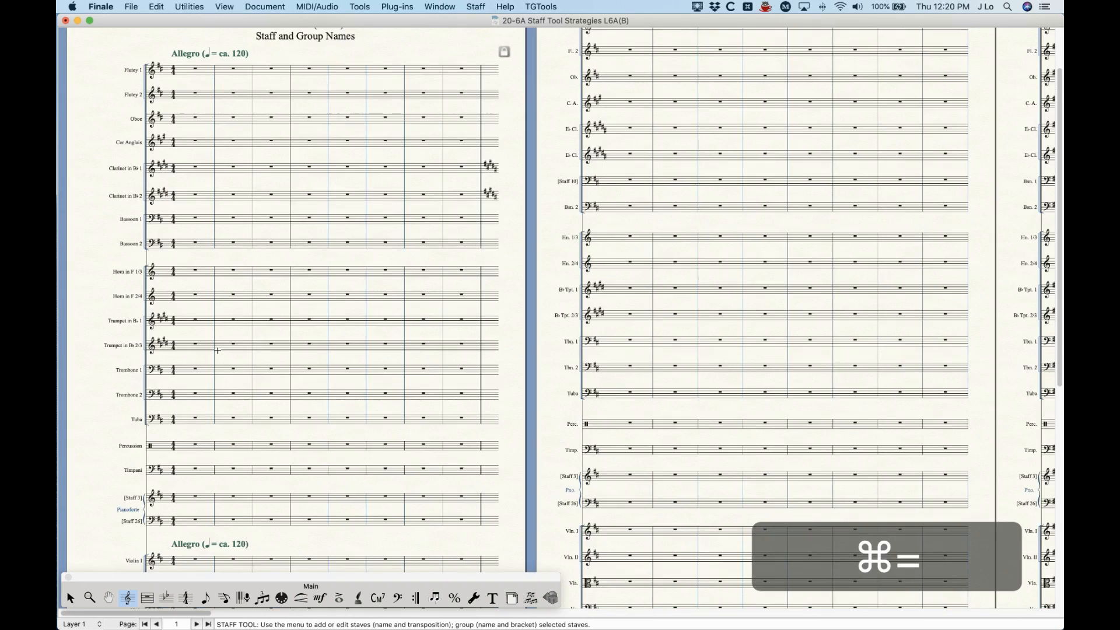
pyautogui.press('super+equal')
pyautogui.scroll(-6, 218, 351)
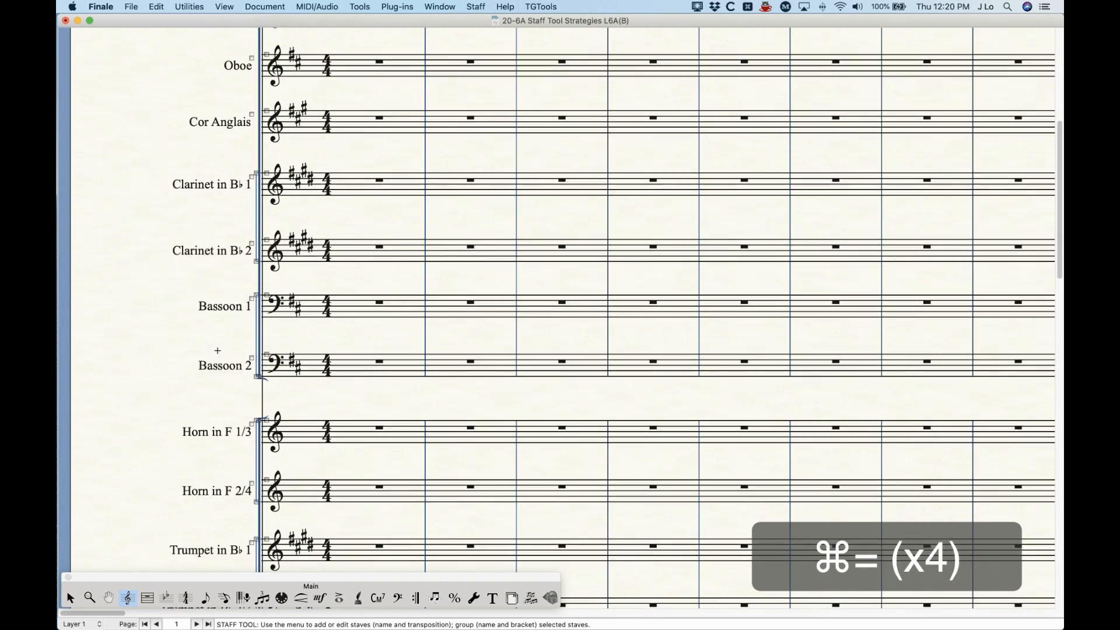
pyautogui.scroll(-10, 218, 351)
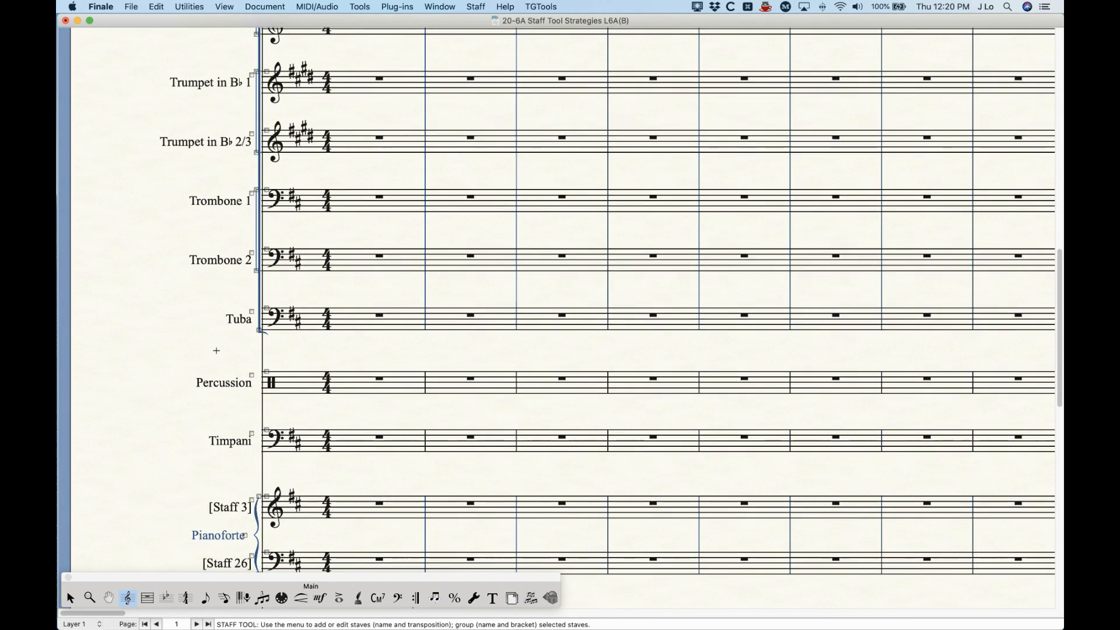
pyautogui.scroll(-1, 215, 350)
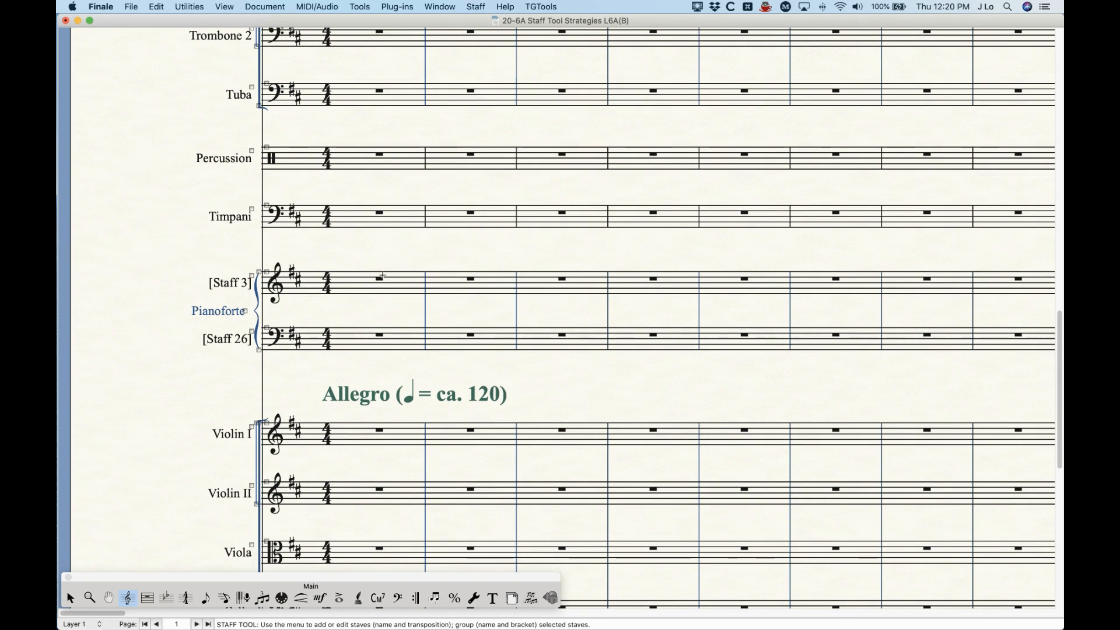
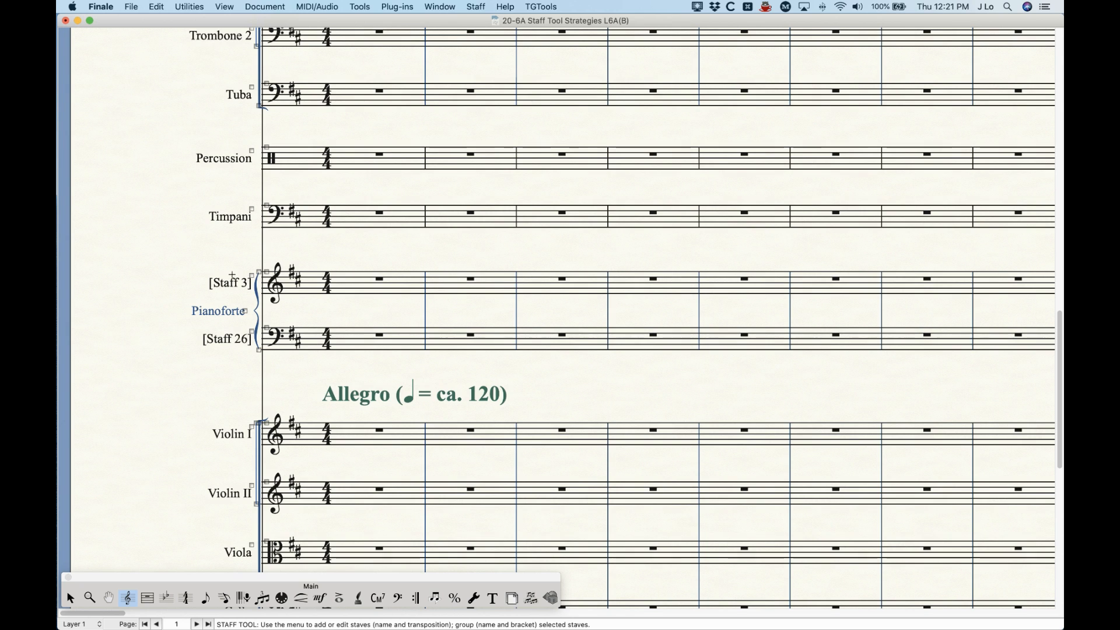
# Step: Show the default group names throughout the score
pyautogui.click(474, 5)
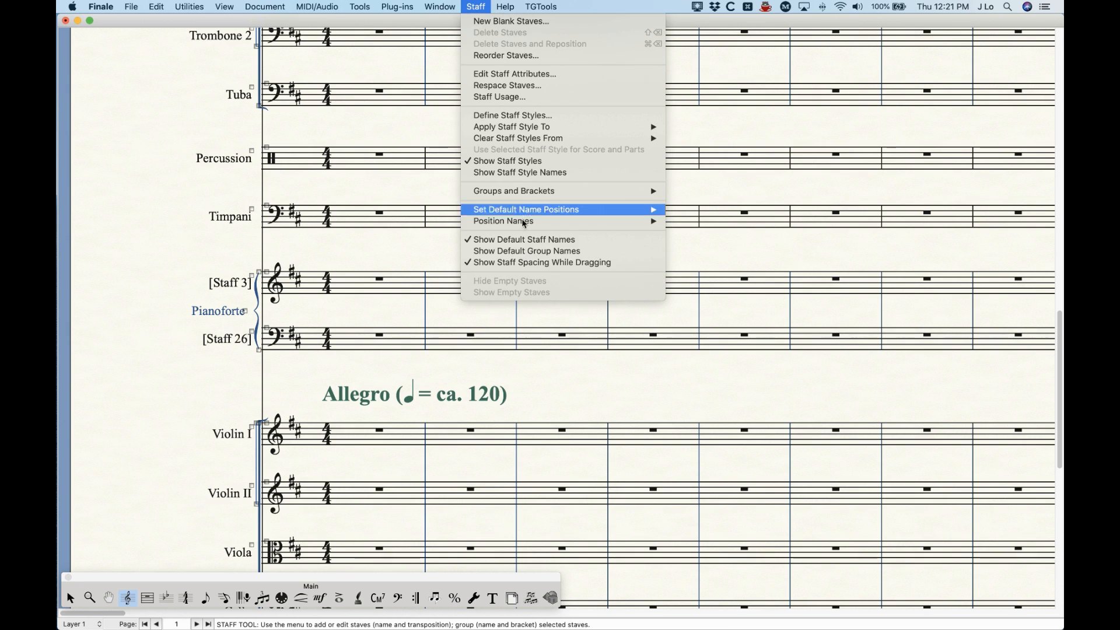
pyautogui.click(525, 251)
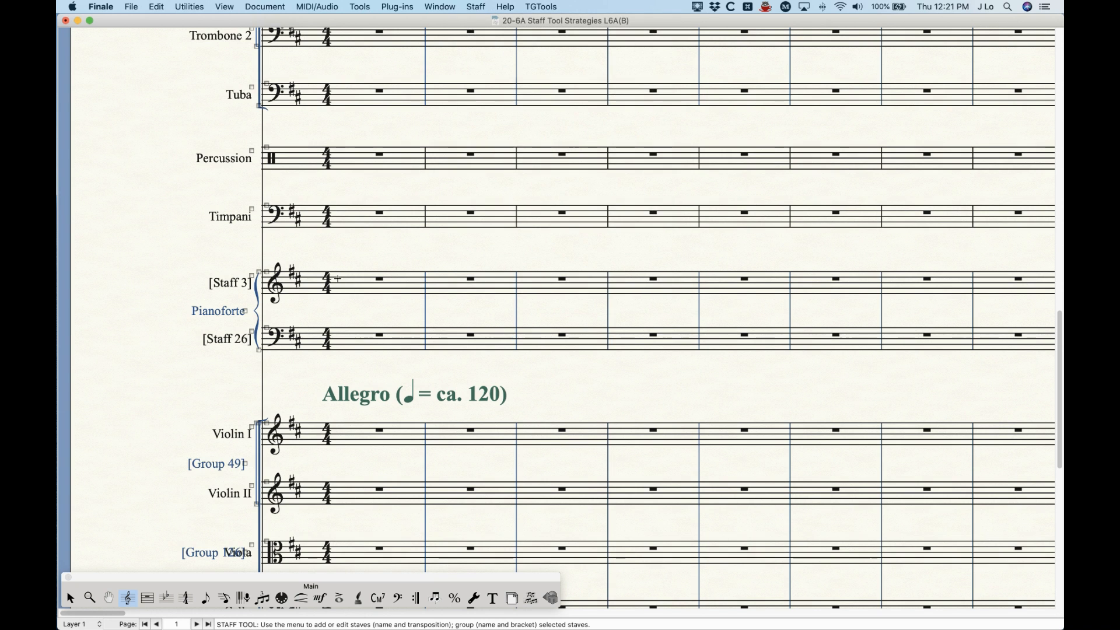
pyautogui.press('super+minus')
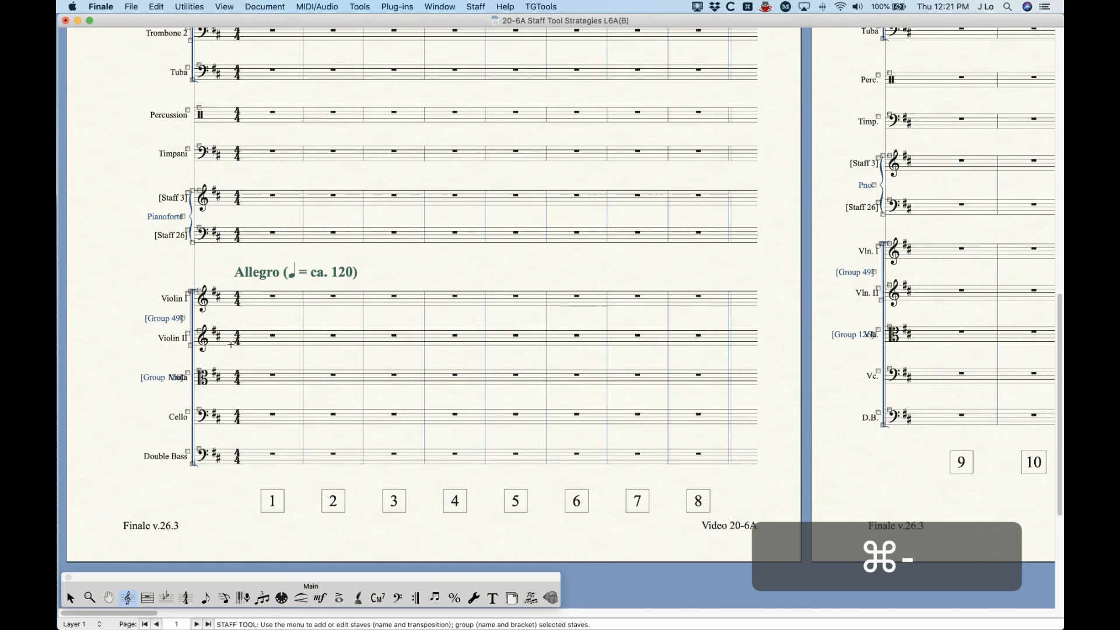
pyautogui.scroll(10, 220, 348)
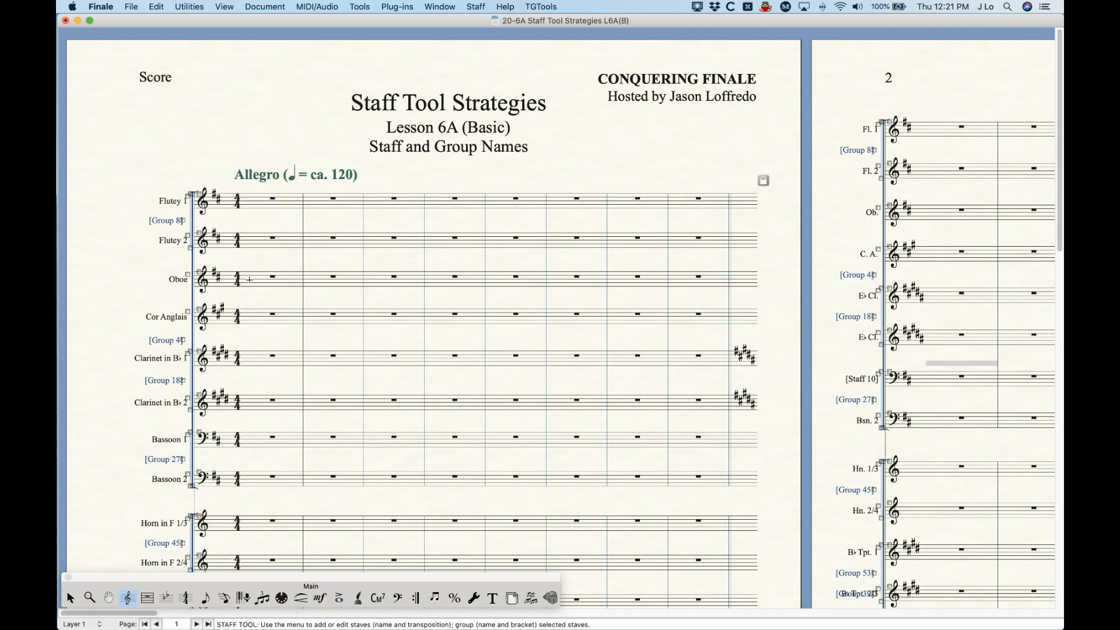
pyautogui.scroll(-1, 243, 305)
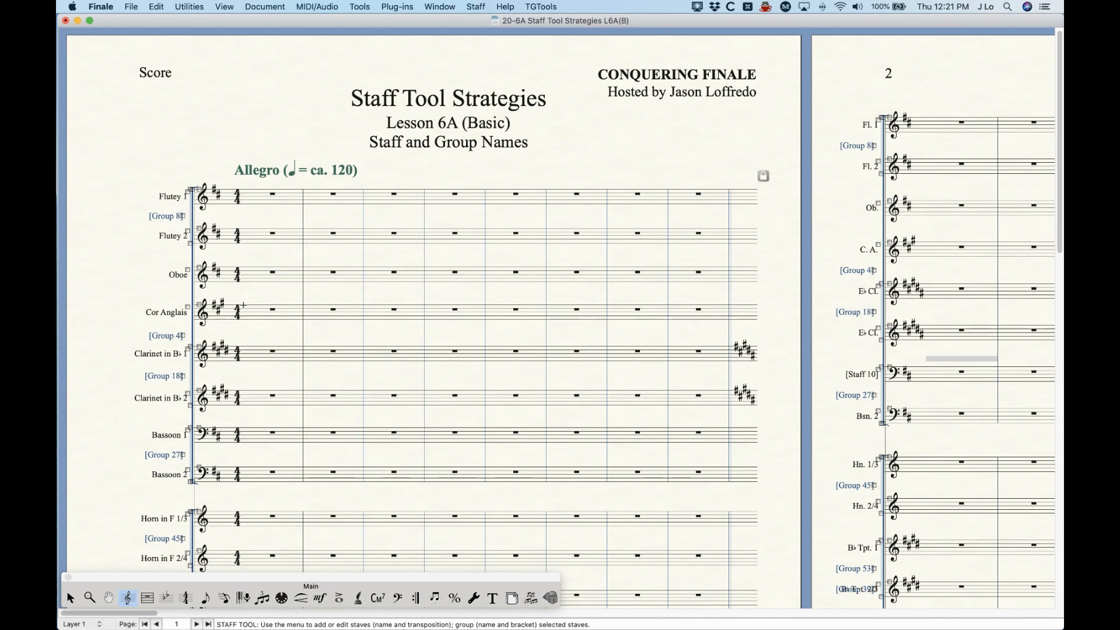
# Step: Examine the default group names beside the flute, clarinet and bassoon staves on page 1
pyautogui.press('super+equal')
pyautogui.press('super+equal')
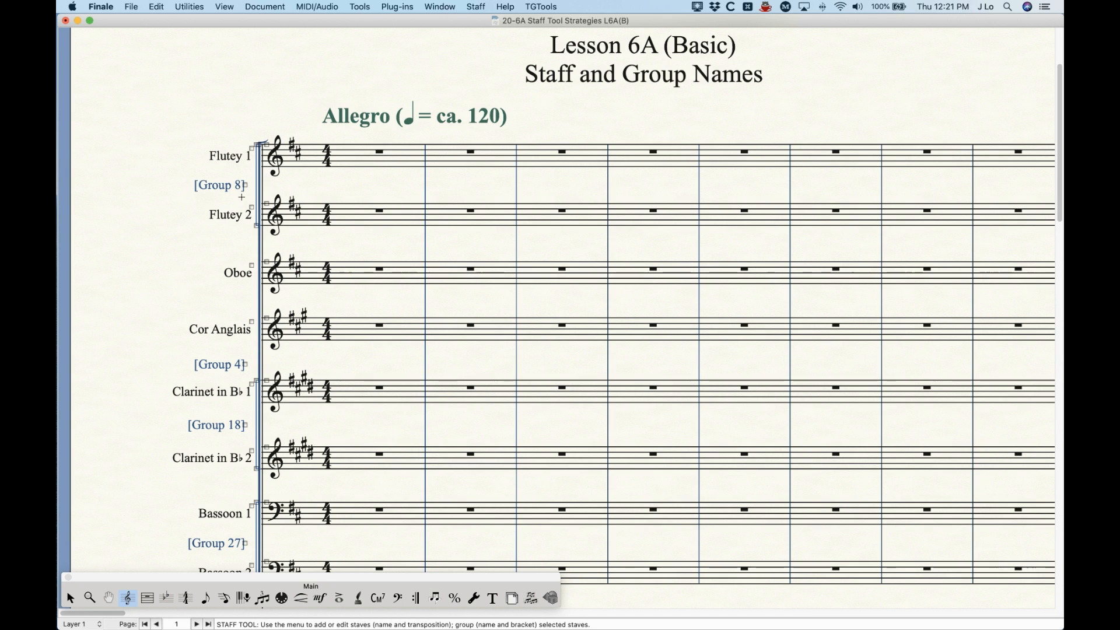
pyautogui.click(245, 185)
pyautogui.scroll(-5, 265, 331)
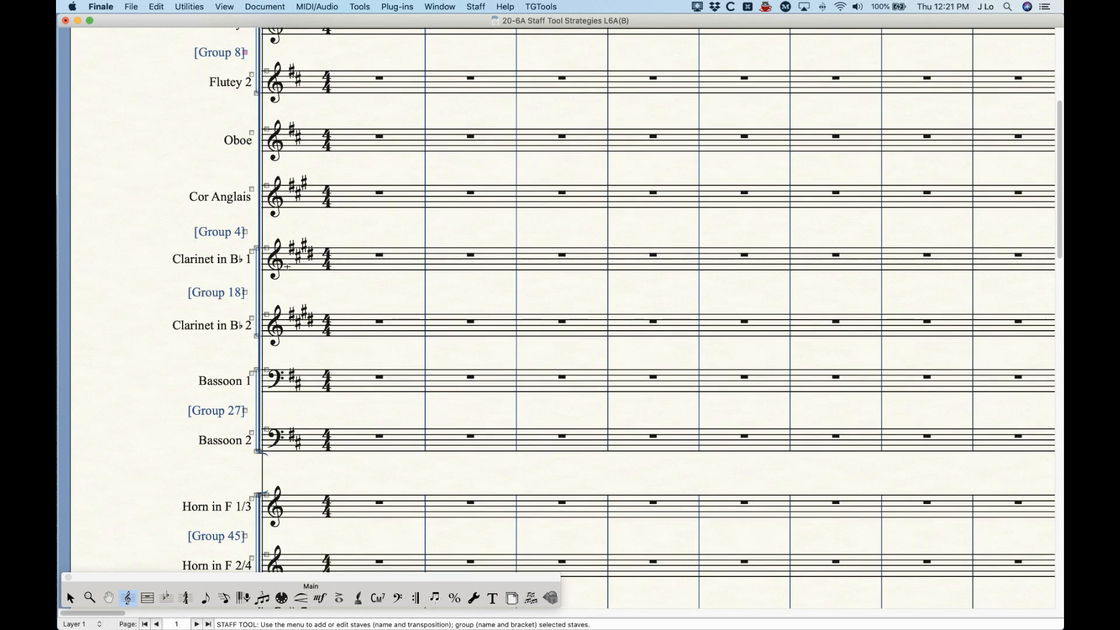
pyautogui.click(245, 232)
pyautogui.scroll(2, 420, 156)
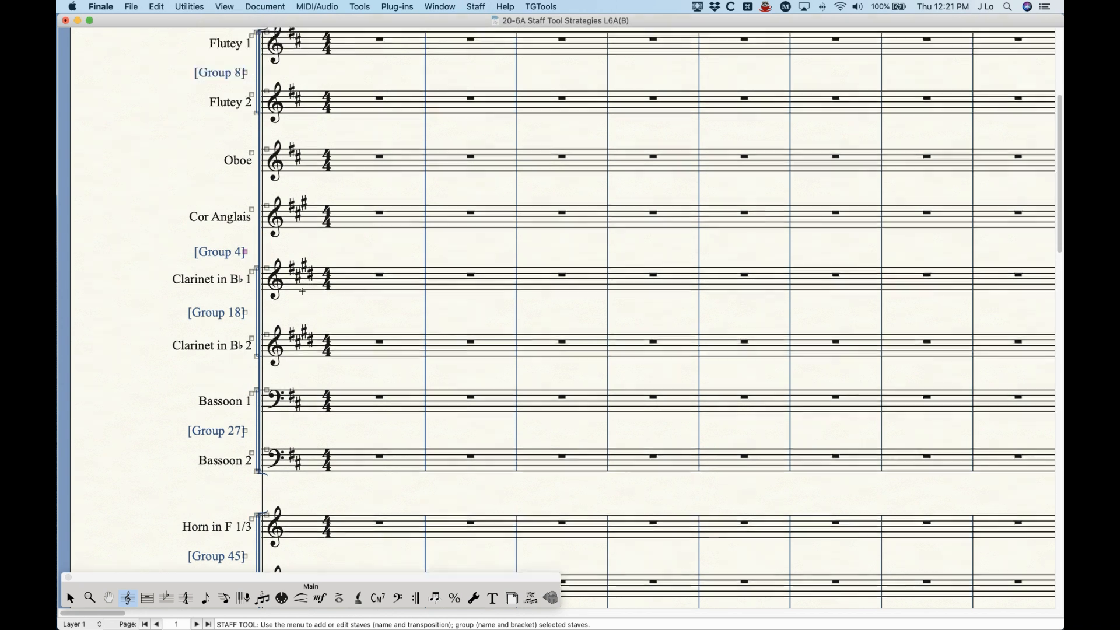
pyautogui.scroll(-1, 381, 516)
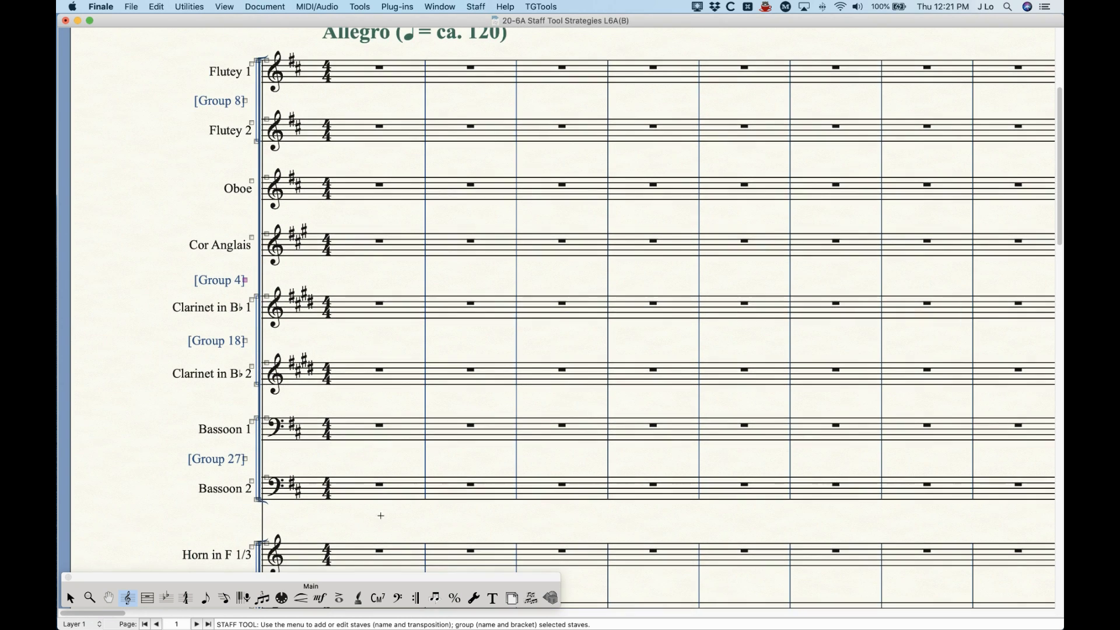
pyautogui.click(245, 341)
pyautogui.click(245, 459)
pyautogui.press('super+minus')
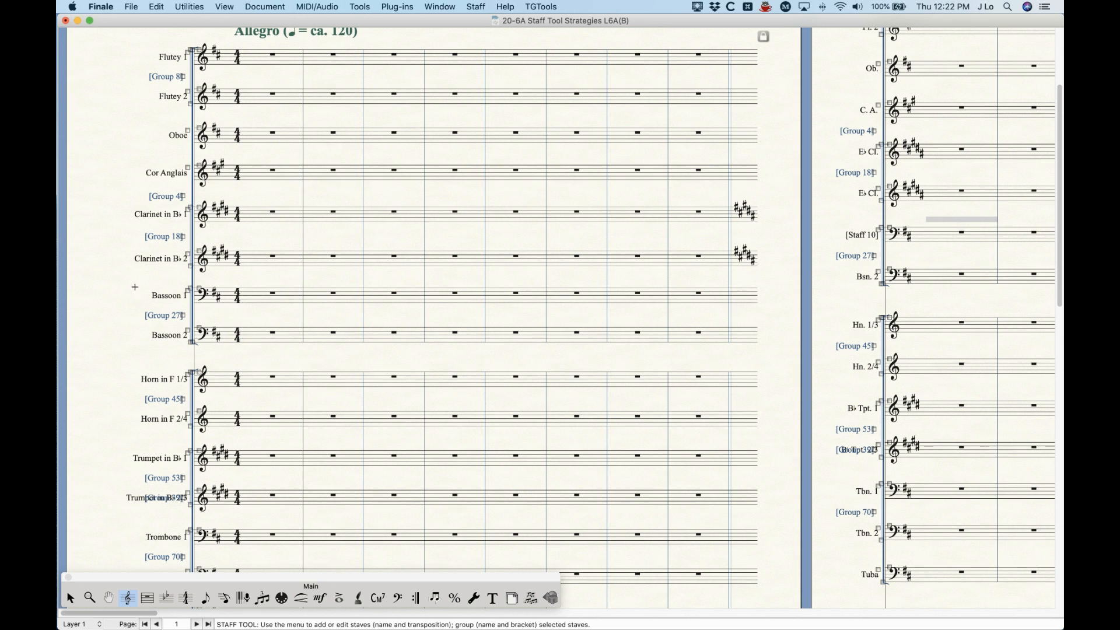
# Step: Hide the default staff names and the default group names again
pyautogui.click(475, 6)
pyautogui.click(505, 246)
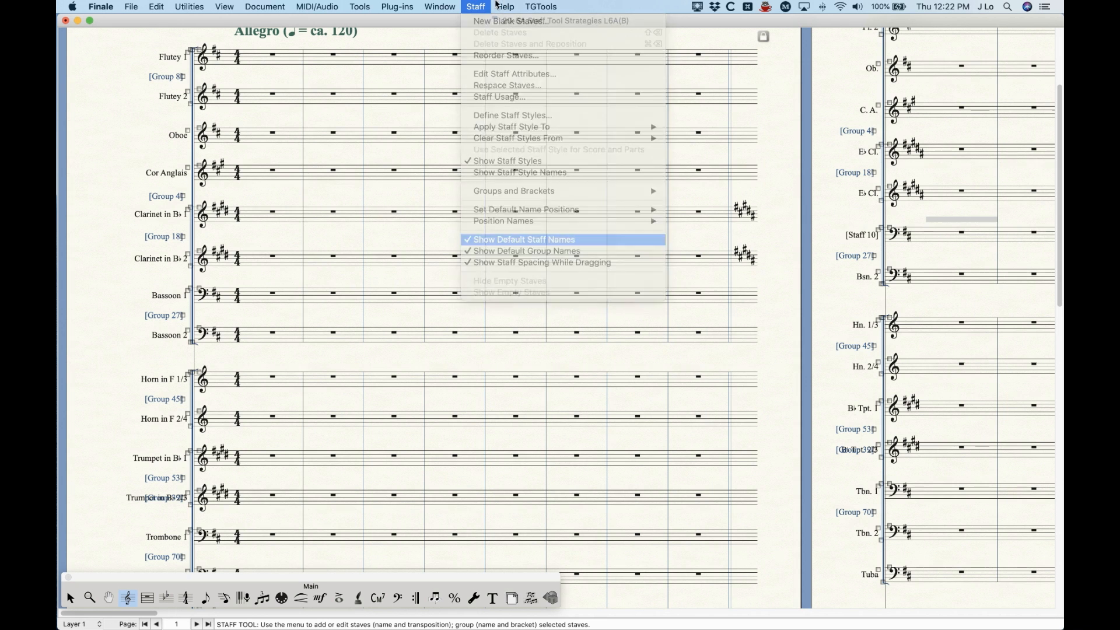
pyautogui.click(484, 7)
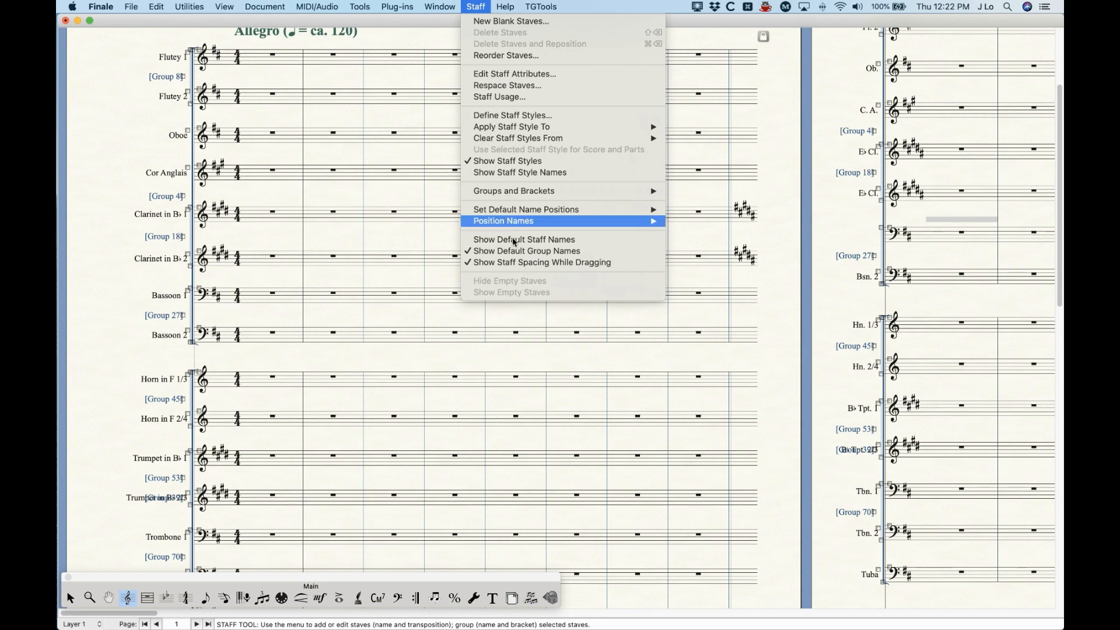
pyautogui.click(485, 251)
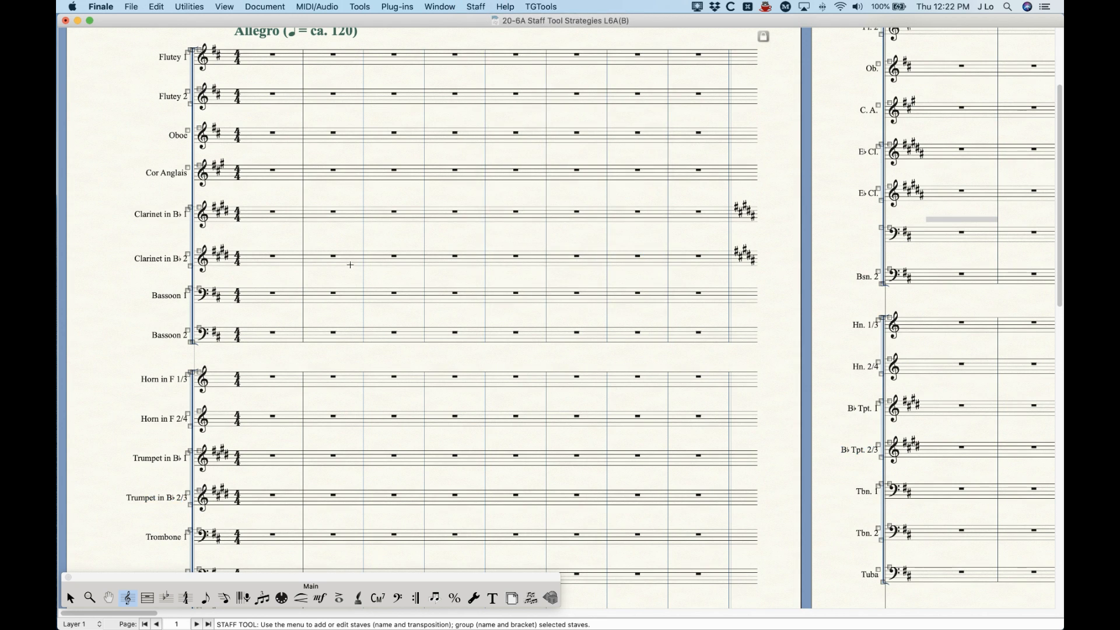
# Step: Switch to the Selection tool and check the staff names on the first two pages
pyautogui.scroll(5, 321, 262)
pyautogui.press('super+minus')
pyautogui.press('super+minus')
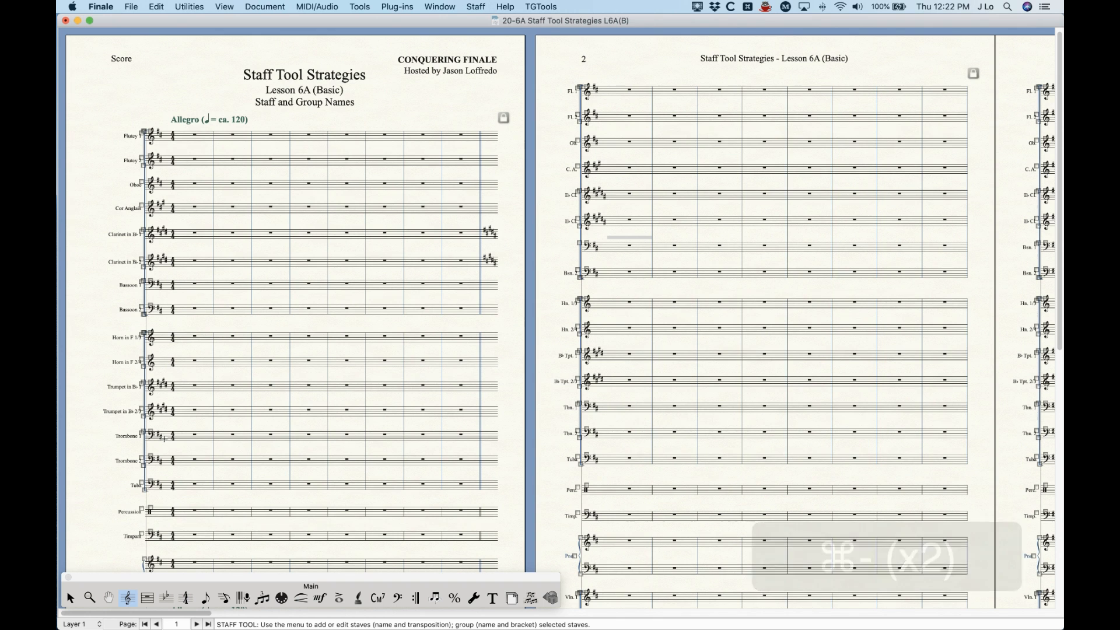
pyautogui.scroll(-1, 177, 503)
pyautogui.click(70, 598)
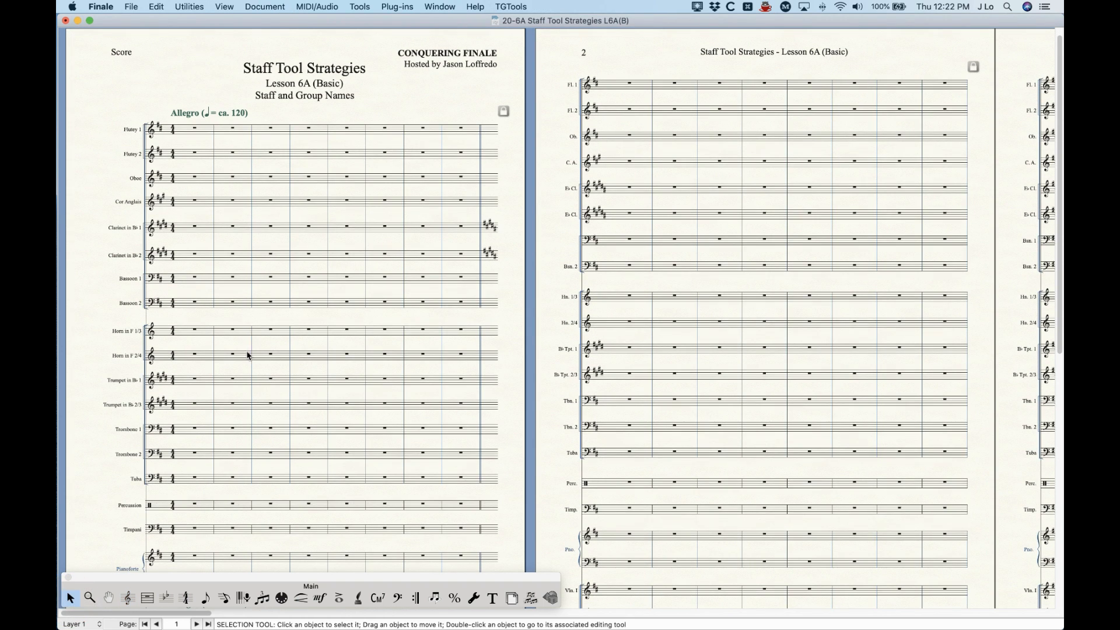
pyautogui.scroll(2, 247, 355)
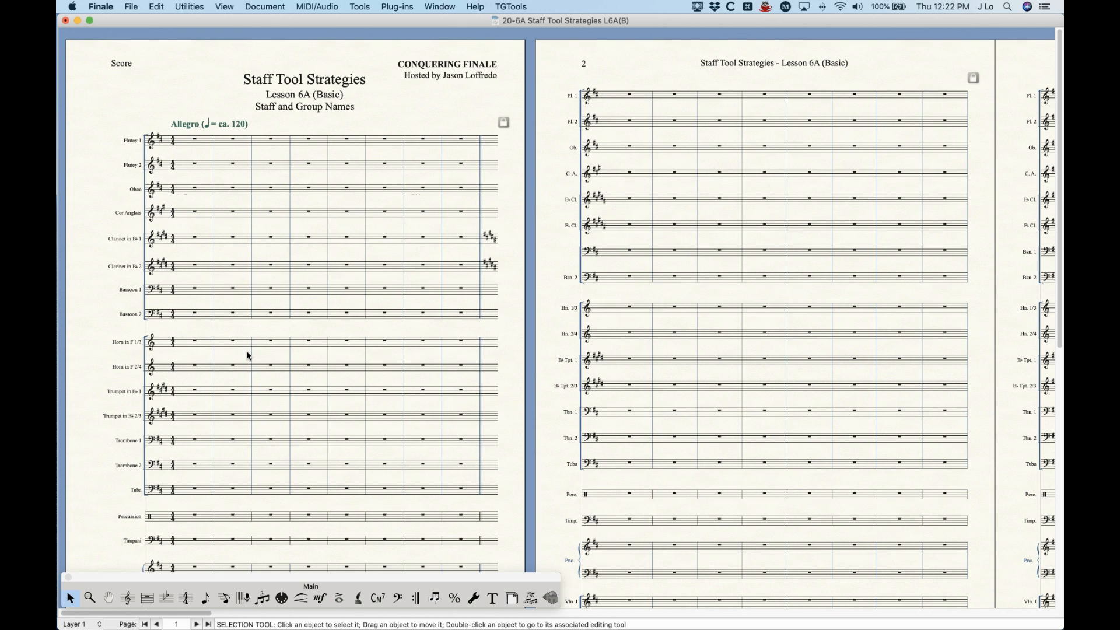